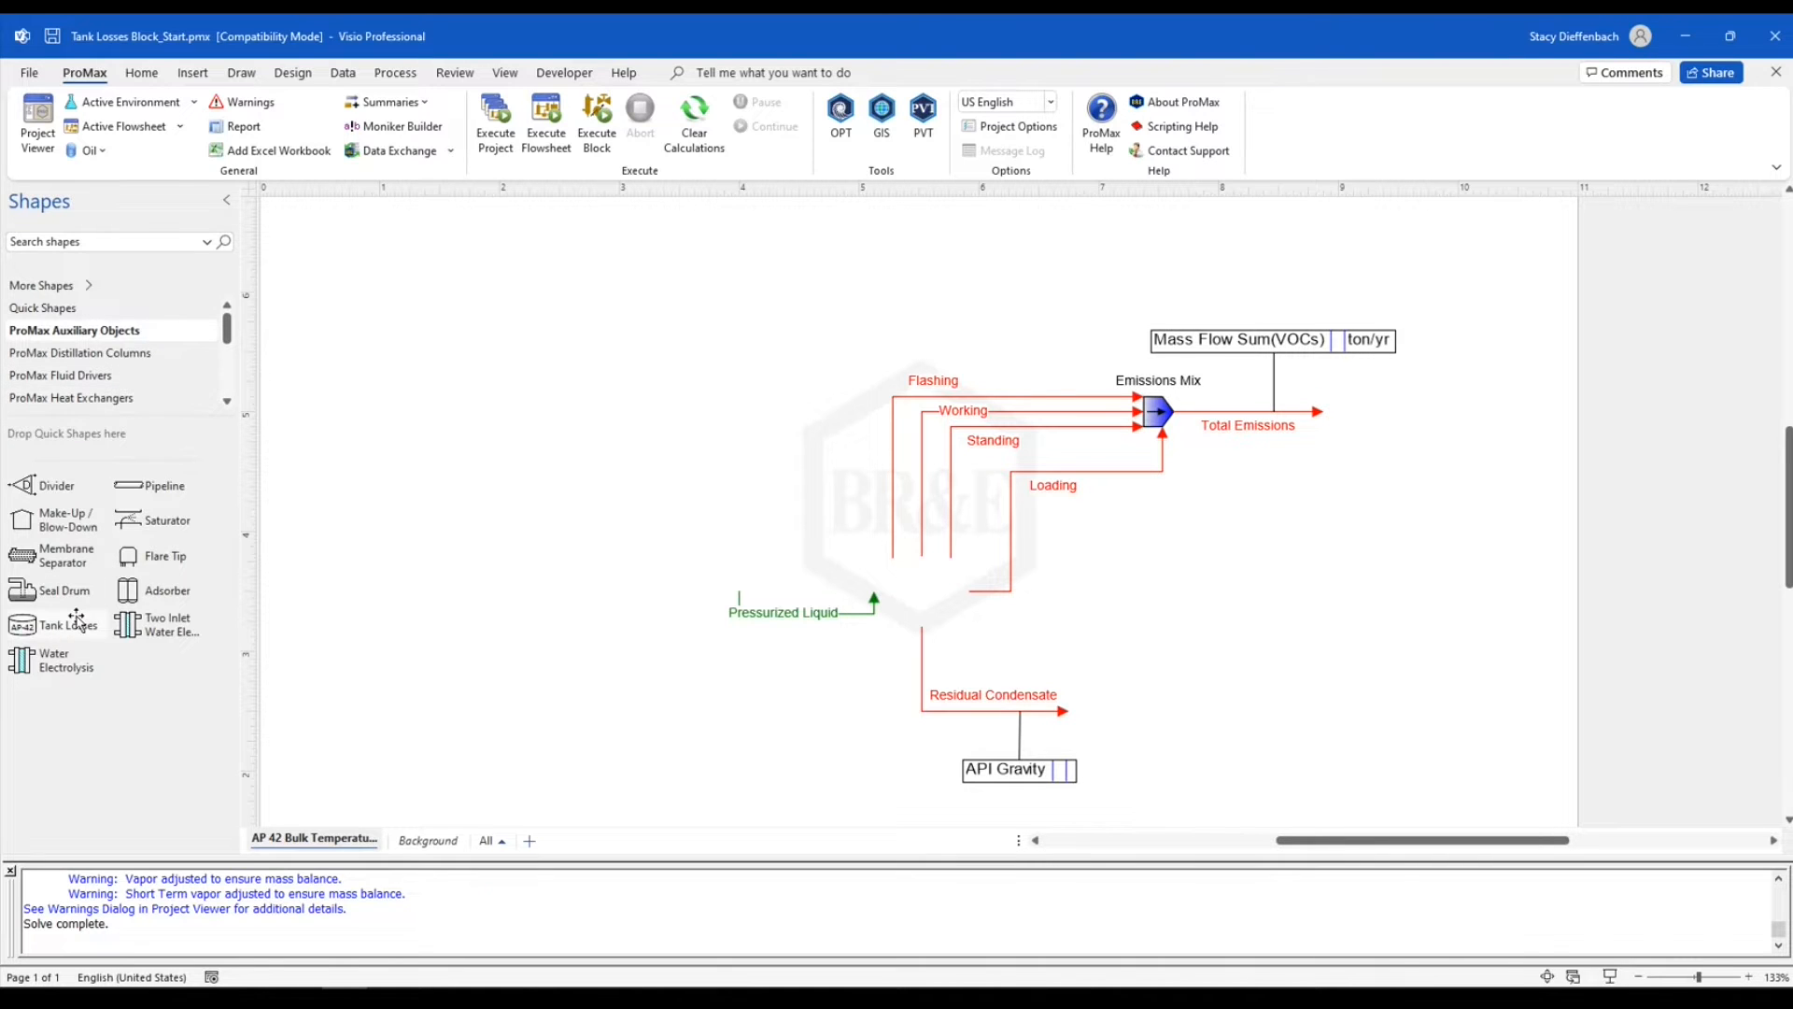
# Add a Tank Losses block to the flowsheet where the Pressurized Liquid, emissions and Residual Condensate streams meet, connecting them to it
pyautogui.moveTo(54, 634); pyautogui.dragTo(917, 595)
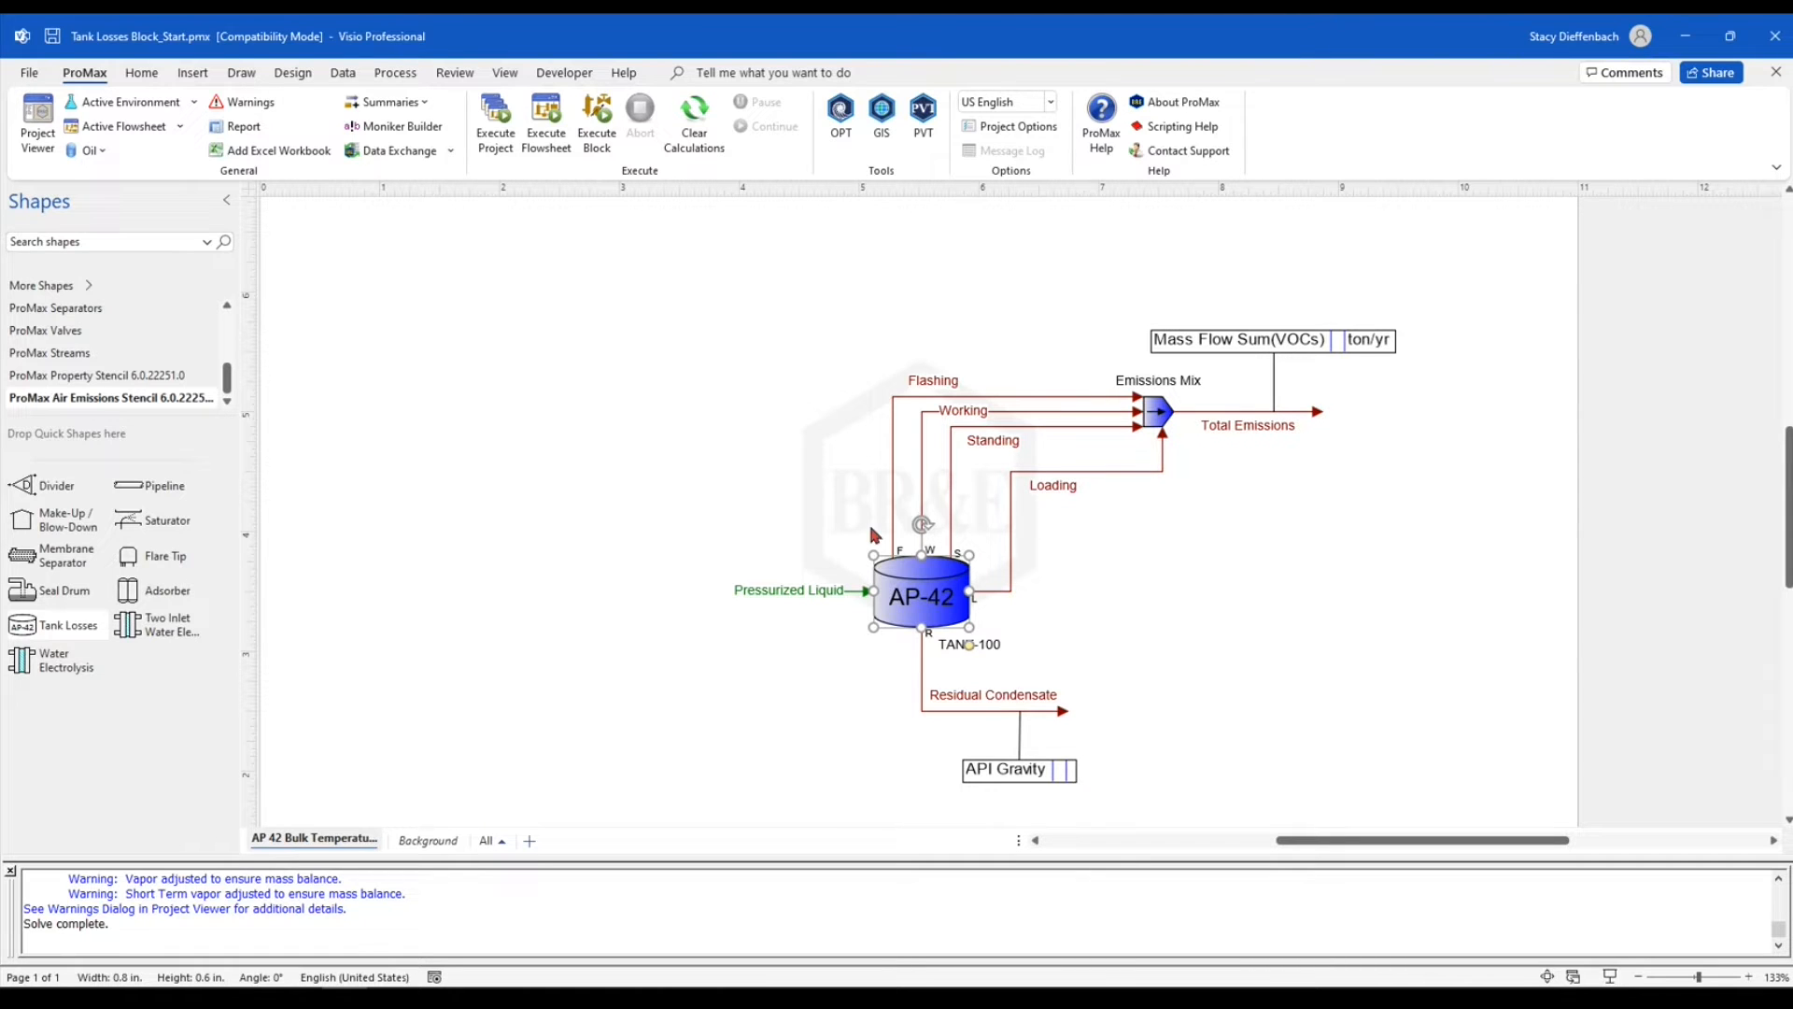
pyautogui.click(1099, 546)
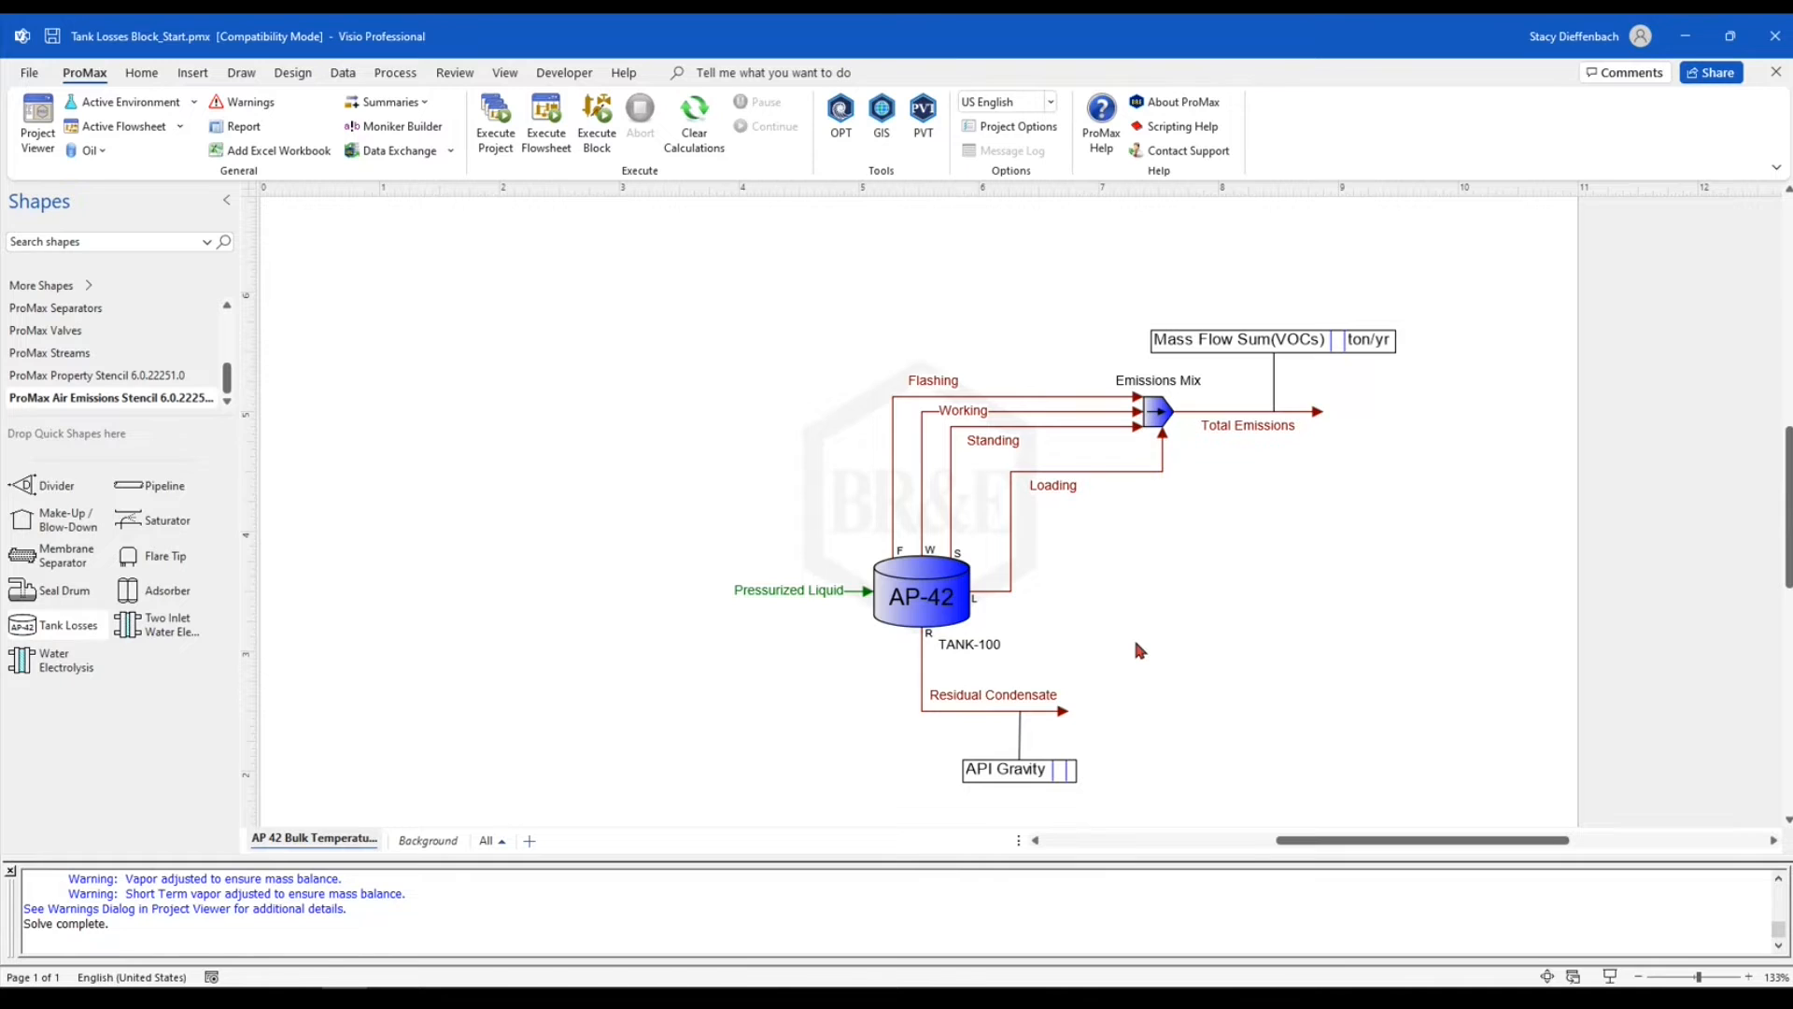
# Open the tank block's Working and Standing process data and set the tank geometry to Vertical Cylinder
pyautogui.doubleClick(915, 600)
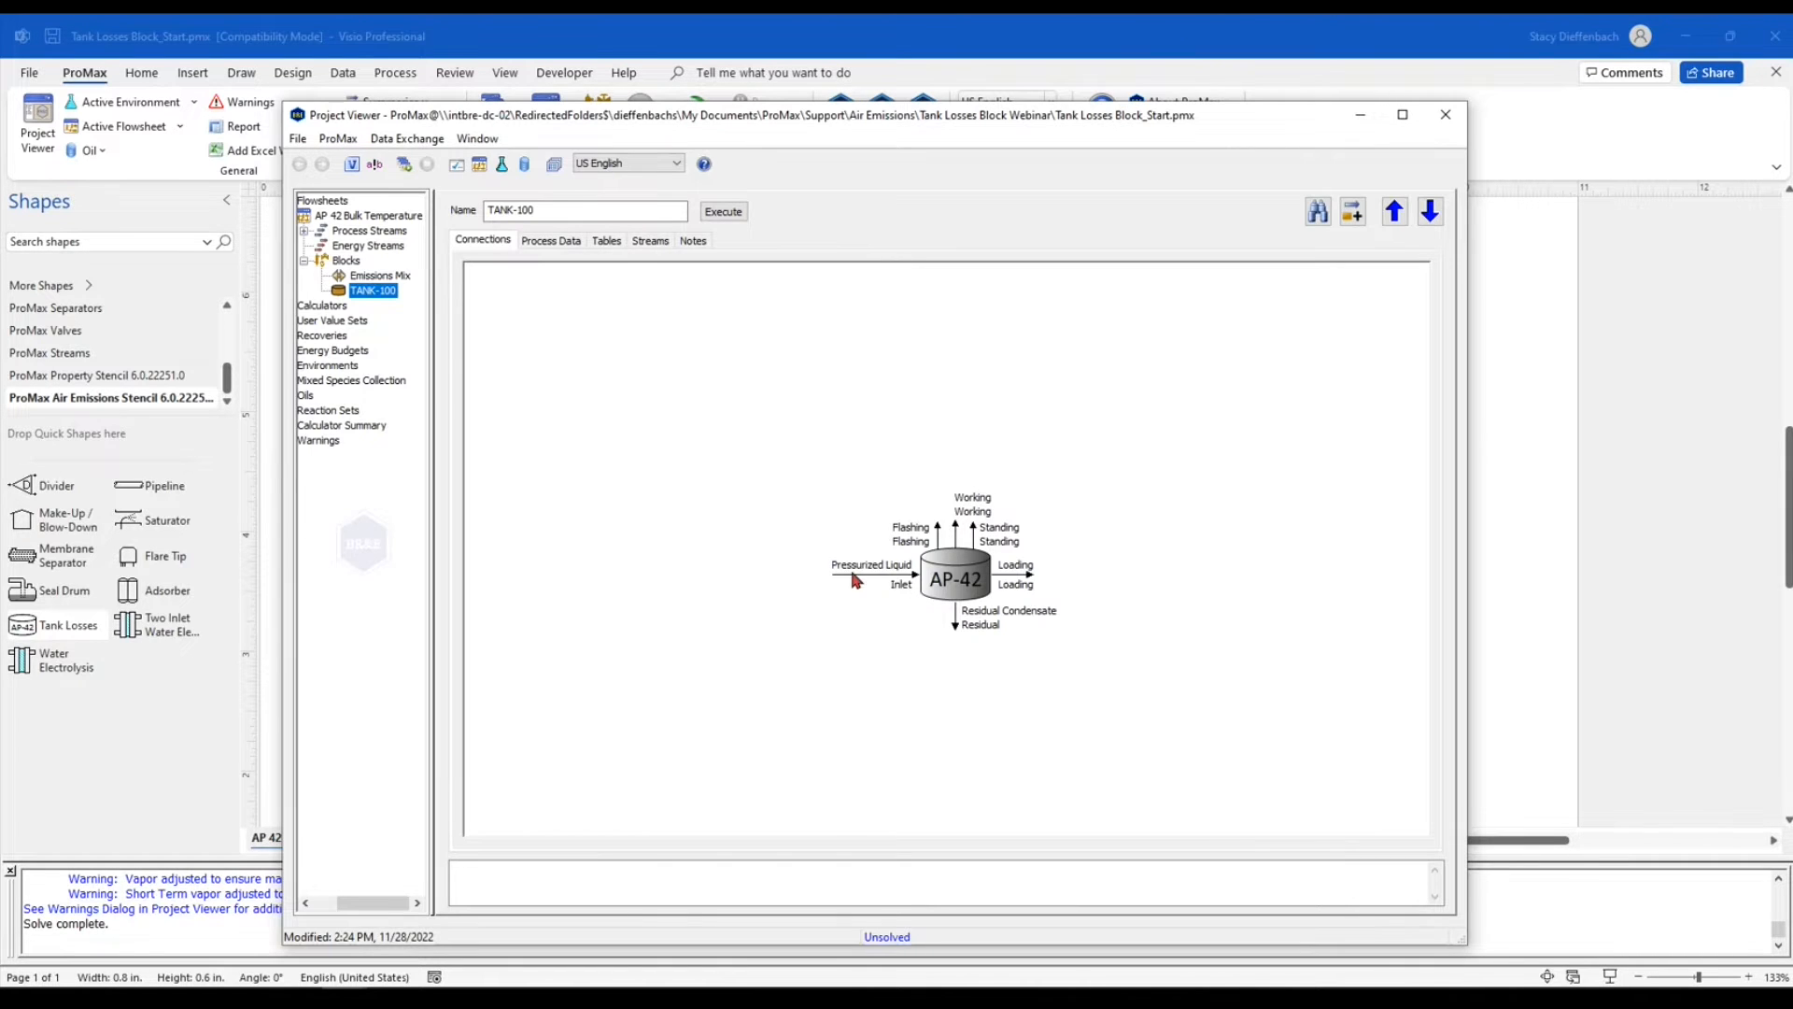
pyautogui.click(540, 241)
pyautogui.click(718, 315)
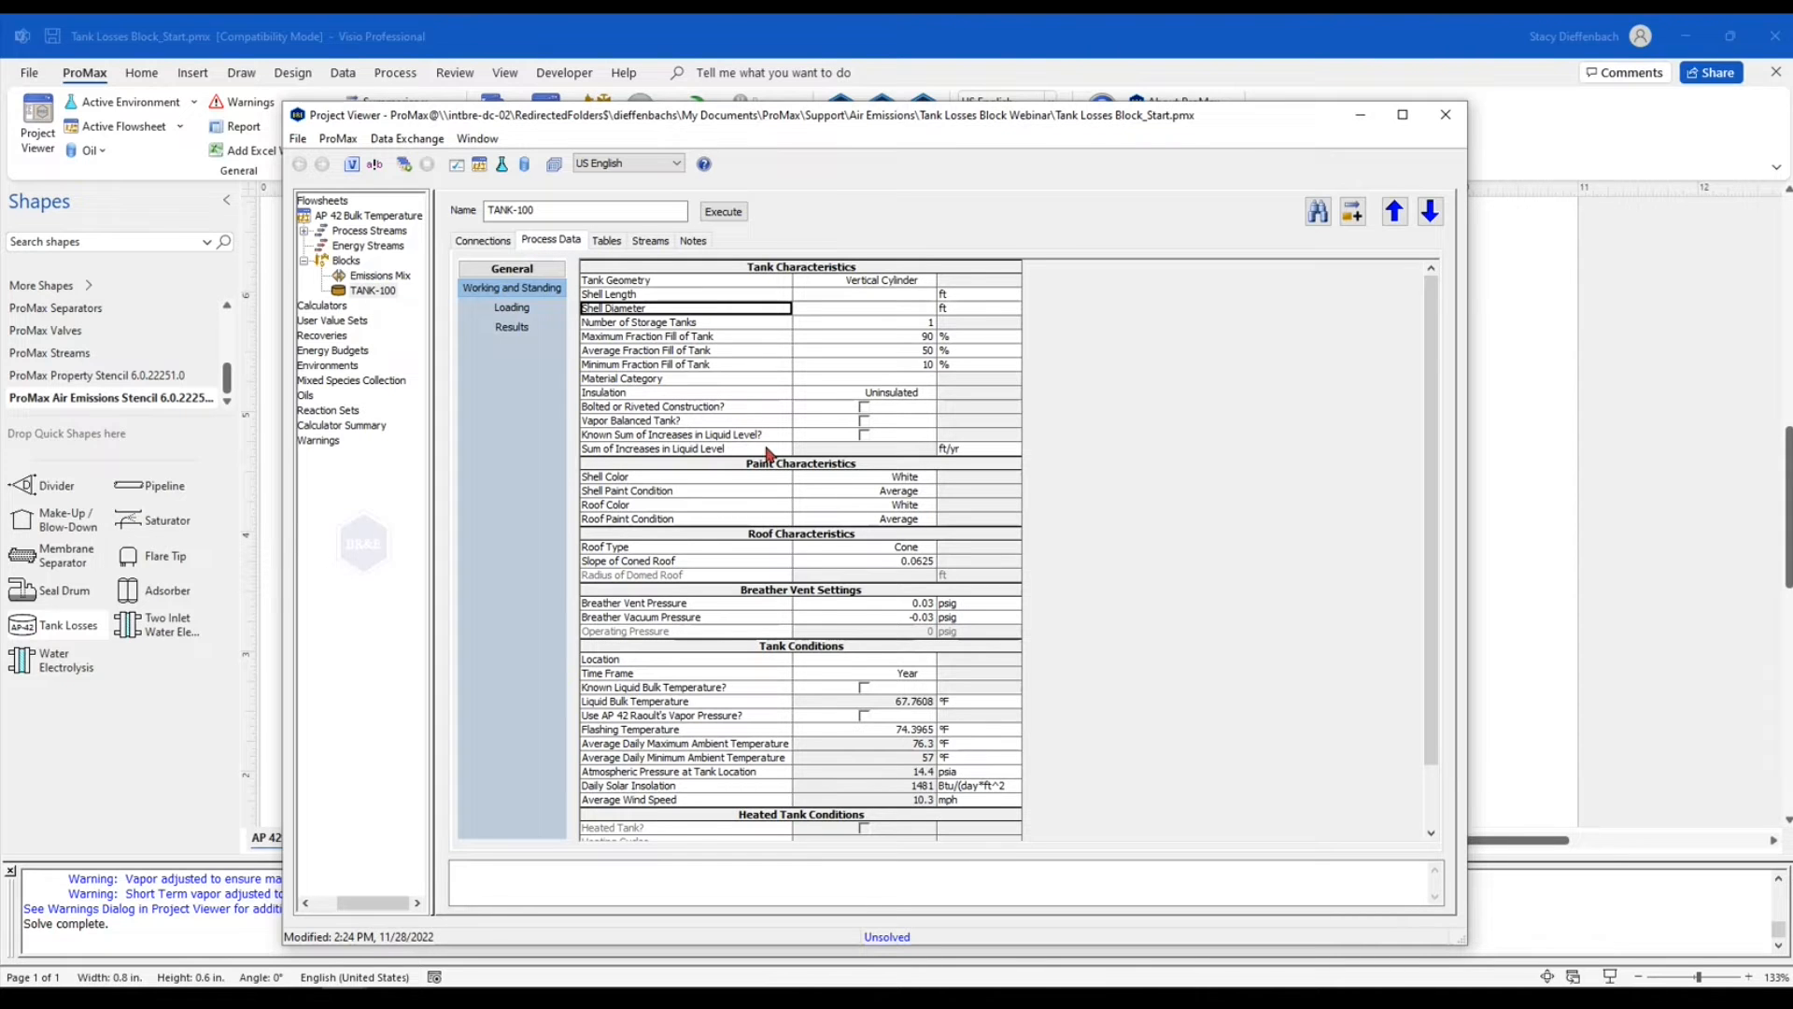
pyautogui.scroll(2, 761, 459)
pyautogui.scroll(1, 761, 460)
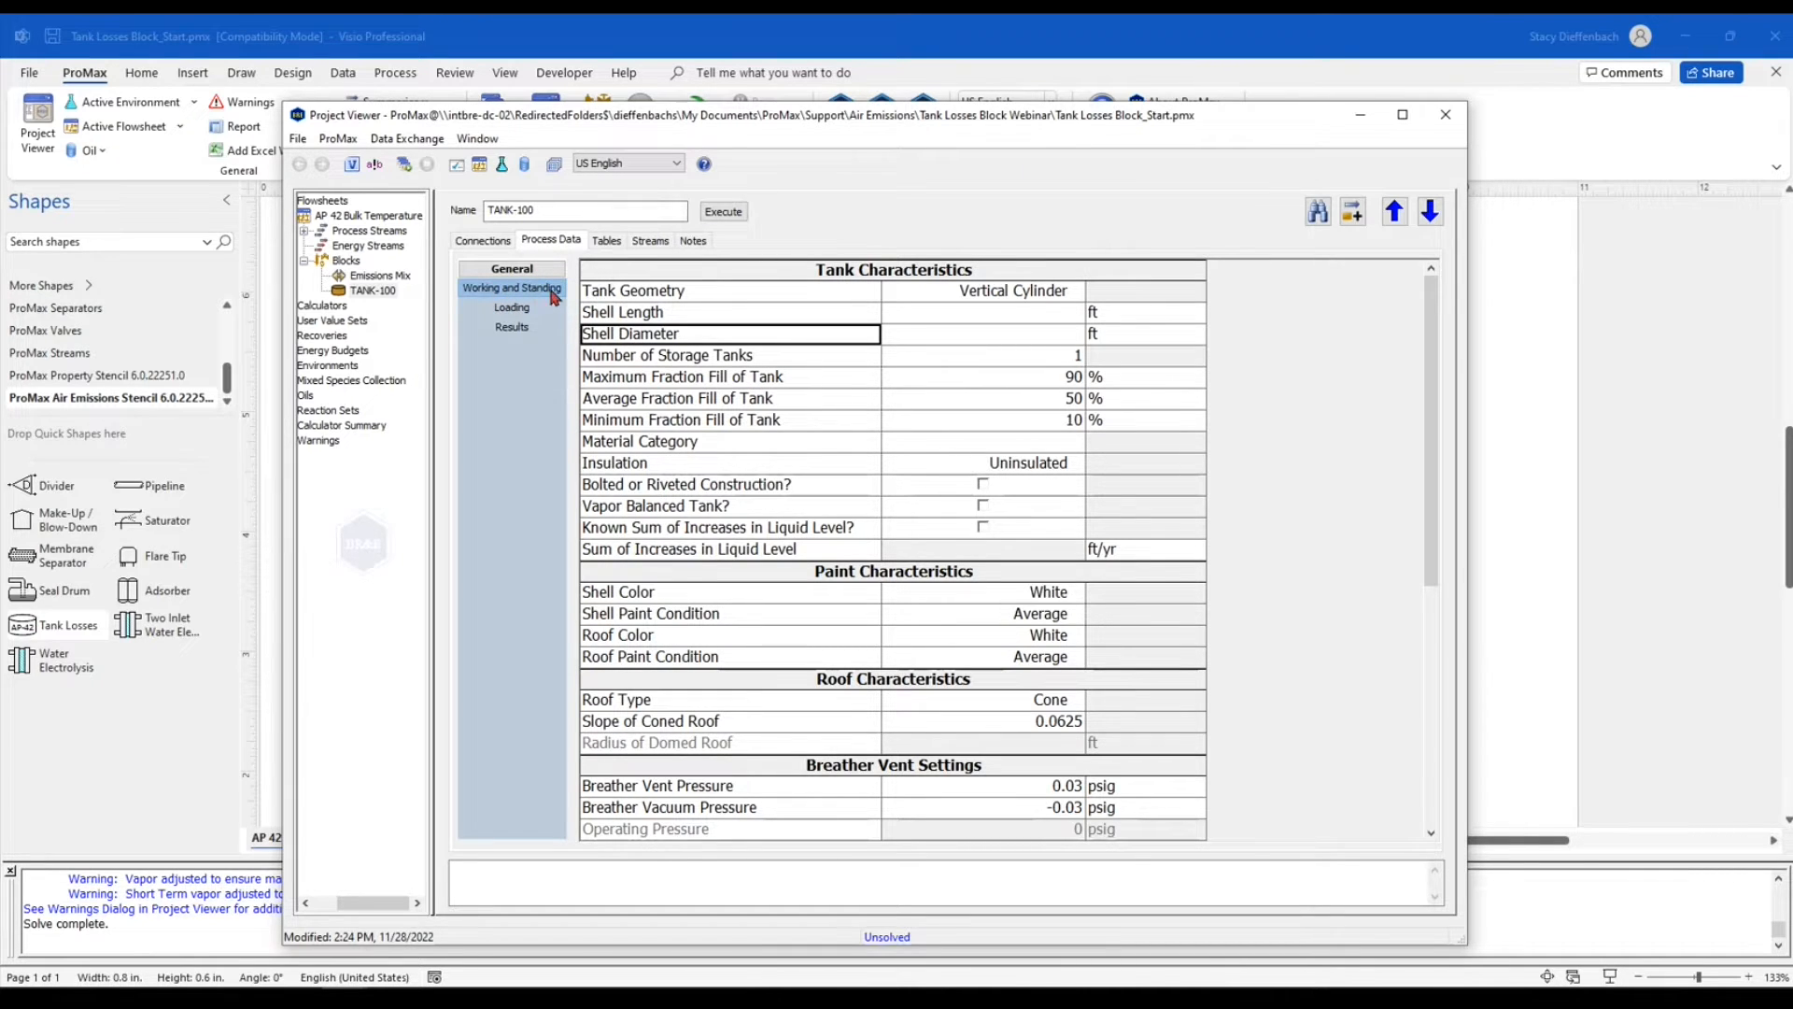
pyautogui.click(910, 294)
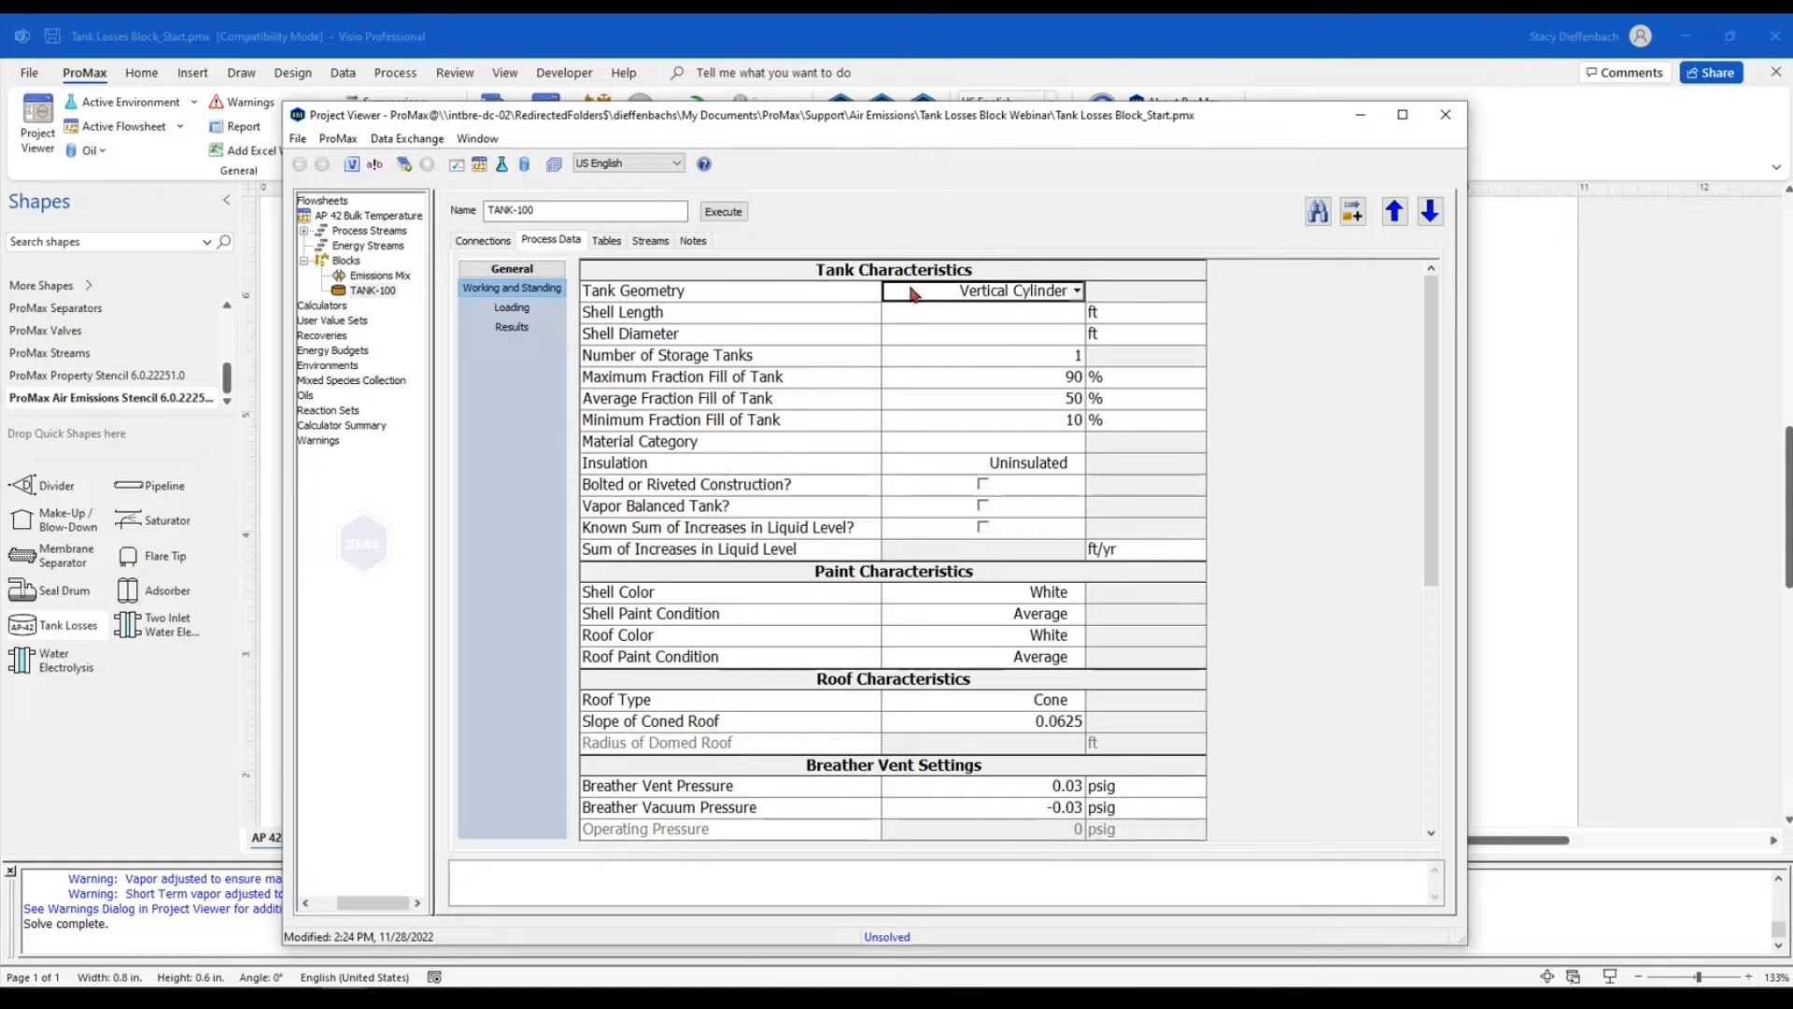
pyautogui.click(1078, 291)
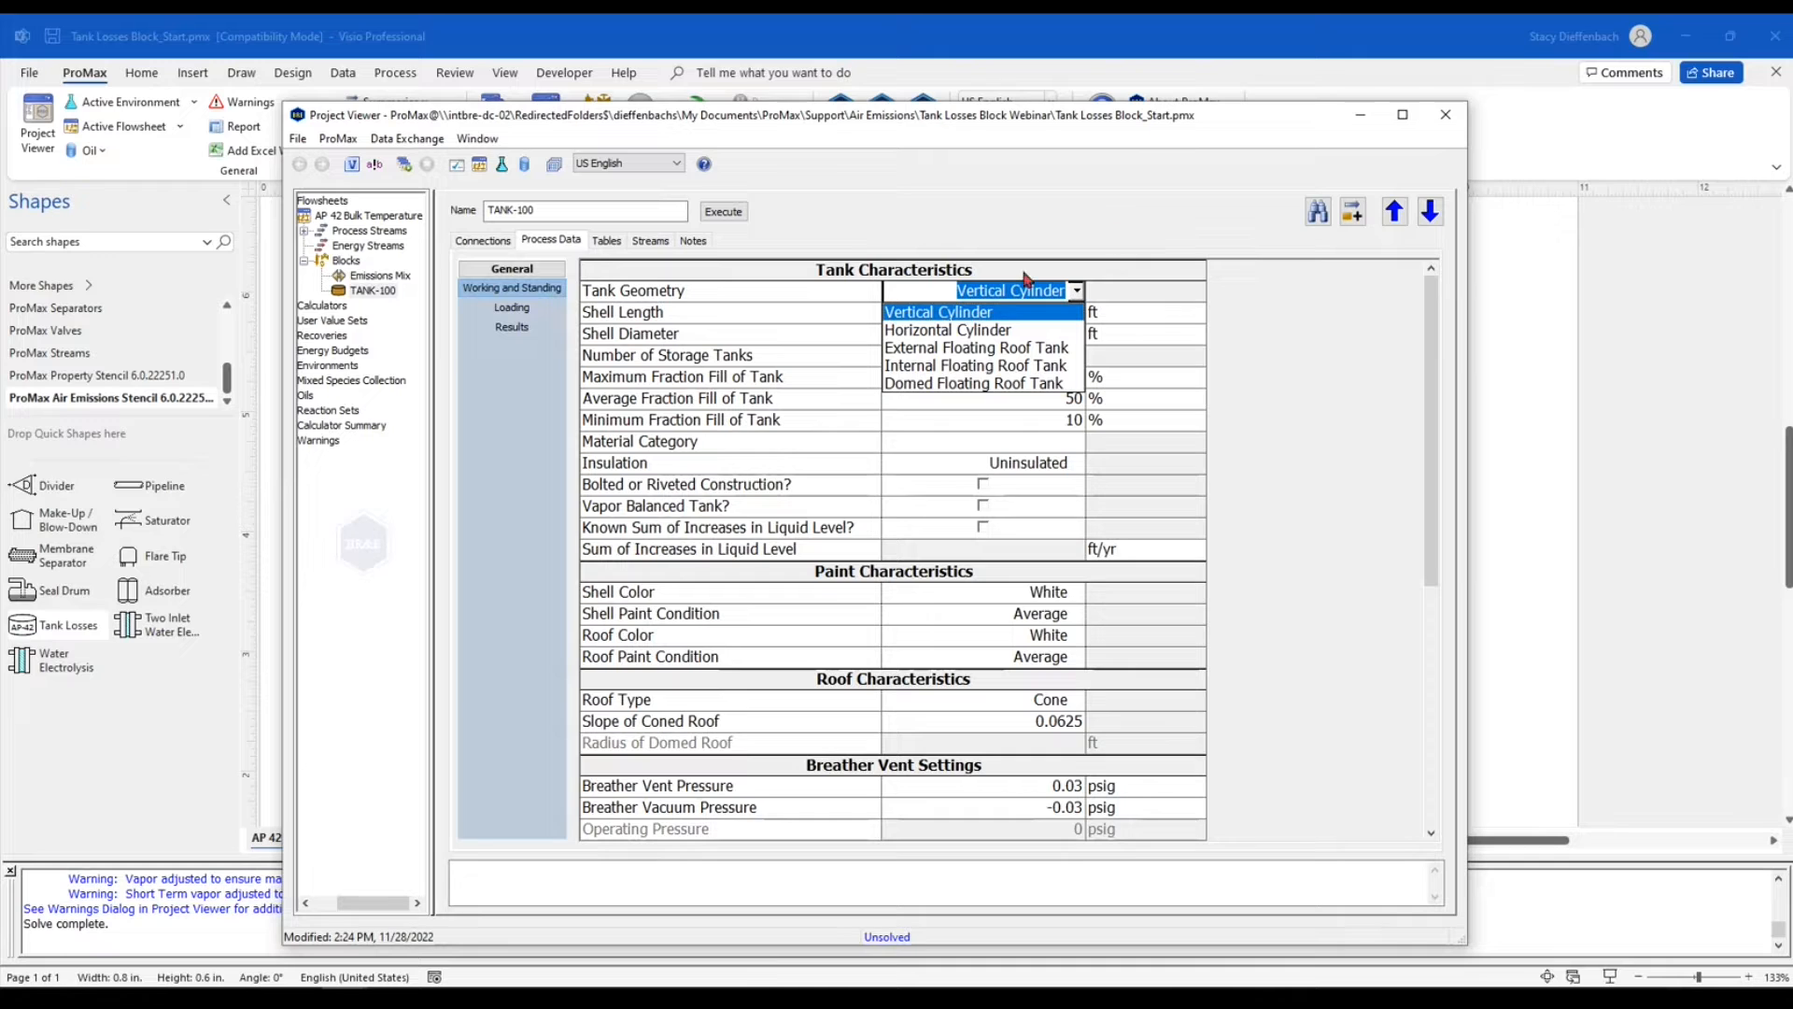
pyautogui.click(1011, 314)
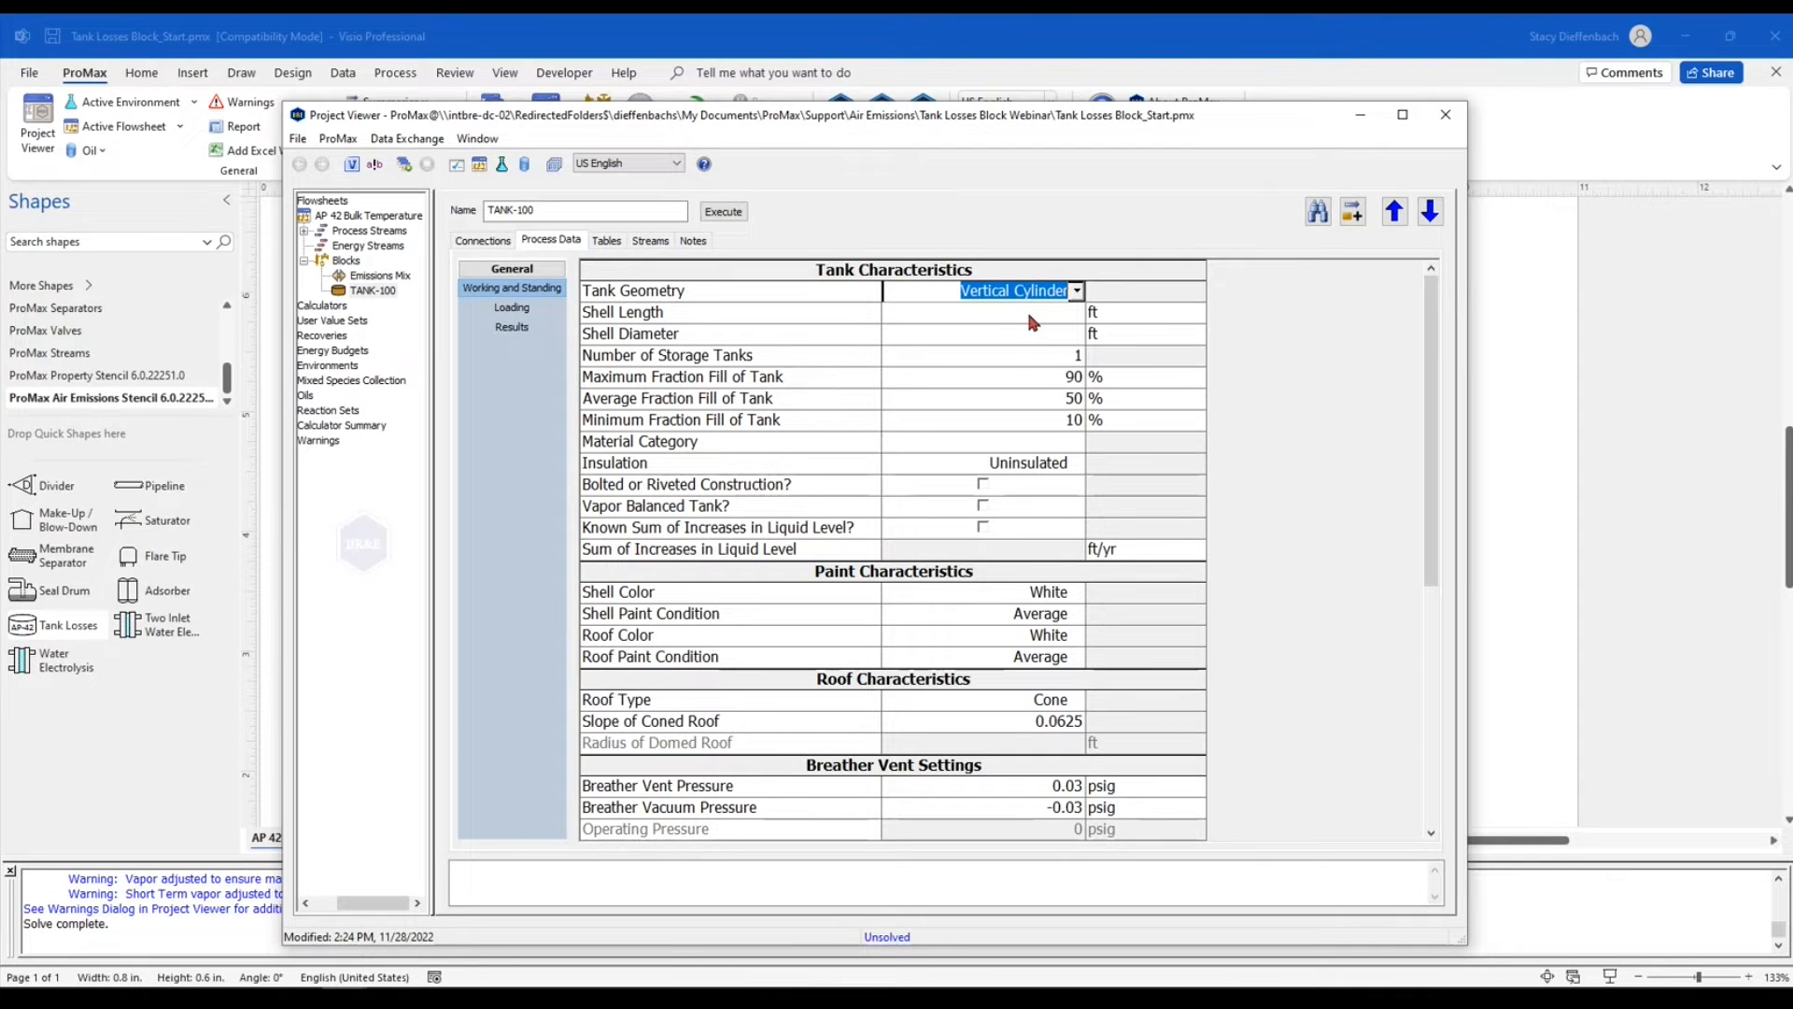
# Set the shell length to 25 ft, the shell diameter to 12 ft and the number of storage tanks to 3
pyautogui.click(1027, 317)
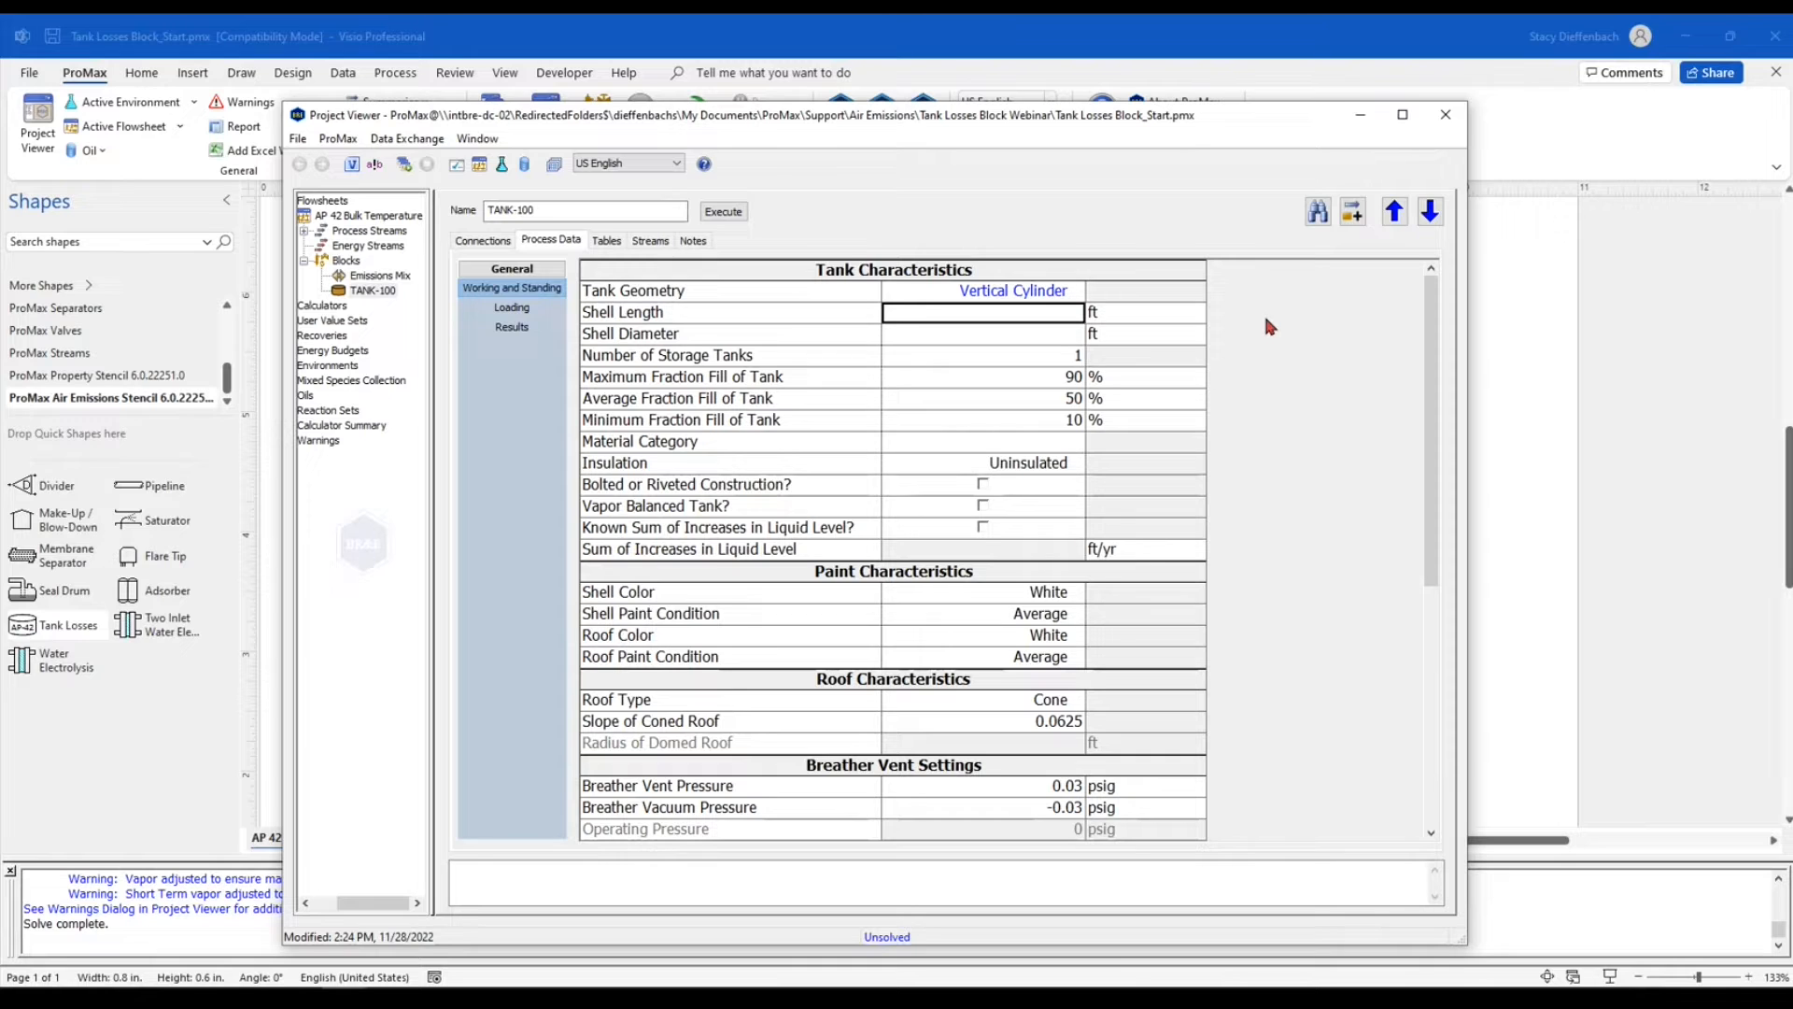
pyautogui.write('25')
pyautogui.press('Return')
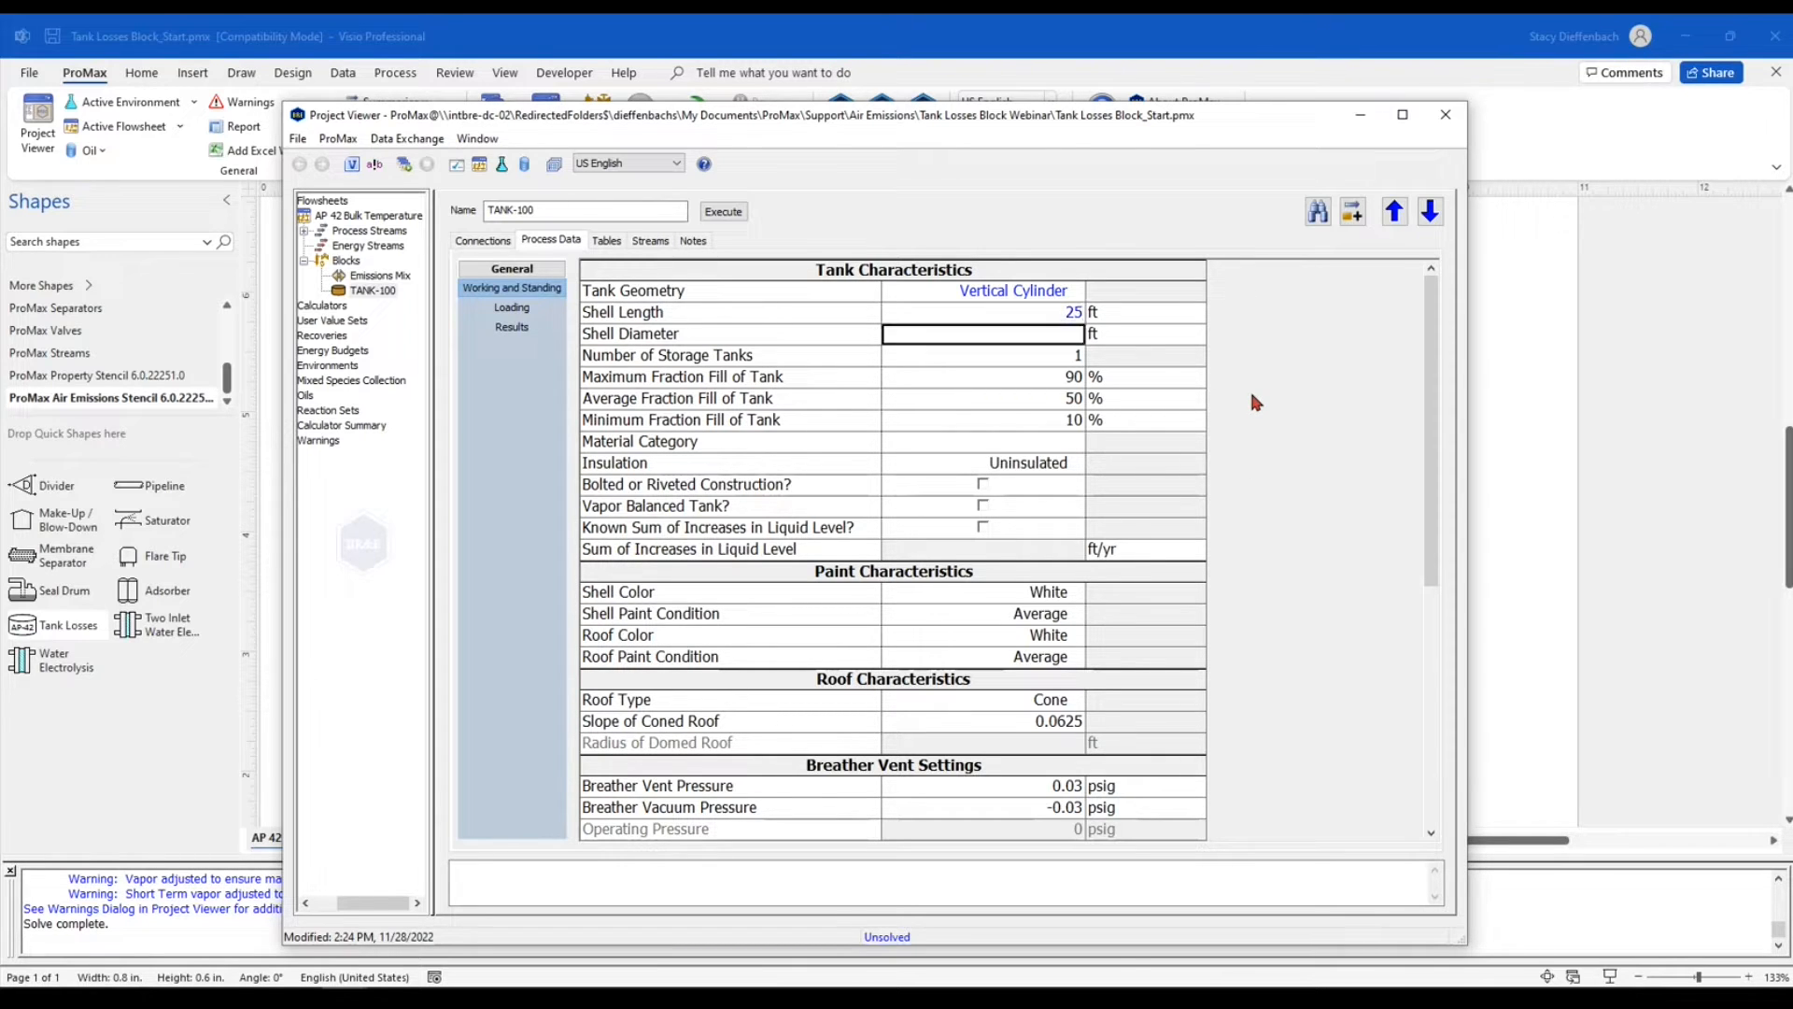
pyautogui.write('12')
pyautogui.press('Return')
pyautogui.moveTo(1019, 345)
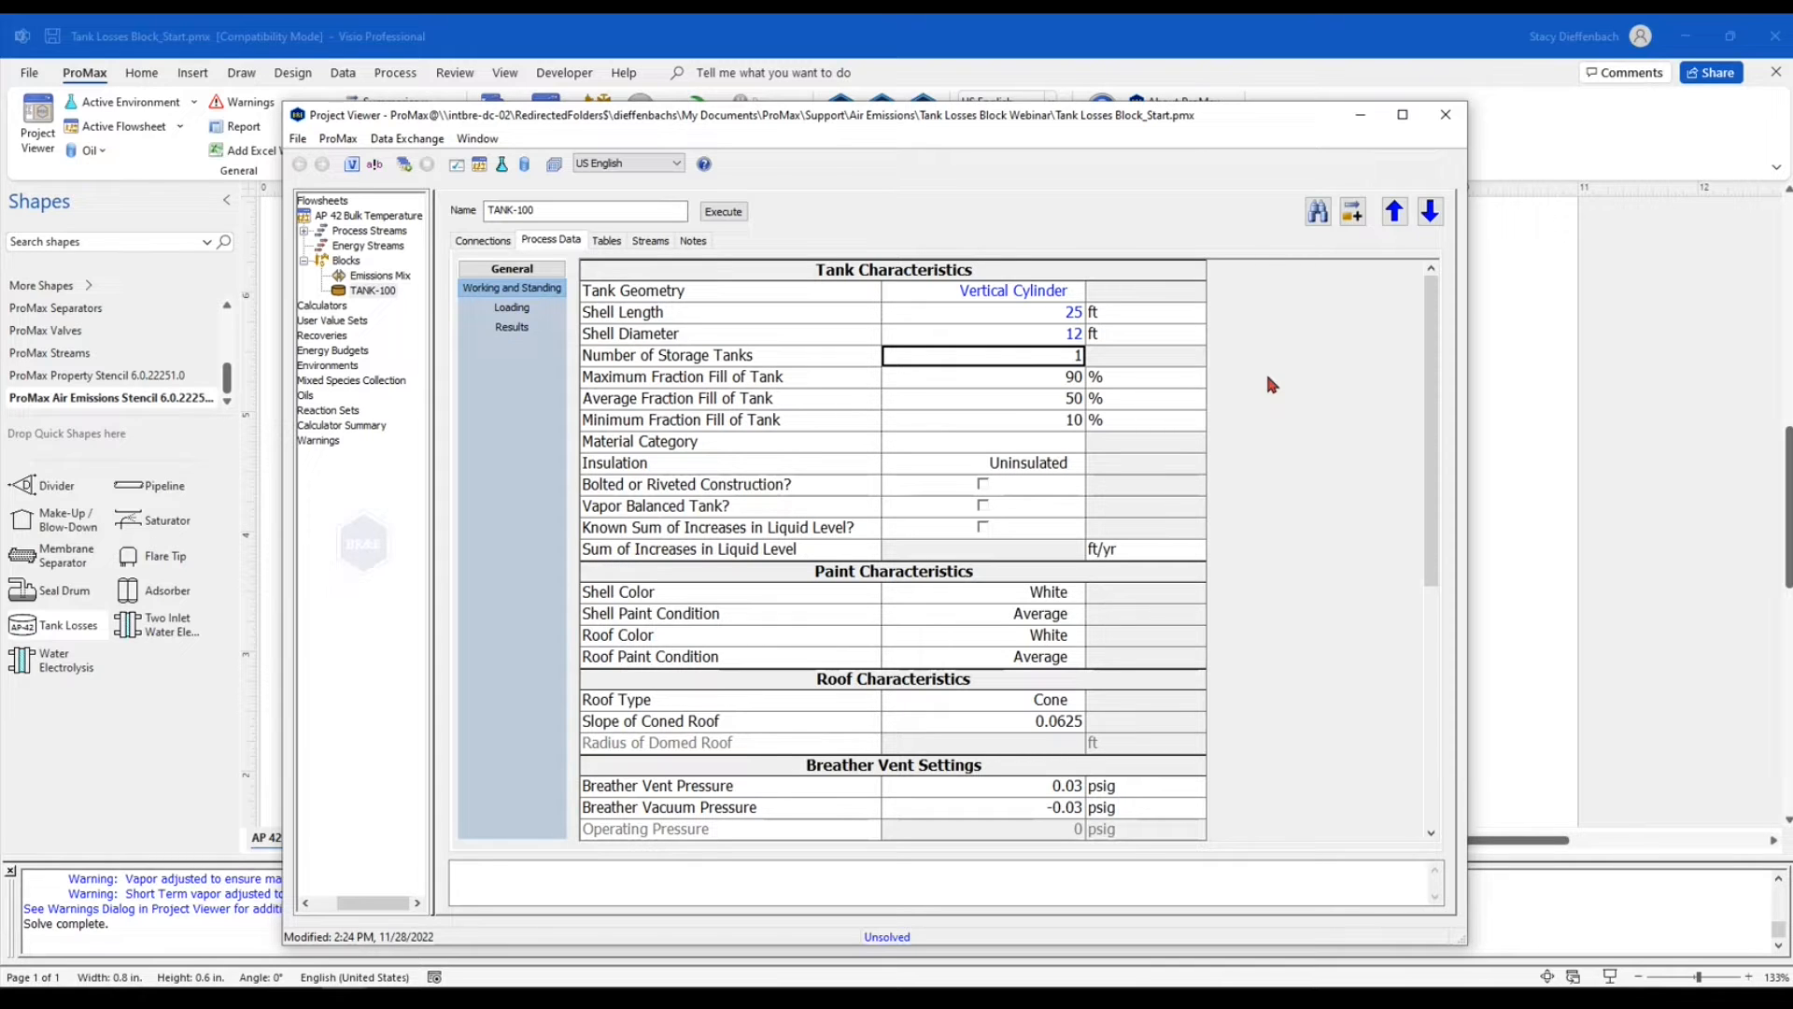
pyautogui.write('3')
pyautogui.press('Return')
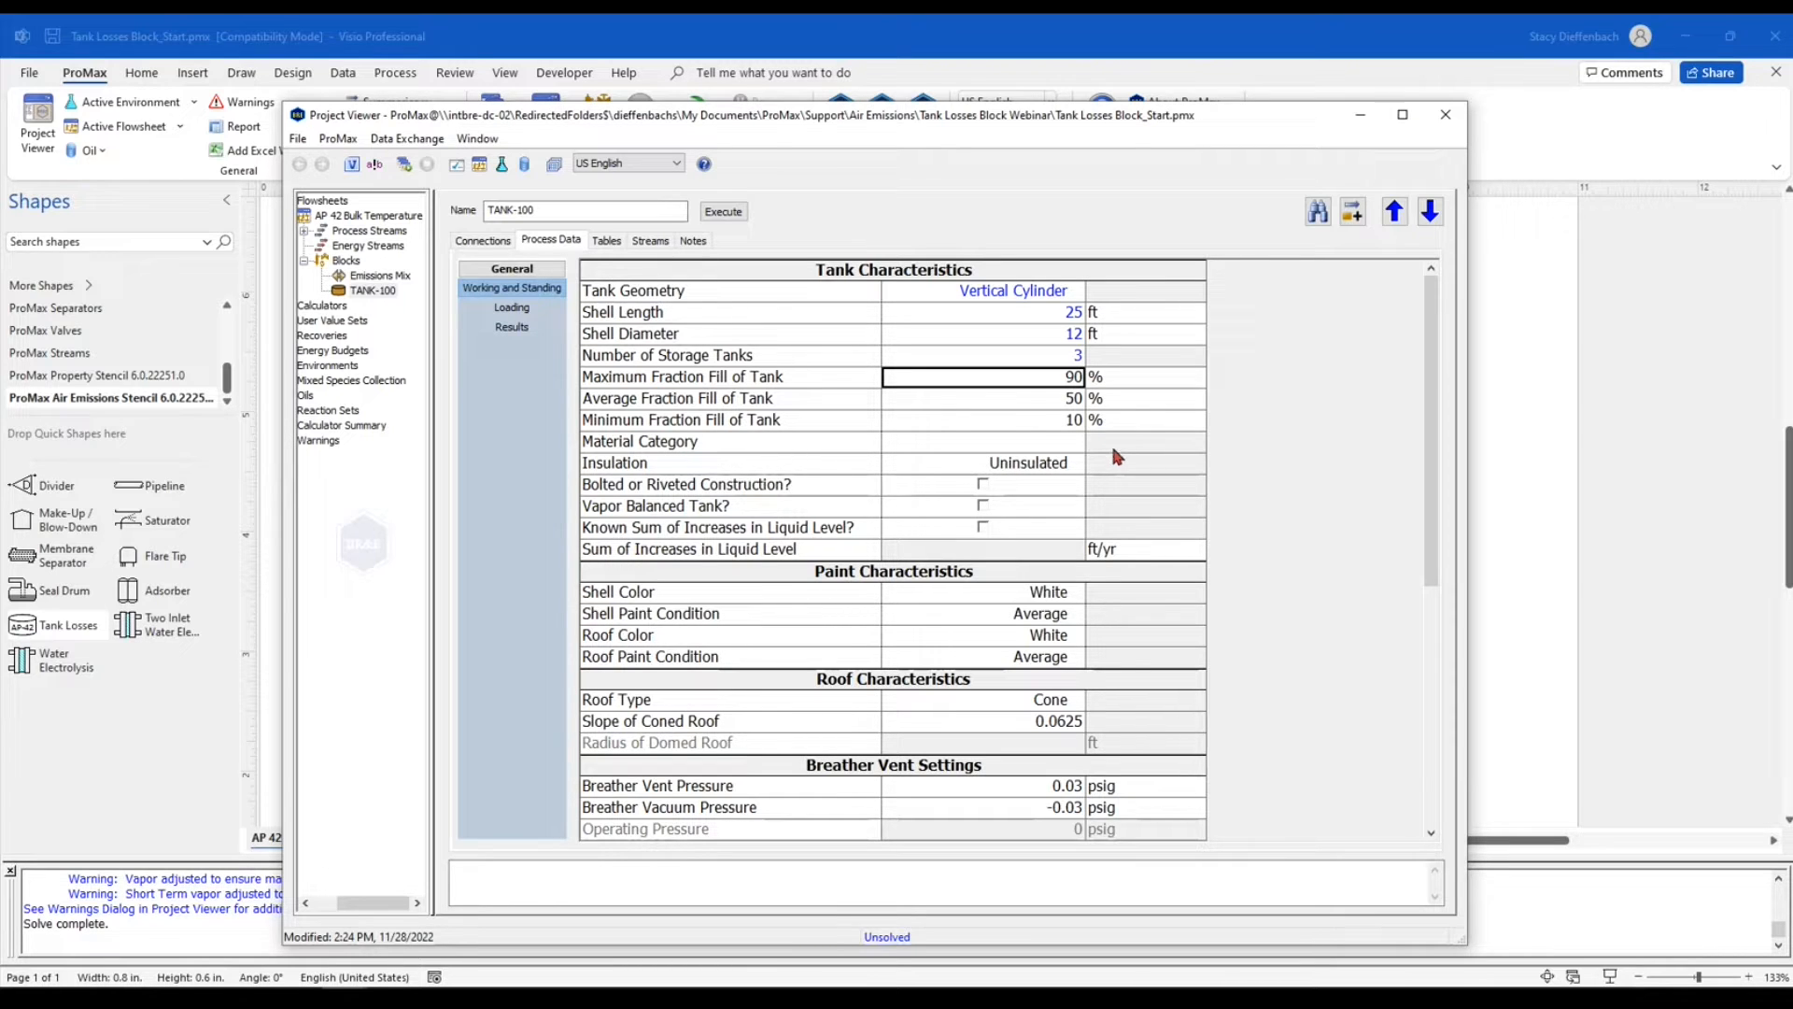
# Set the tank's material category to Light Organics
pyautogui.click(993, 444)
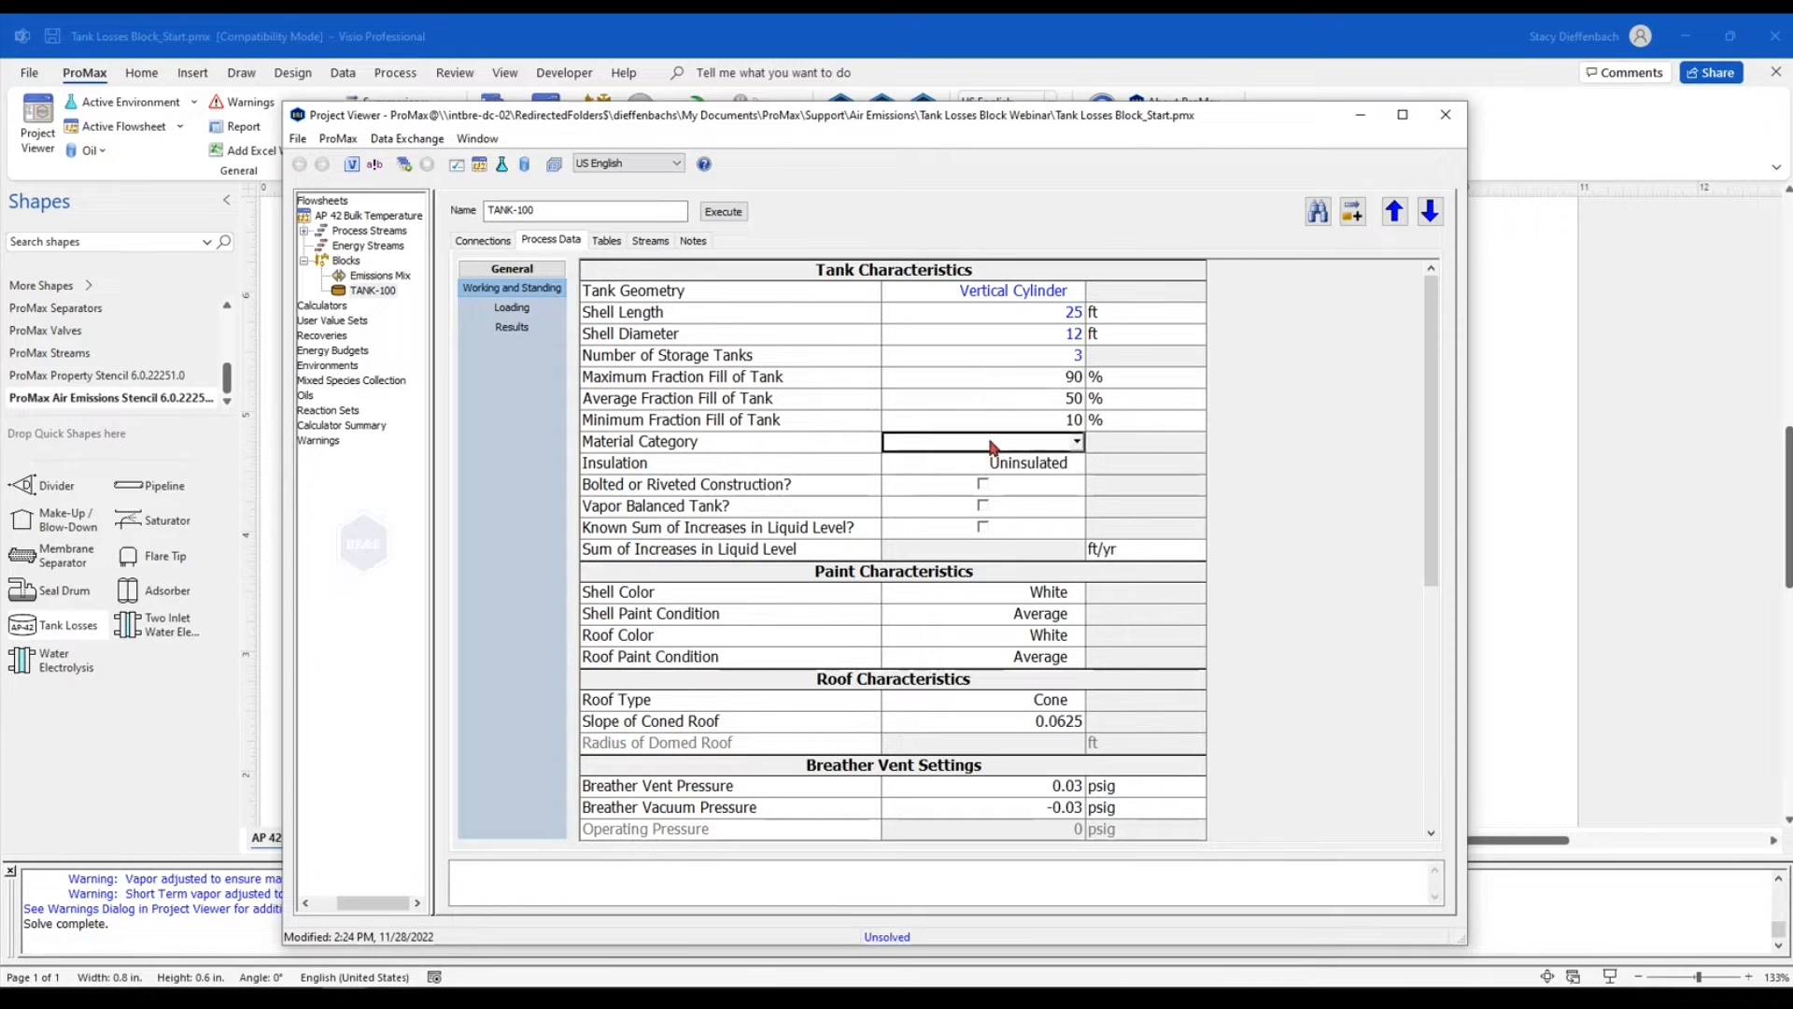
pyautogui.click(1077, 443)
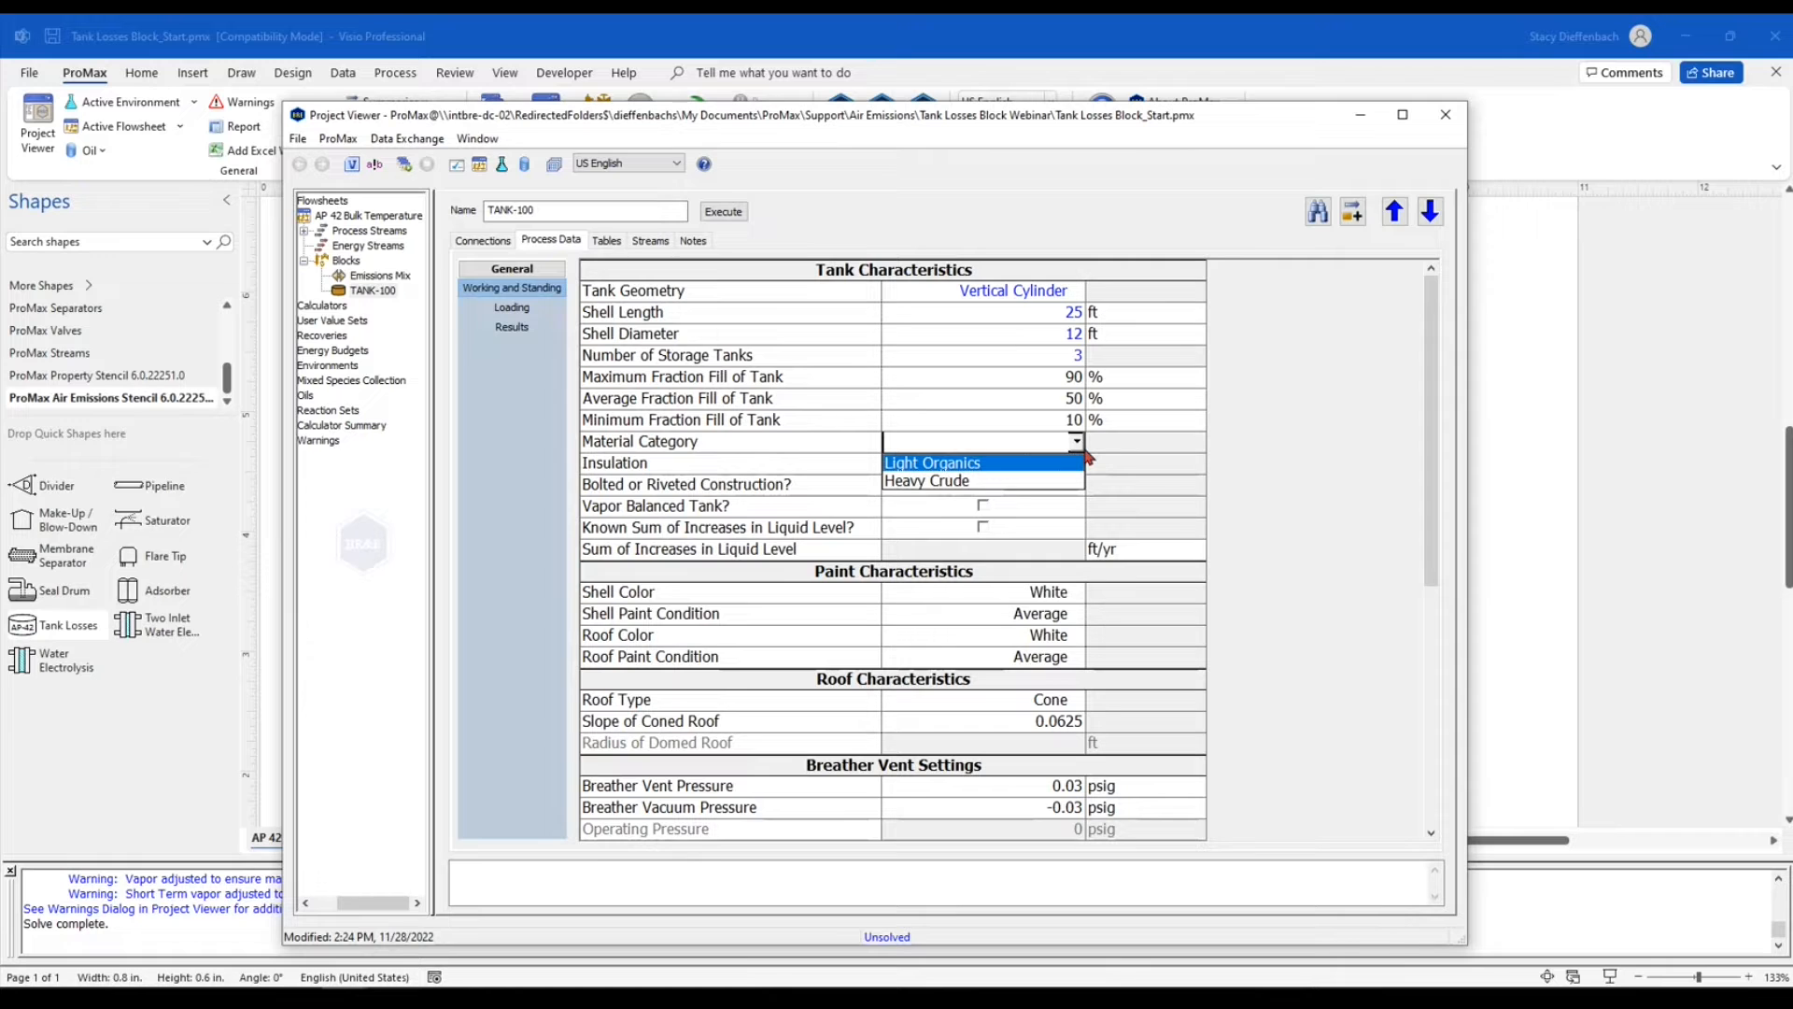
pyautogui.click(1040, 463)
# Examine the tank's insulation options and the settings for the sum of increases in liquid level
pyautogui.click(838, 466)
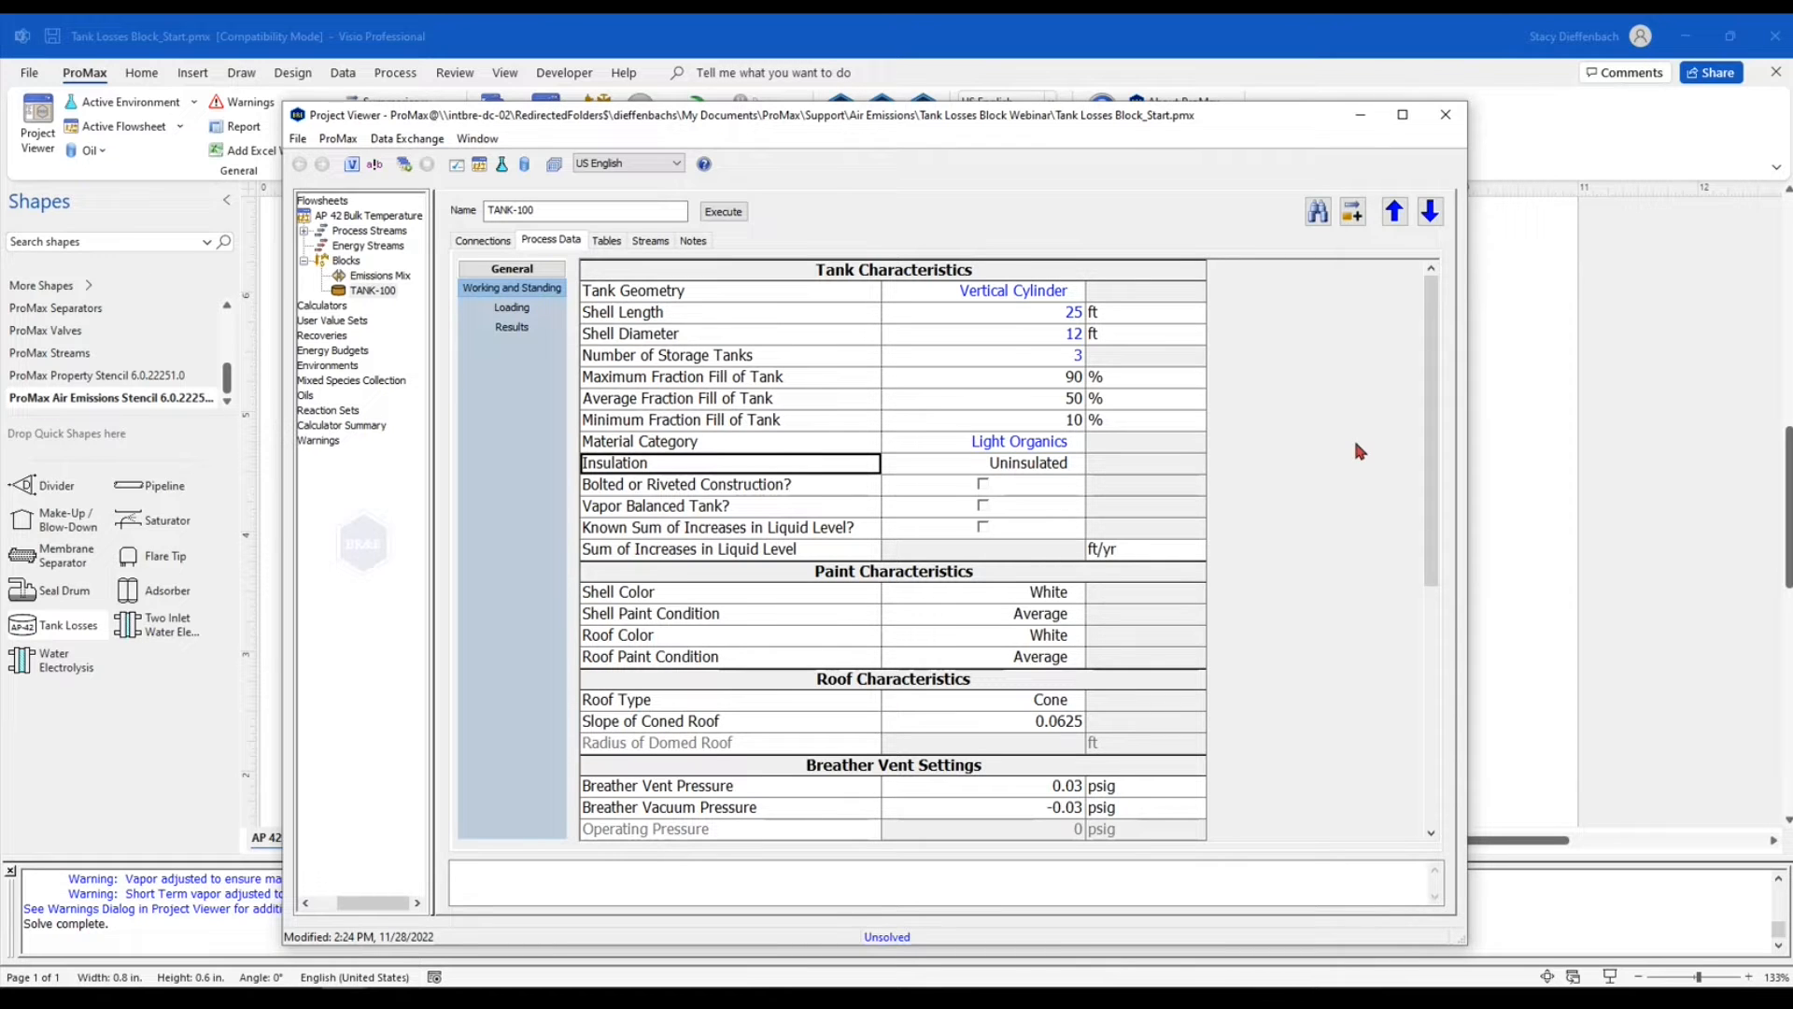
pyautogui.click(1078, 472)
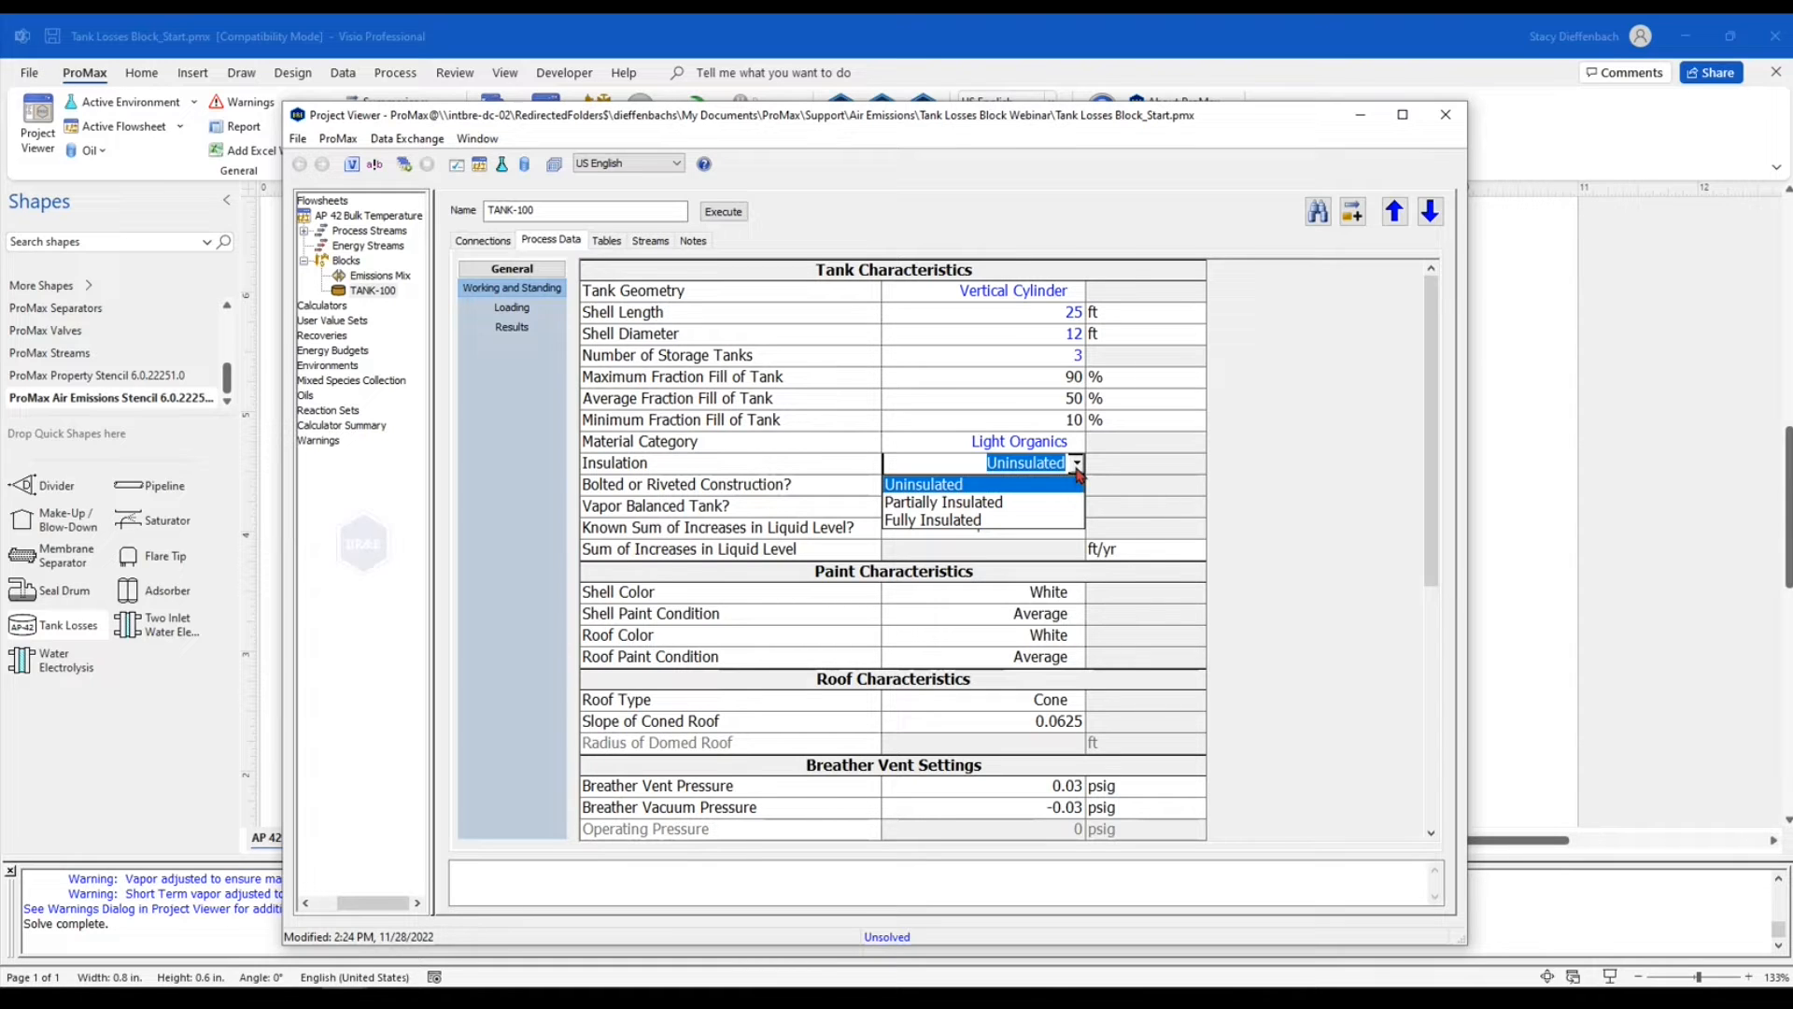
pyautogui.click(1162, 464)
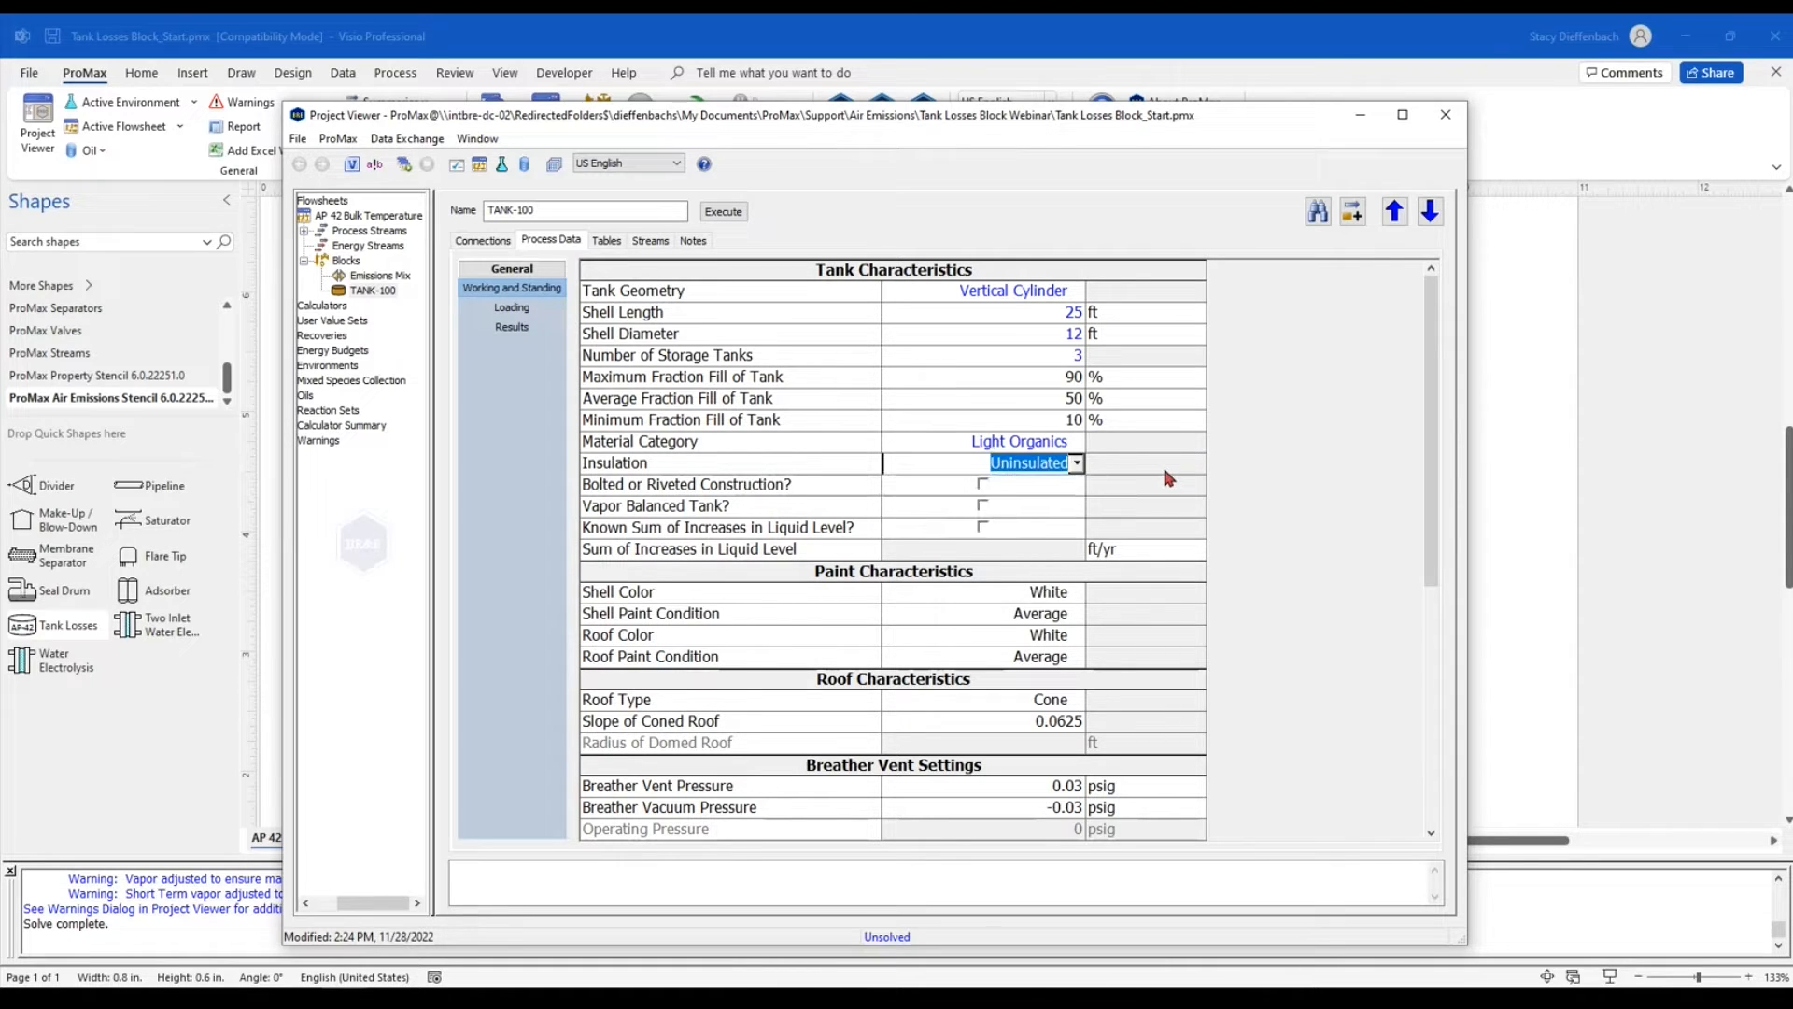
pyautogui.click(1159, 461)
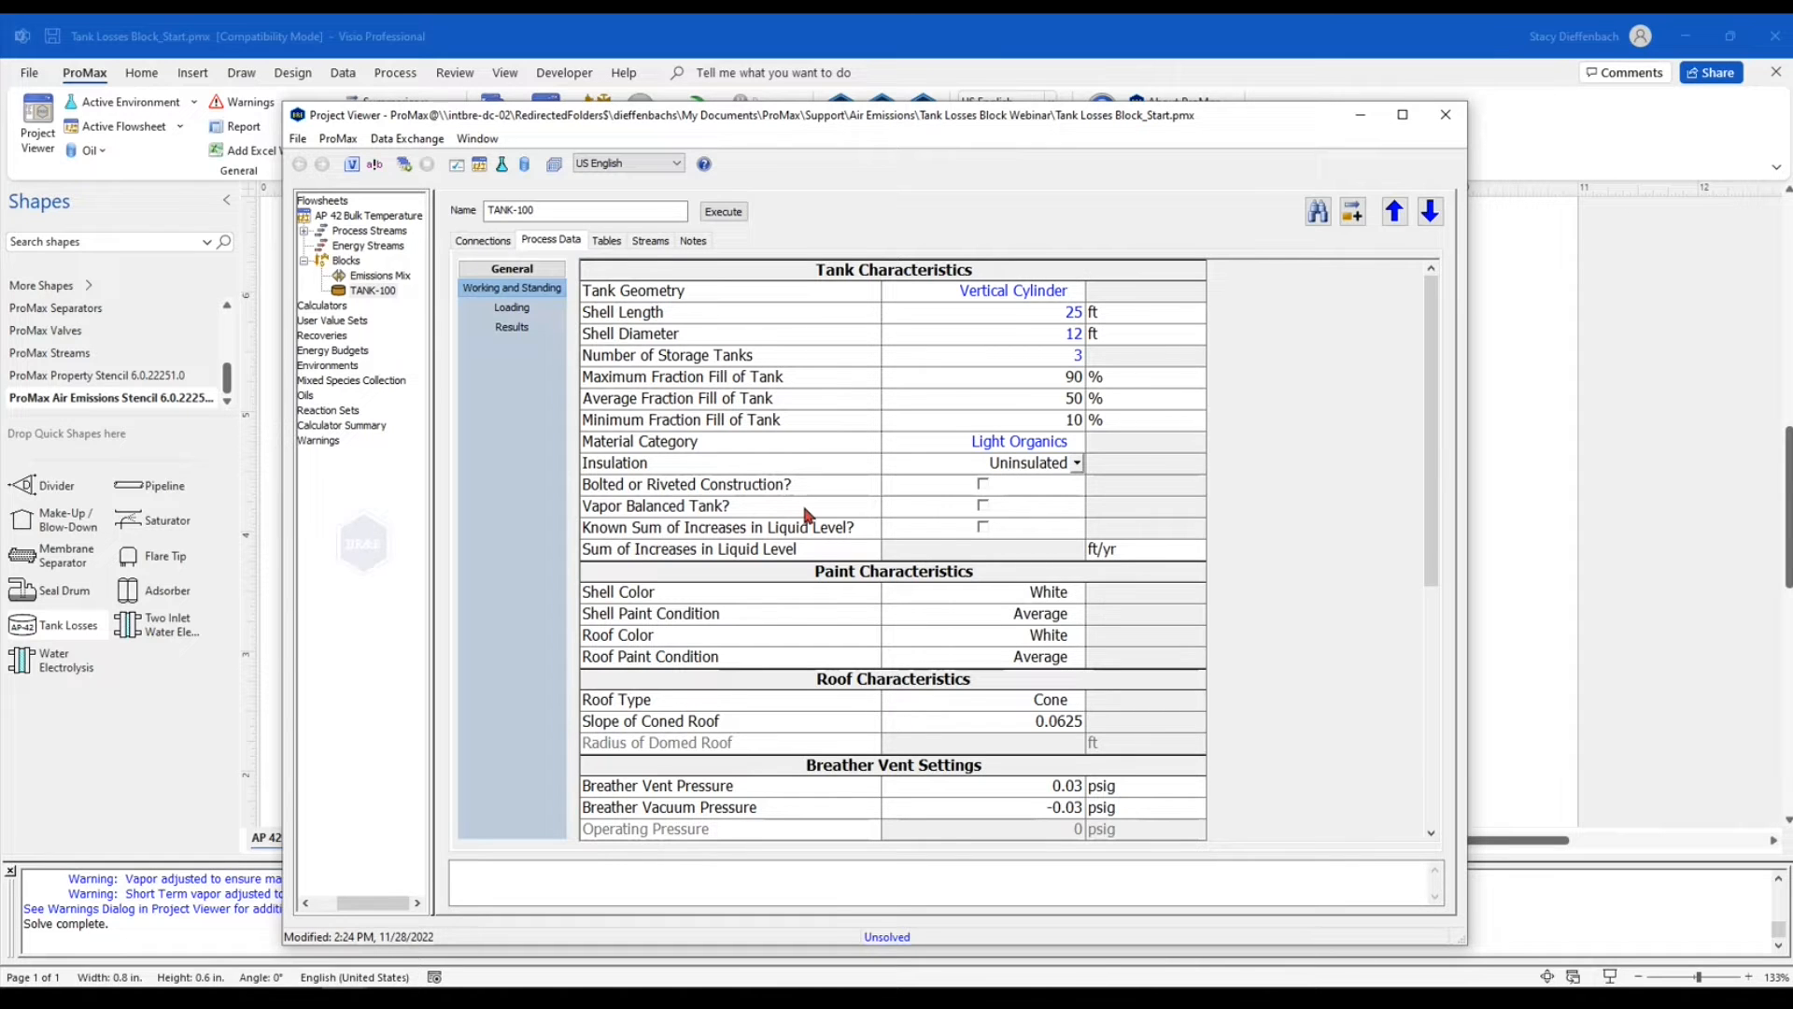
pyautogui.click(705, 527)
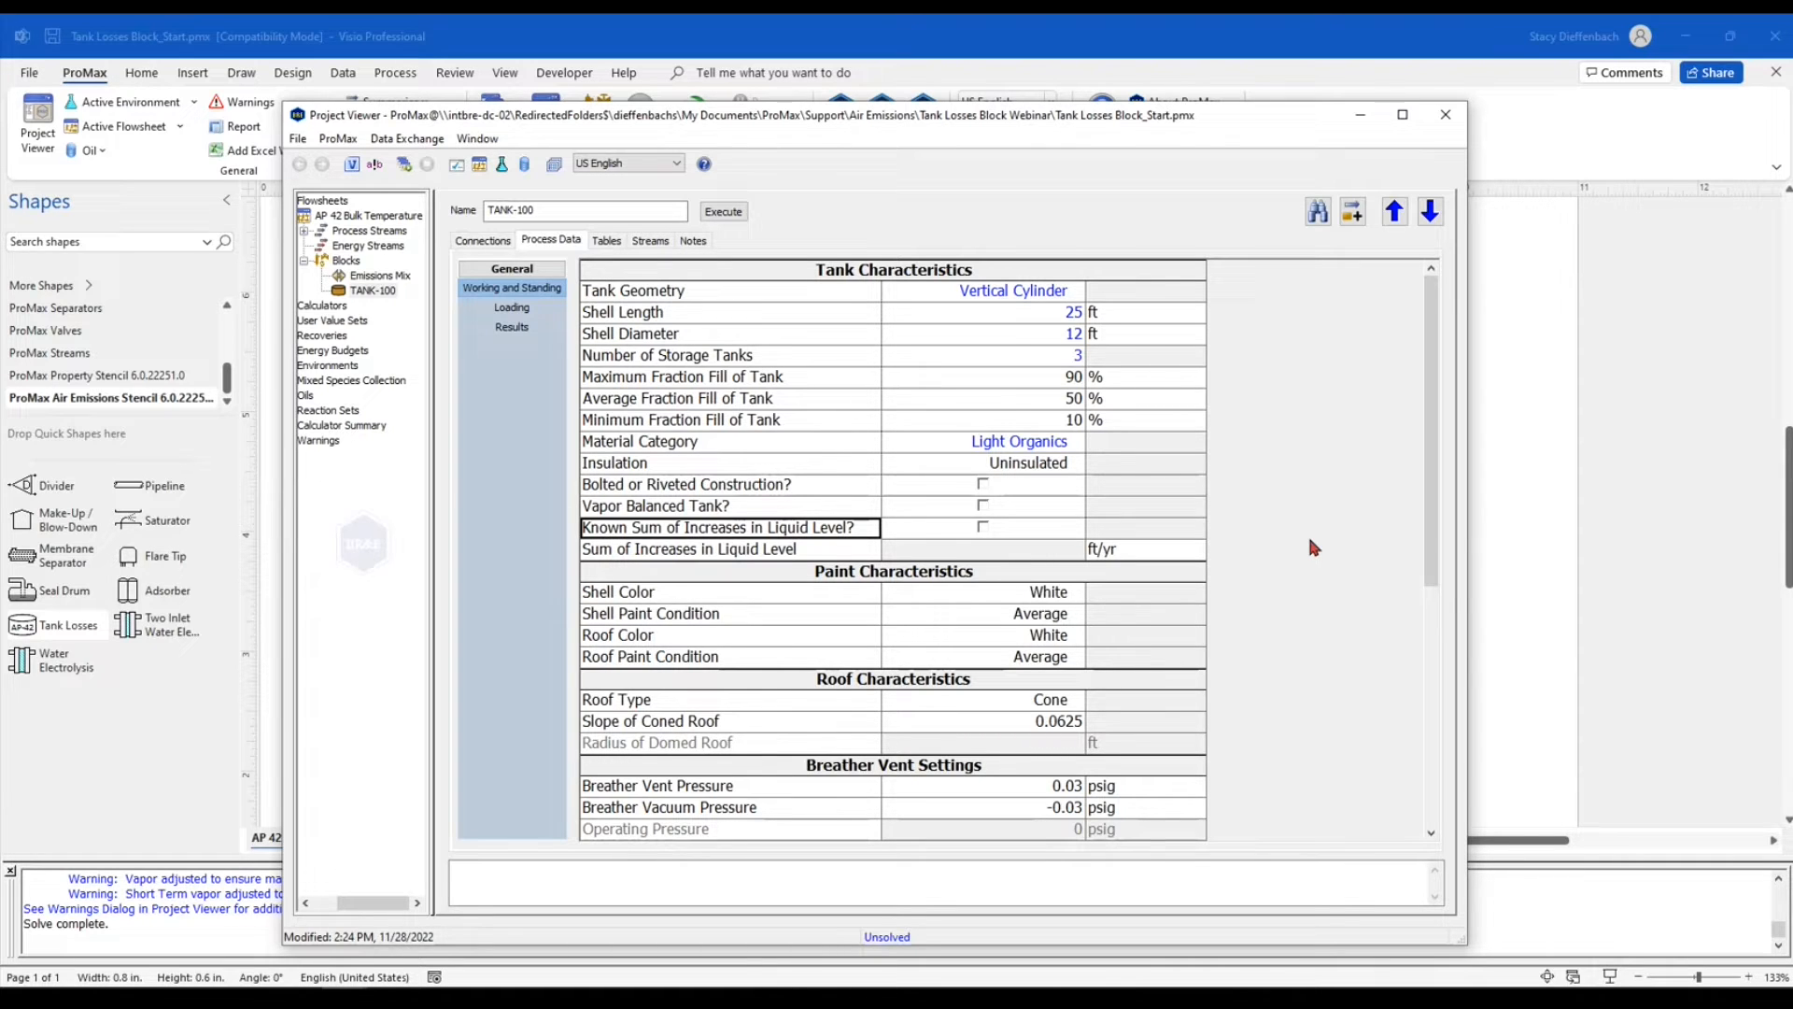
pyautogui.click(1005, 553)
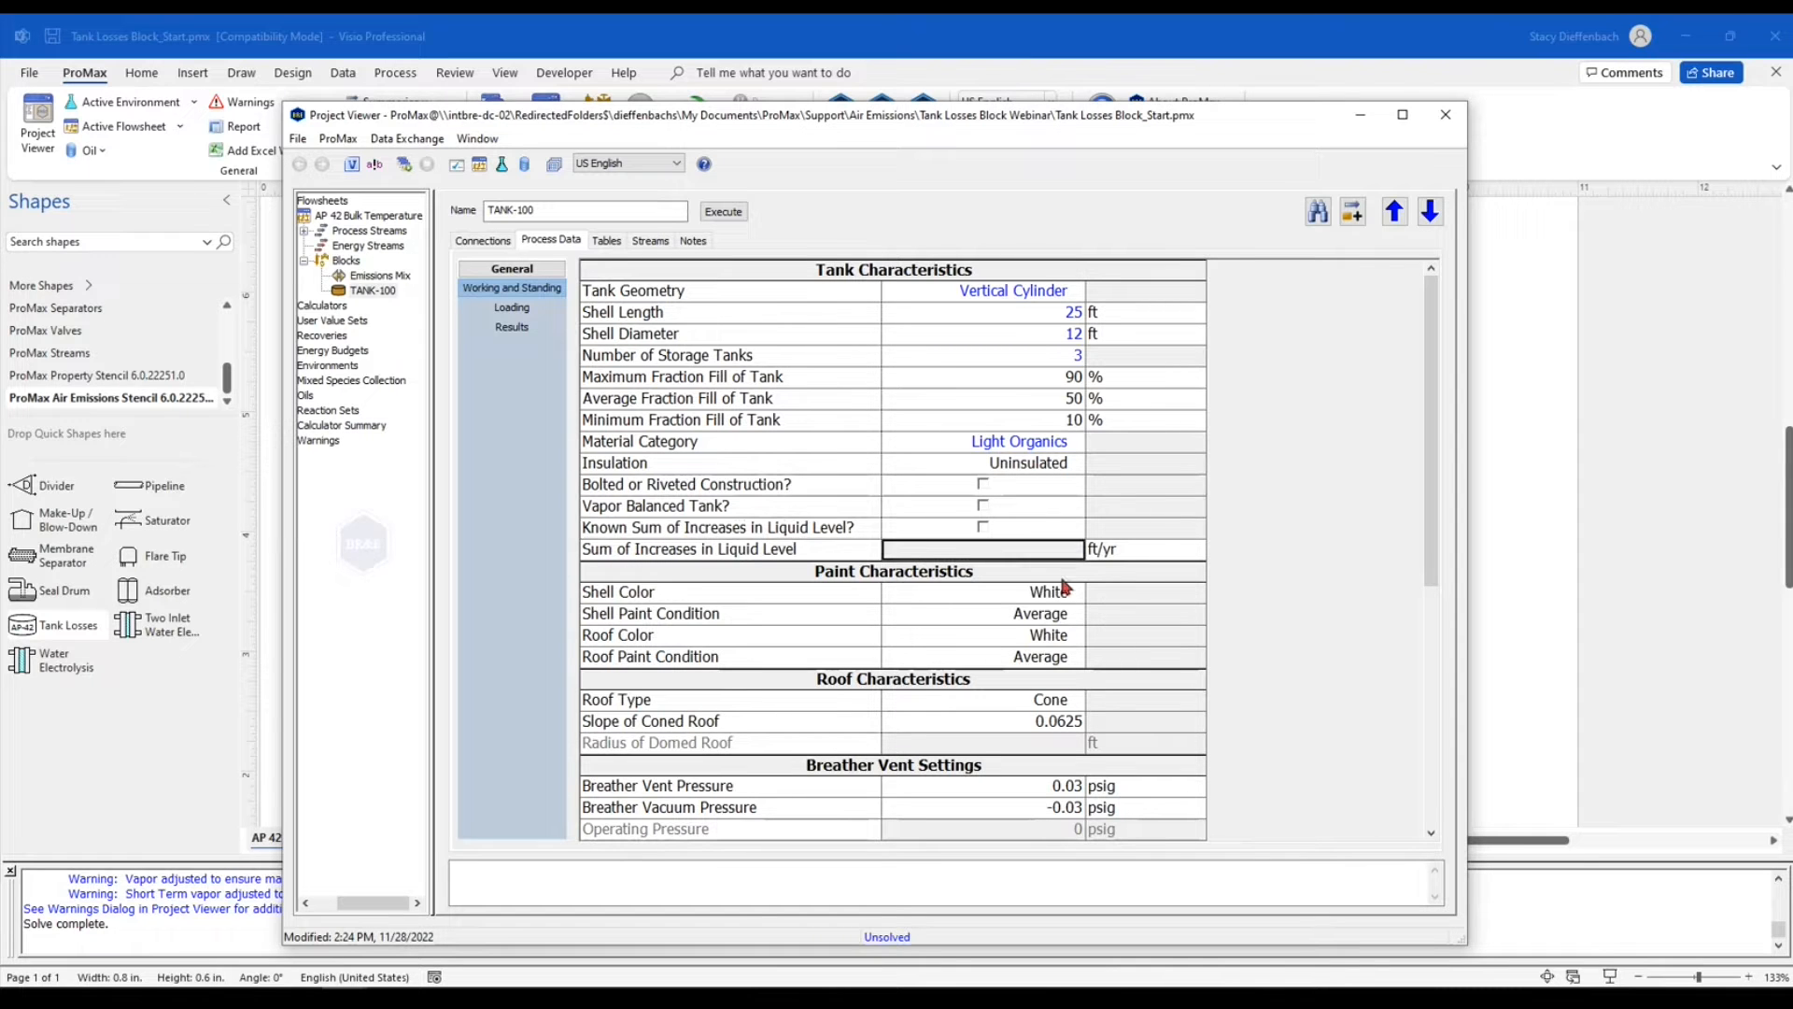
# Set the shell color to Medium Grey in the paint characteristics
pyautogui.scroll(-2, 1126, 605)
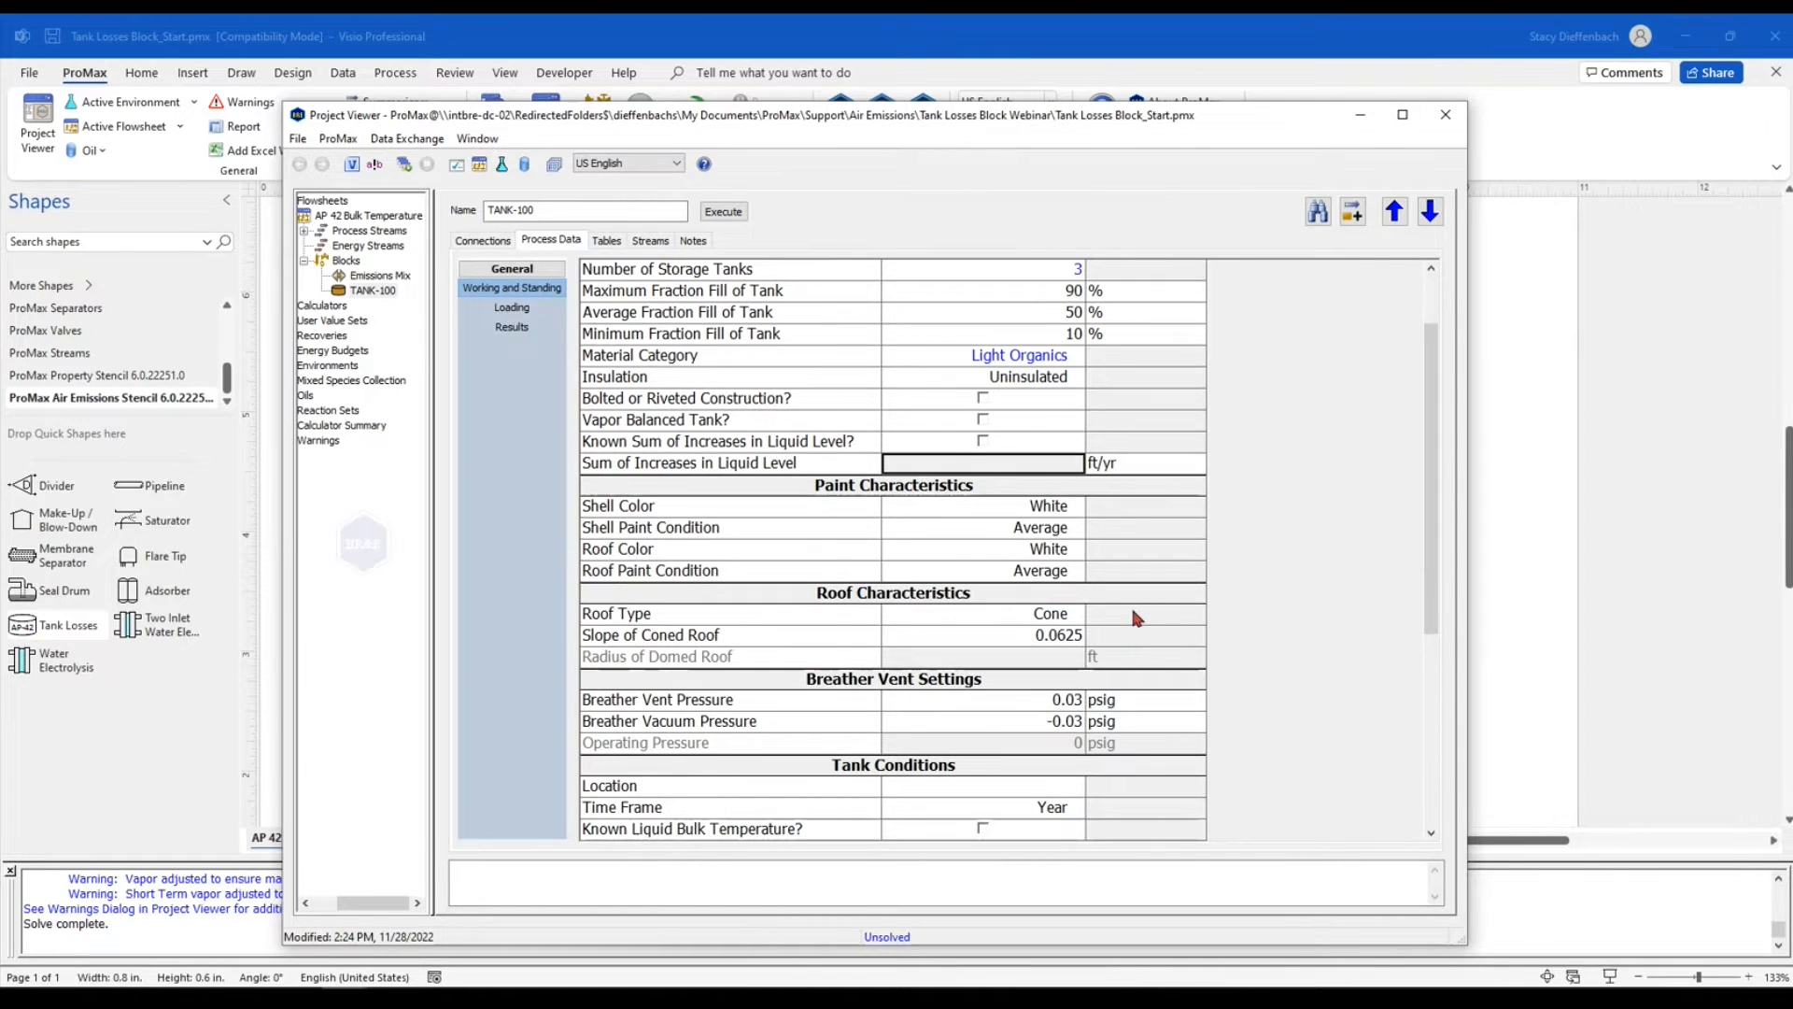
pyautogui.scroll(-1, 1135, 619)
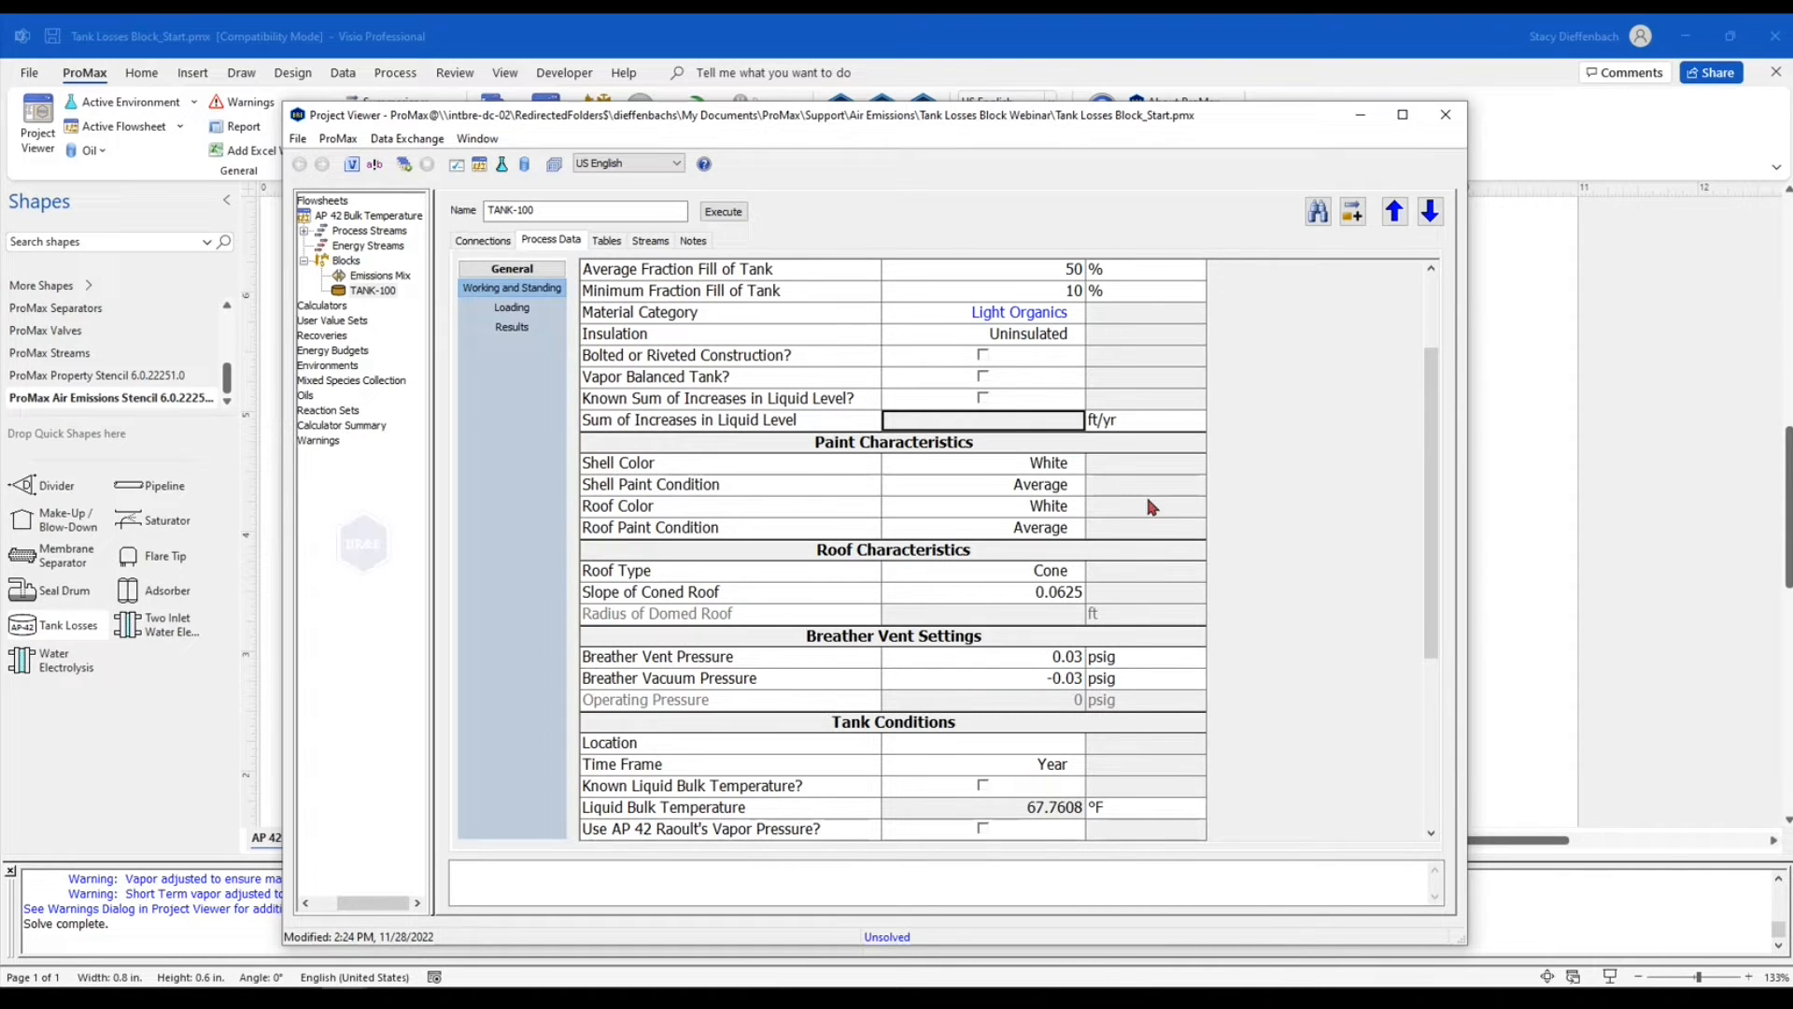
pyautogui.click(1077, 466)
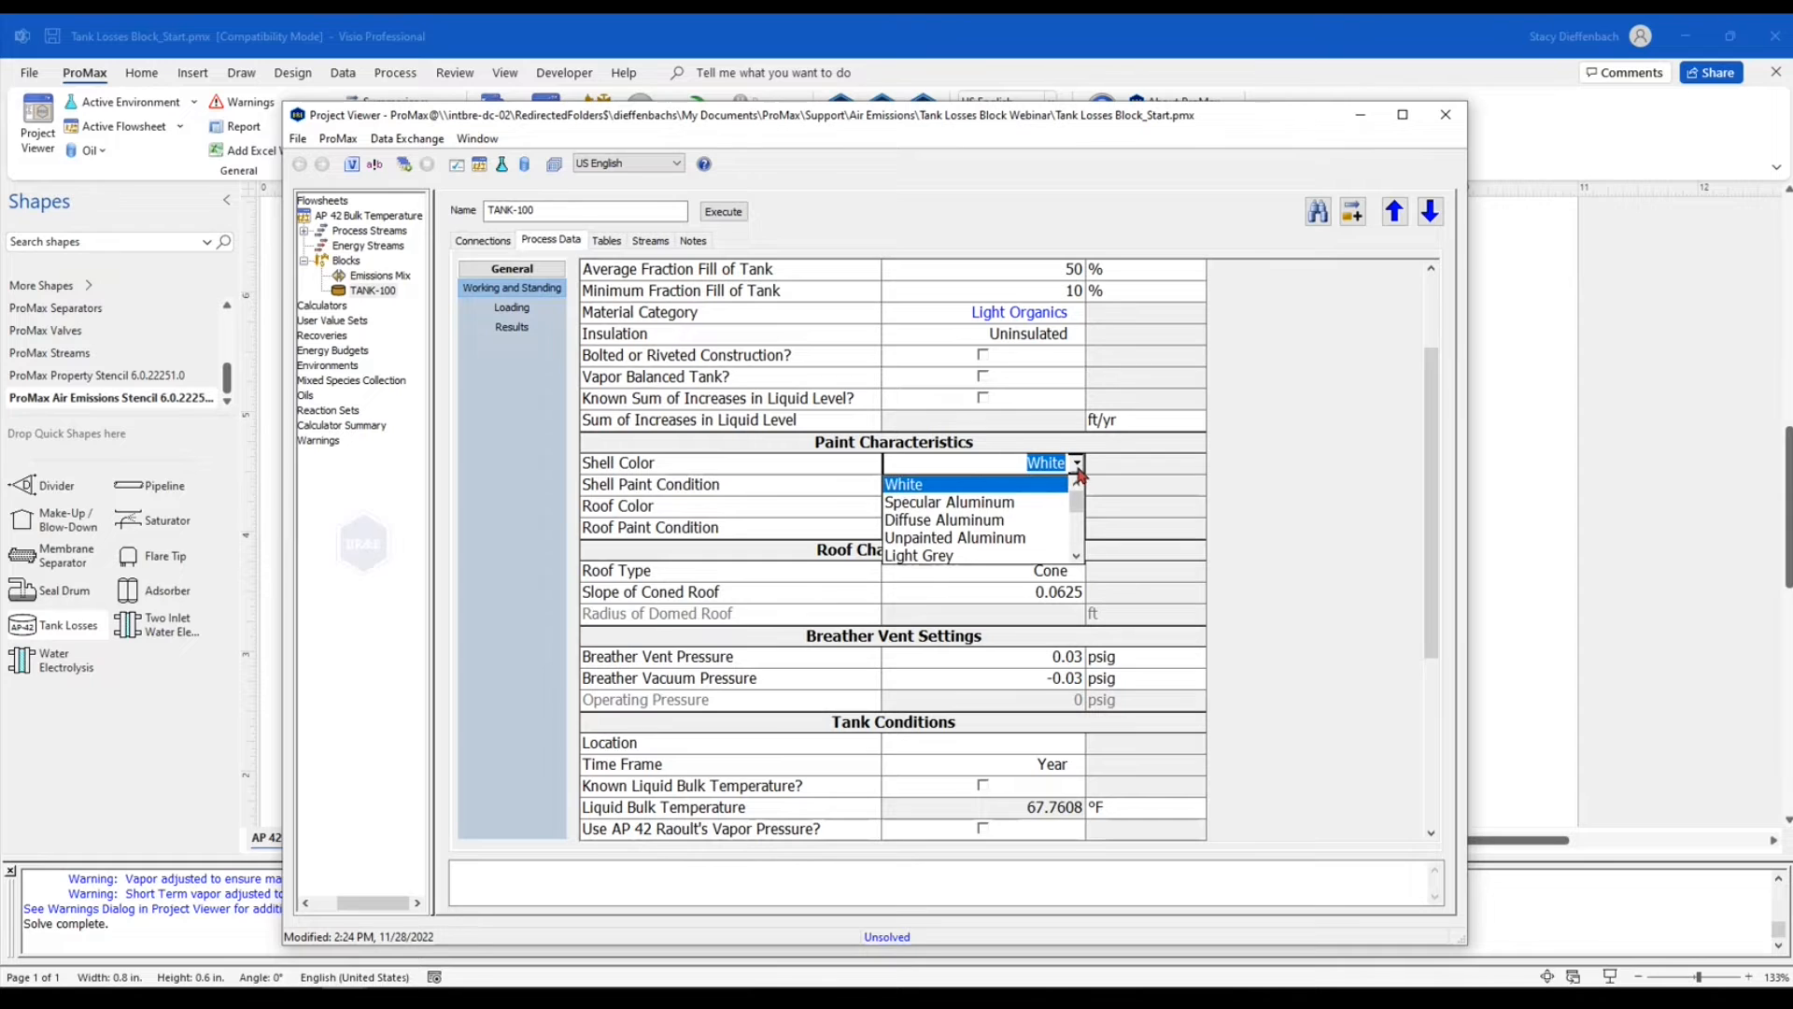
pyautogui.moveTo(1077, 517); pyautogui.dragTo(1077, 536)
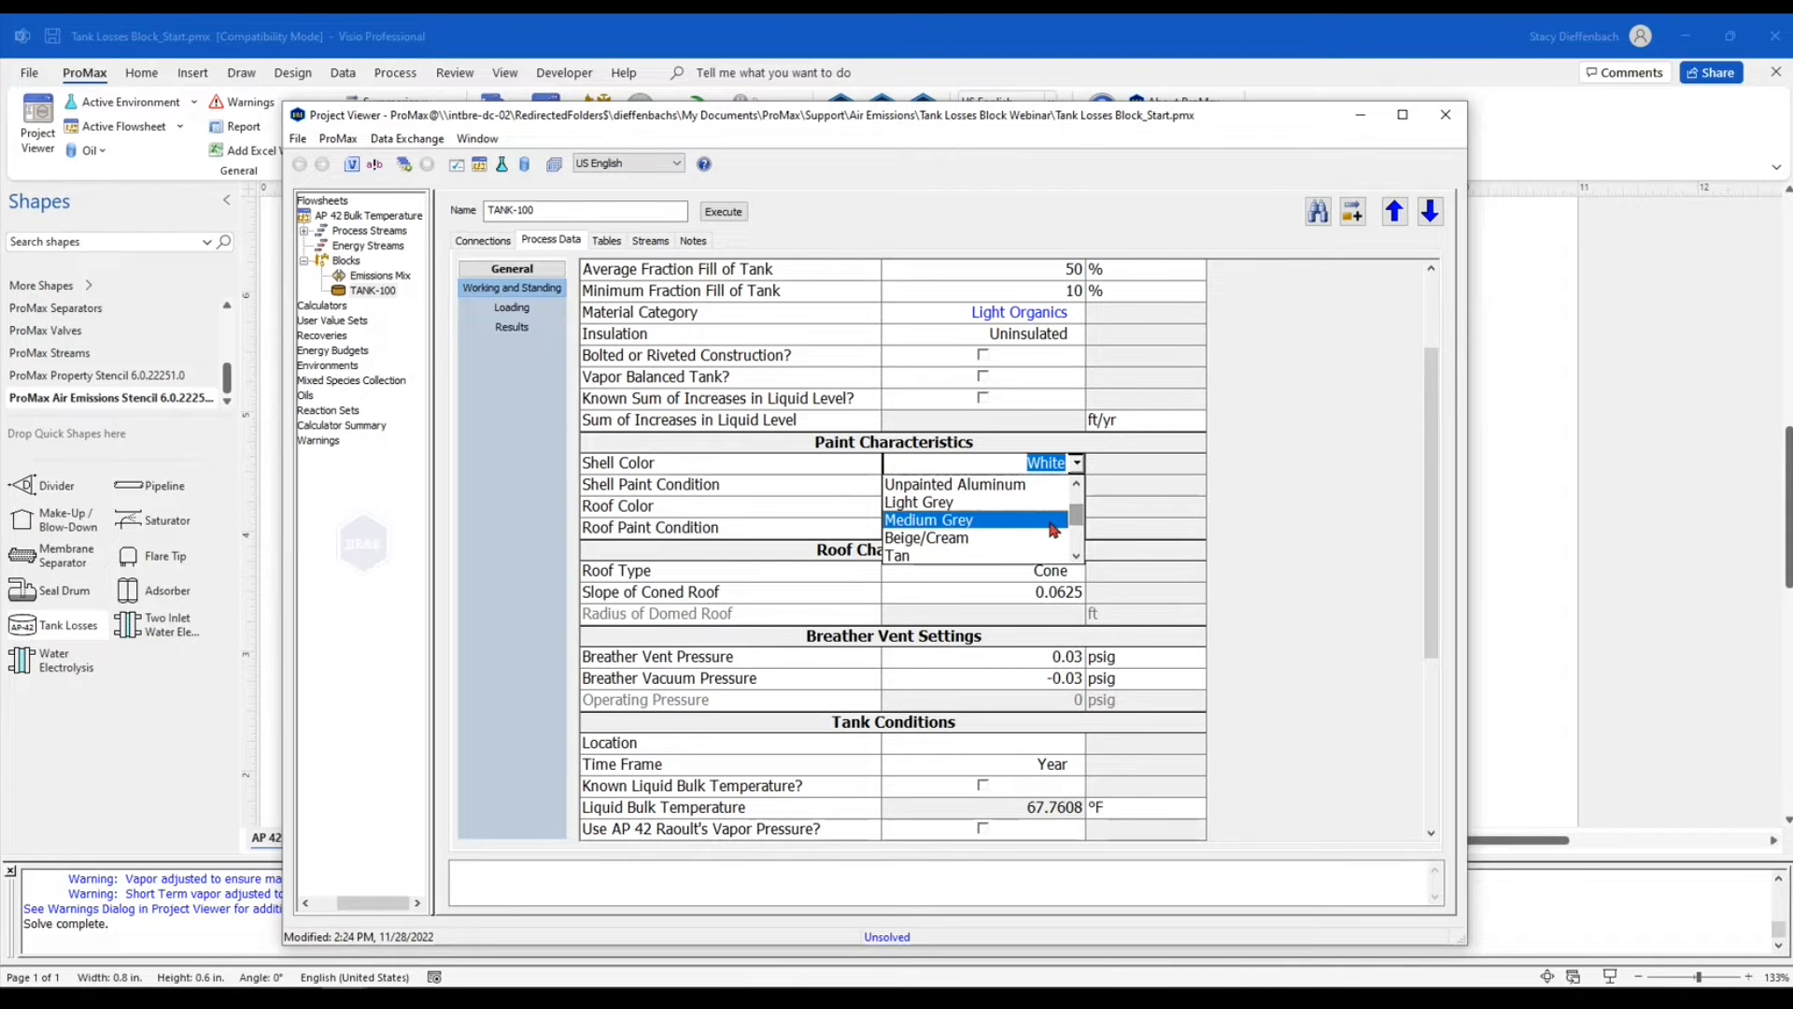
pyautogui.click(1050, 523)
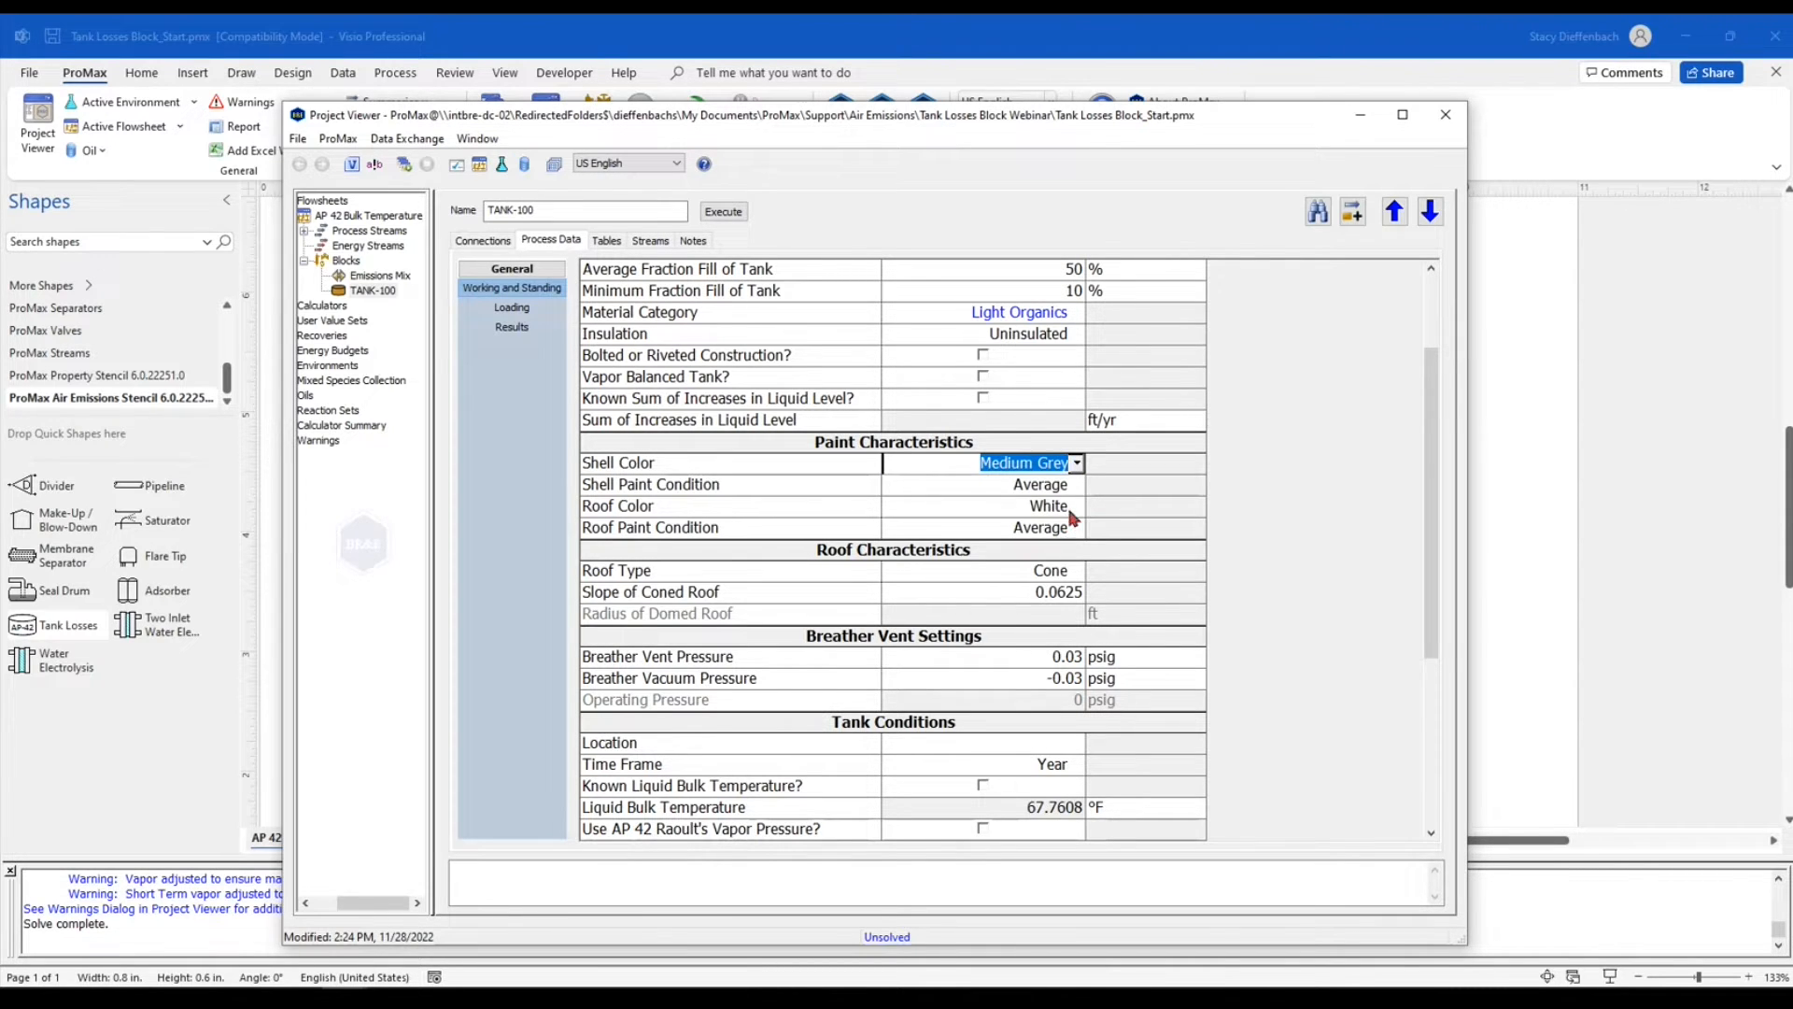
# Set the roof color to Medium Grey and the shell paint condition to Average
pyautogui.click(1077, 509)
pyautogui.click(1078, 508)
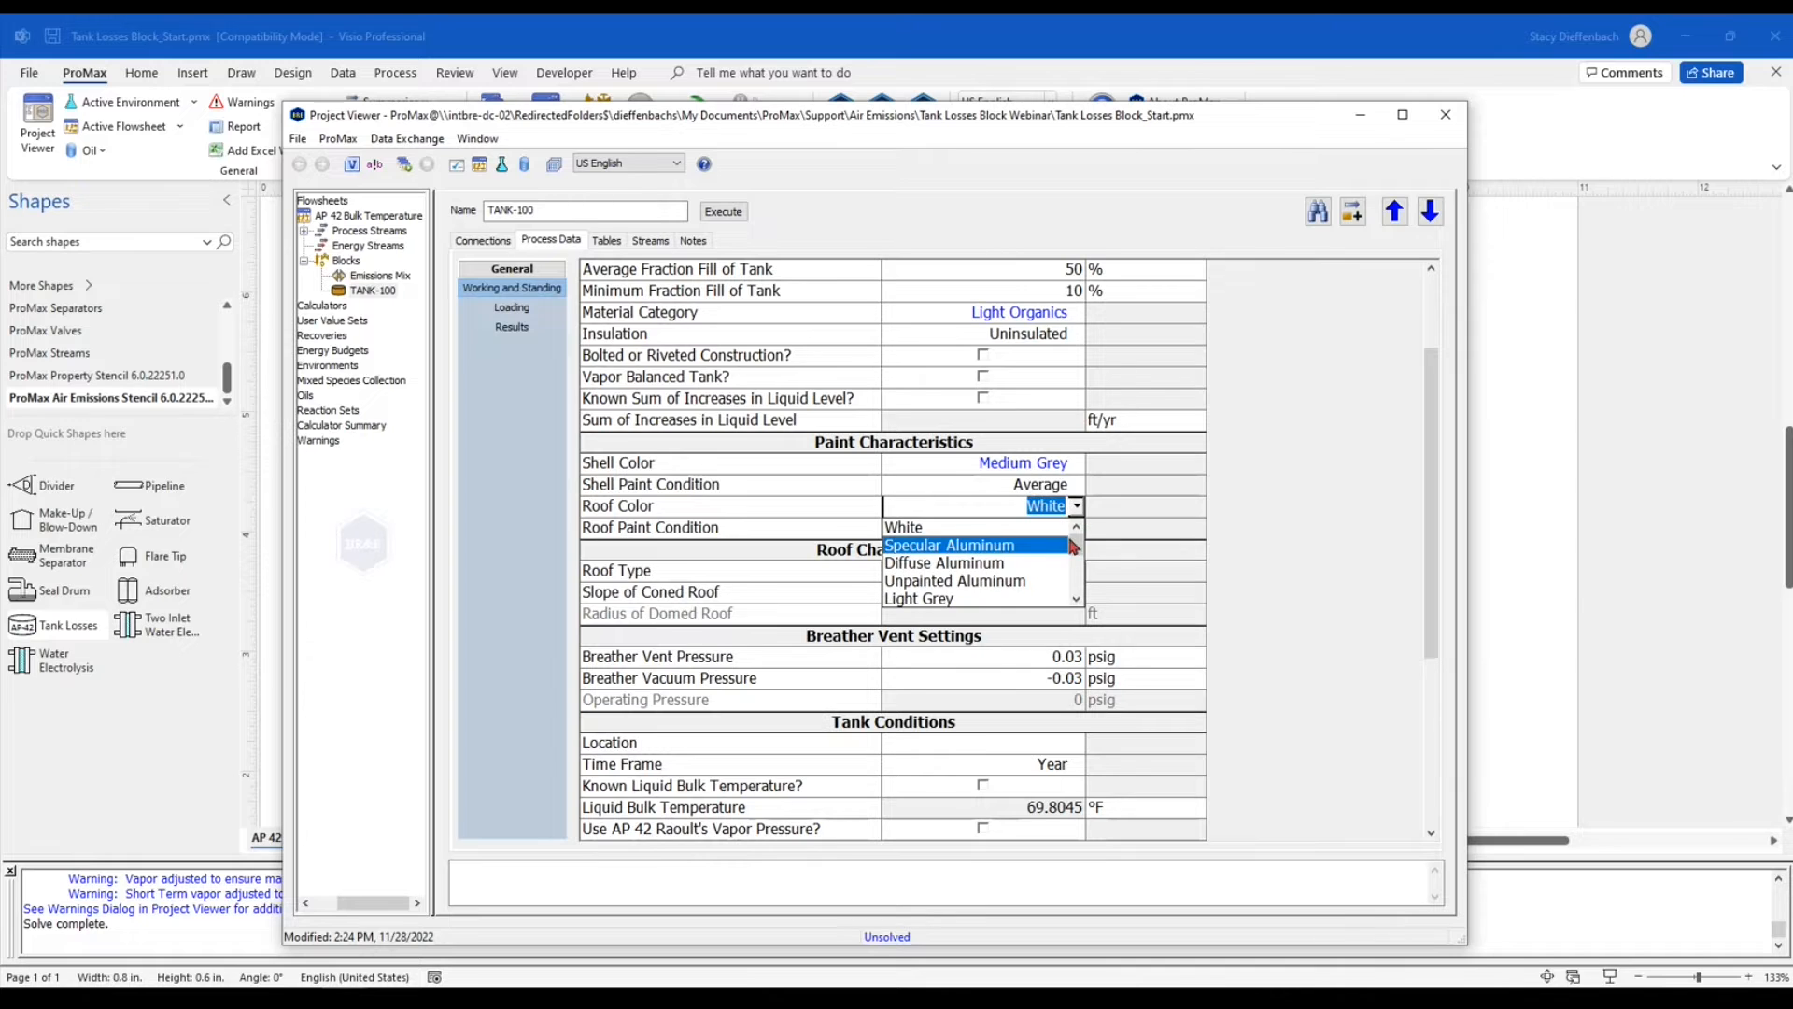
pyautogui.scroll(-2, 1065, 570)
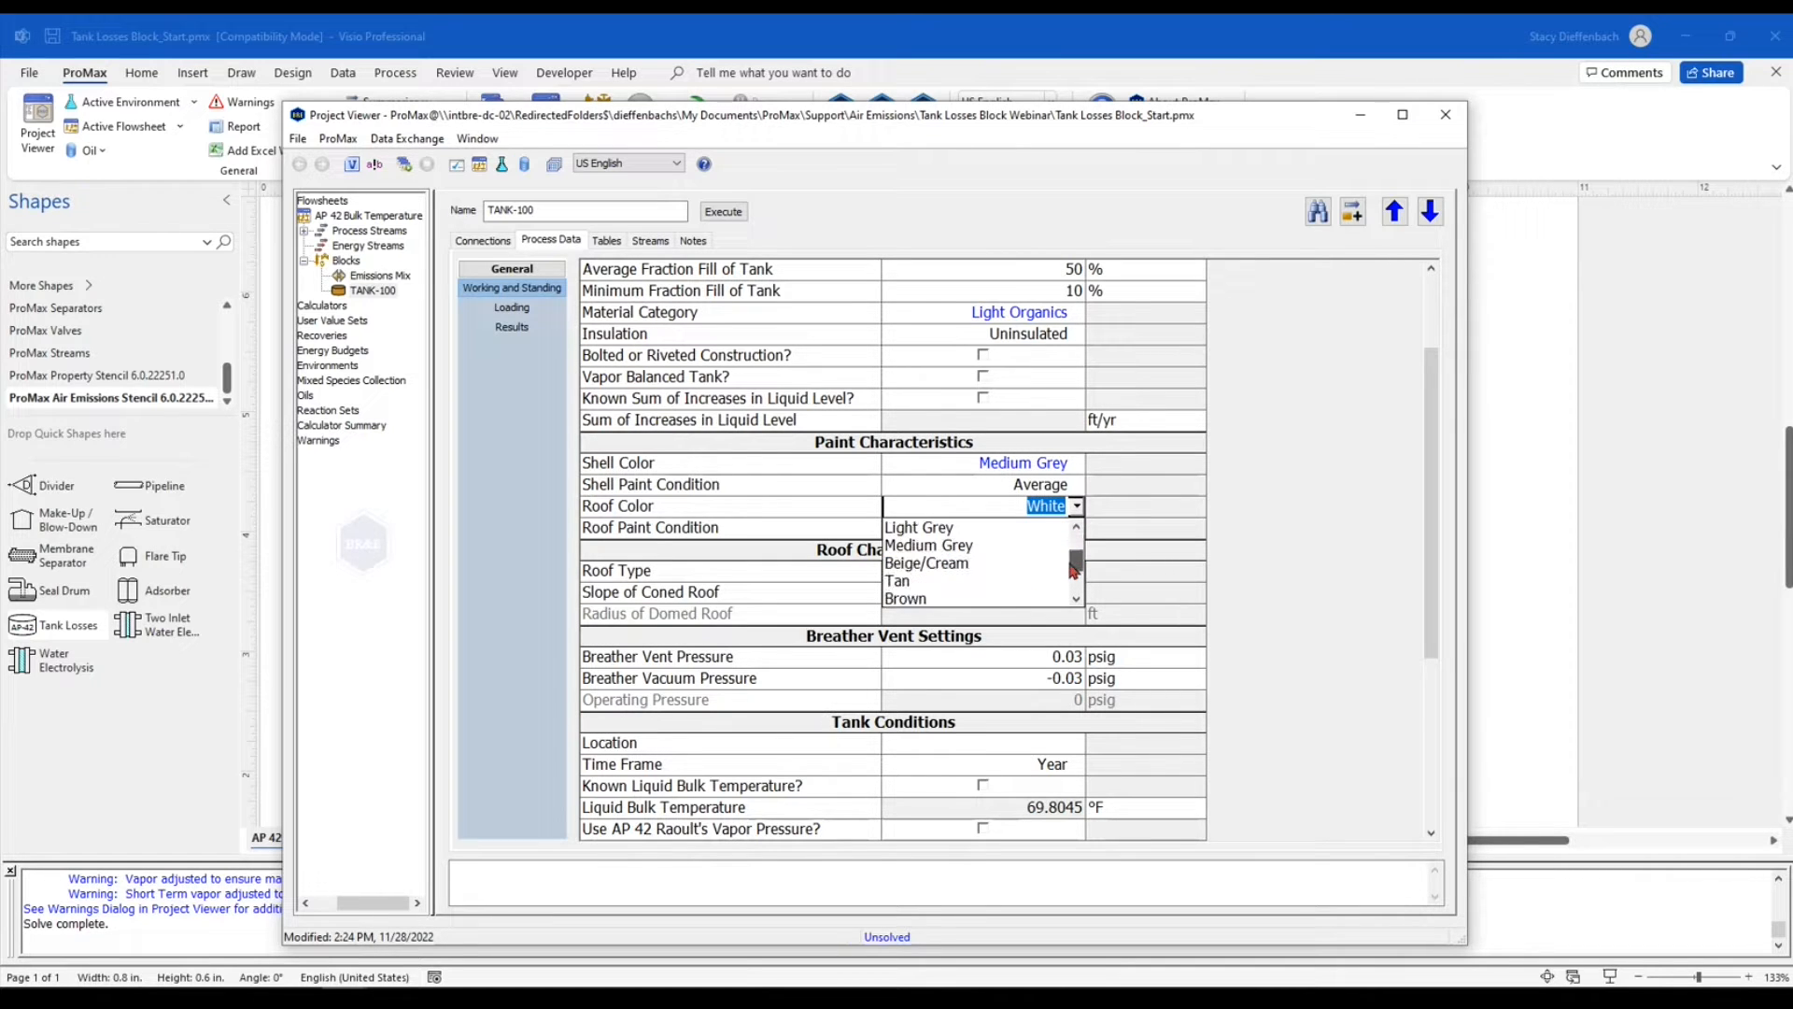
pyautogui.click(1054, 546)
pyautogui.click(1077, 485)
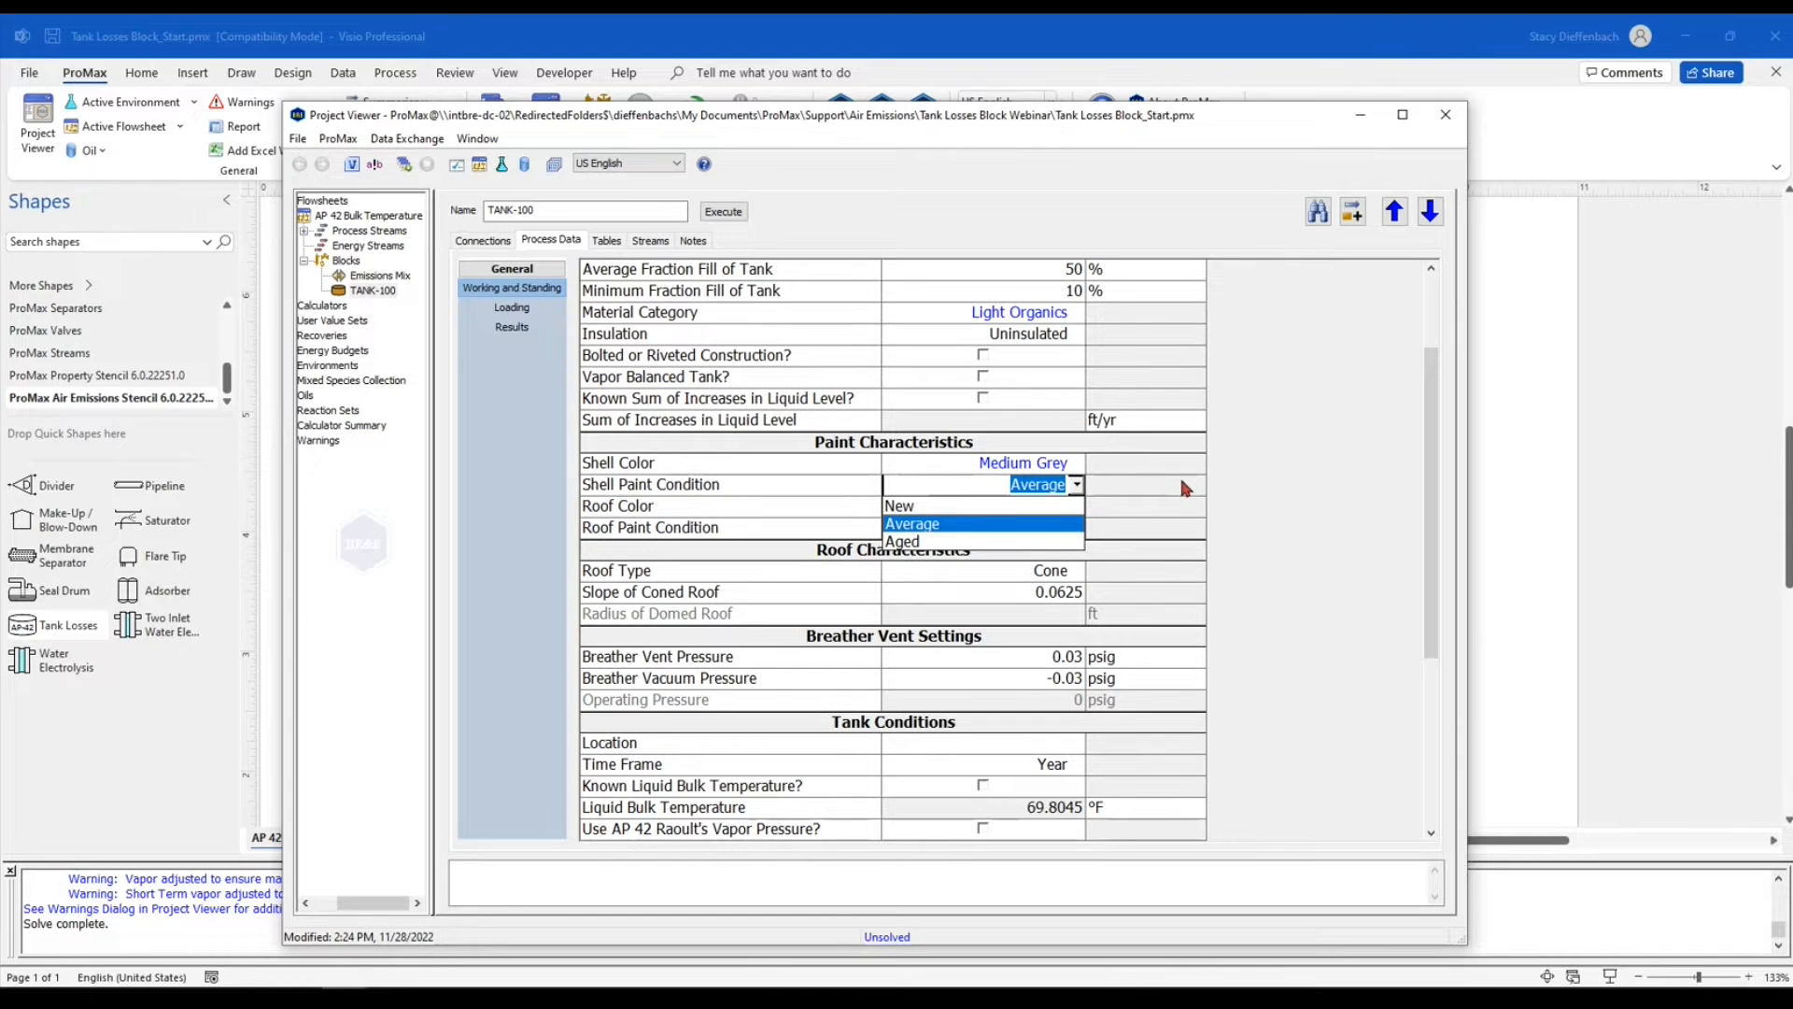
pyautogui.click(1041, 523)
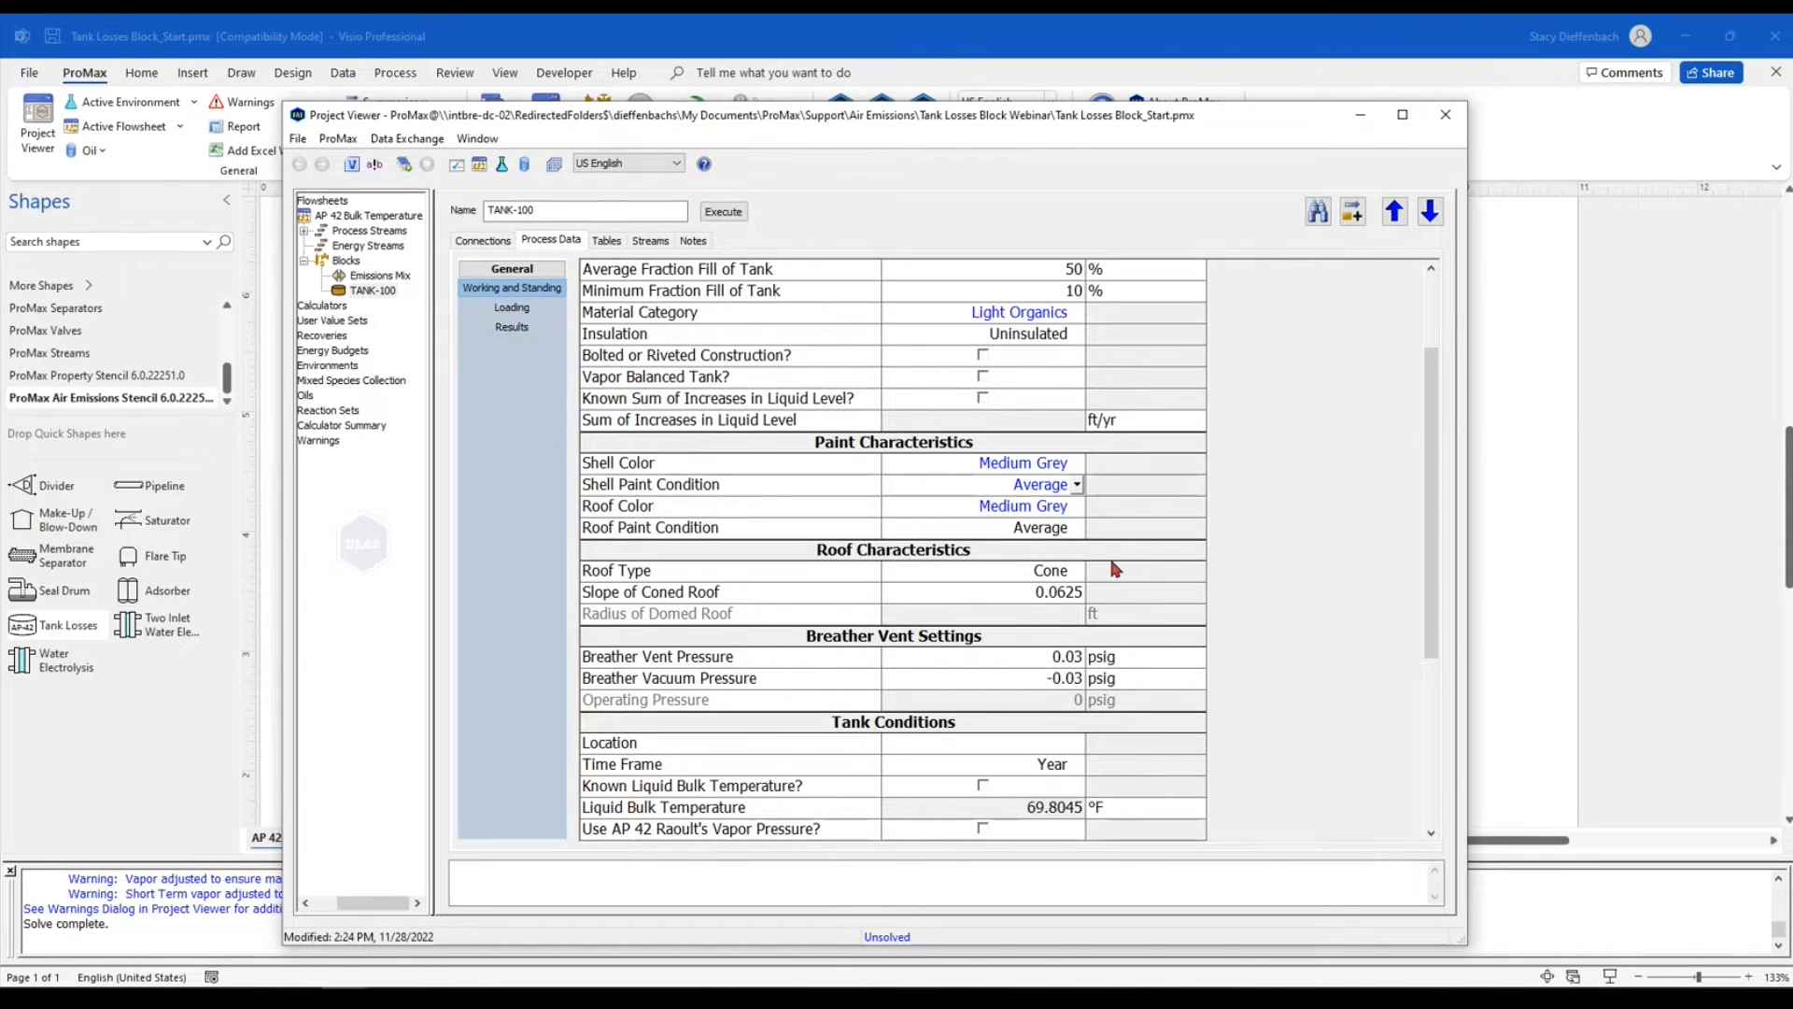
# Examine the coned roof slope and the breather vent pressure and vacuum settings
pyautogui.scroll(-2, 1118, 578)
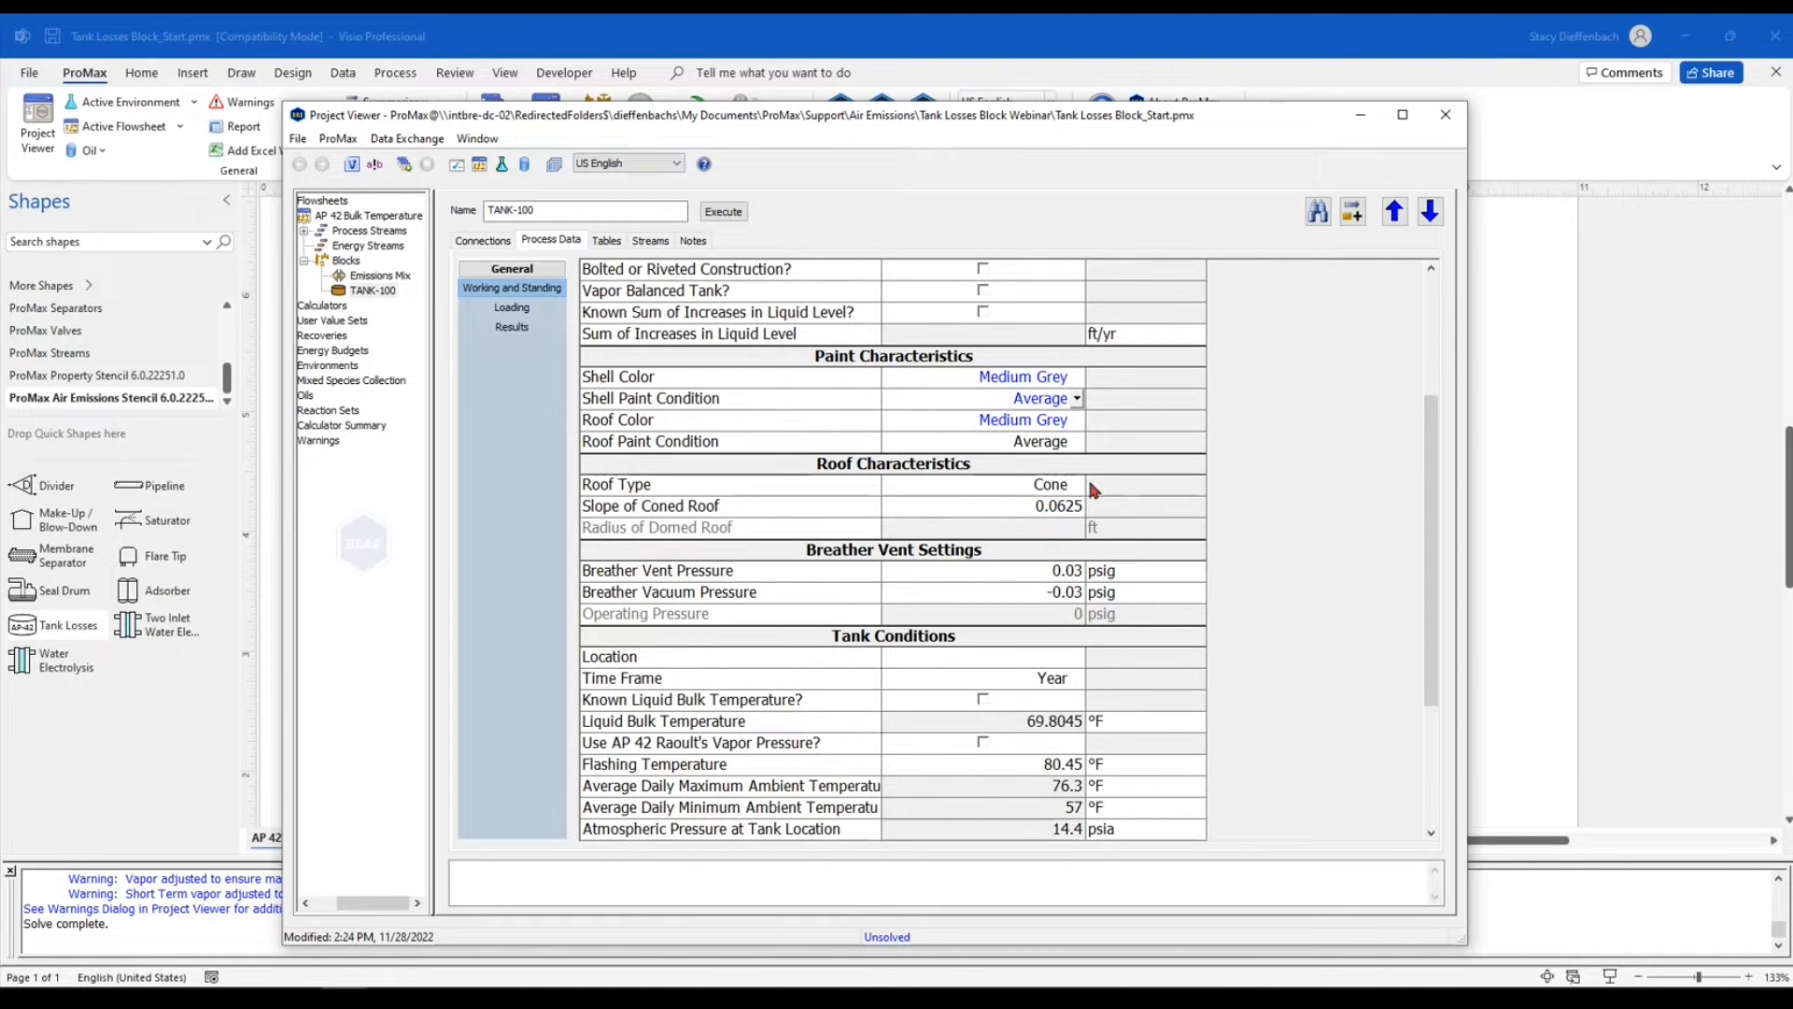
pyautogui.click(849, 517)
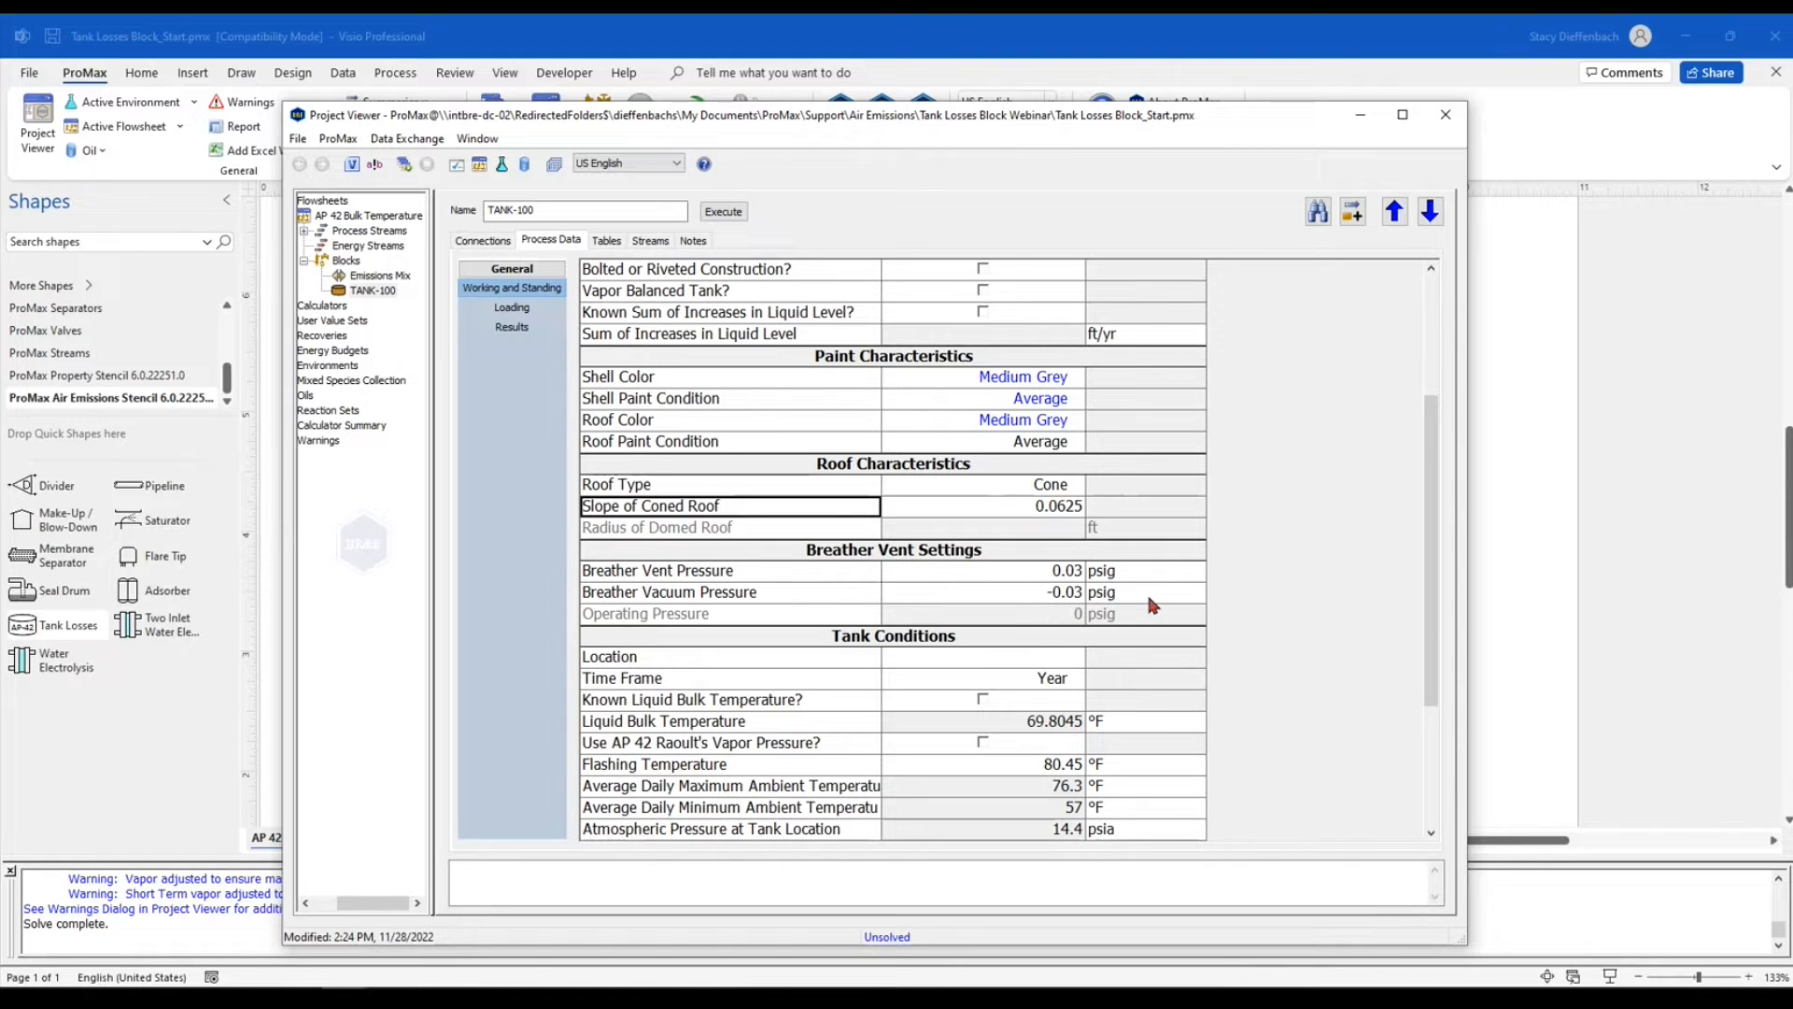
pyautogui.click(810, 598)
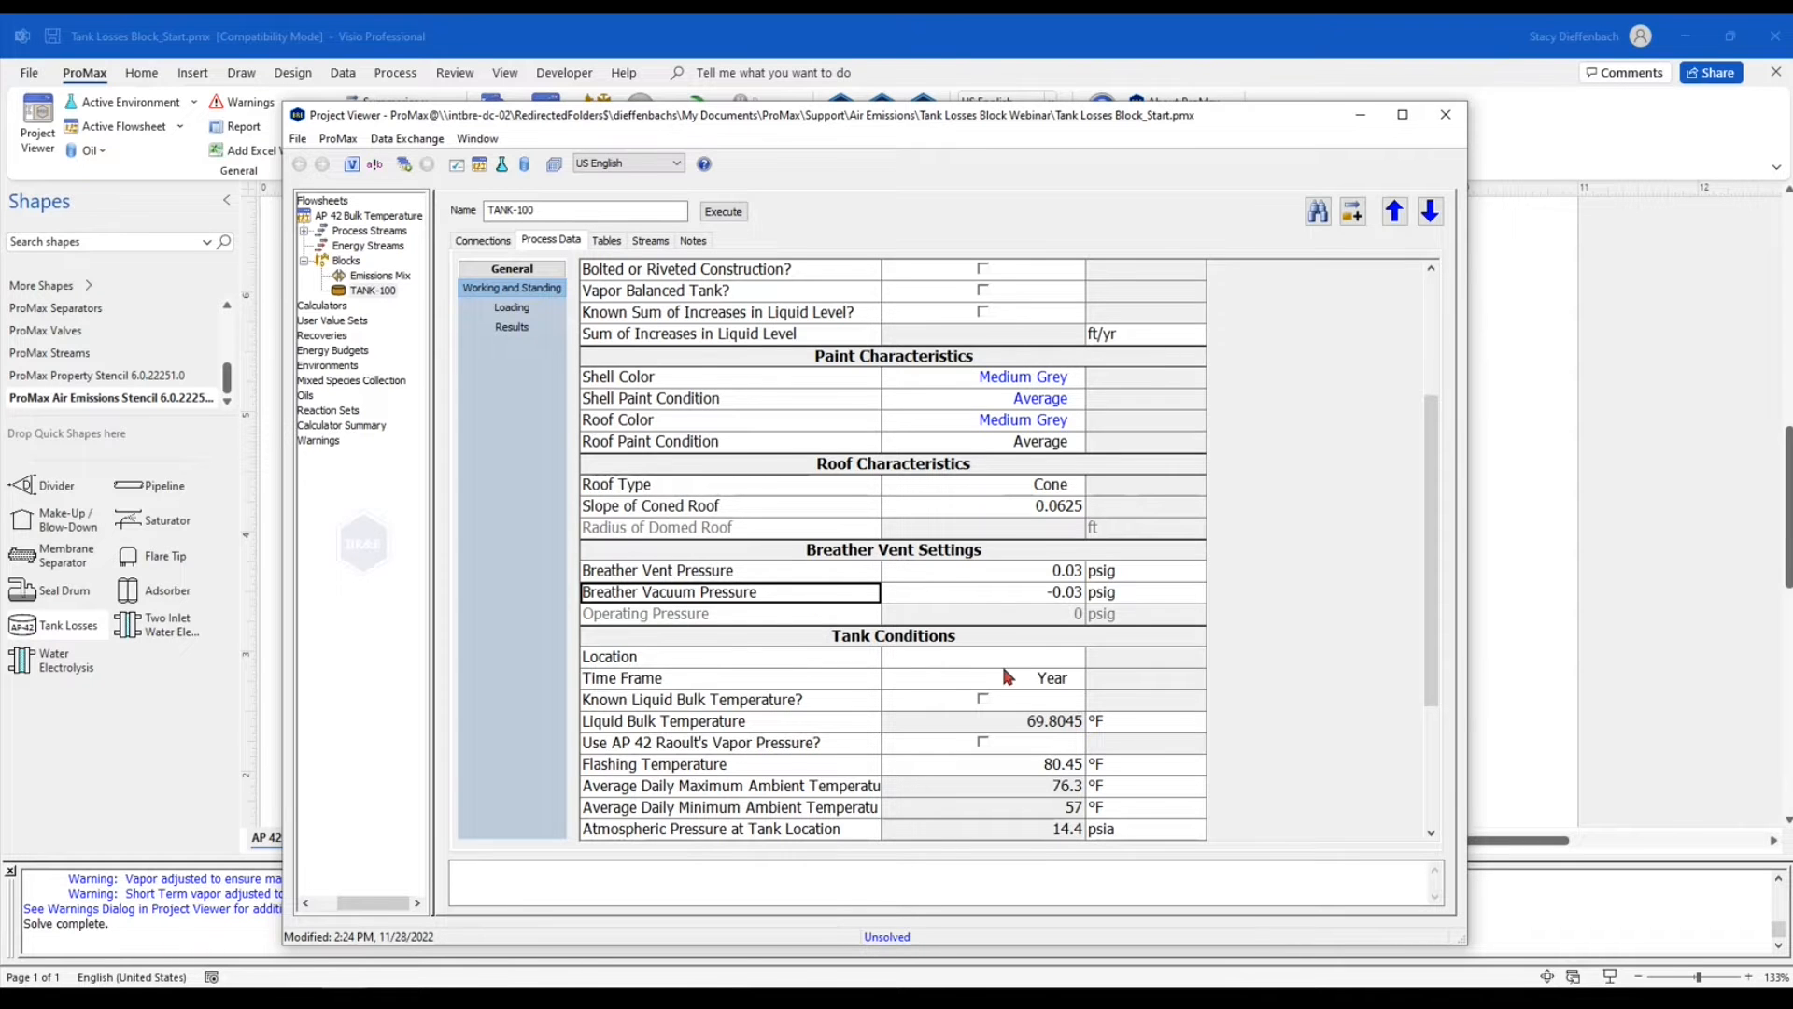
# Set the location in the tank conditions to Dallas-Fort Worth, TX
pyautogui.scroll(-1, 1011, 672)
pyautogui.scroll(-2, 1107, 628)
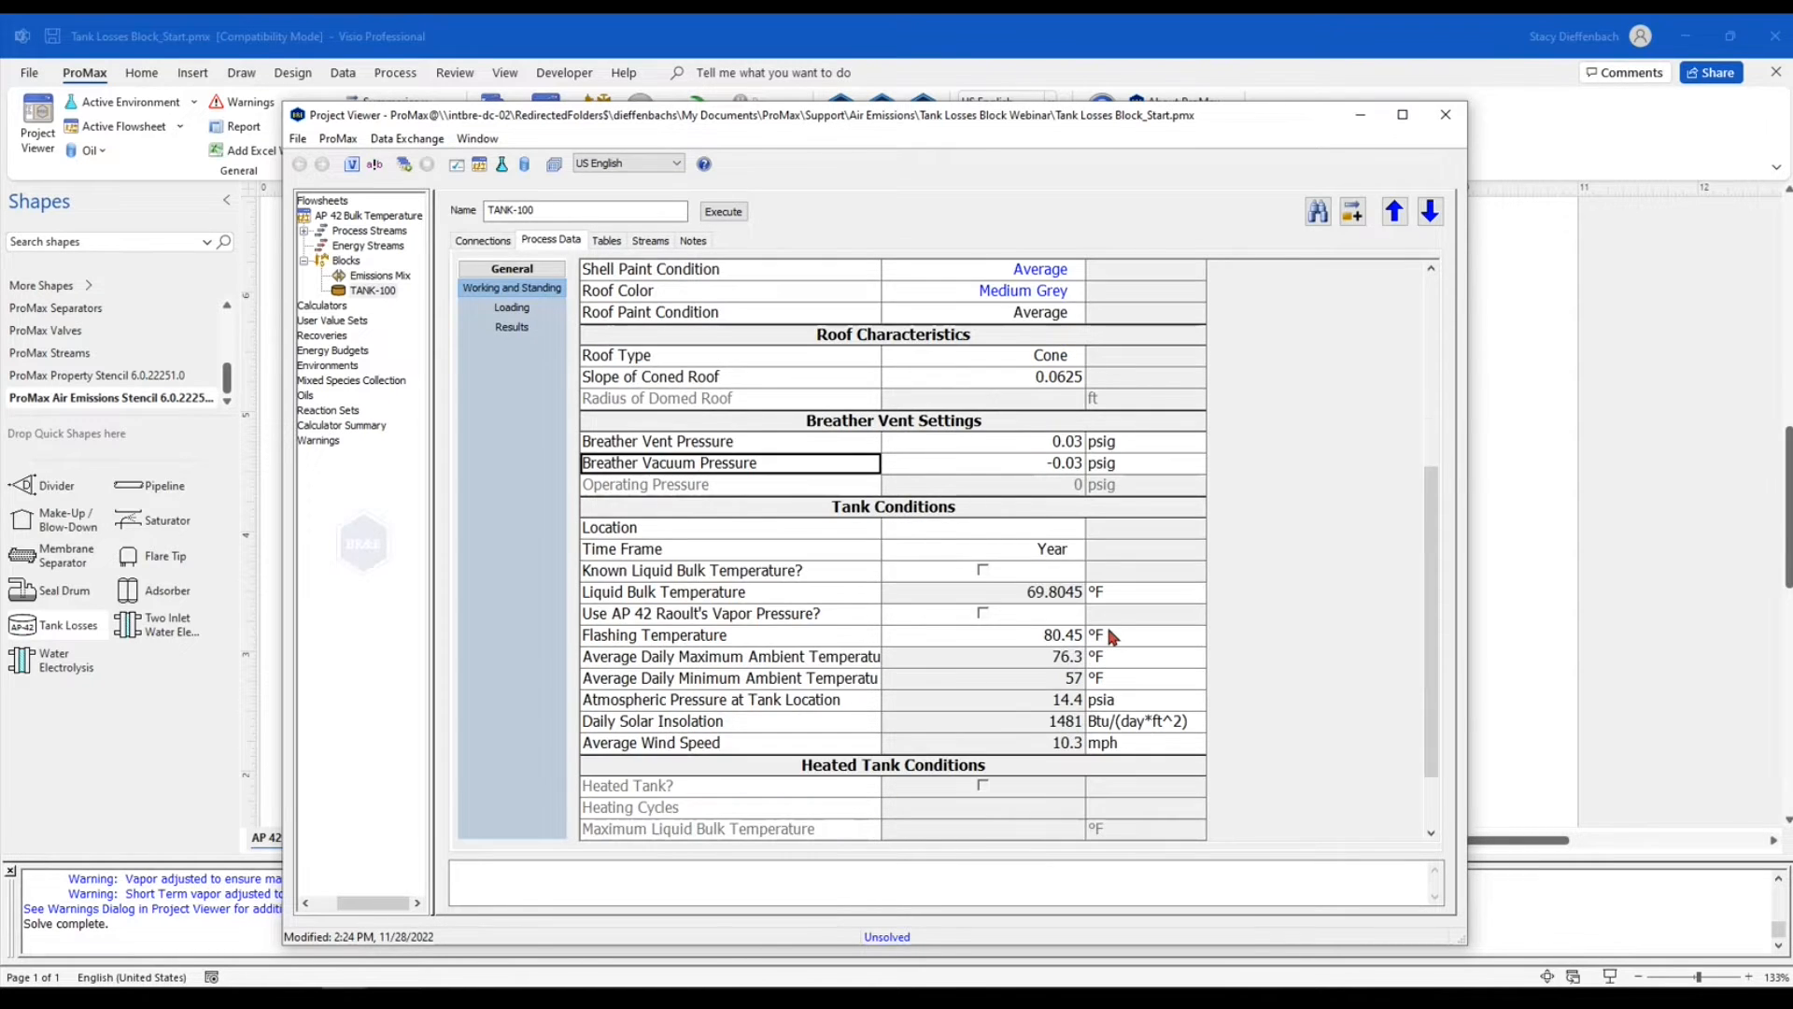
pyautogui.scroll(-1, 1113, 636)
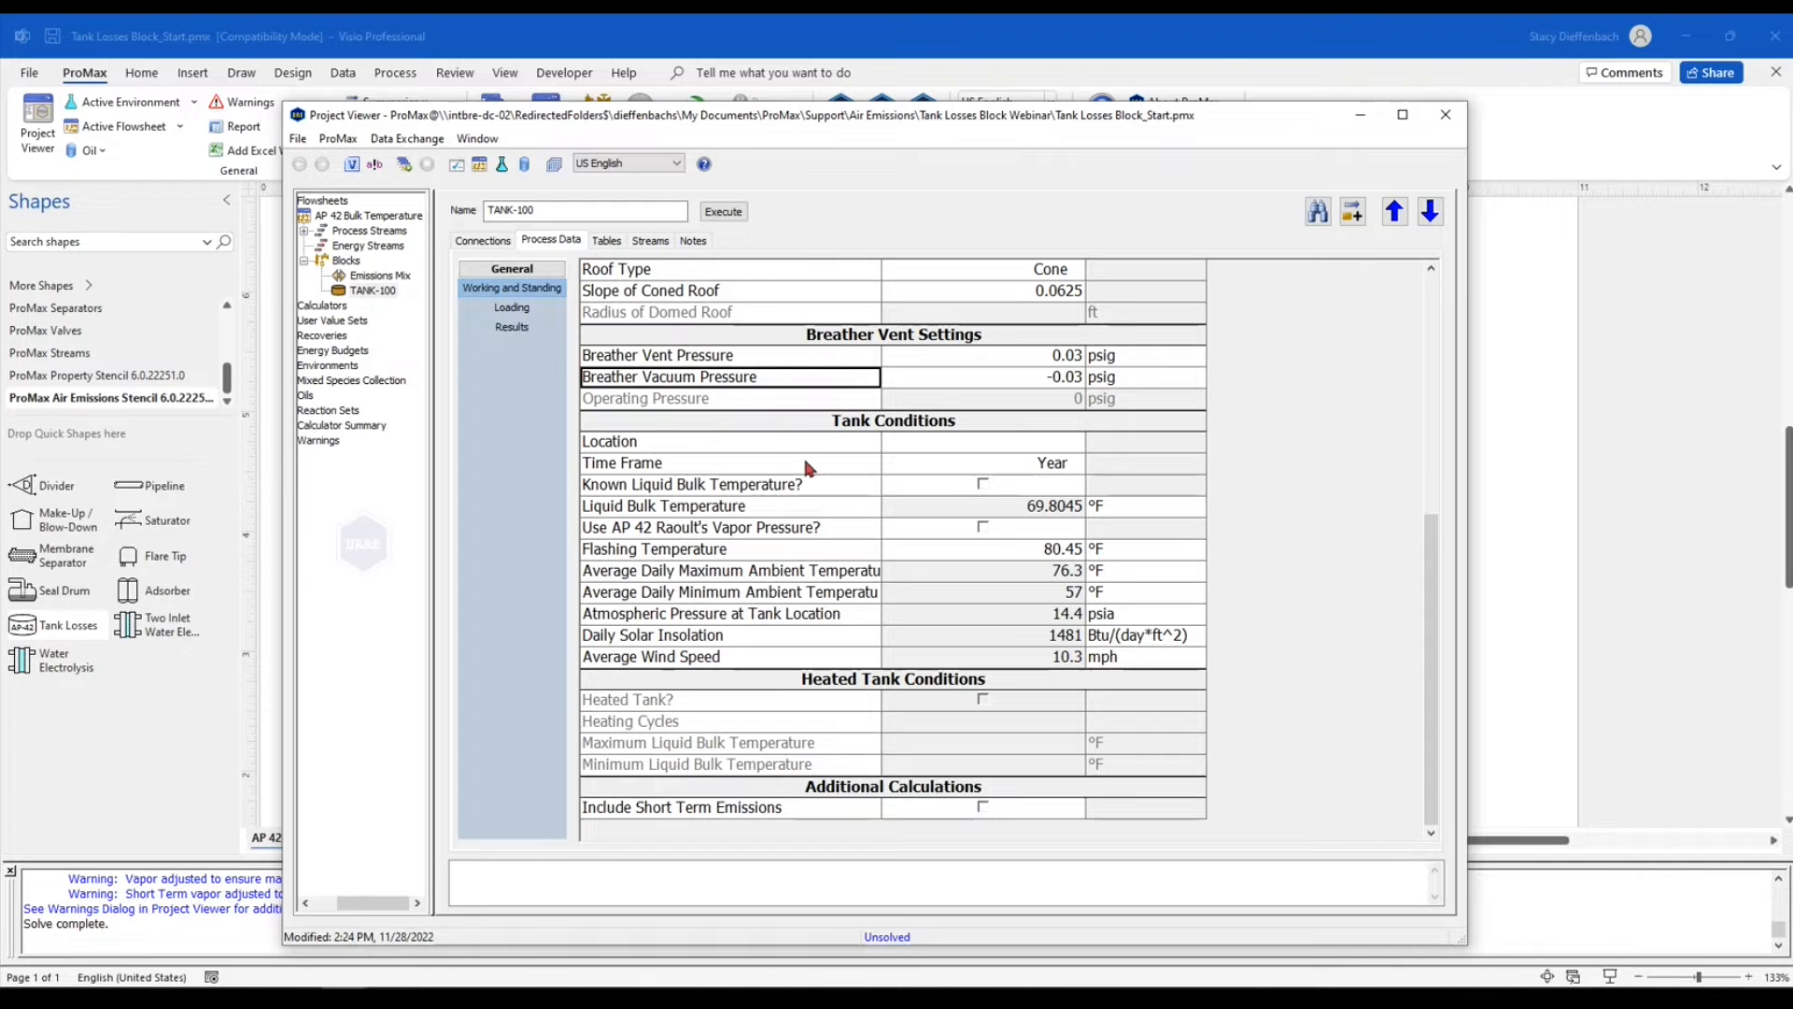
pyautogui.click(999, 437)
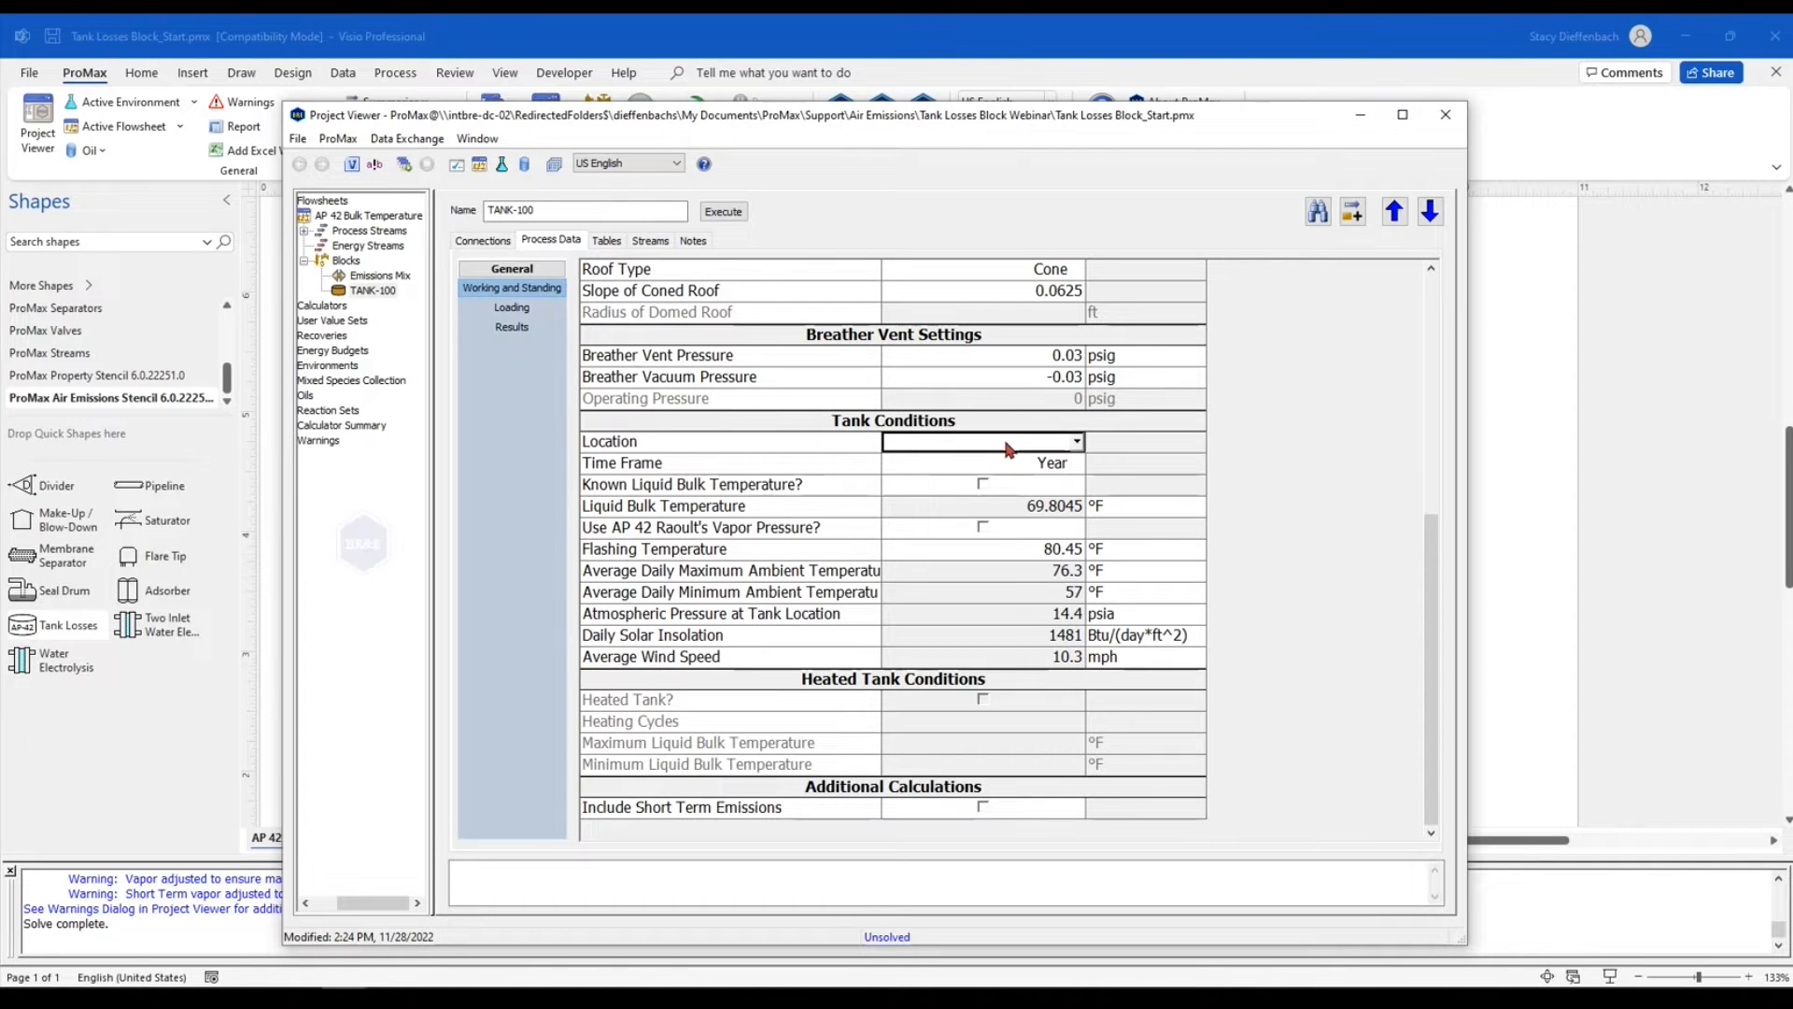
pyautogui.click(1077, 441)
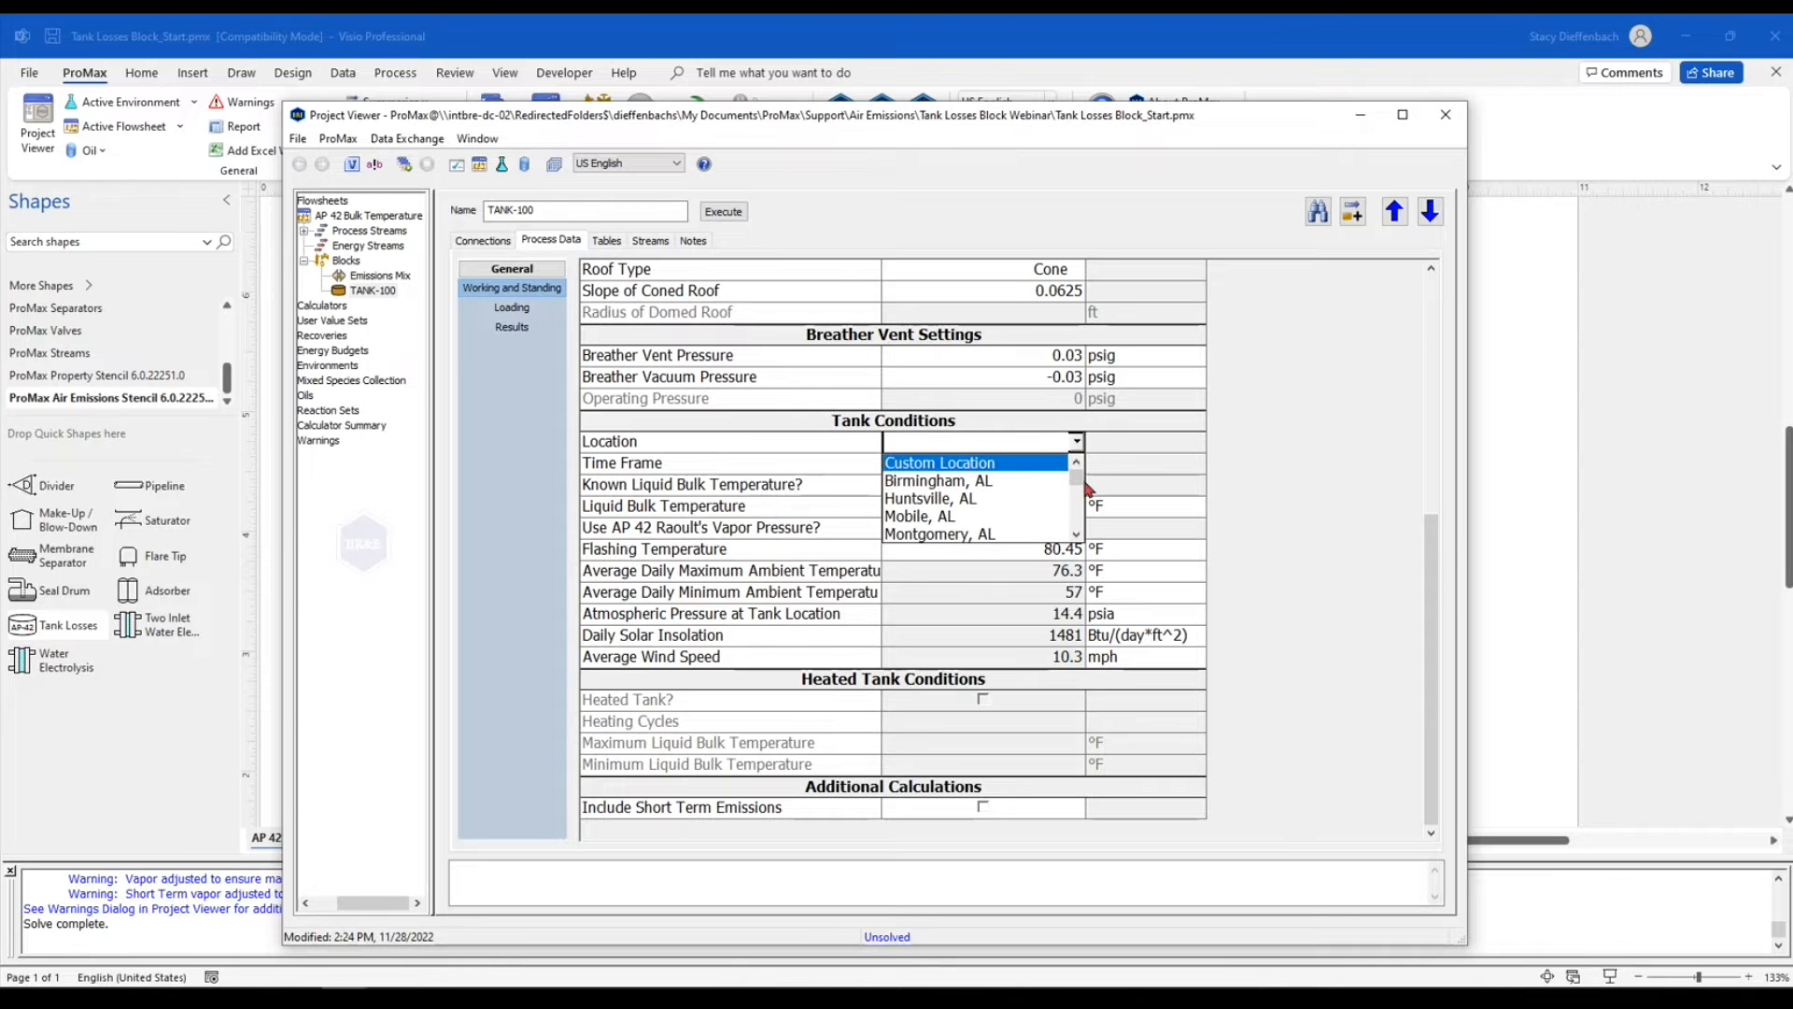
pyautogui.moveTo(1077, 479)
pyautogui.mouseDown()
pyautogui.moveTo(1088, 534)
pyautogui.moveTo(1083, 482)
pyautogui.mouseUp()
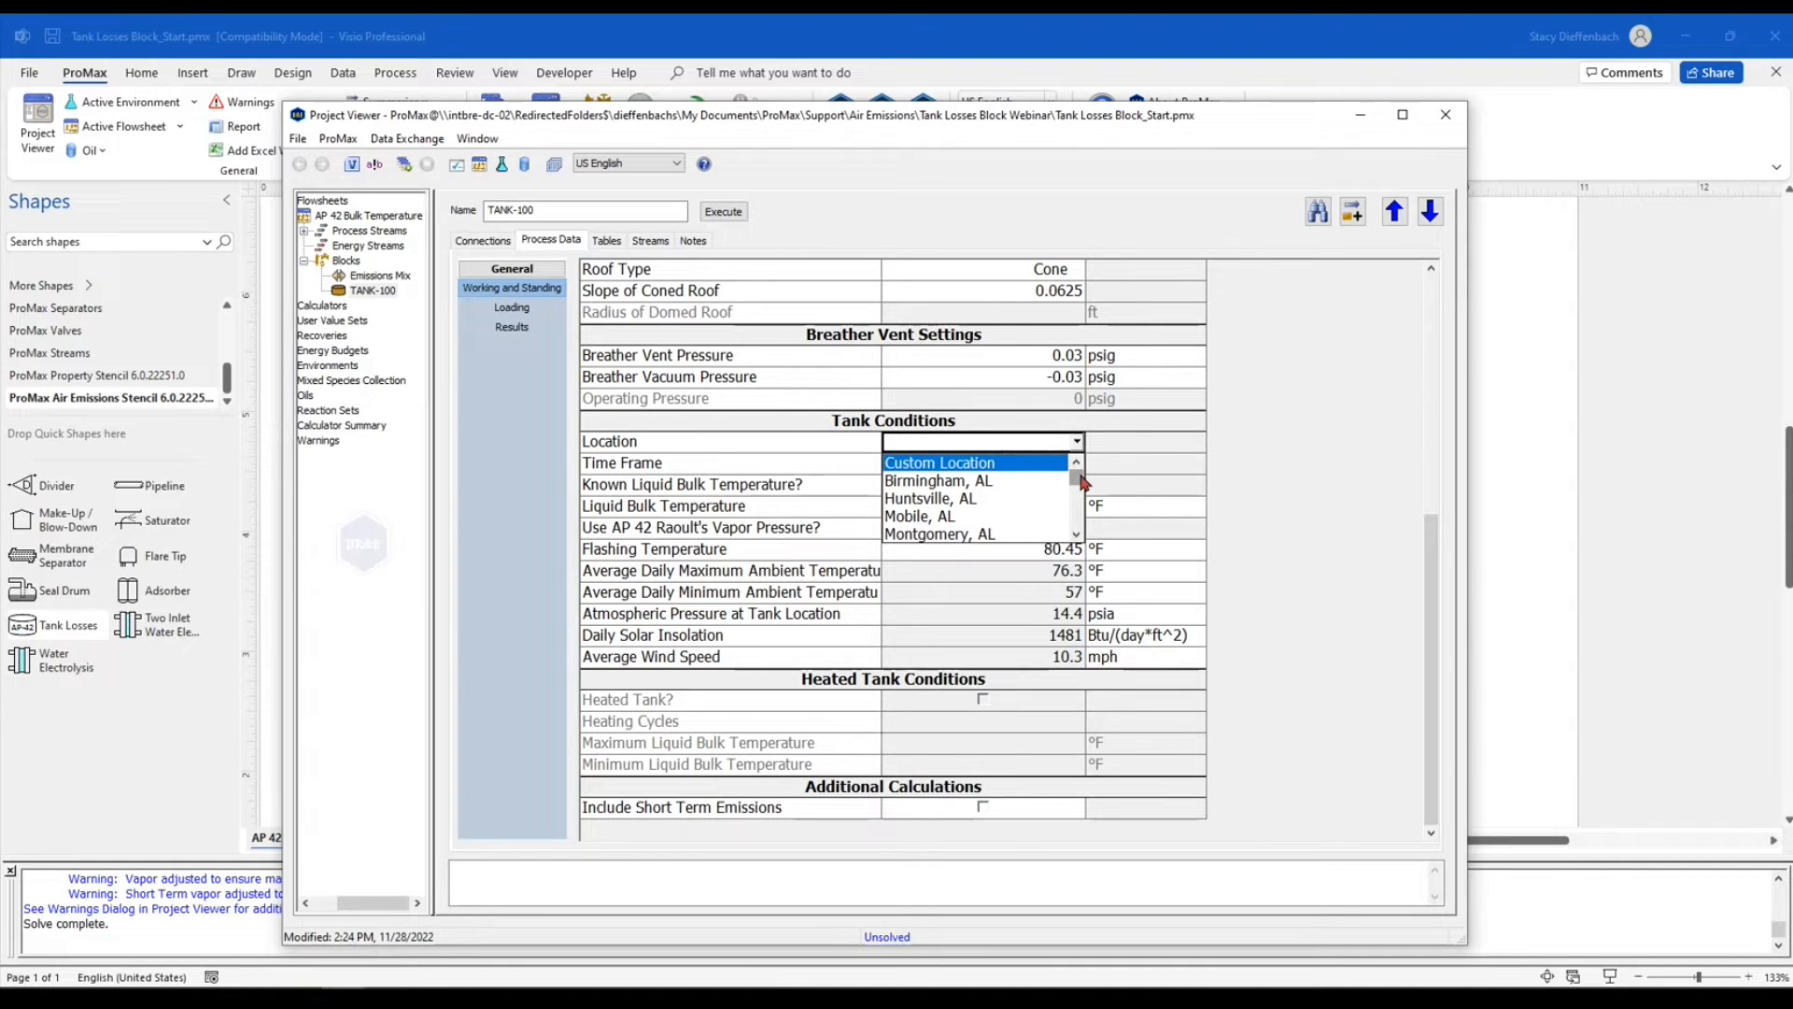
pyautogui.click(1037, 444)
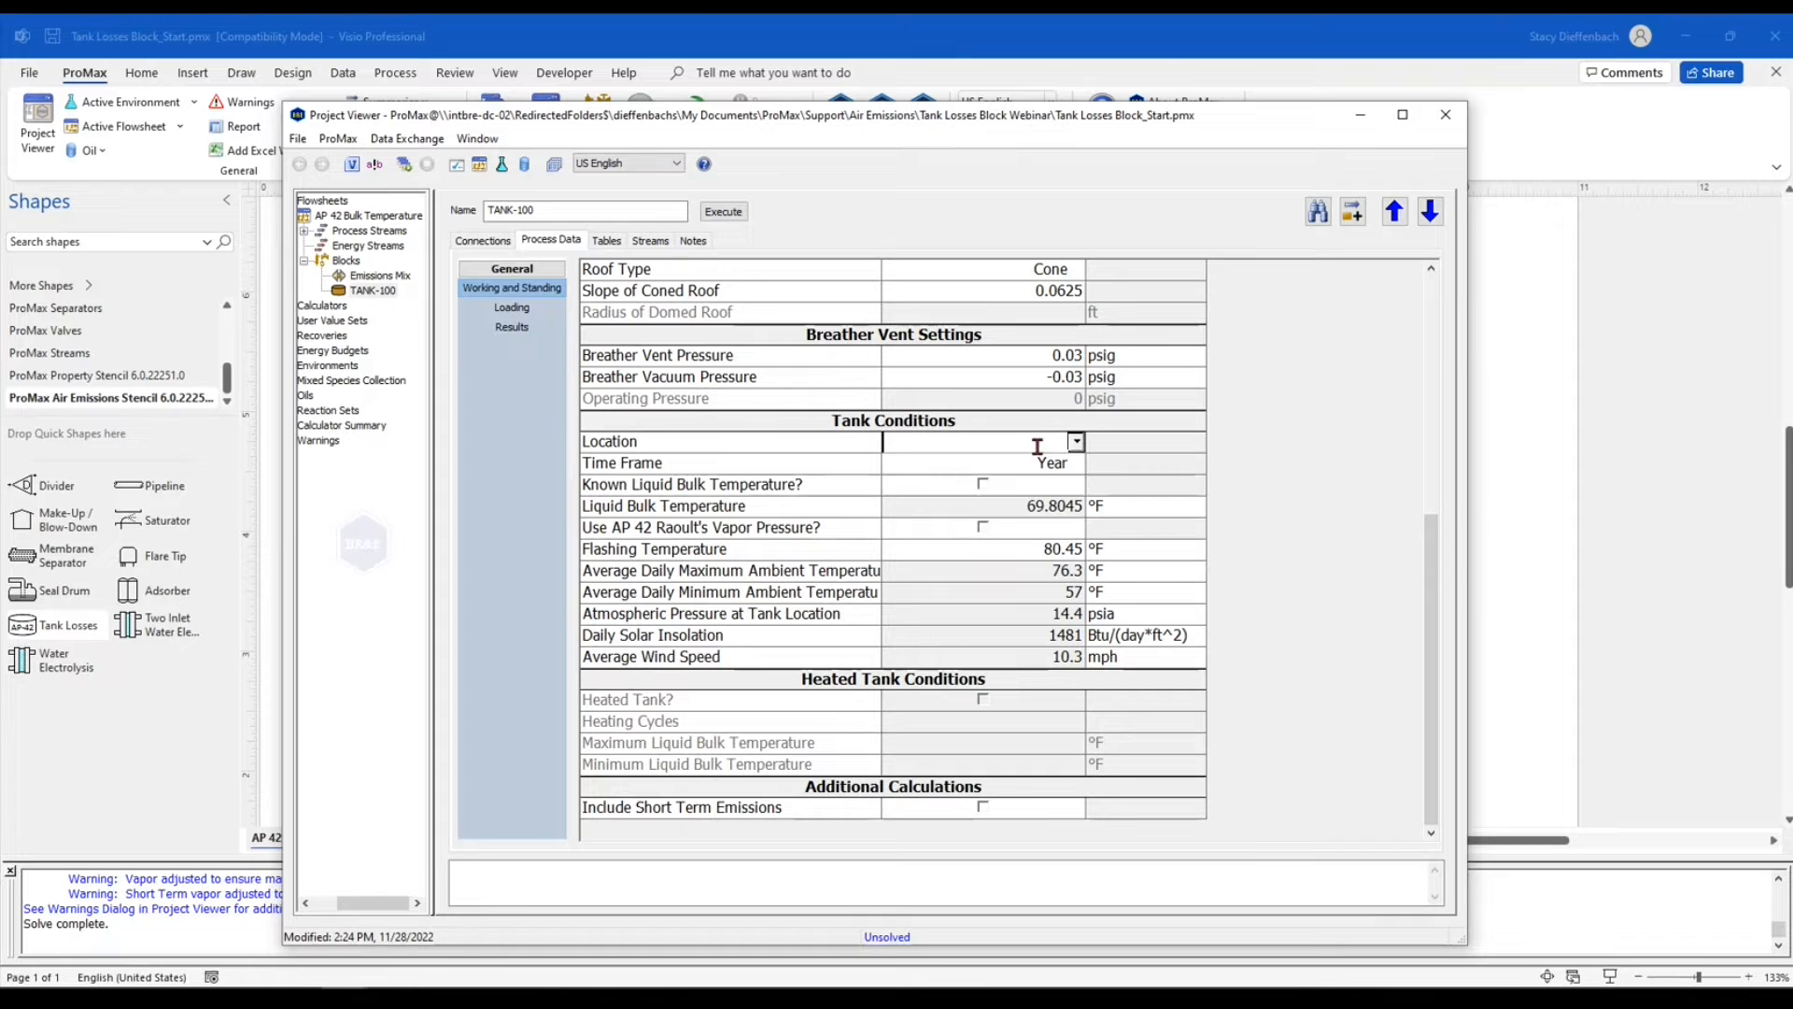
pyautogui.write('dallas')
pyautogui.press('Return')
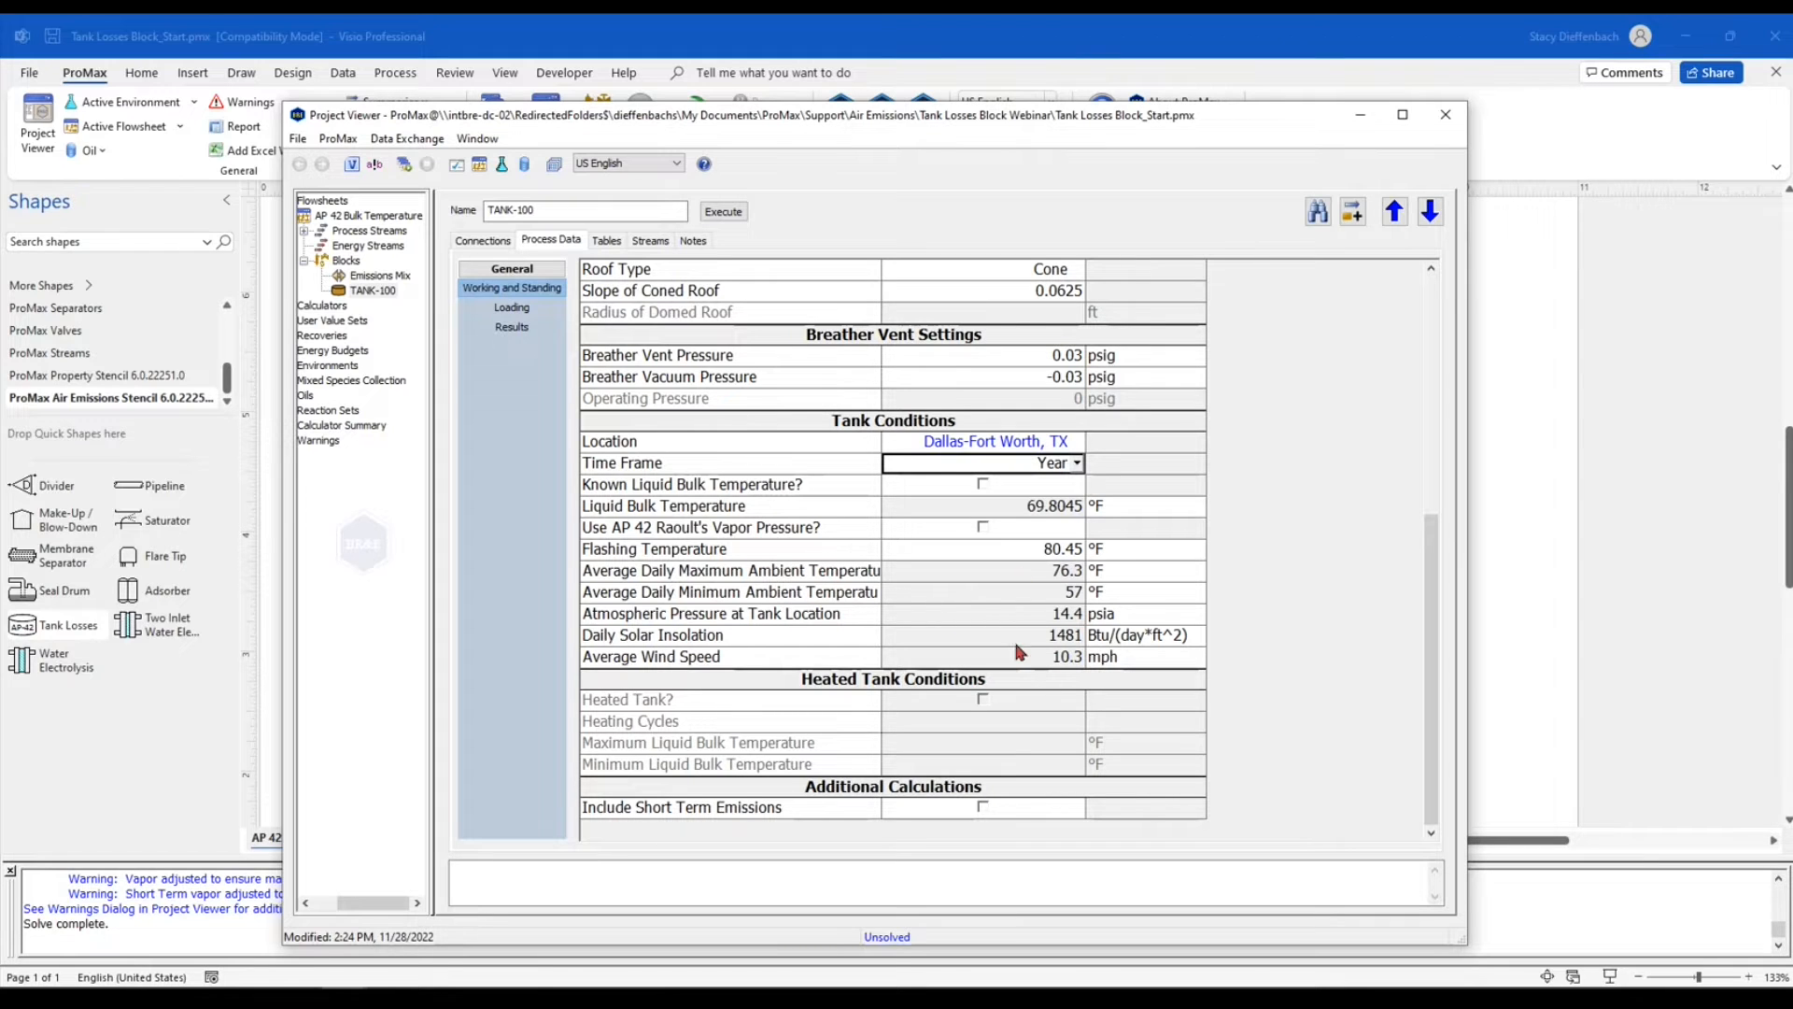
# Switch the tank location to Custom Location
pyautogui.moveTo(1007, 579)
pyautogui.click(1027, 442)
pyautogui.click(1077, 443)
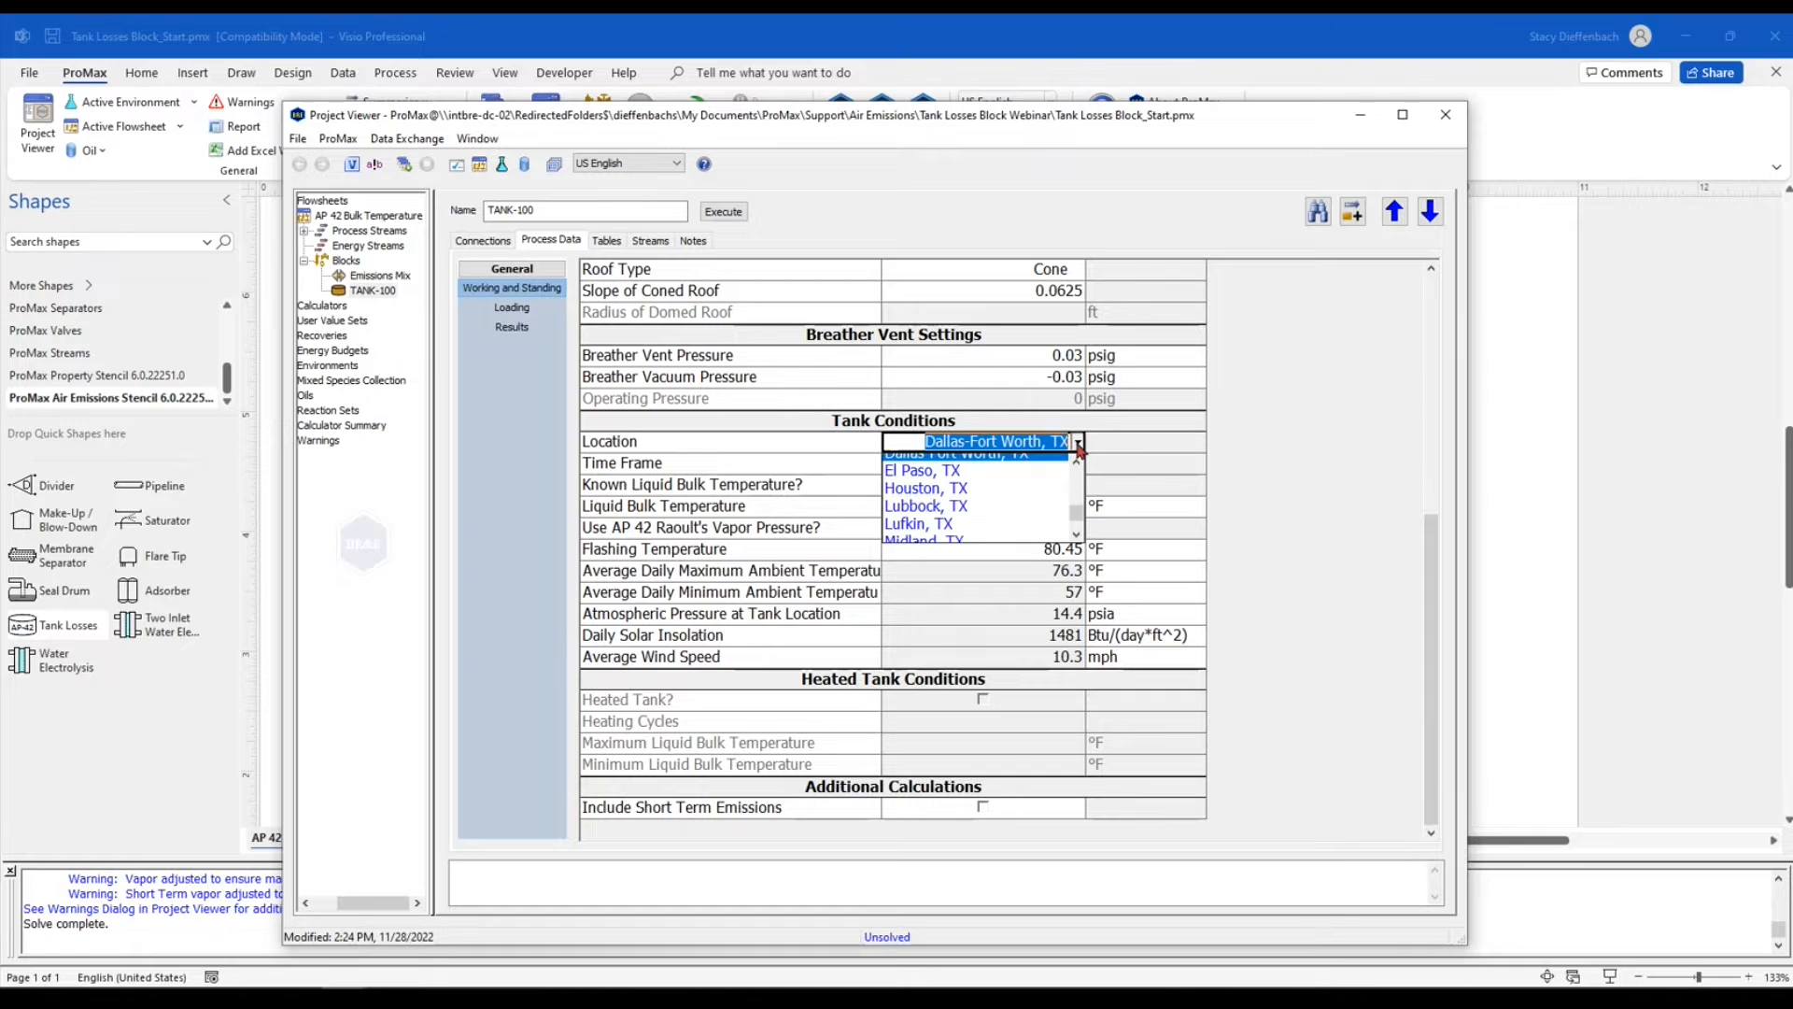
pyautogui.moveTo(1077, 515); pyautogui.dragTo(1083, 479)
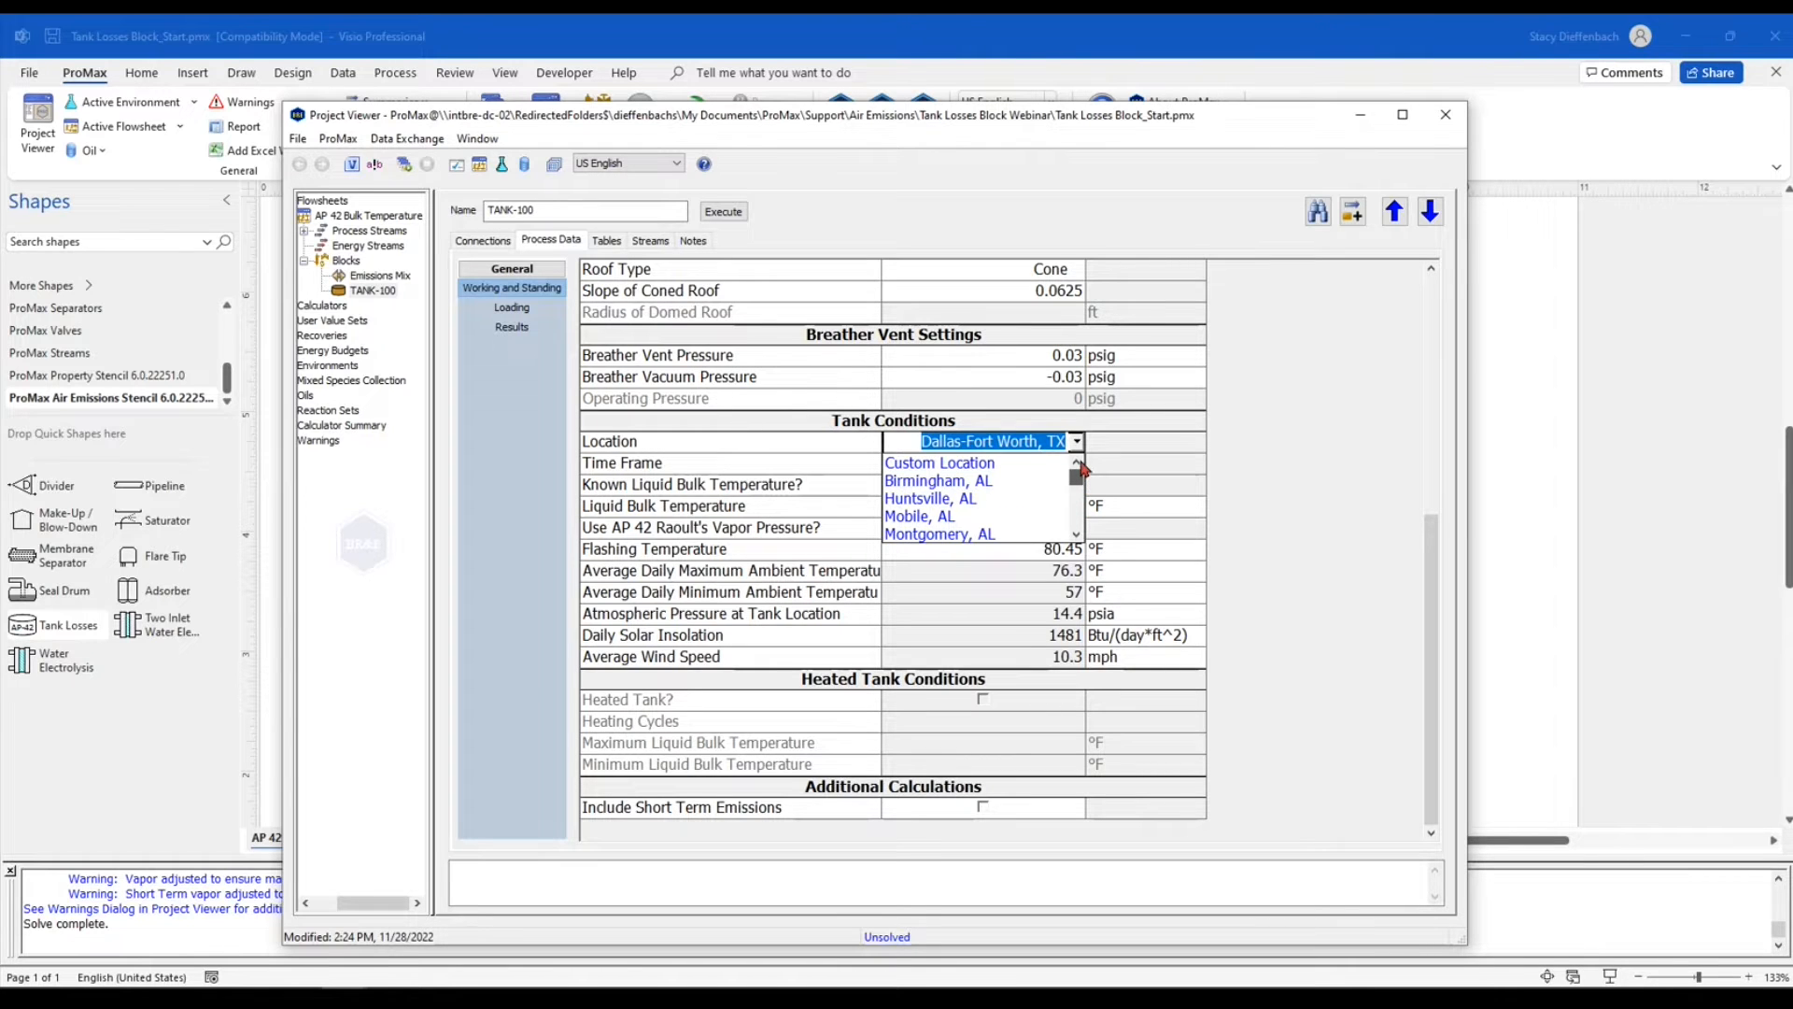
pyautogui.click(1014, 465)
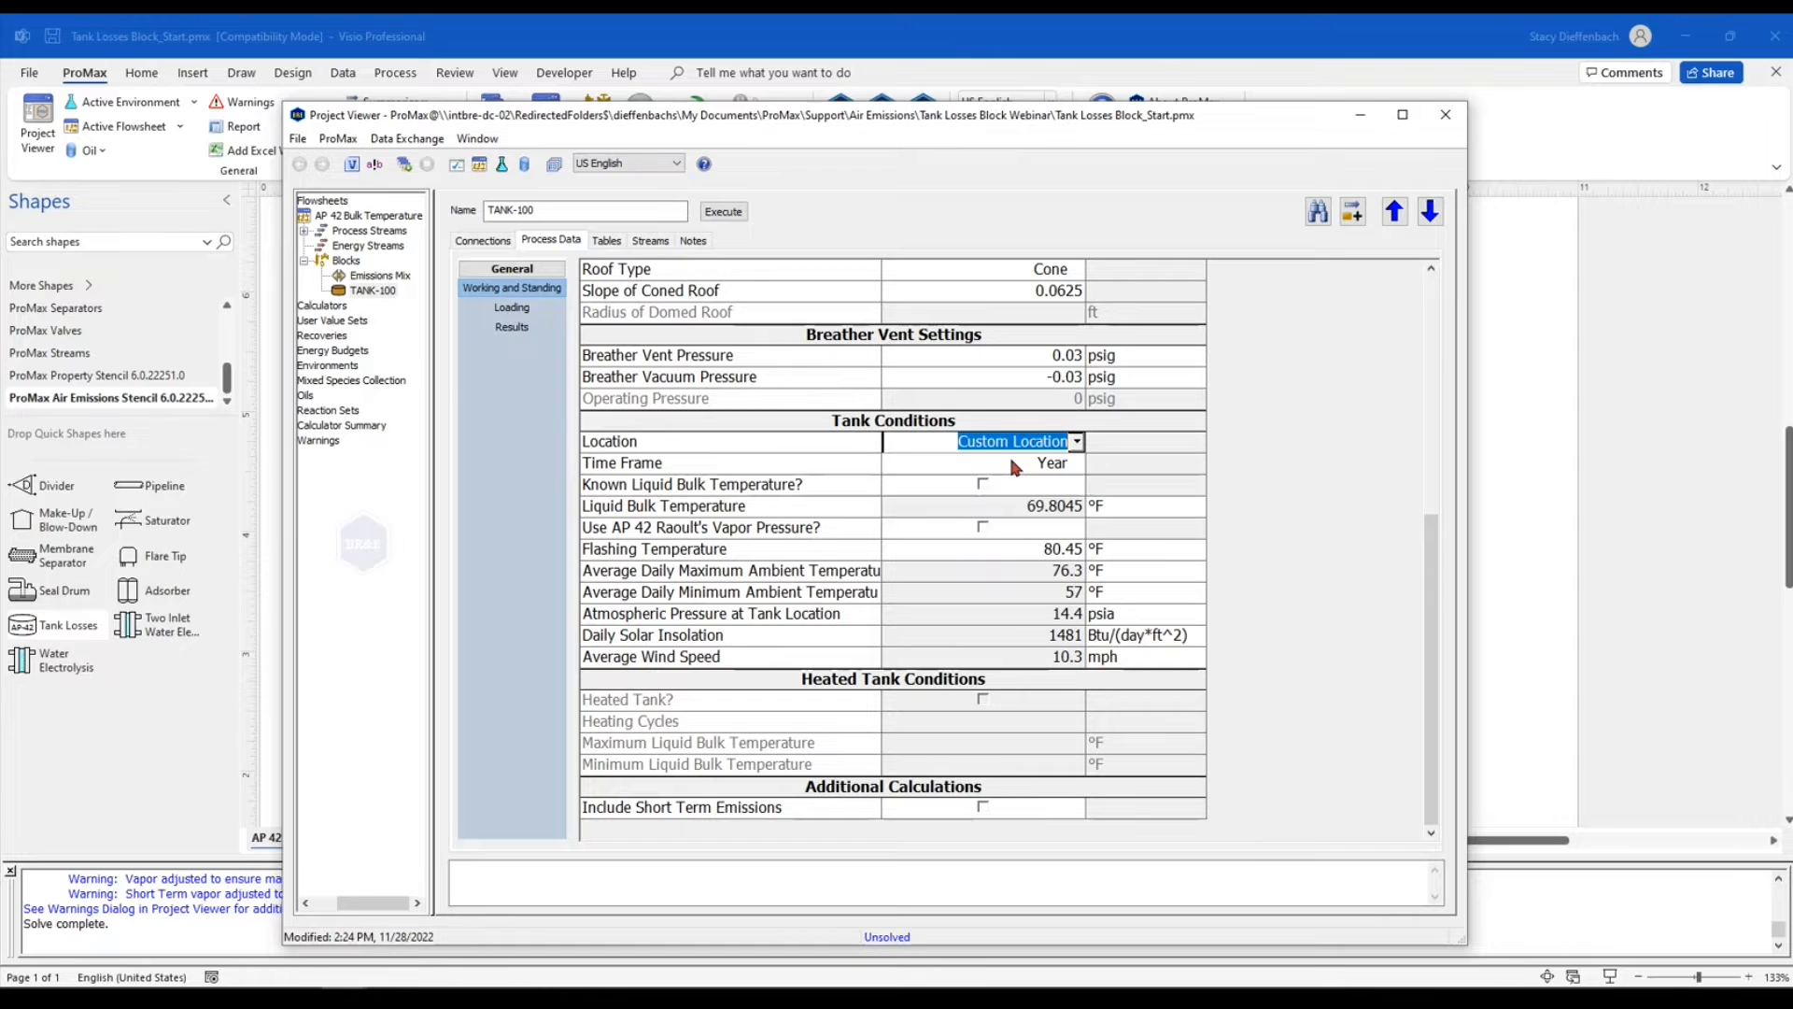
pyautogui.press('Return')
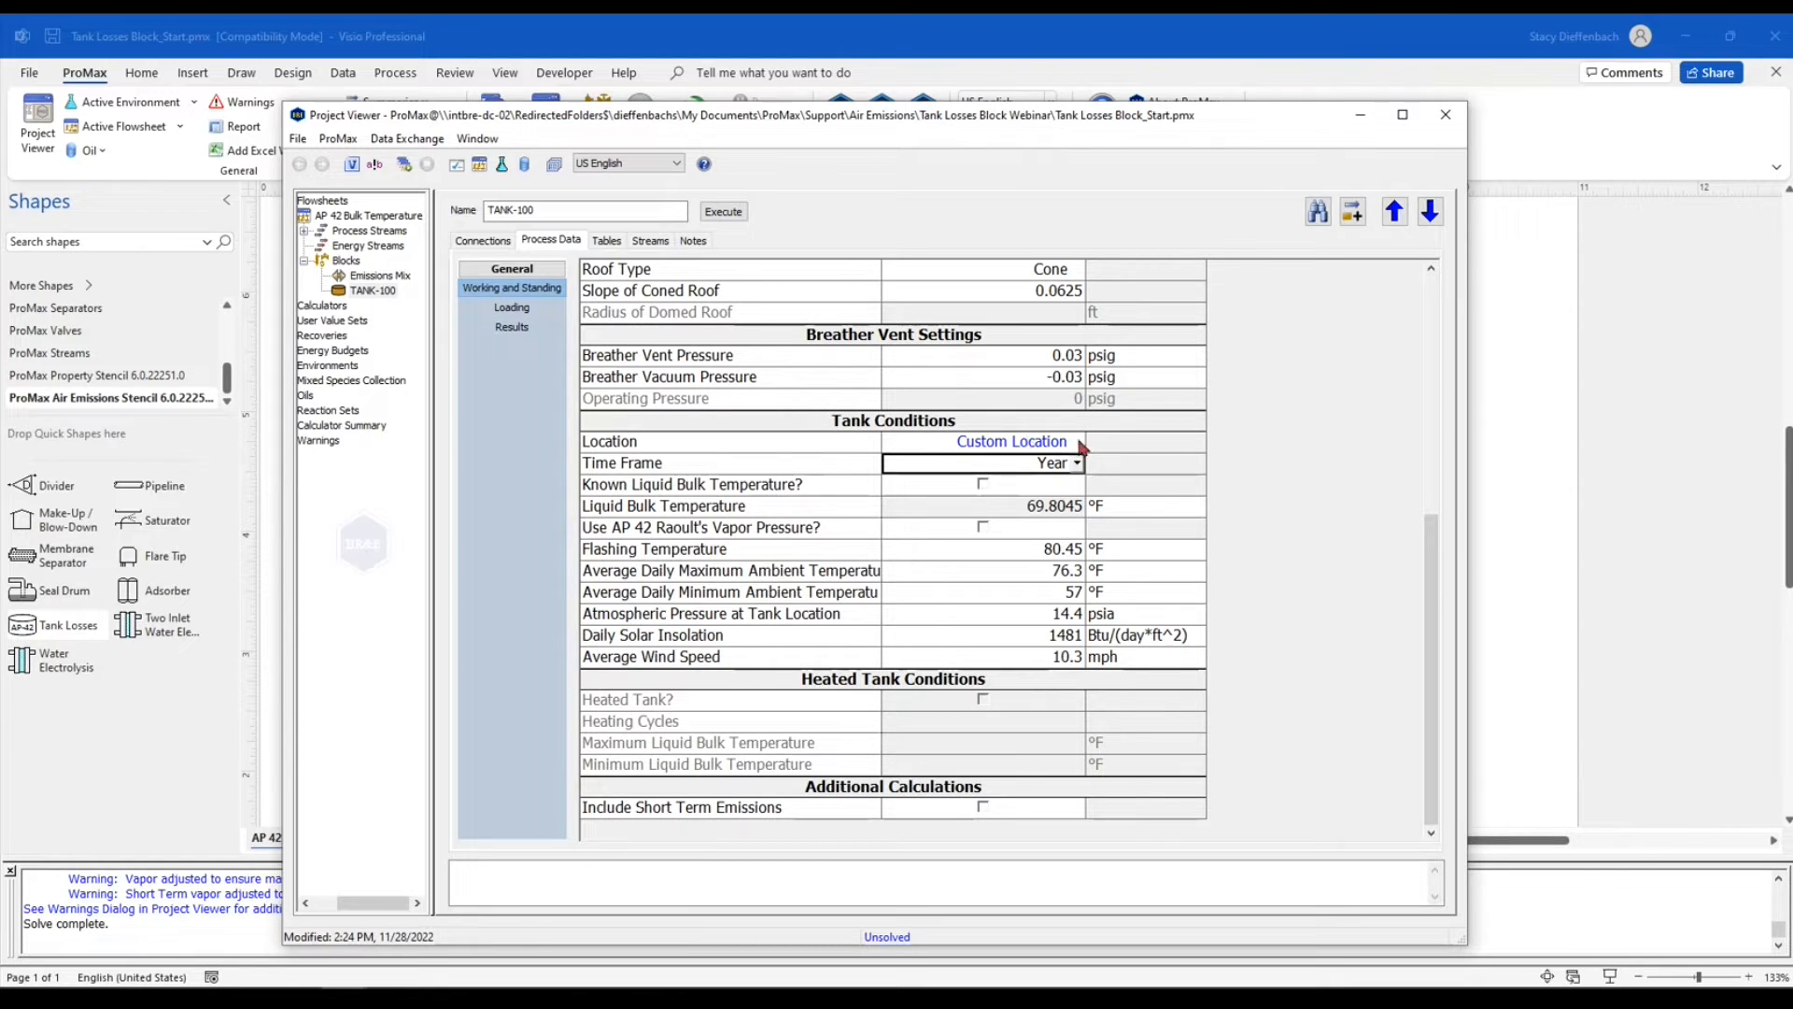
# Change the tank location back to Dallas-Fort Worth, TX
pyautogui.click(943, 442)
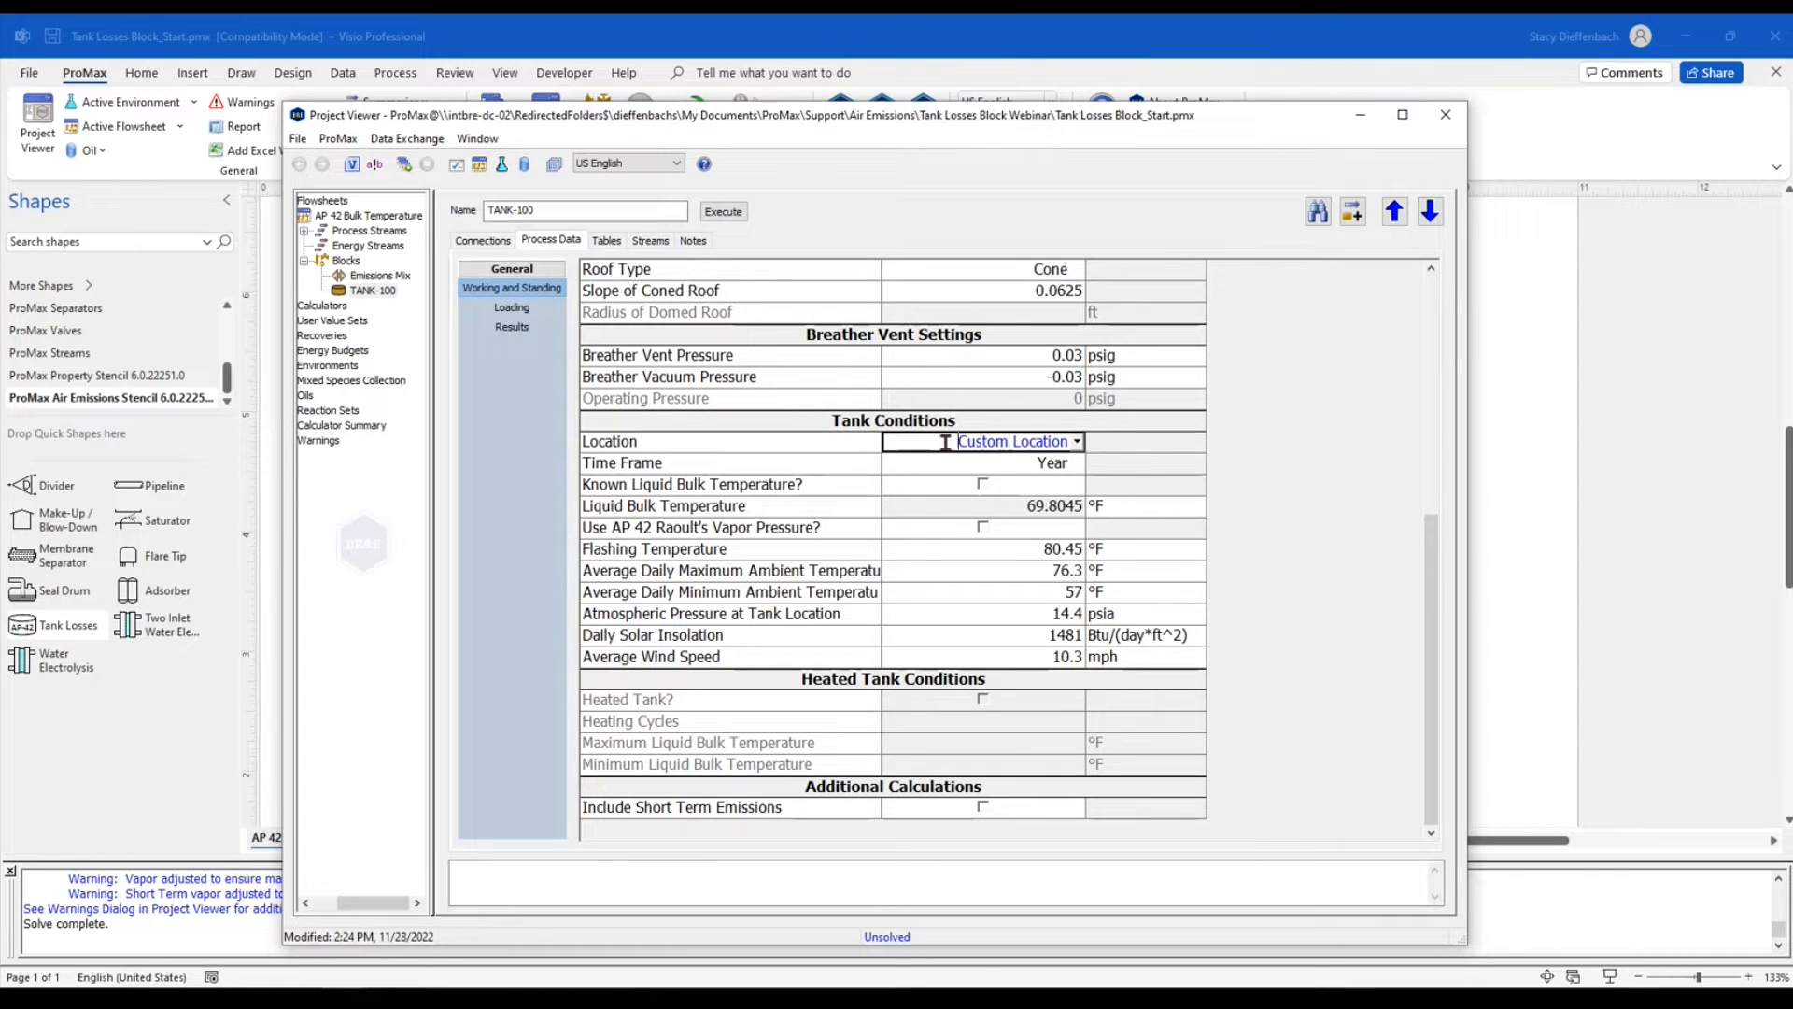
pyautogui.click(946, 443)
pyautogui.write('dallas')
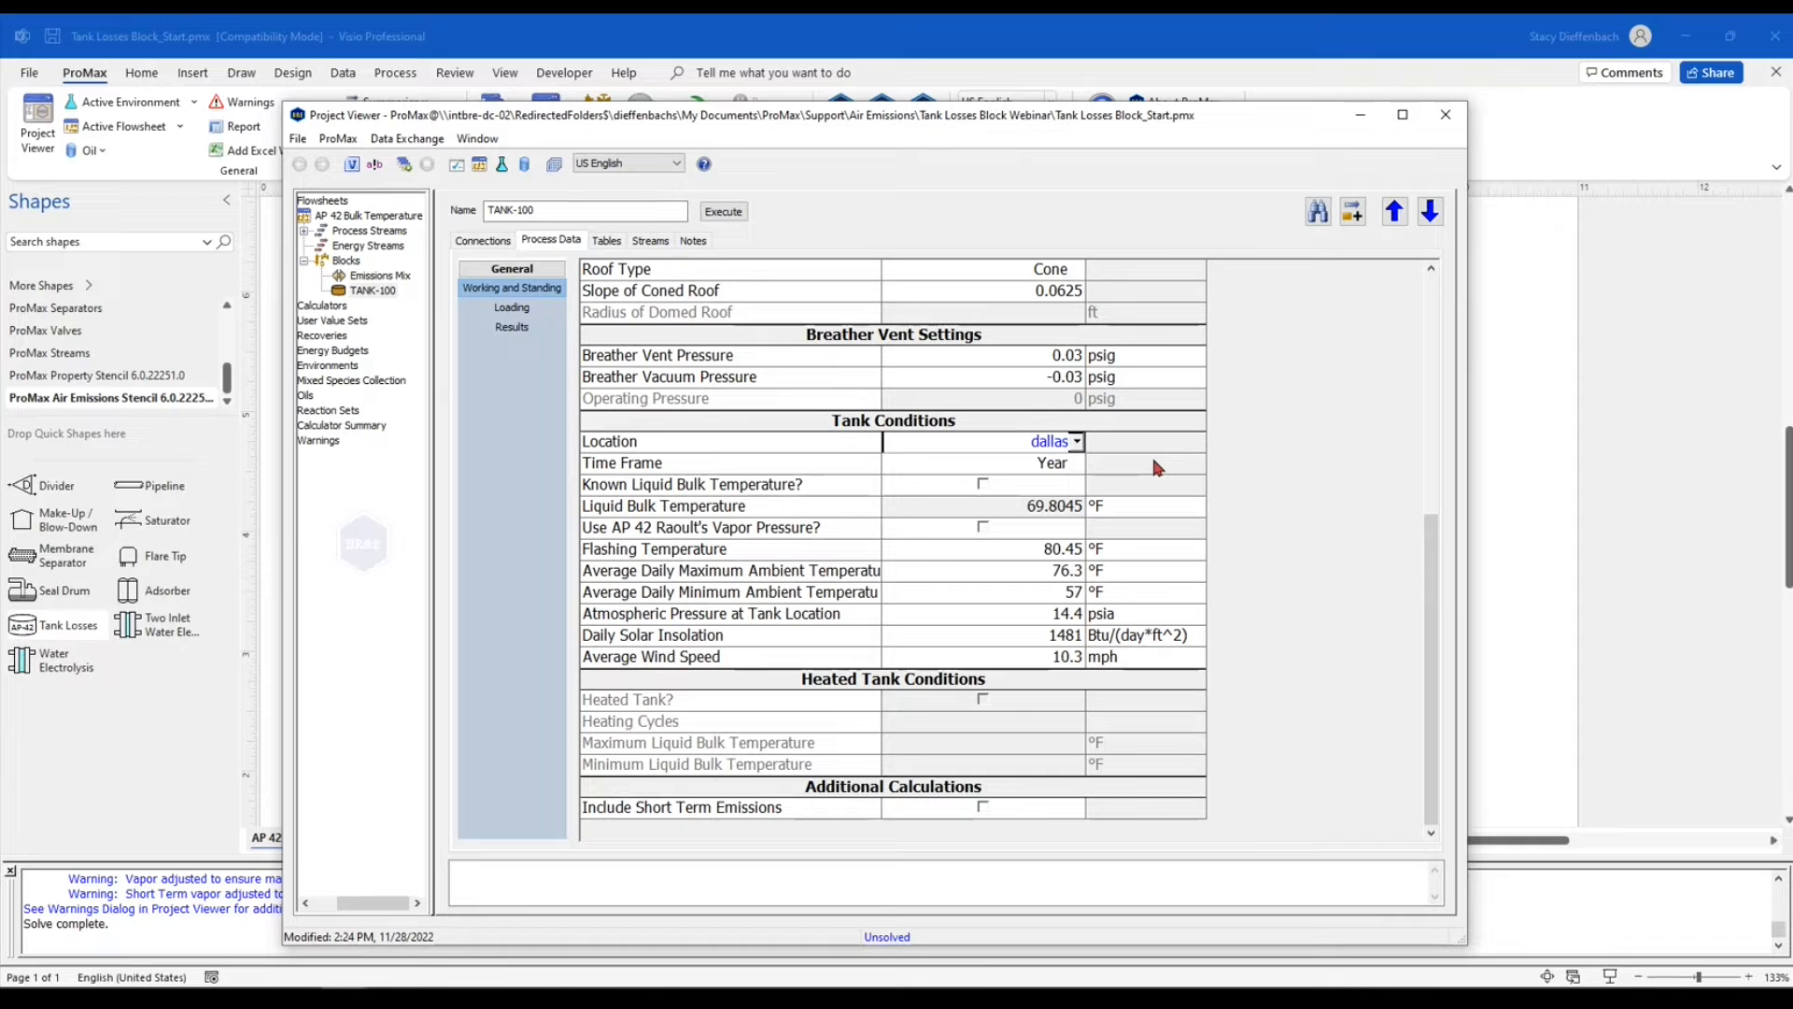
pyautogui.press('Return')
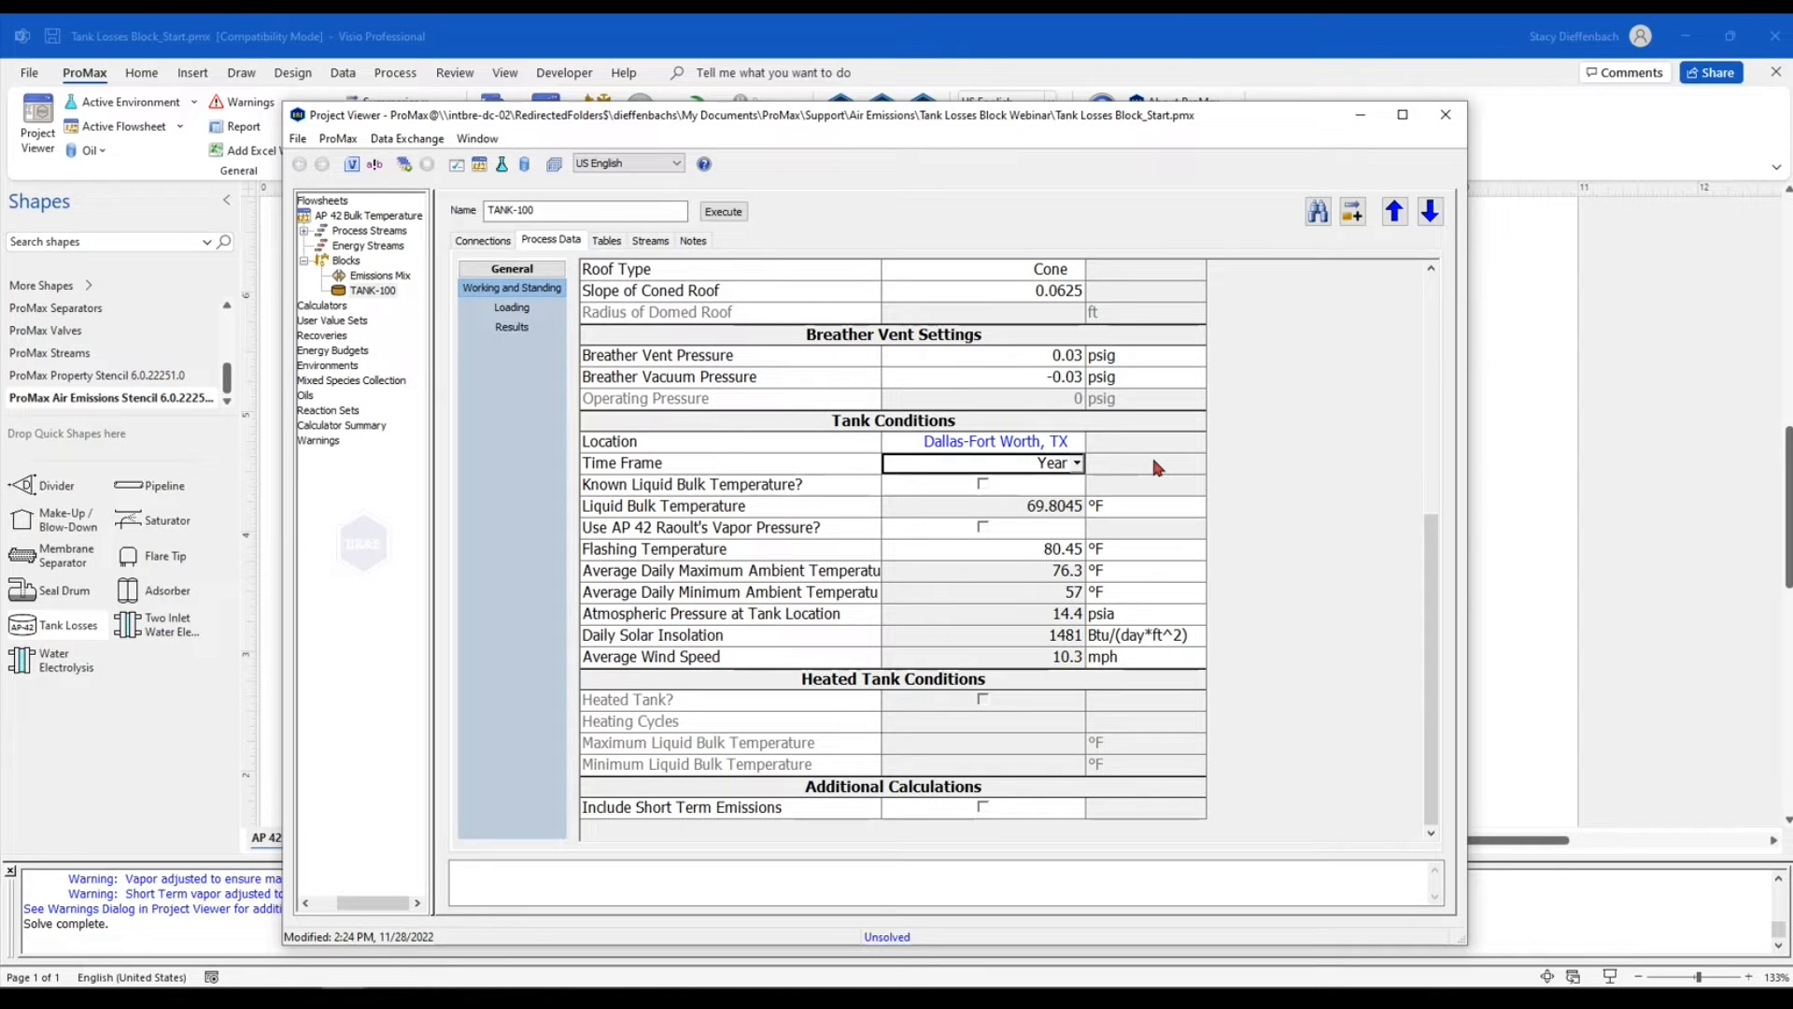
# Look through the available time frames and specify Year for the tank conditions
pyautogui.click(1079, 465)
pyautogui.moveTo(1077, 505)
pyautogui.mouseDown()
pyautogui.moveTo(1084, 557)
pyautogui.moveTo(1080, 486)
pyautogui.mouseUp()
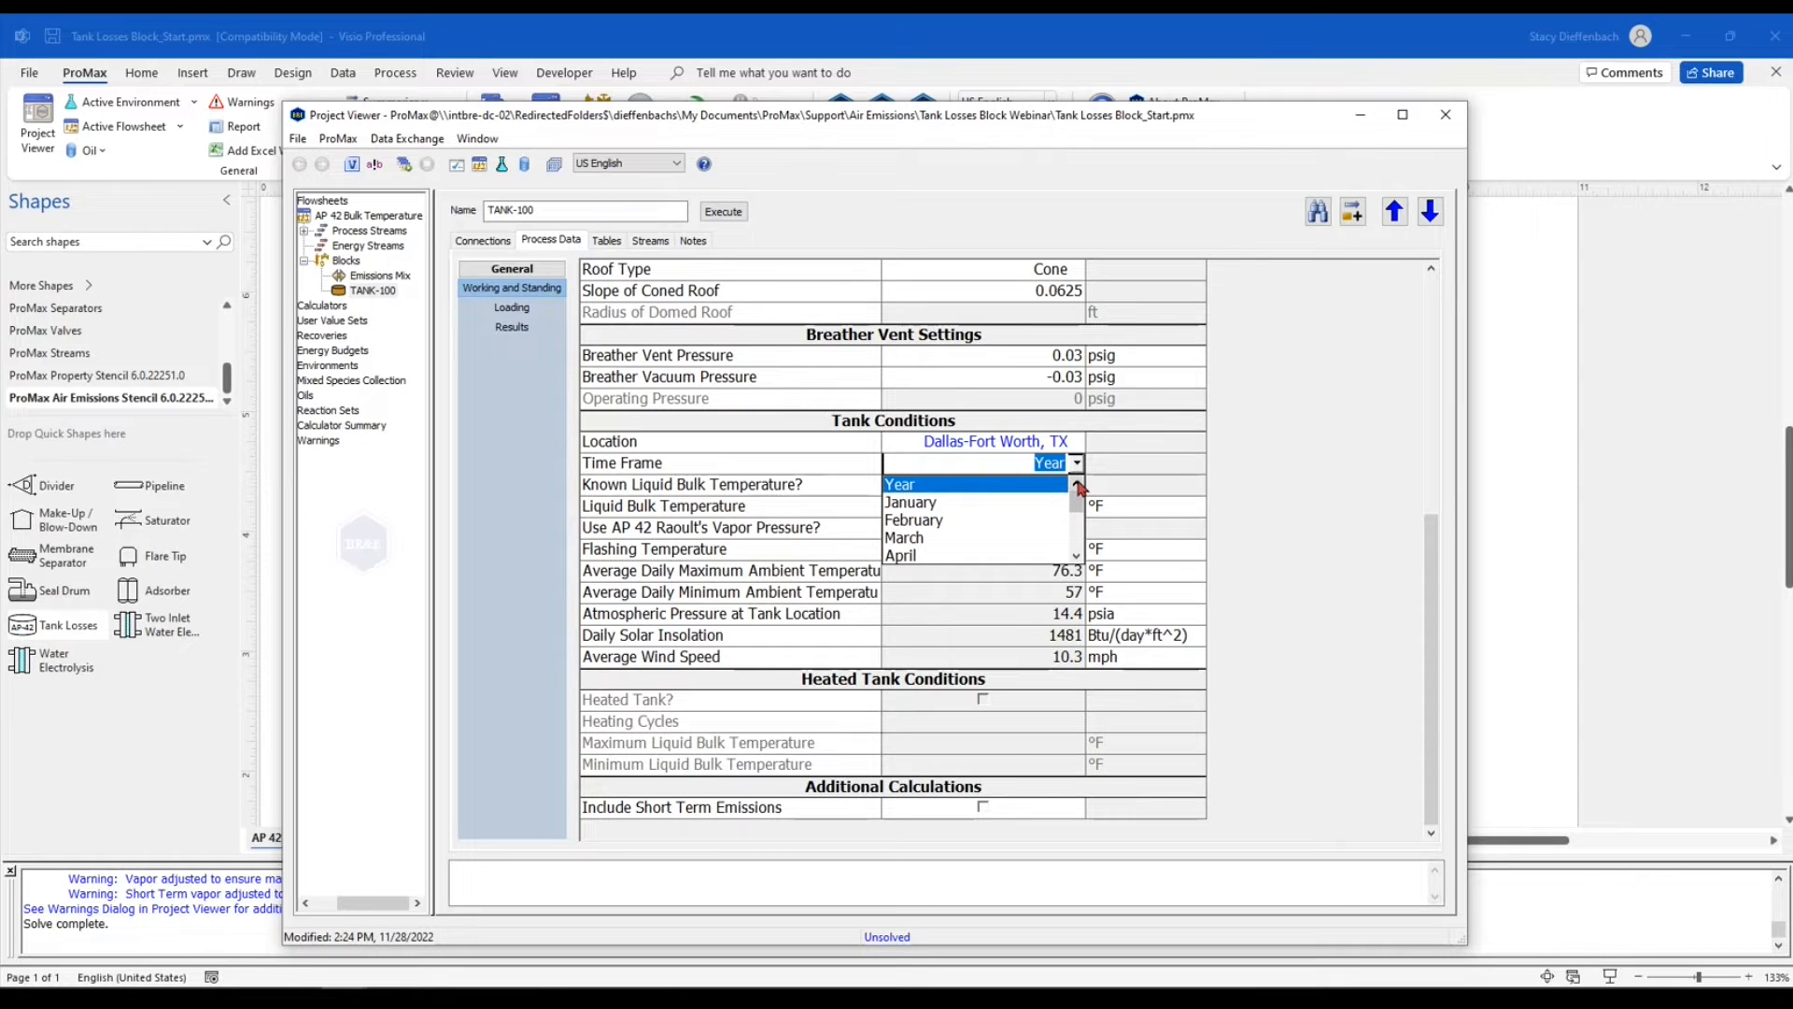
pyautogui.click(1134, 472)
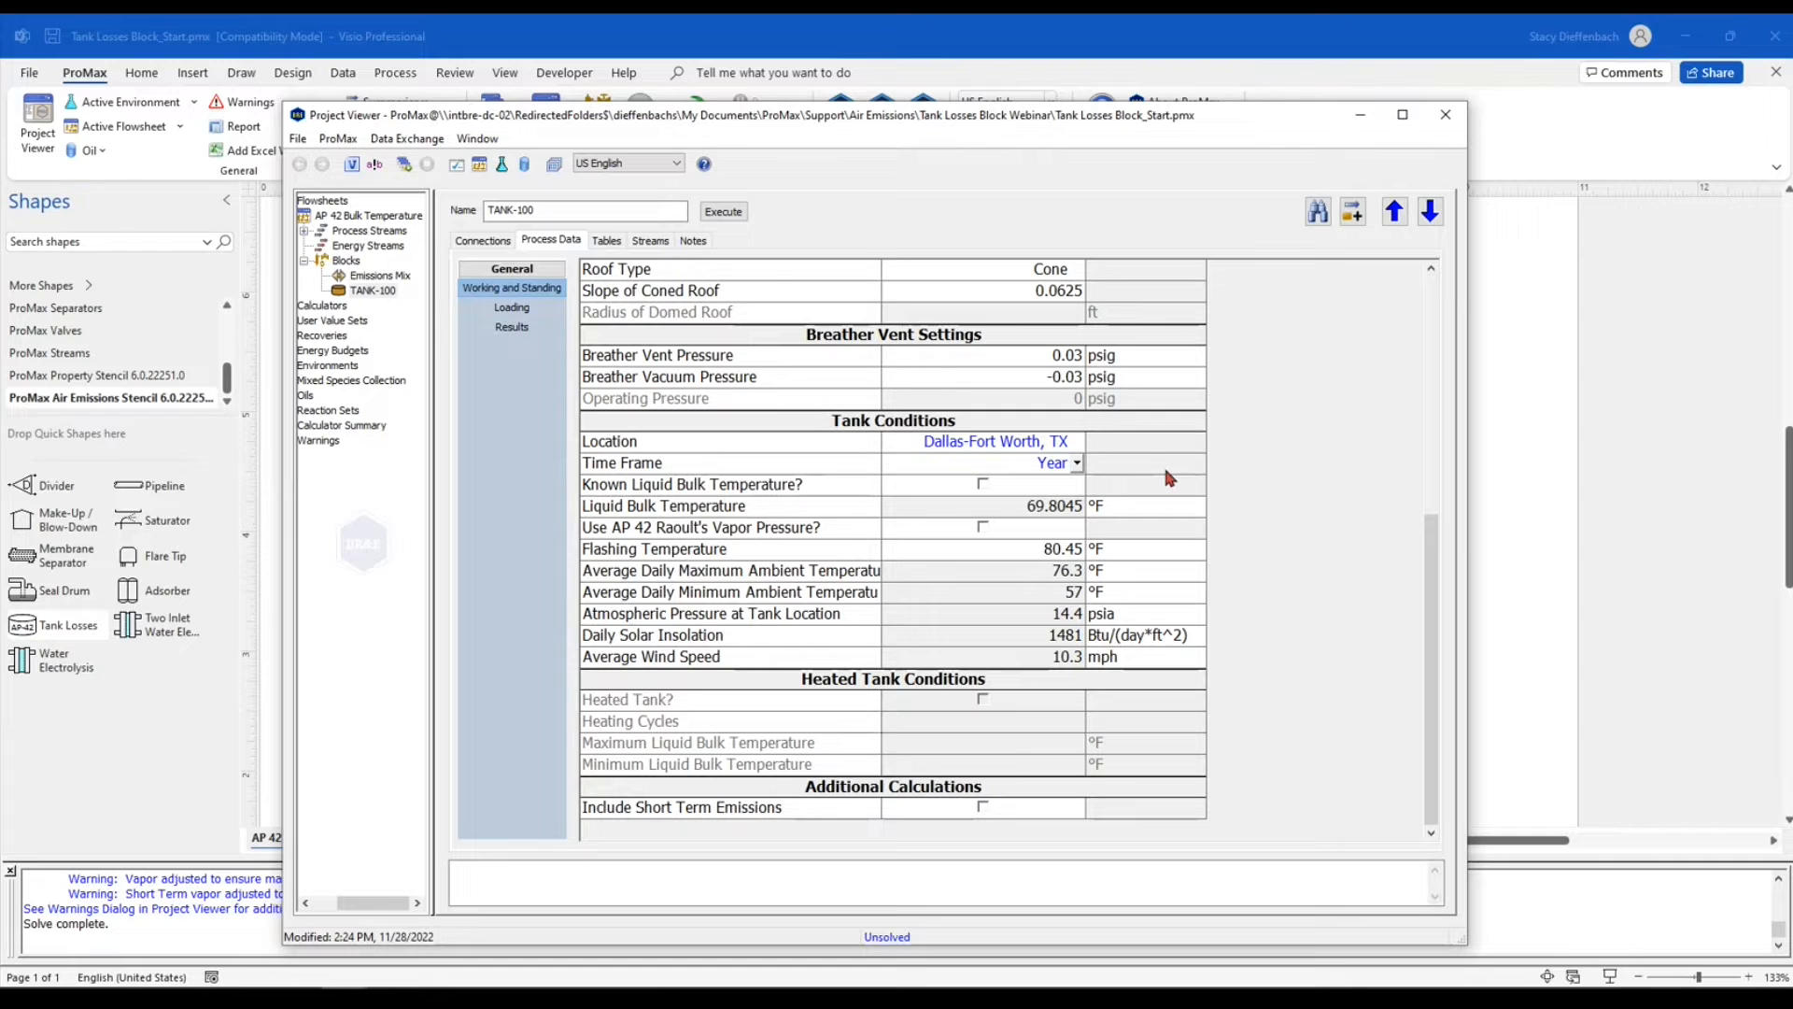
# Examine the liquid bulk temperature, AP 42 Raoult's vapor pressure and flashing temperature settings in the tank conditions
pyautogui.click(837, 485)
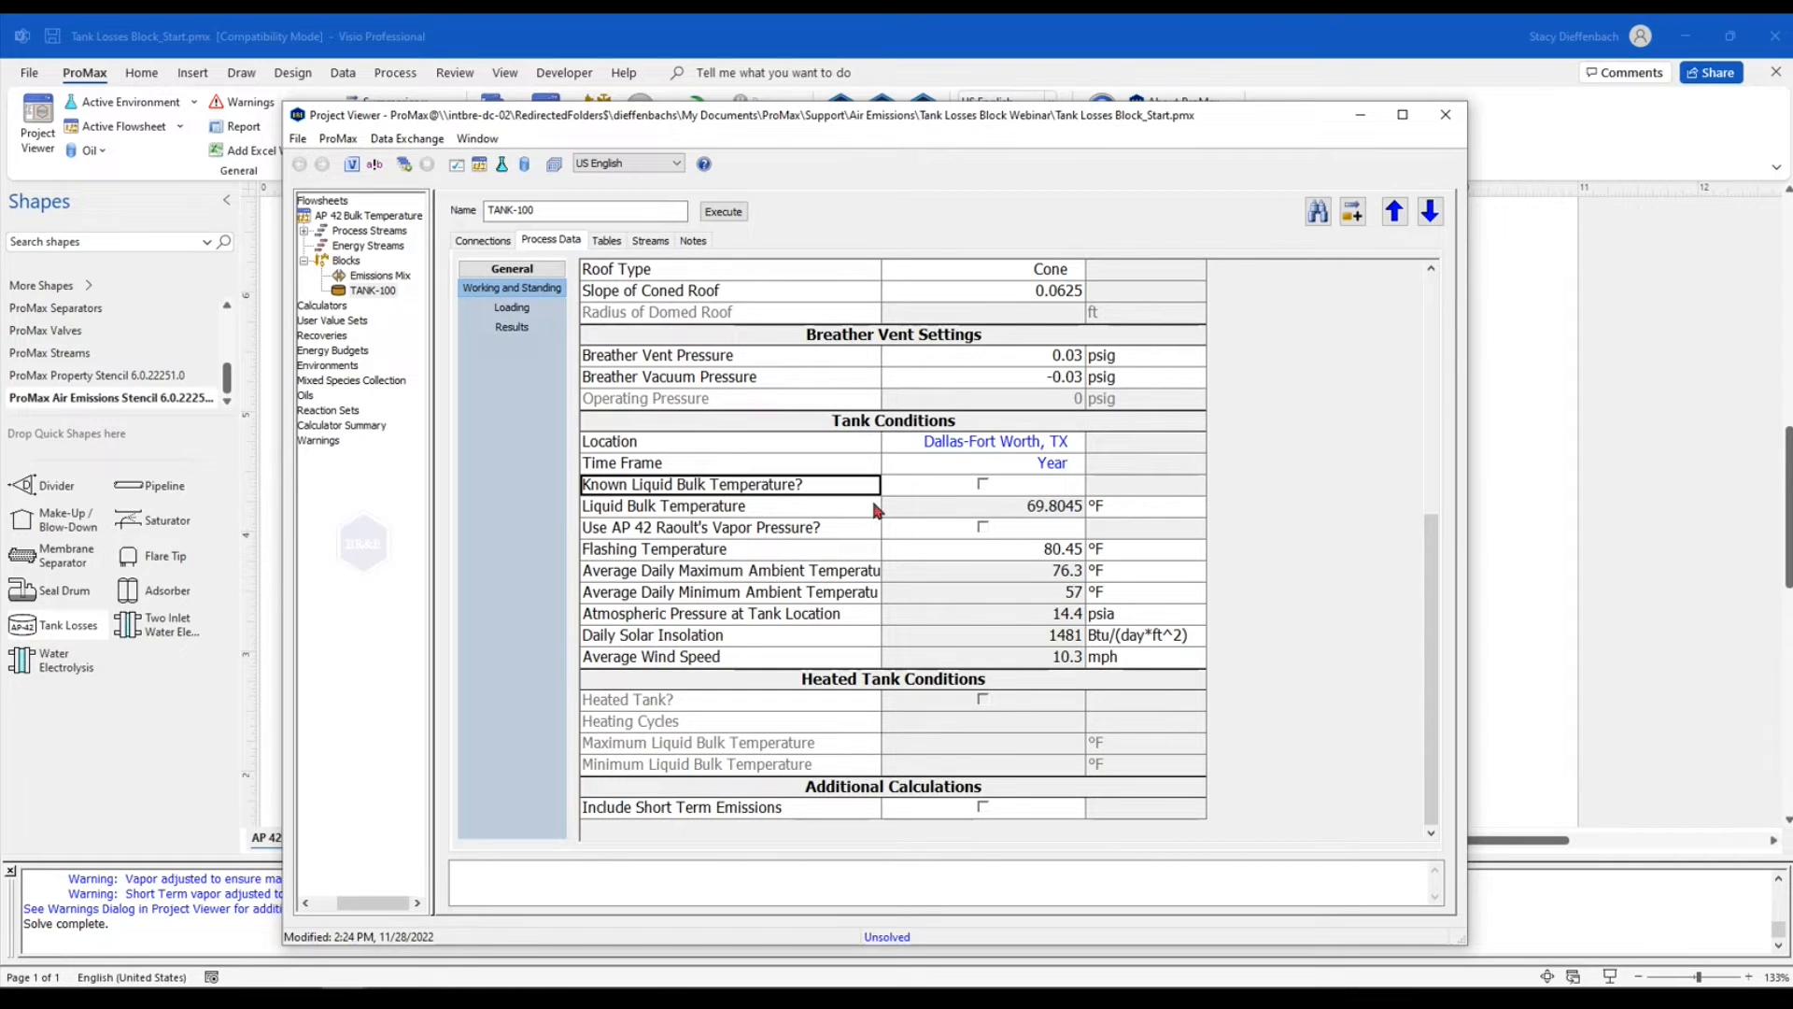
pyautogui.click(945, 513)
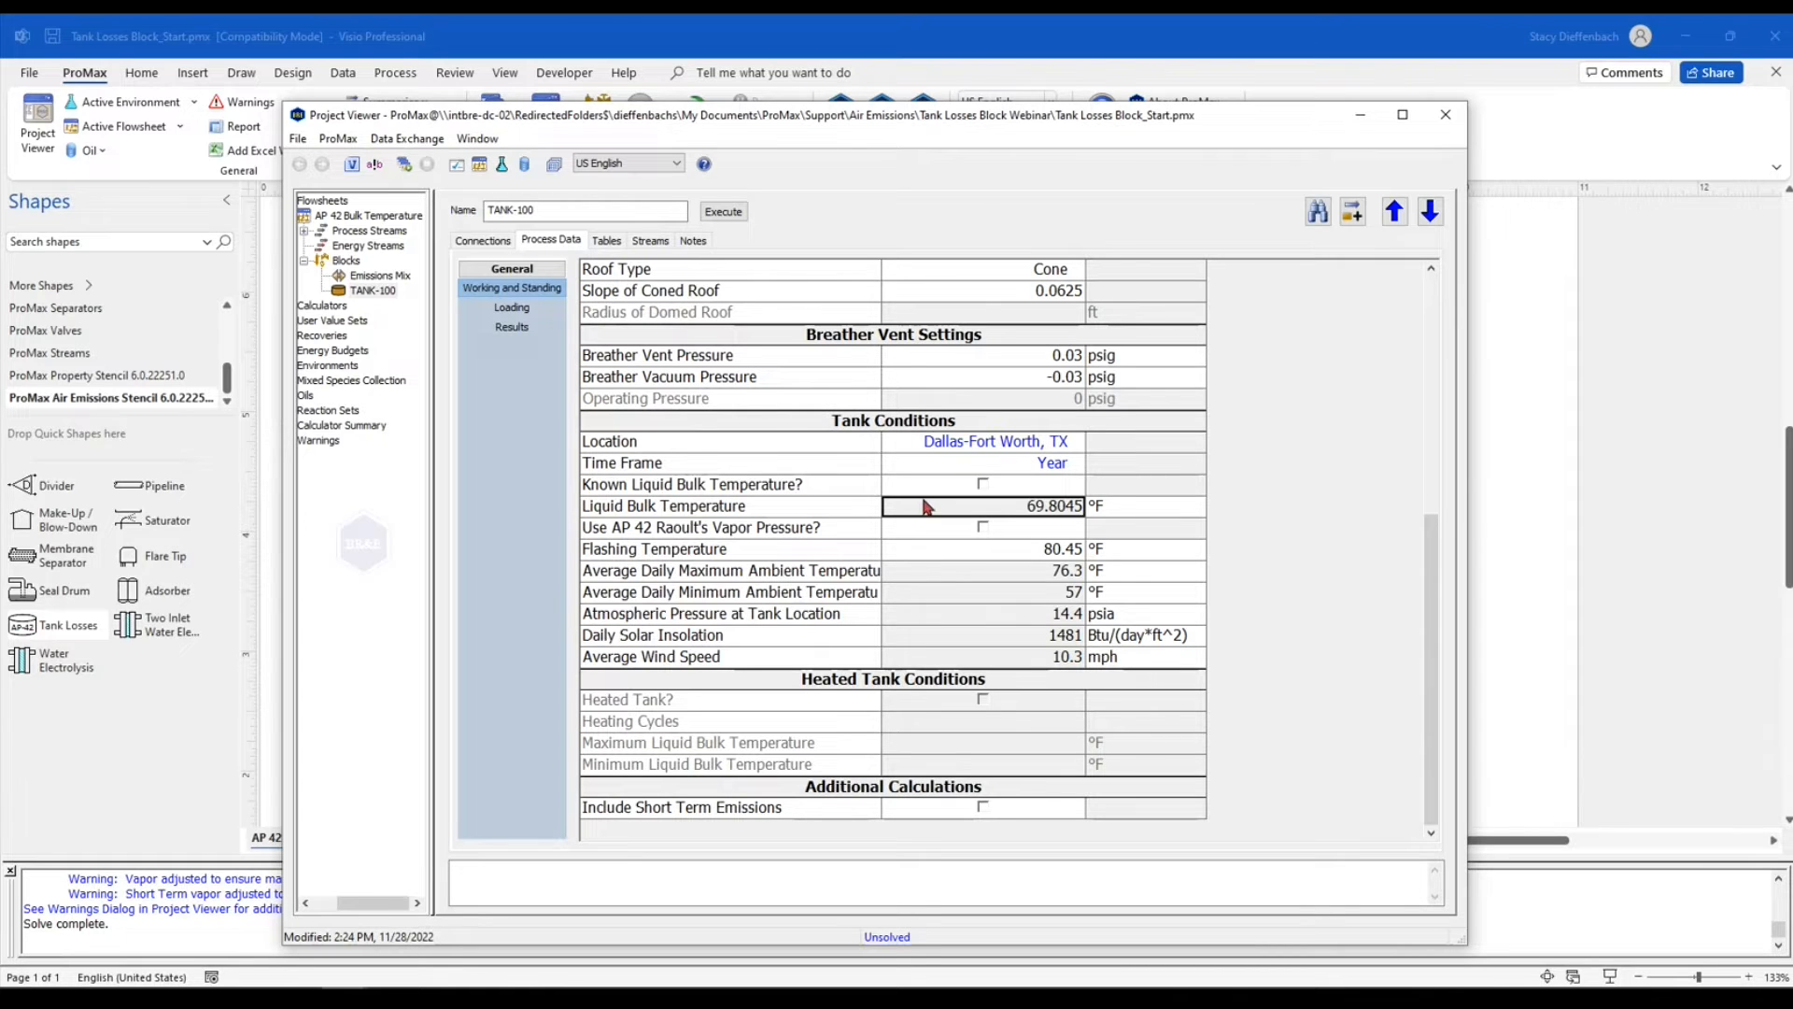
pyautogui.click(849, 529)
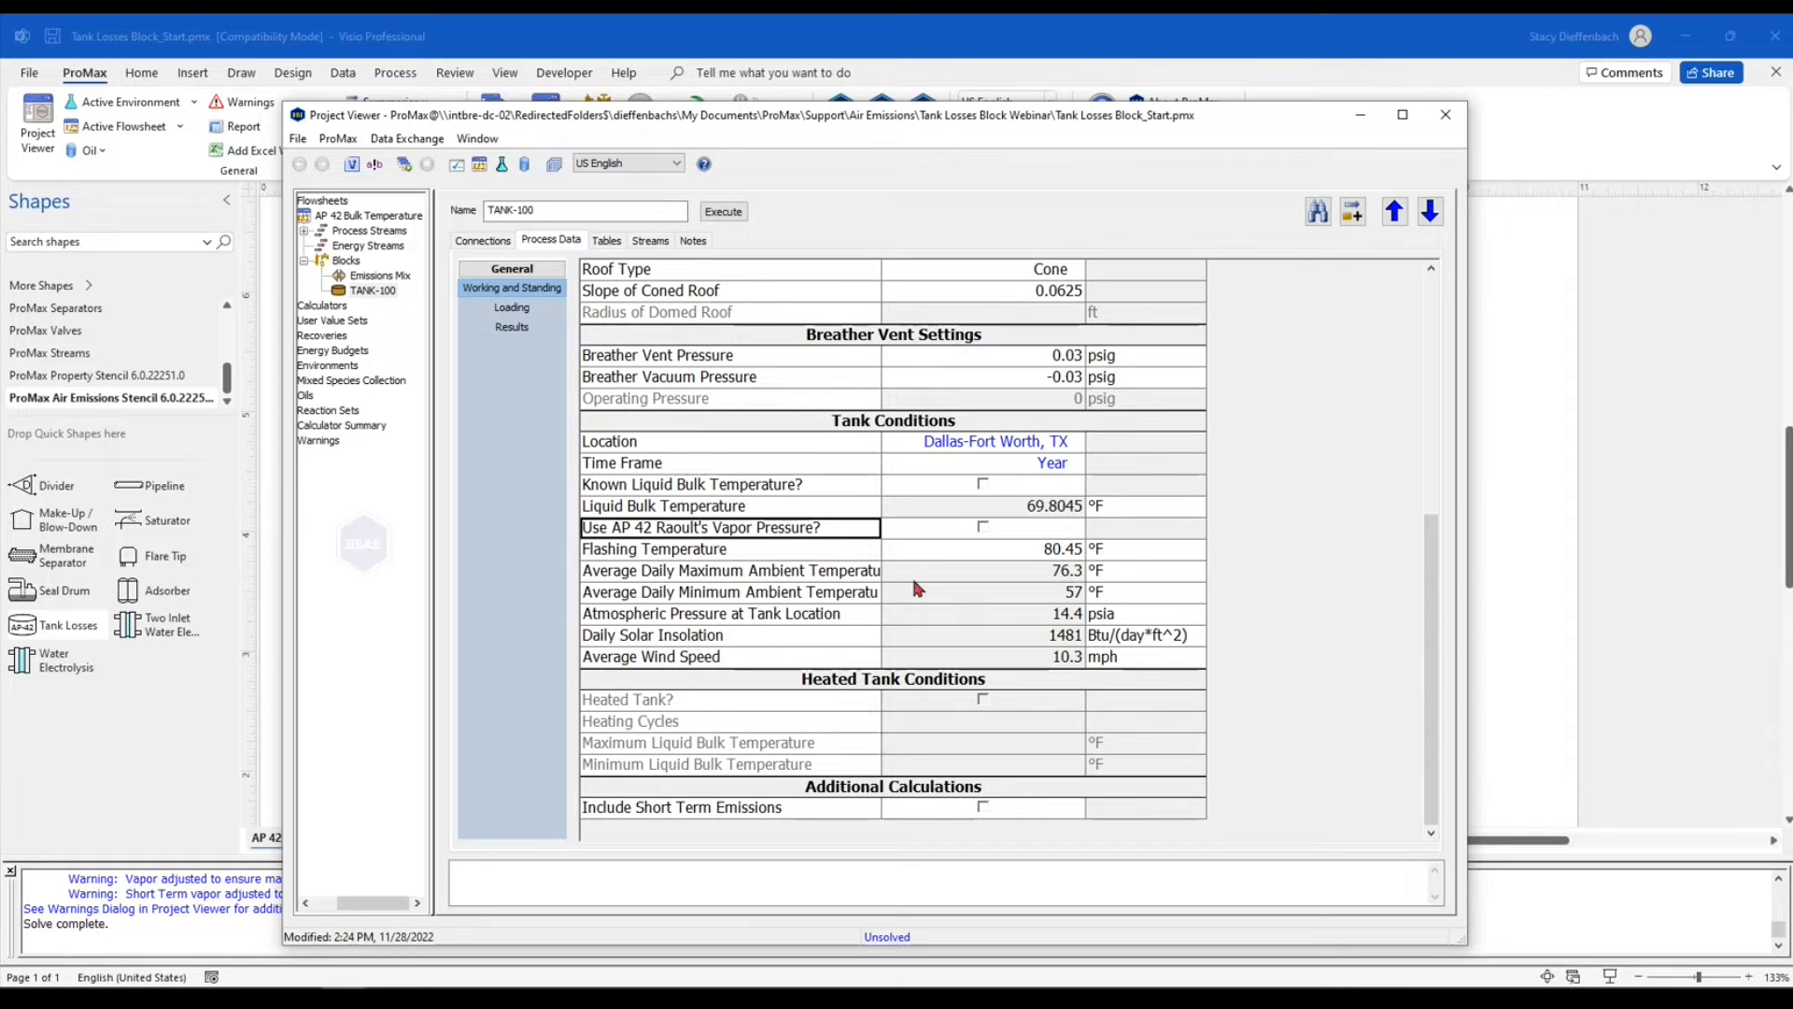
pyautogui.click(797, 555)
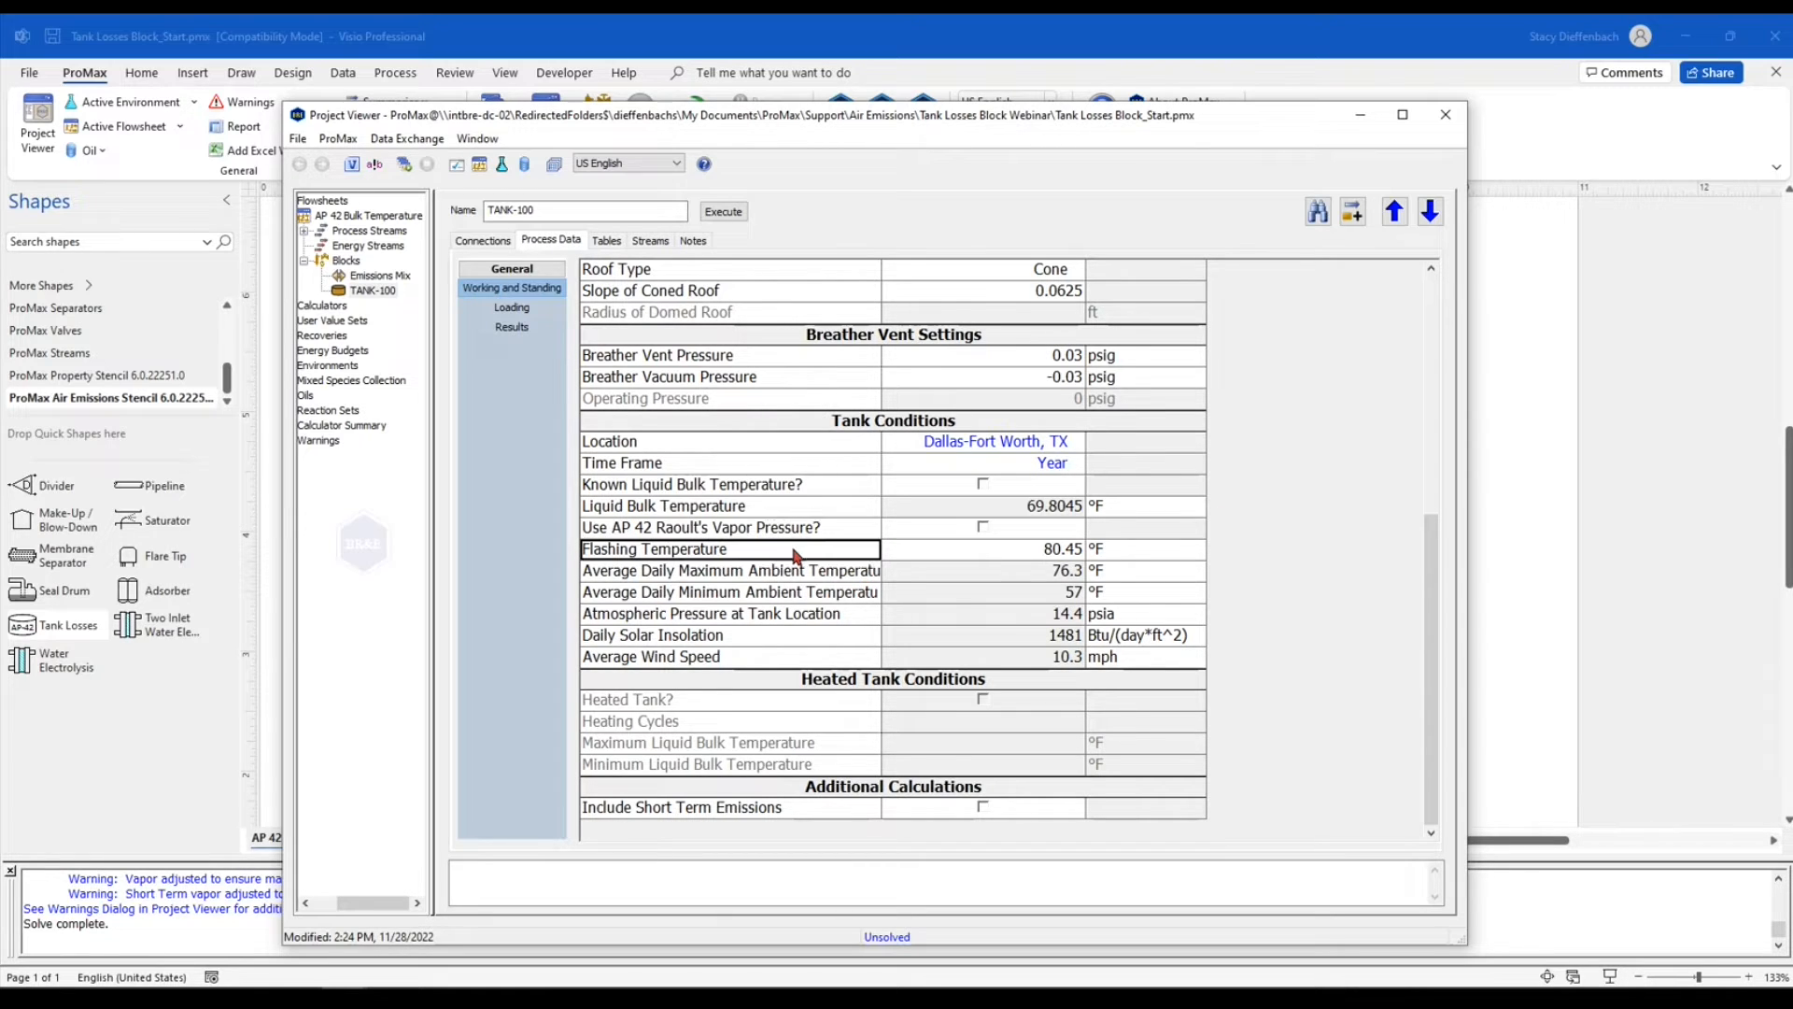
pyautogui.click(948, 551)
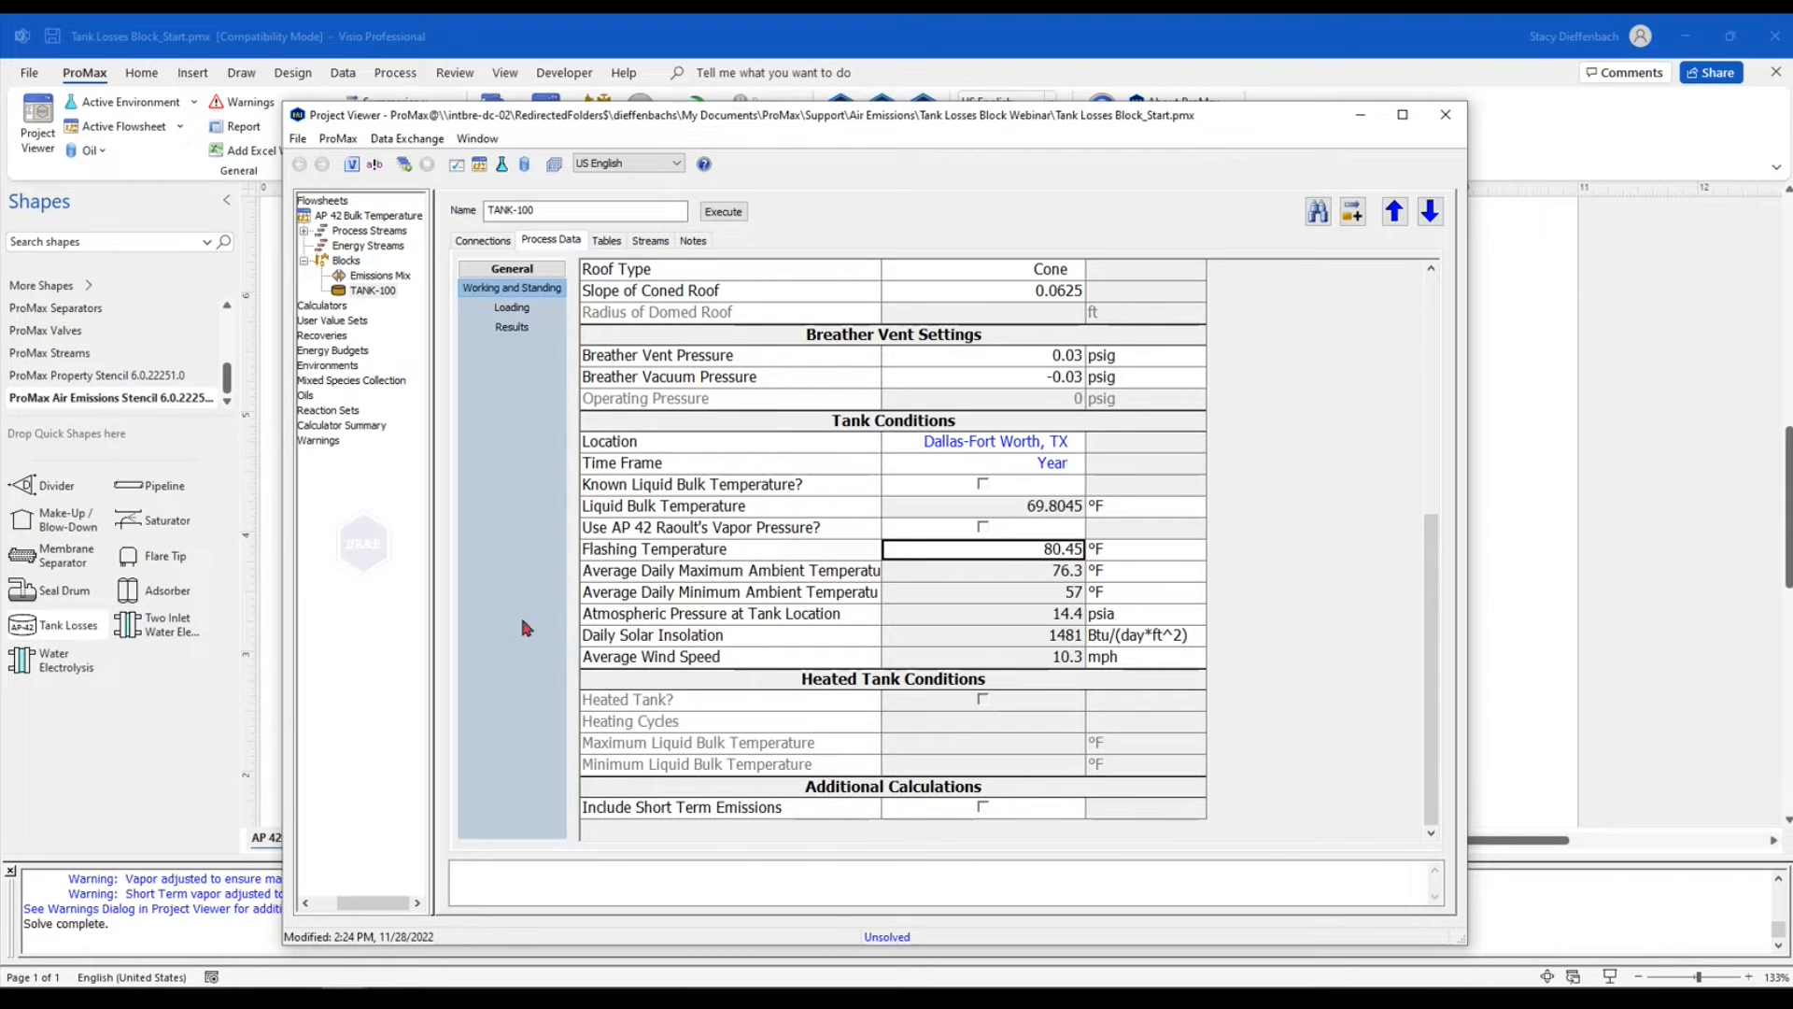
# In the loading data, set the land based mode of operation to Submerged Loading: Dedicated Normal Service
pyautogui.click(540, 314)
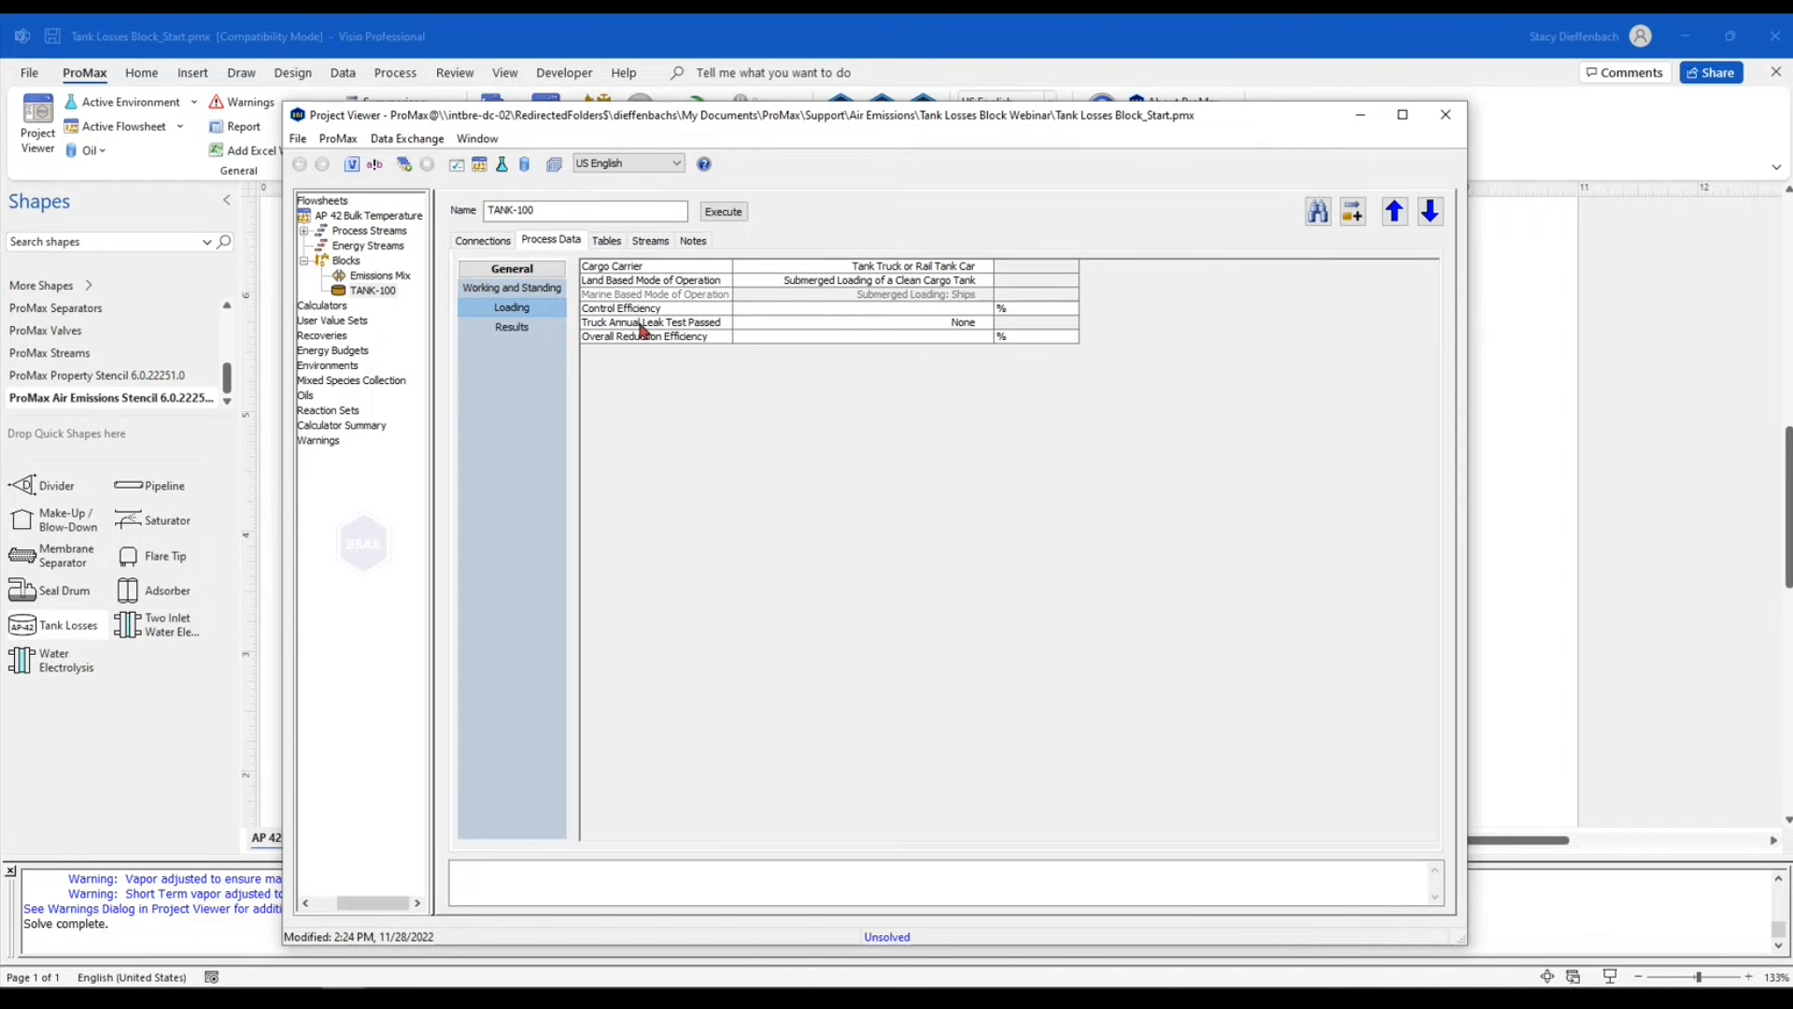
pyautogui.click(777, 311)
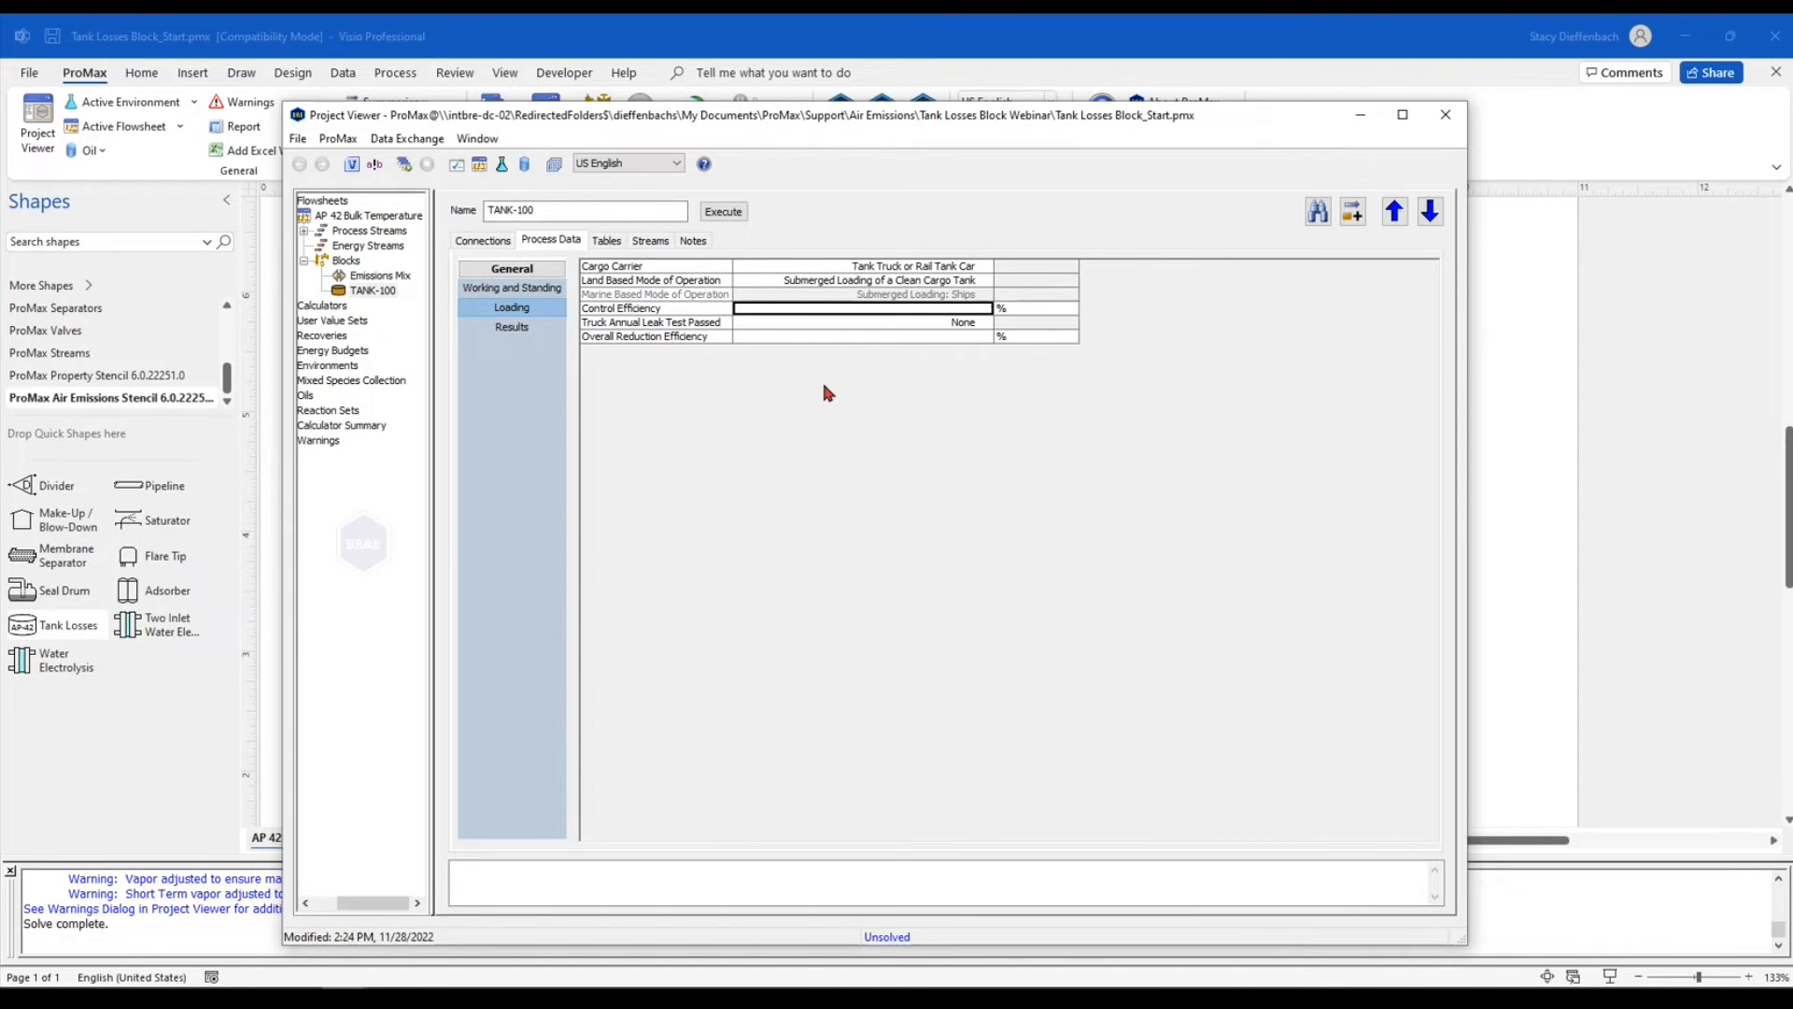
pyautogui.keyDown('ctrl'); pyautogui.scroll(2, 820, 376); pyautogui.keyUp('ctrl')
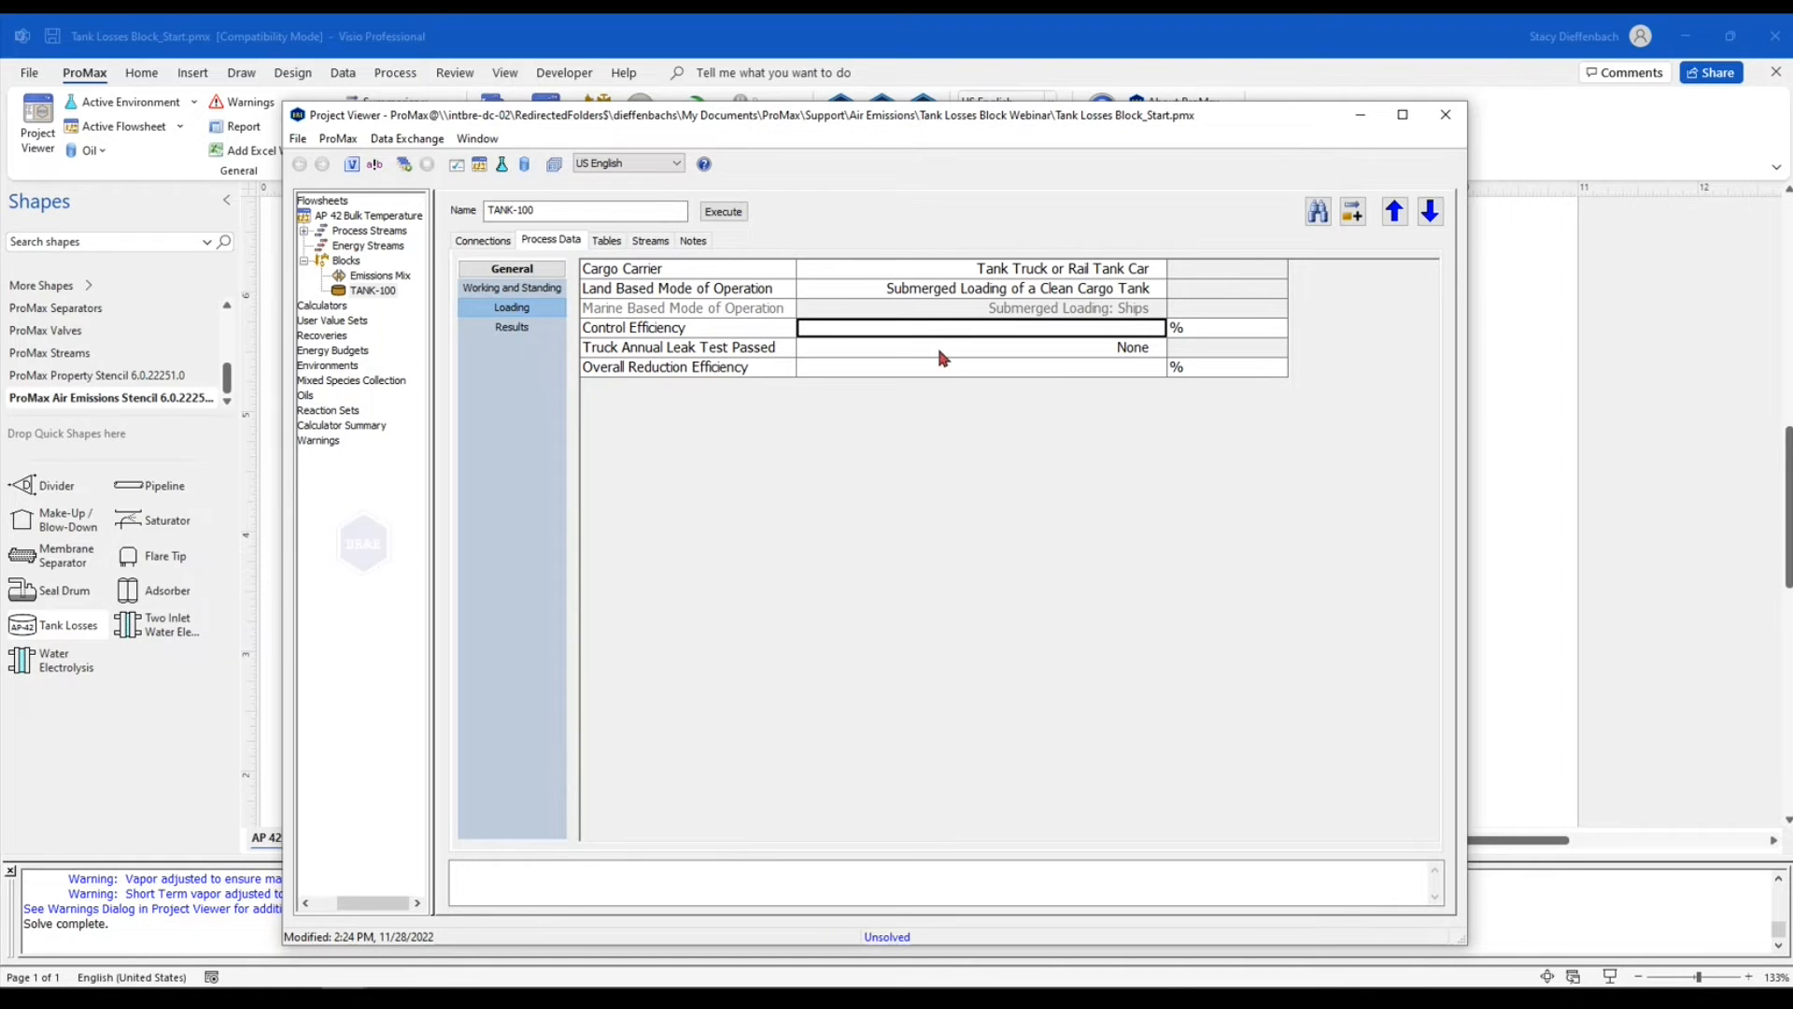
pyautogui.moveTo(973, 122)
pyautogui.mouseDown()
pyautogui.moveTo(989, 812)
pyautogui.moveTo(930, 343)
pyautogui.moveTo(963, 87)
pyautogui.mouseUp()
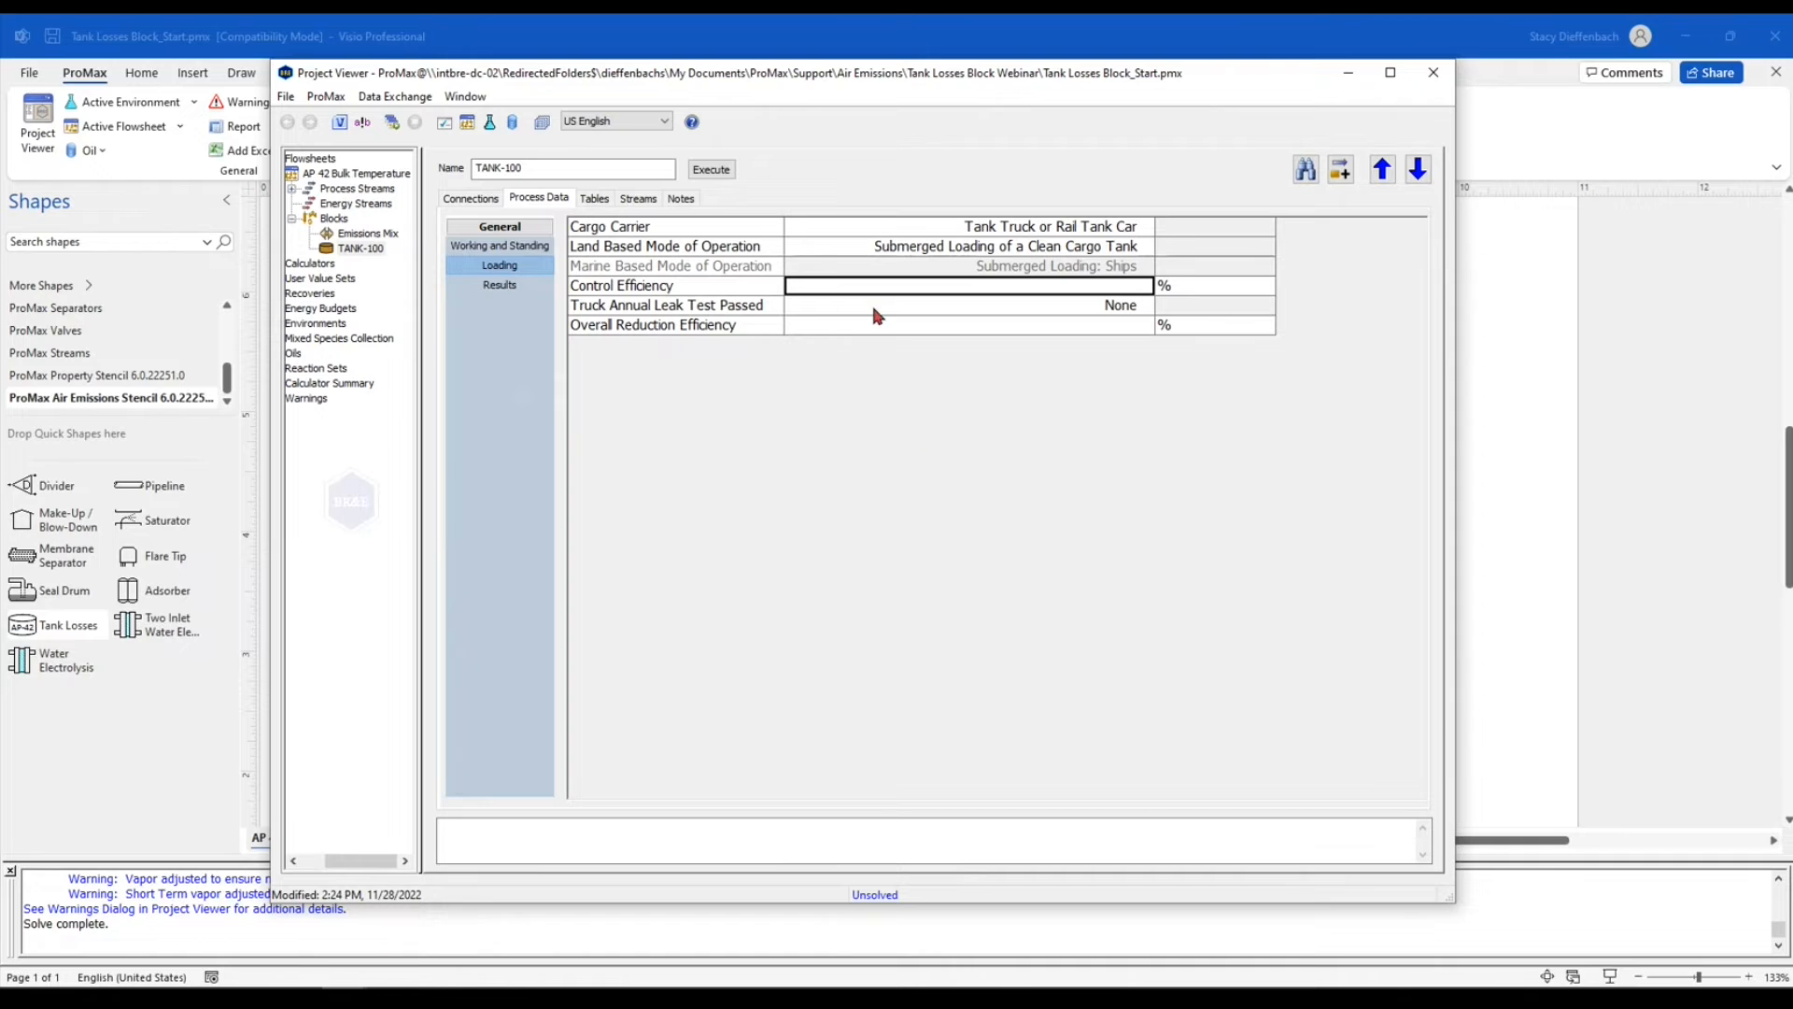
pyautogui.click(752, 248)
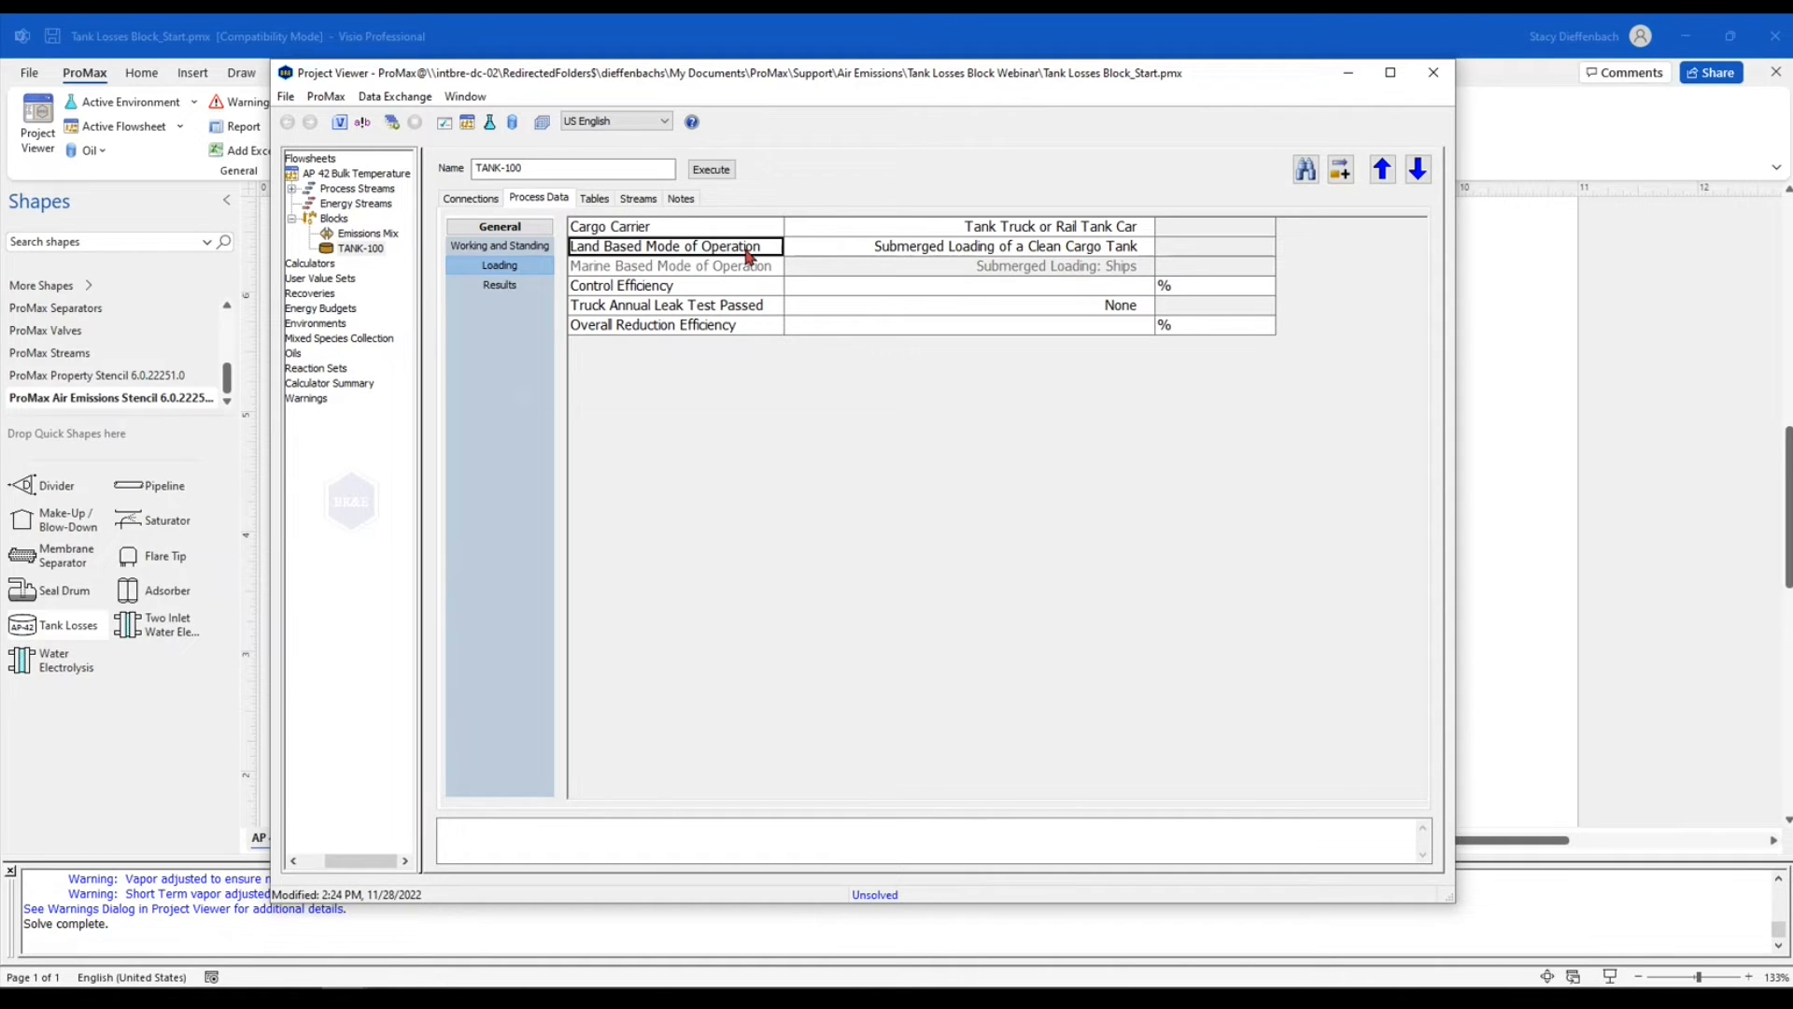
pyautogui.click(1147, 248)
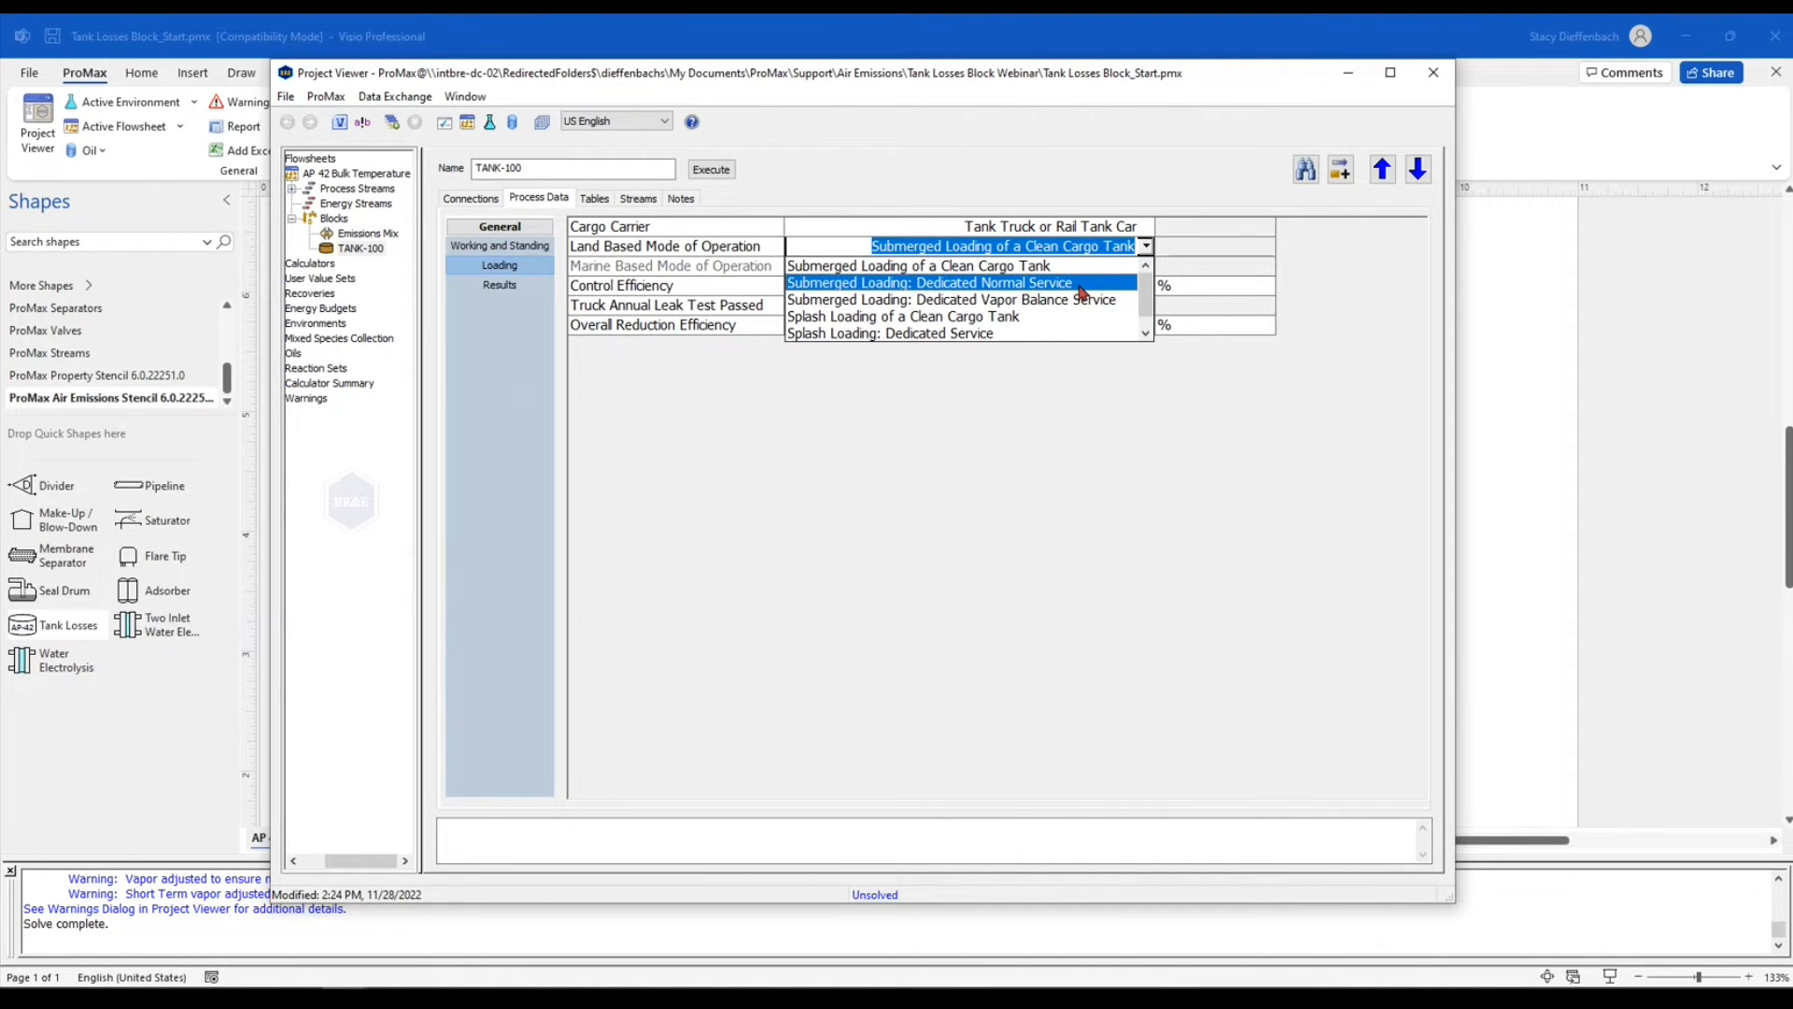
pyautogui.click(1079, 284)
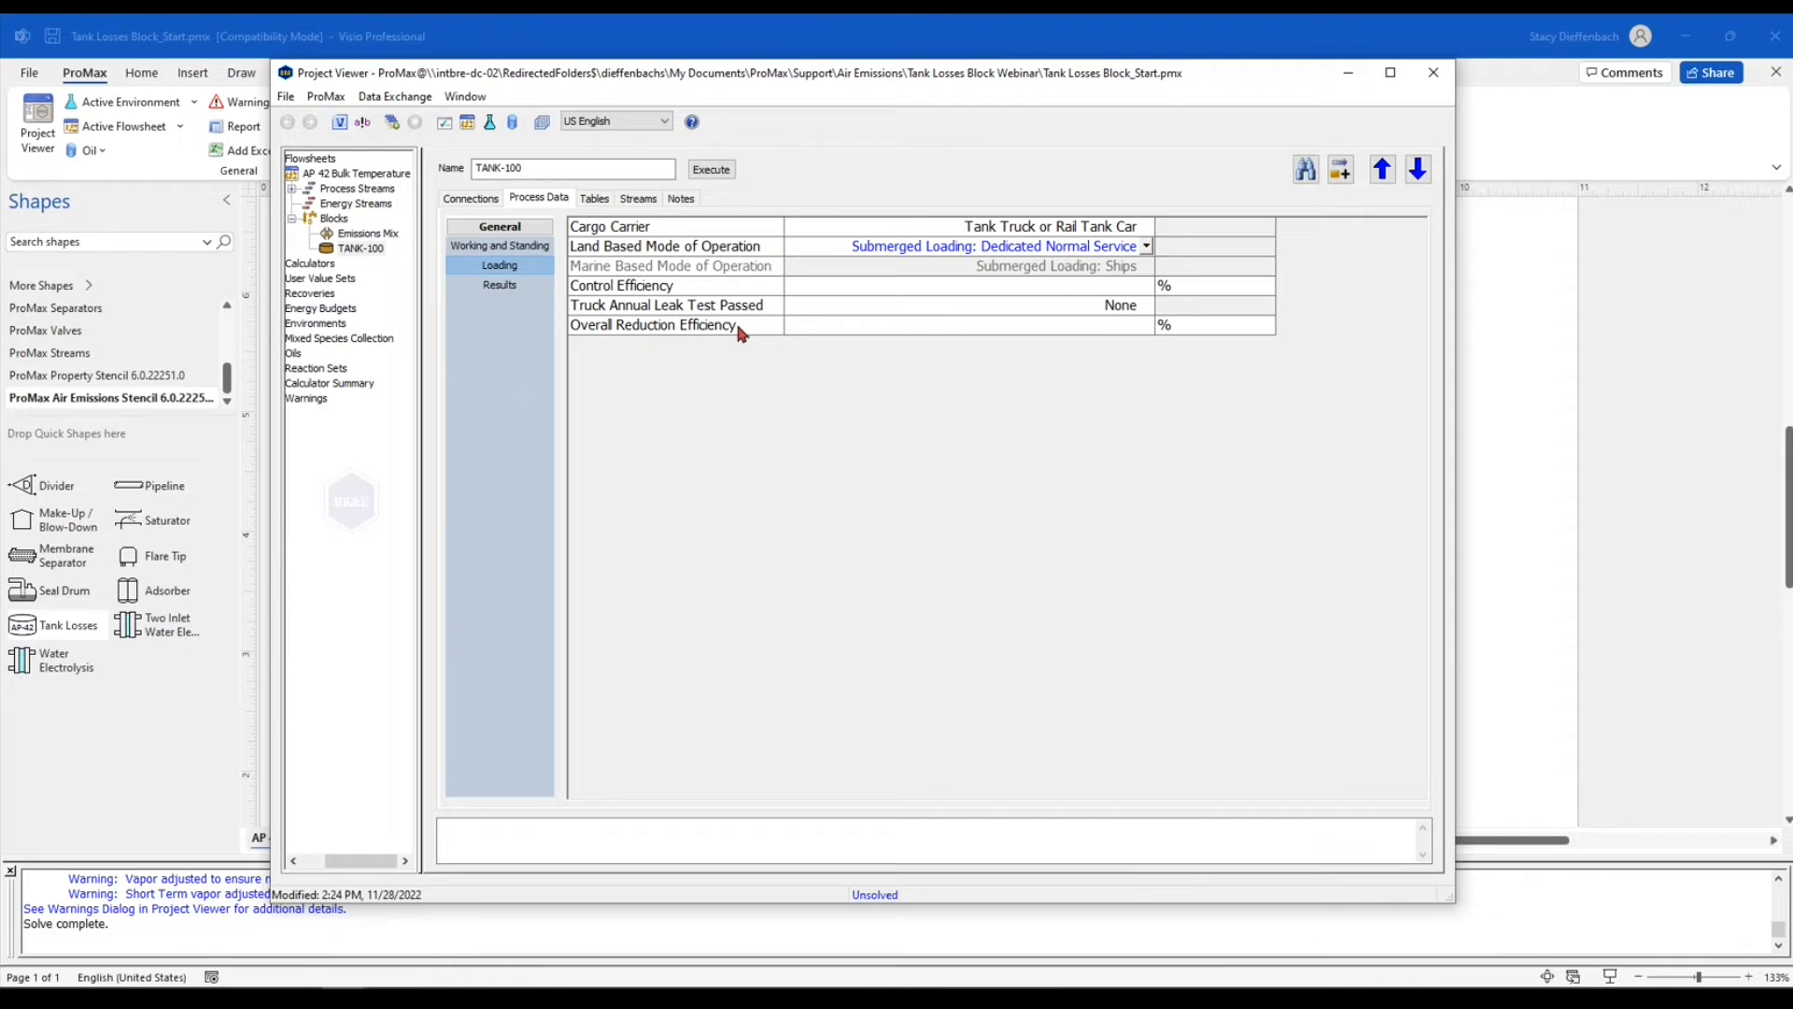
# Review the loading efficiency and leak test fields, and set the control efficiency to 98%
pyautogui.click(822, 325)
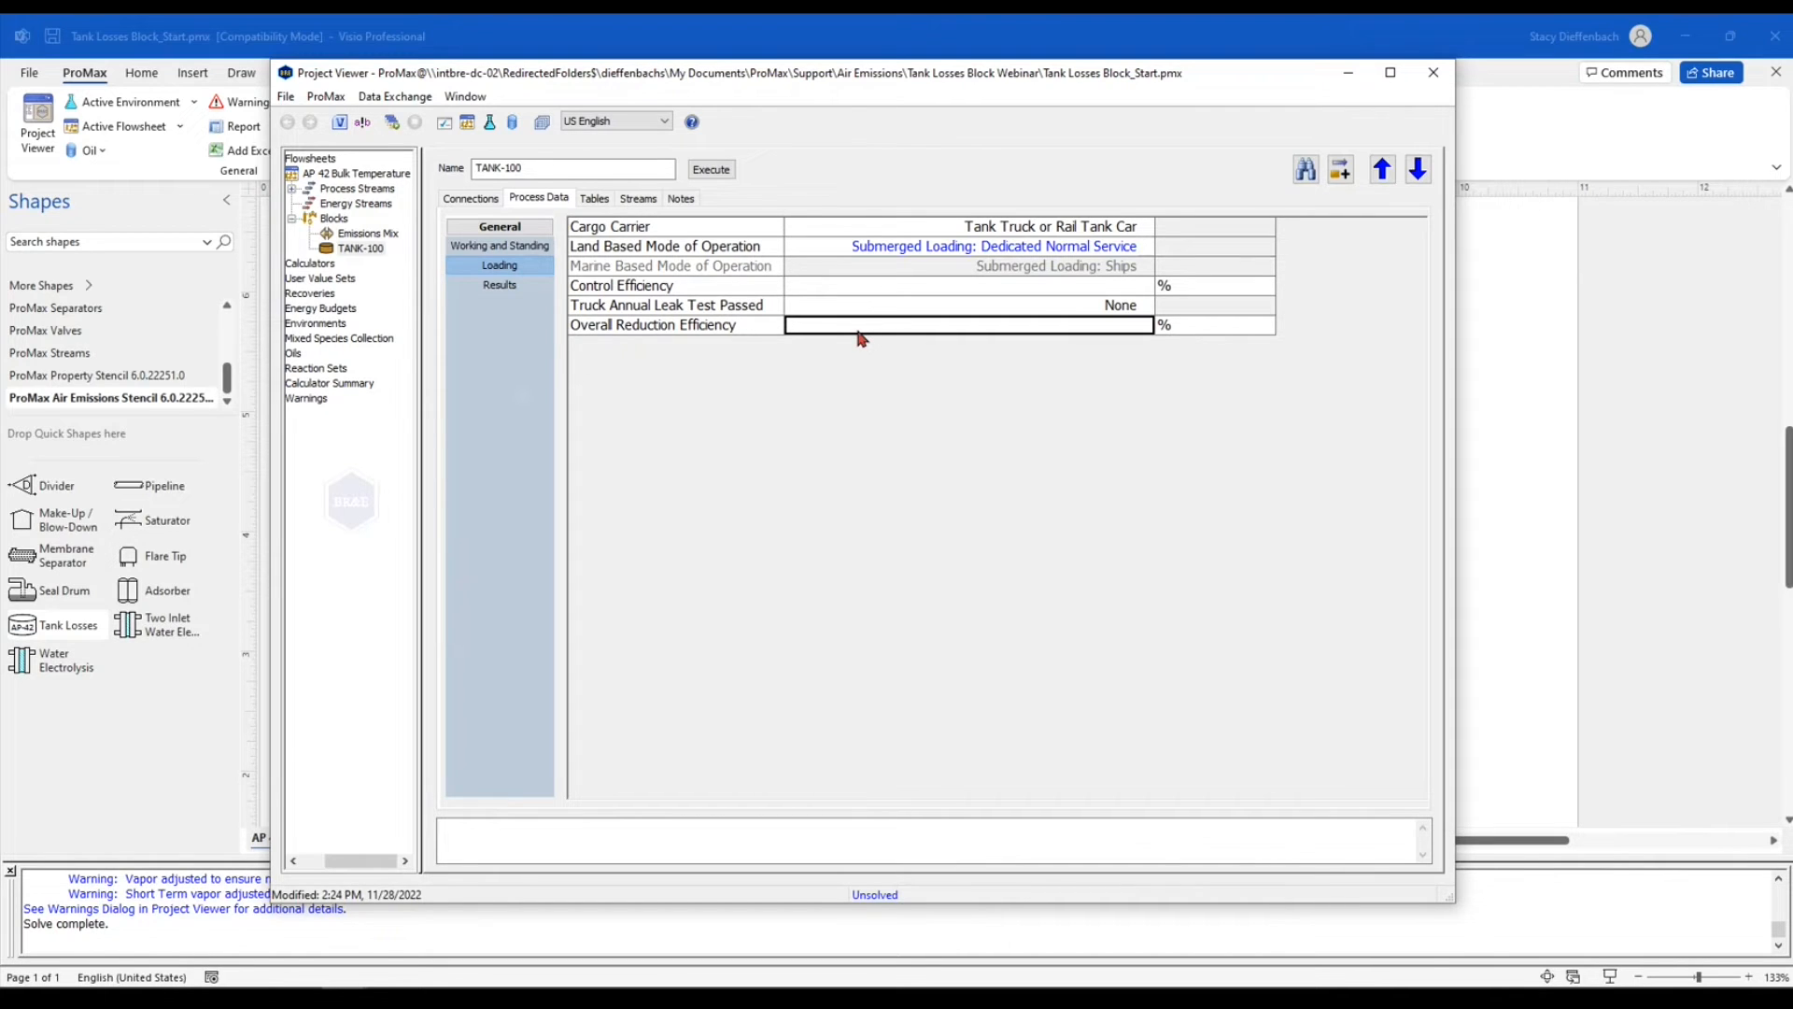
pyautogui.click(760, 285)
pyautogui.click(757, 309)
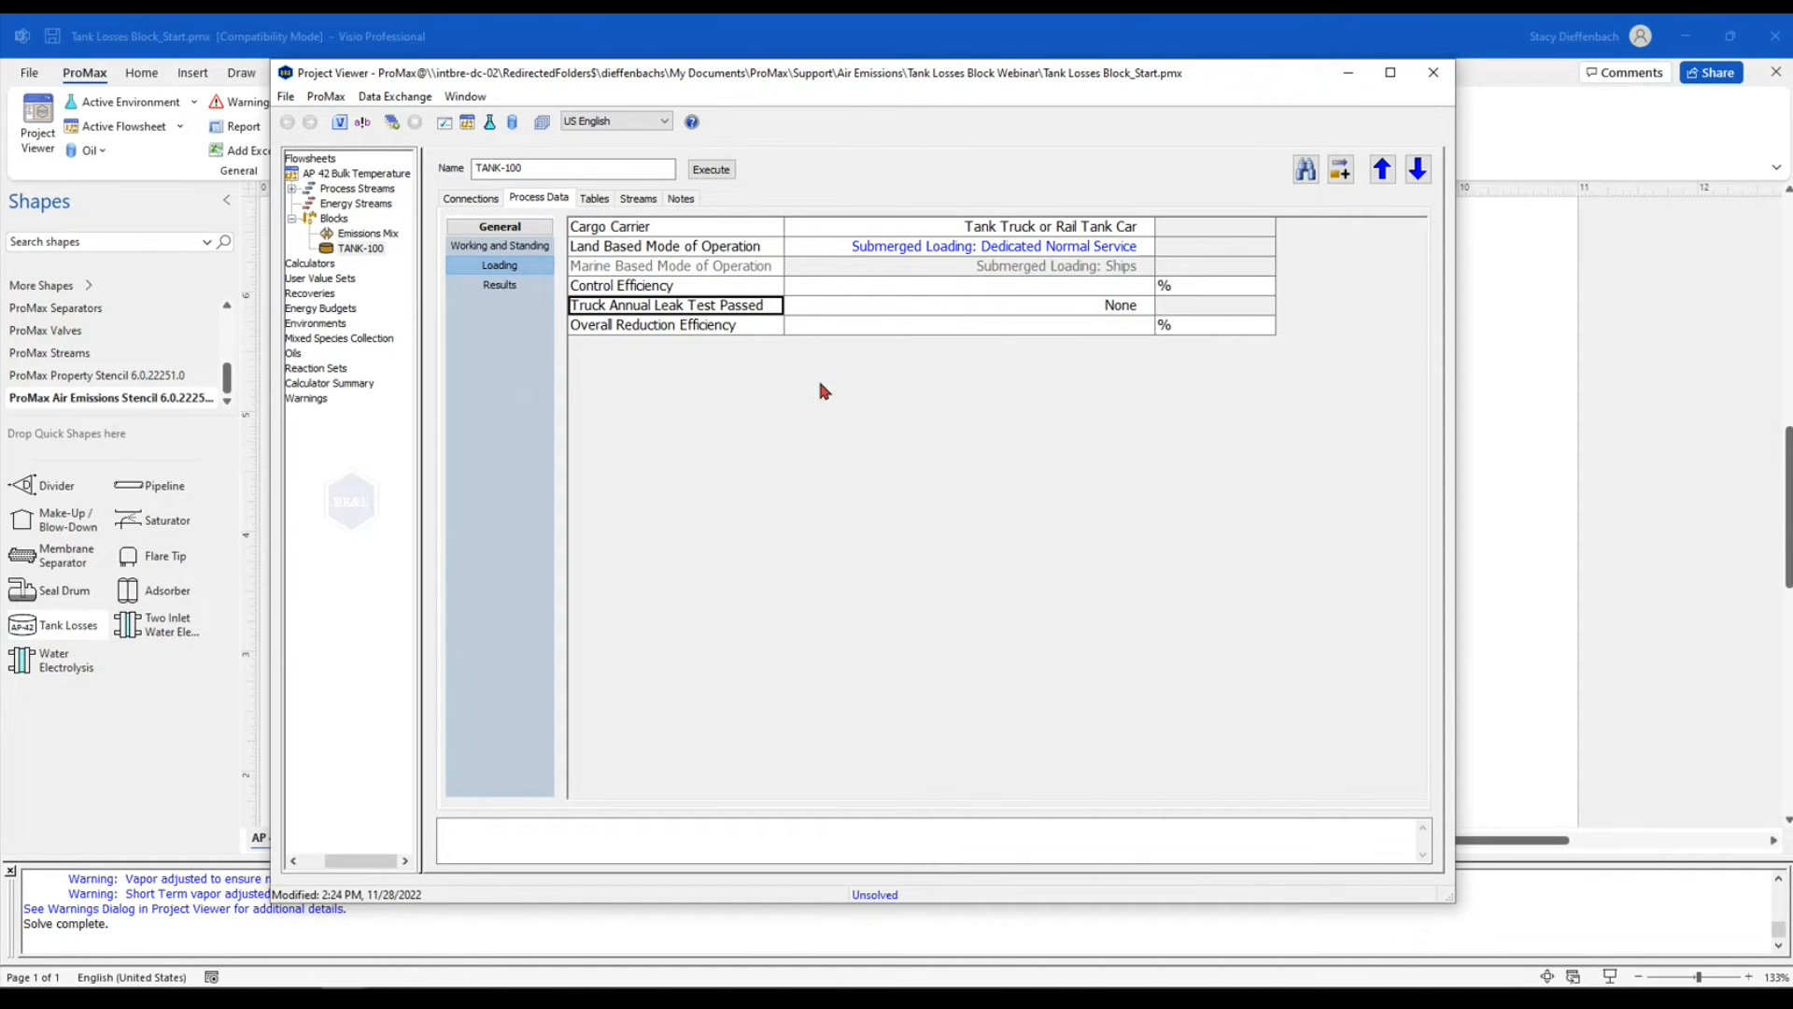
pyautogui.click(941, 287)
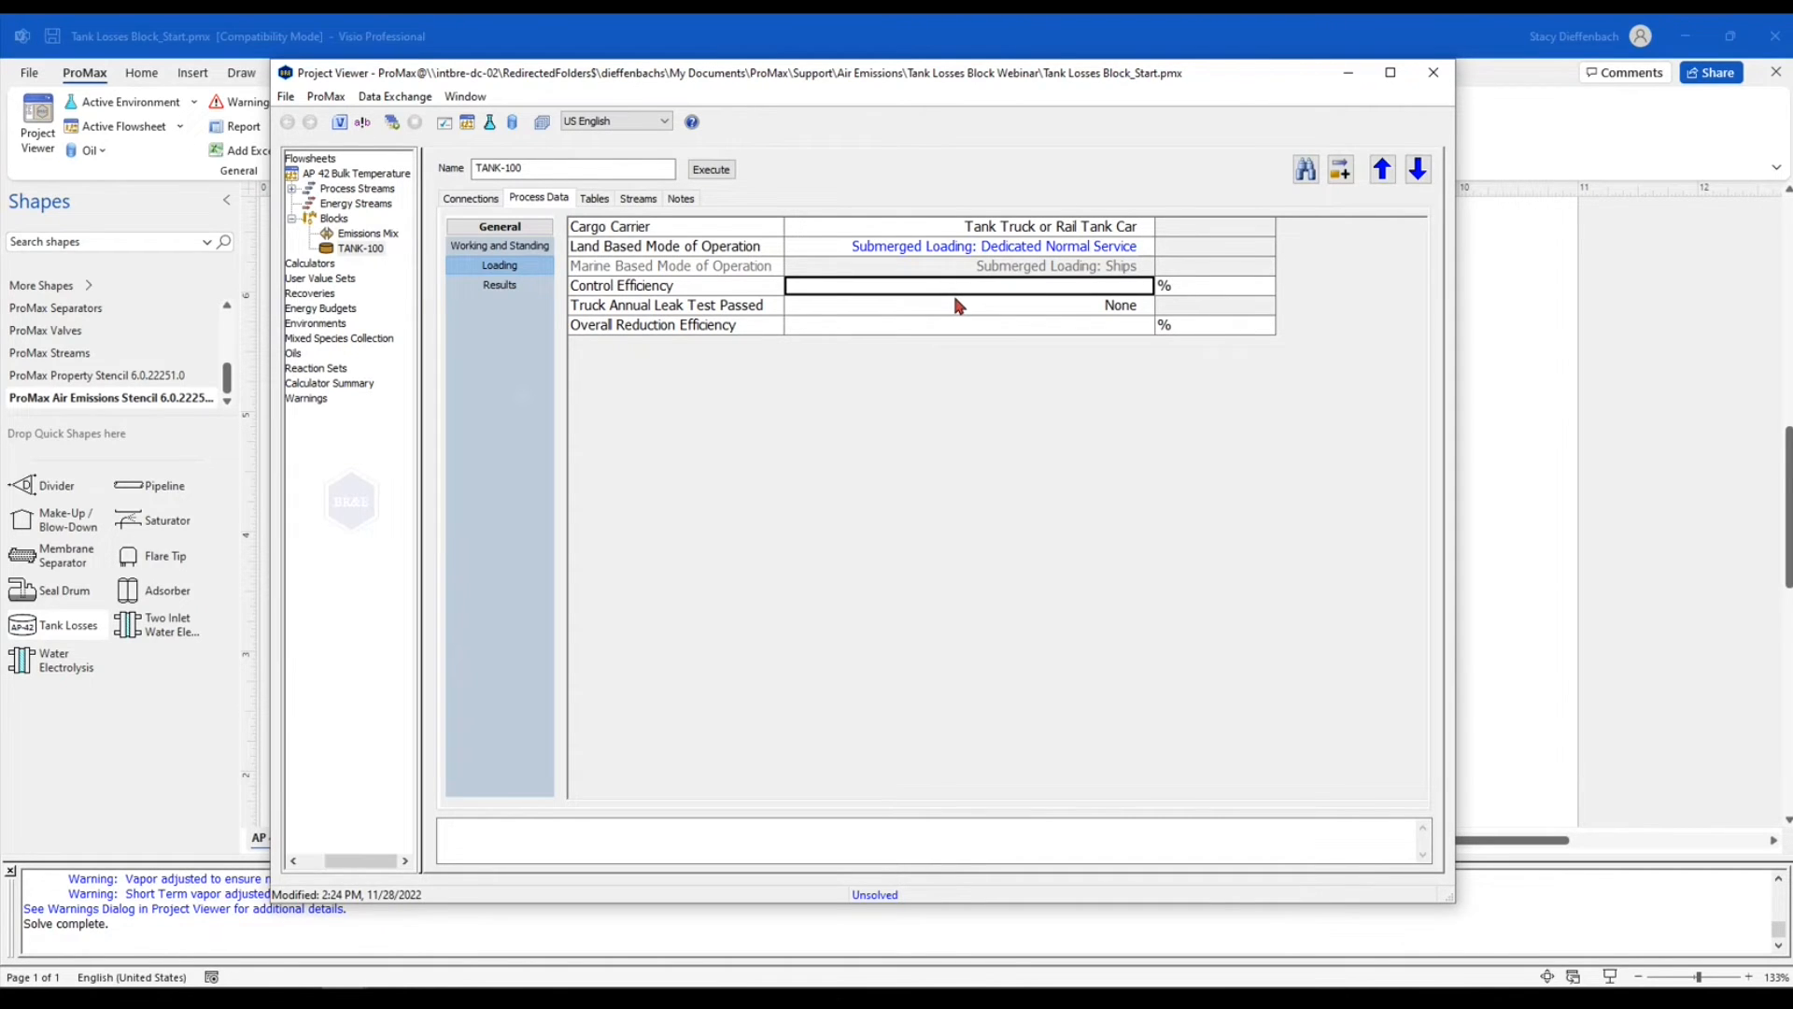
pyautogui.write('98')
# Set the truck annual leak test passed to MACT-Level in the loading data
pyautogui.click(958, 306)
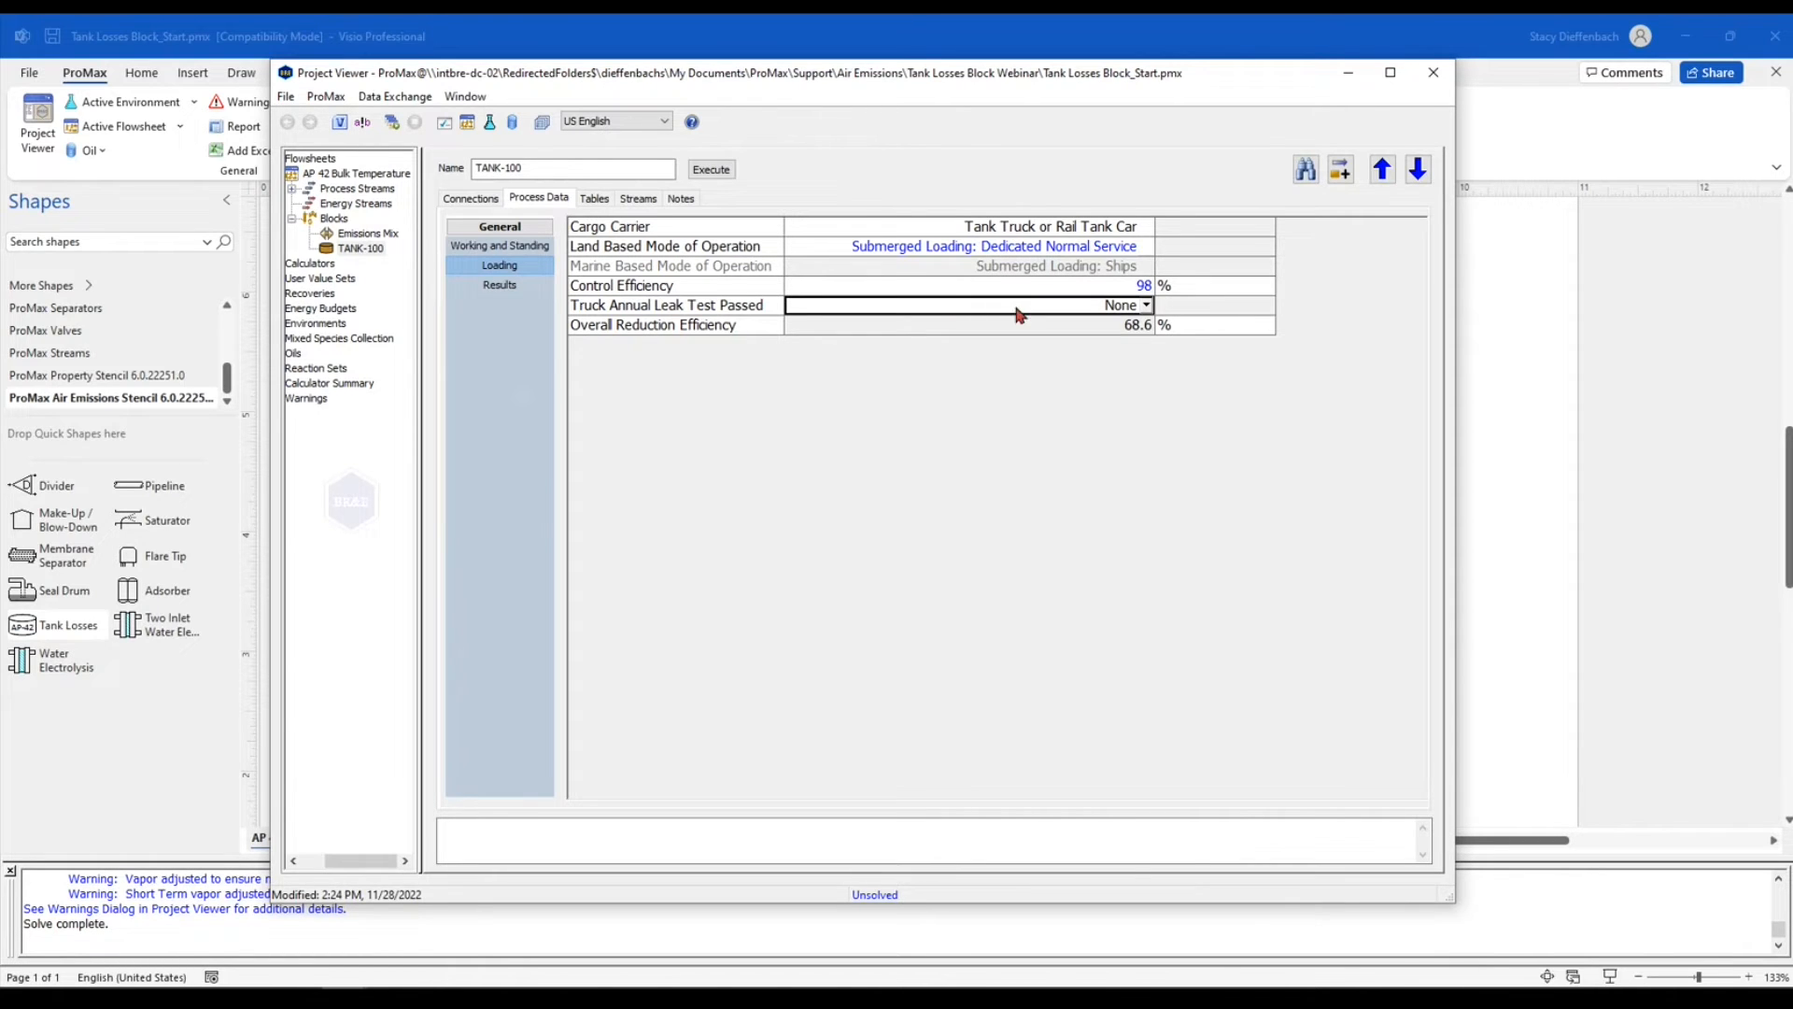
pyautogui.click(1147, 309)
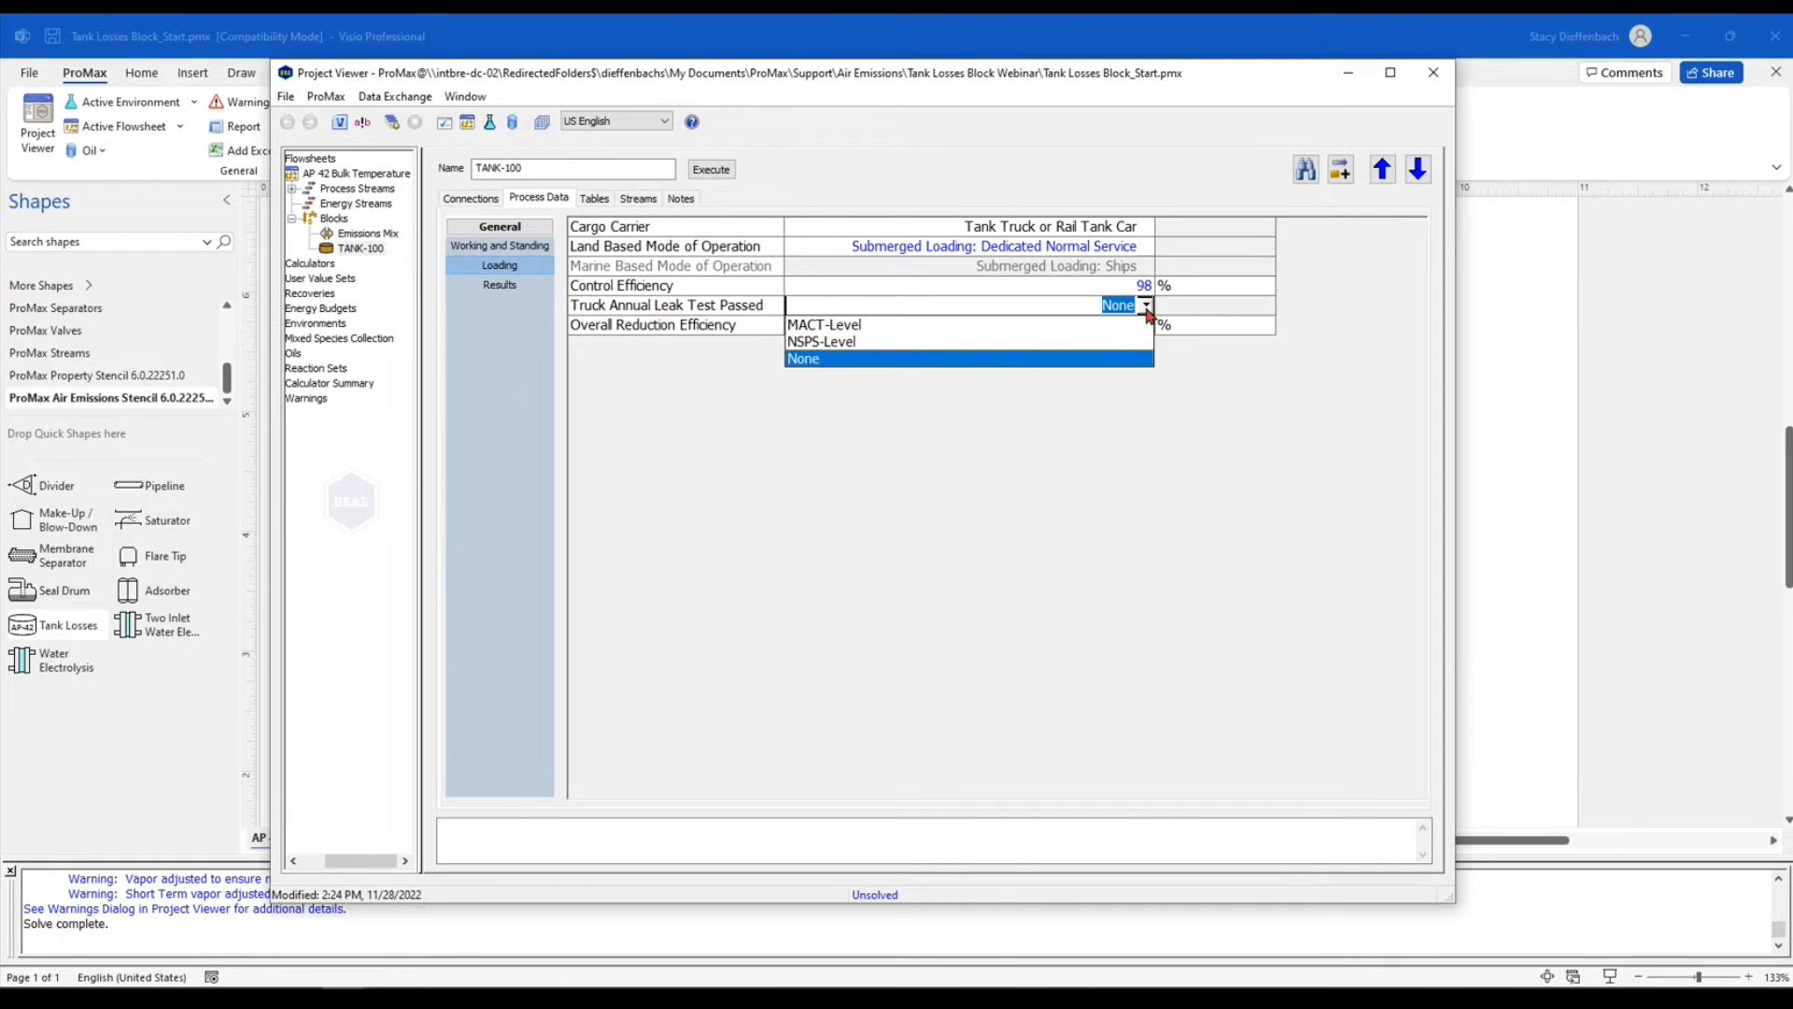
pyautogui.click(1016, 326)
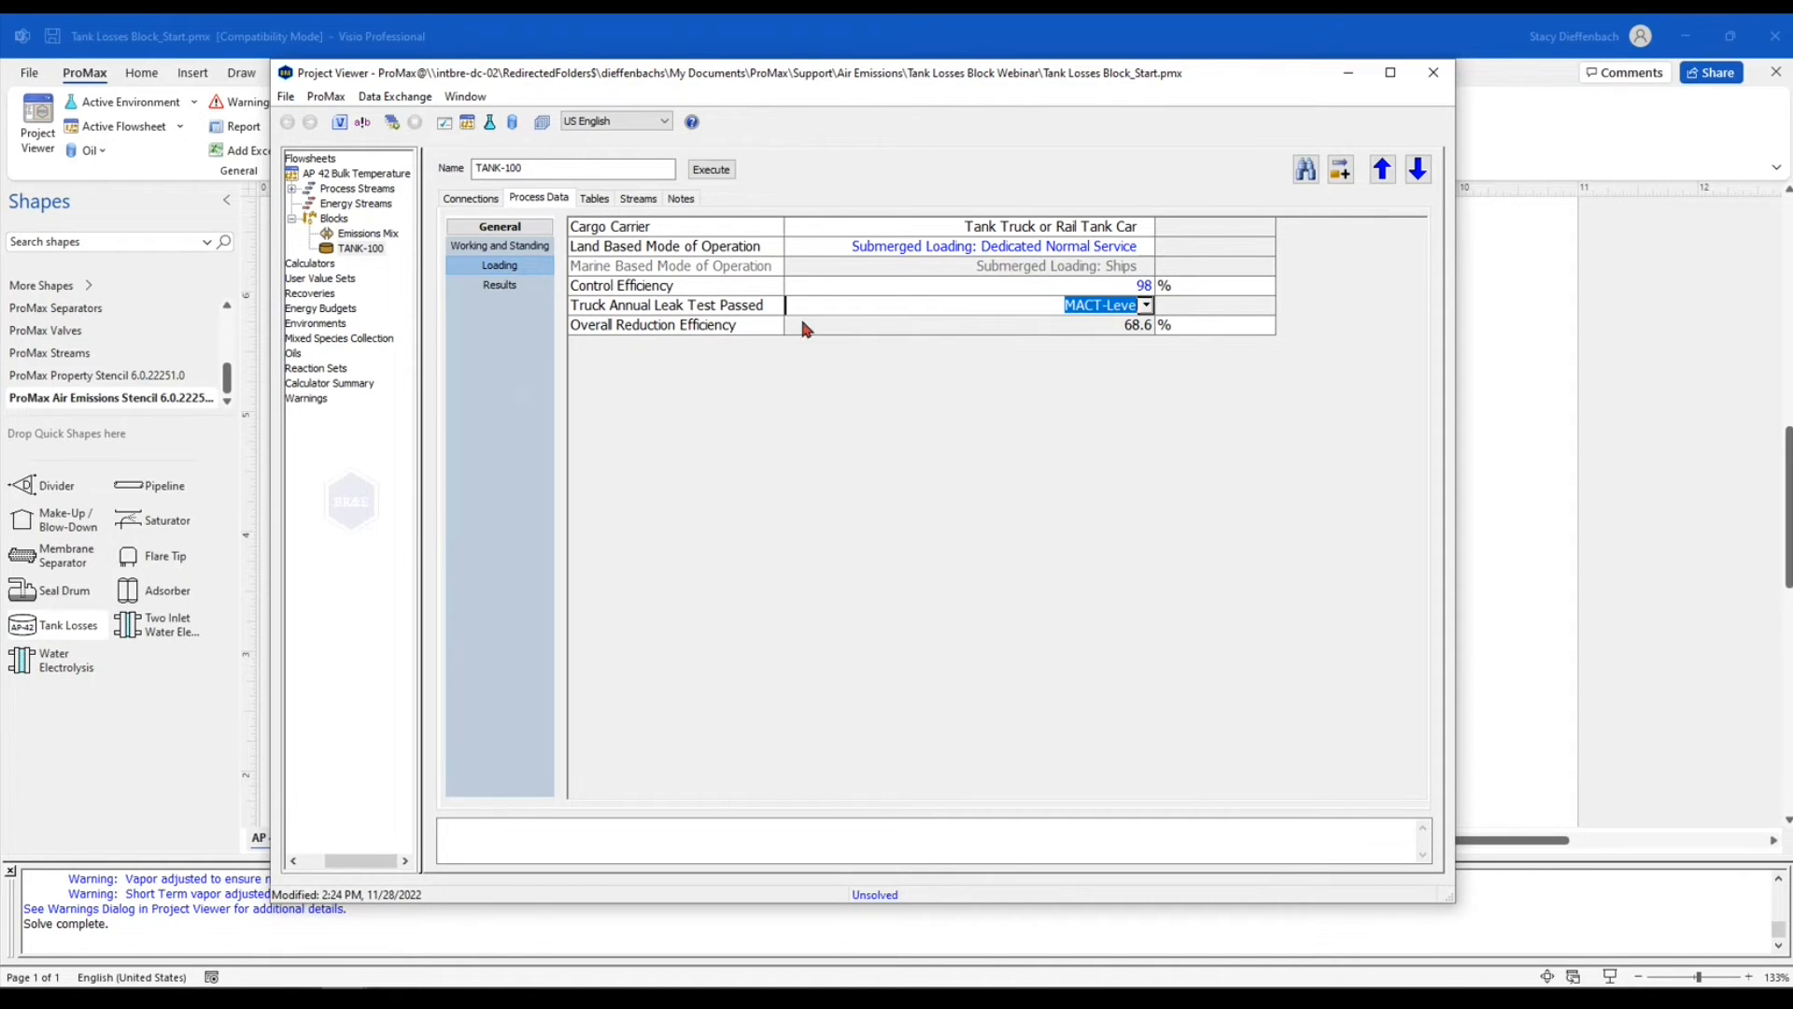
pyautogui.press('Return')
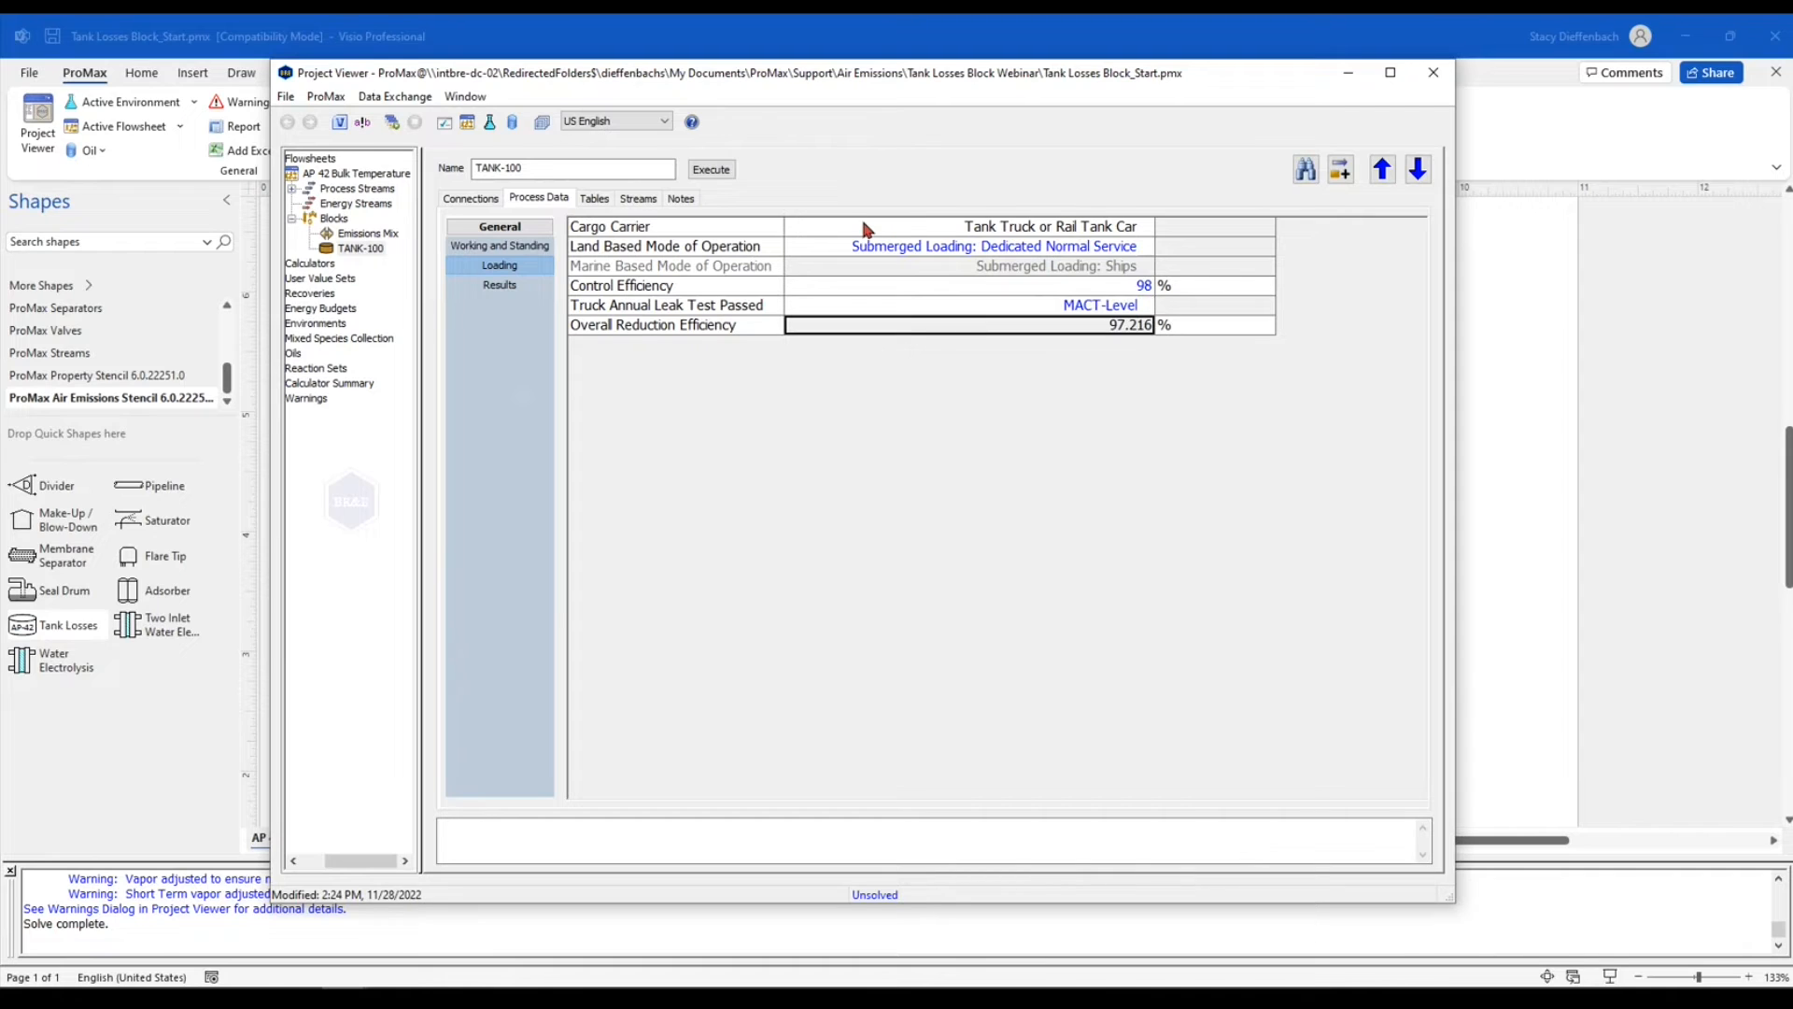
# Open the tank block's results summary, widen its row-label column, and execute the project
pyautogui.moveTo(1130, 336)
pyautogui.click(502, 291)
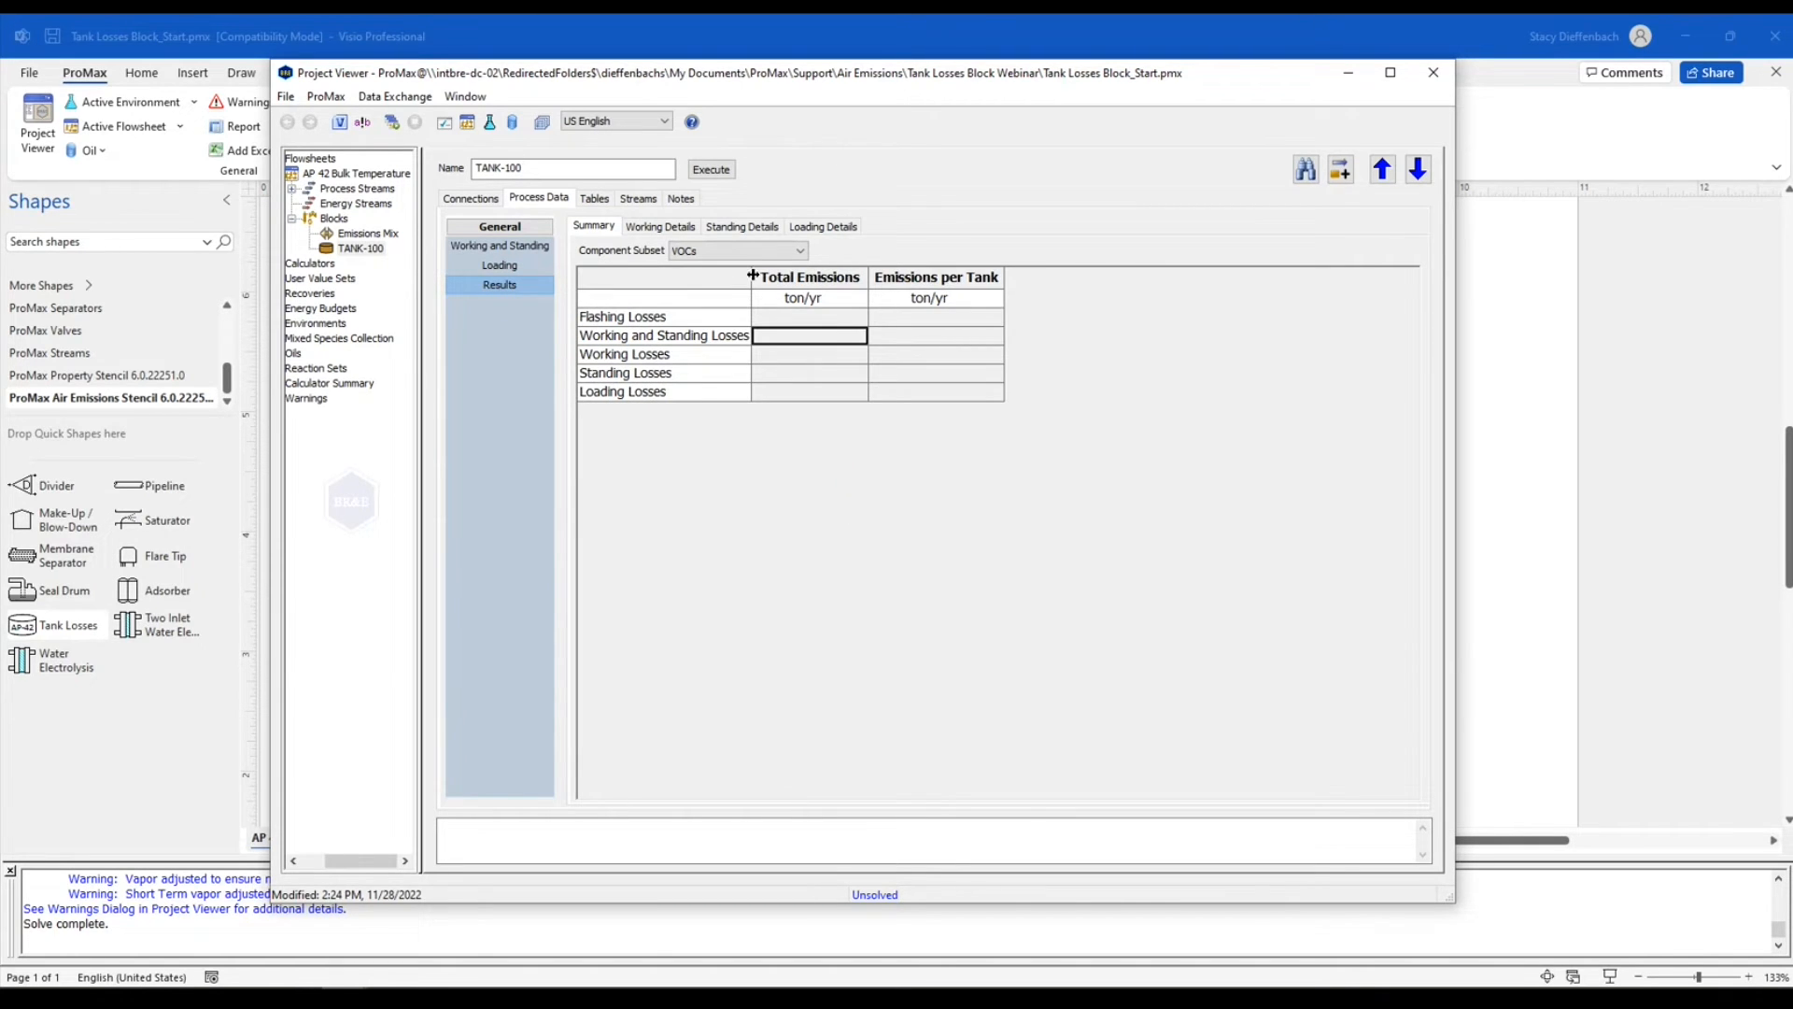
pyautogui.moveTo(752, 280); pyautogui.dragTo(782, 299)
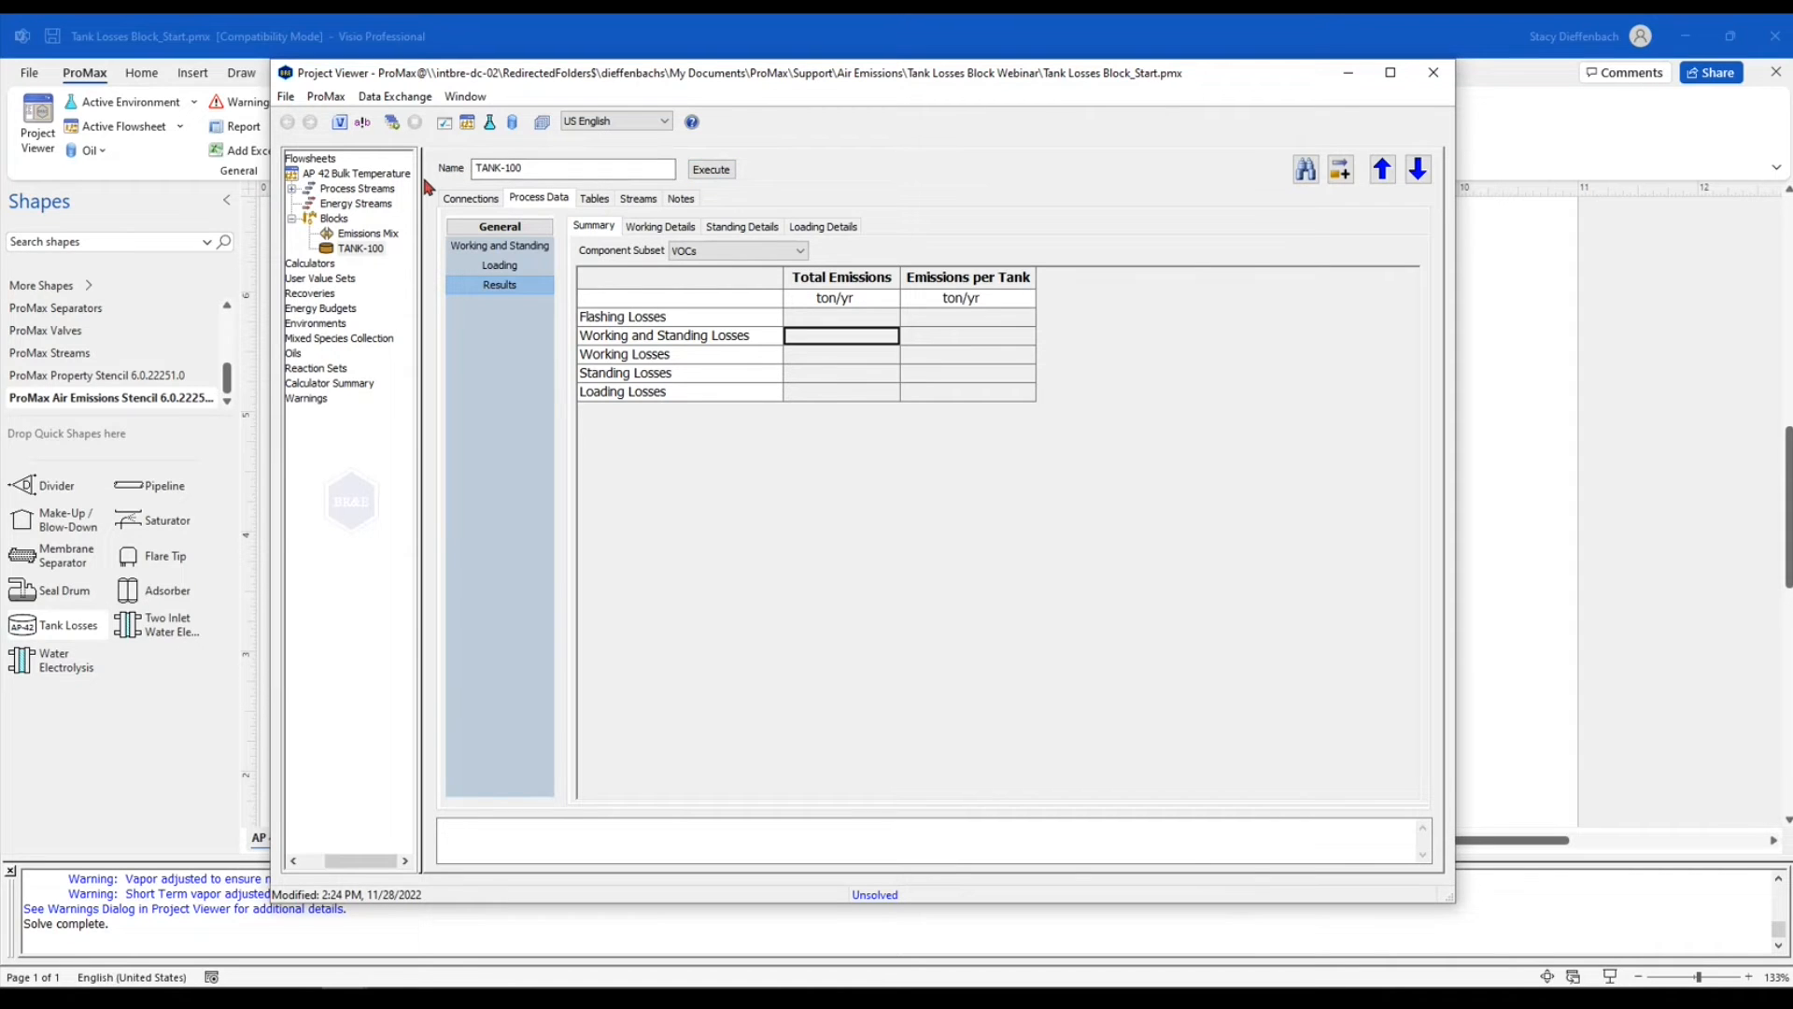
pyautogui.click(392, 126)
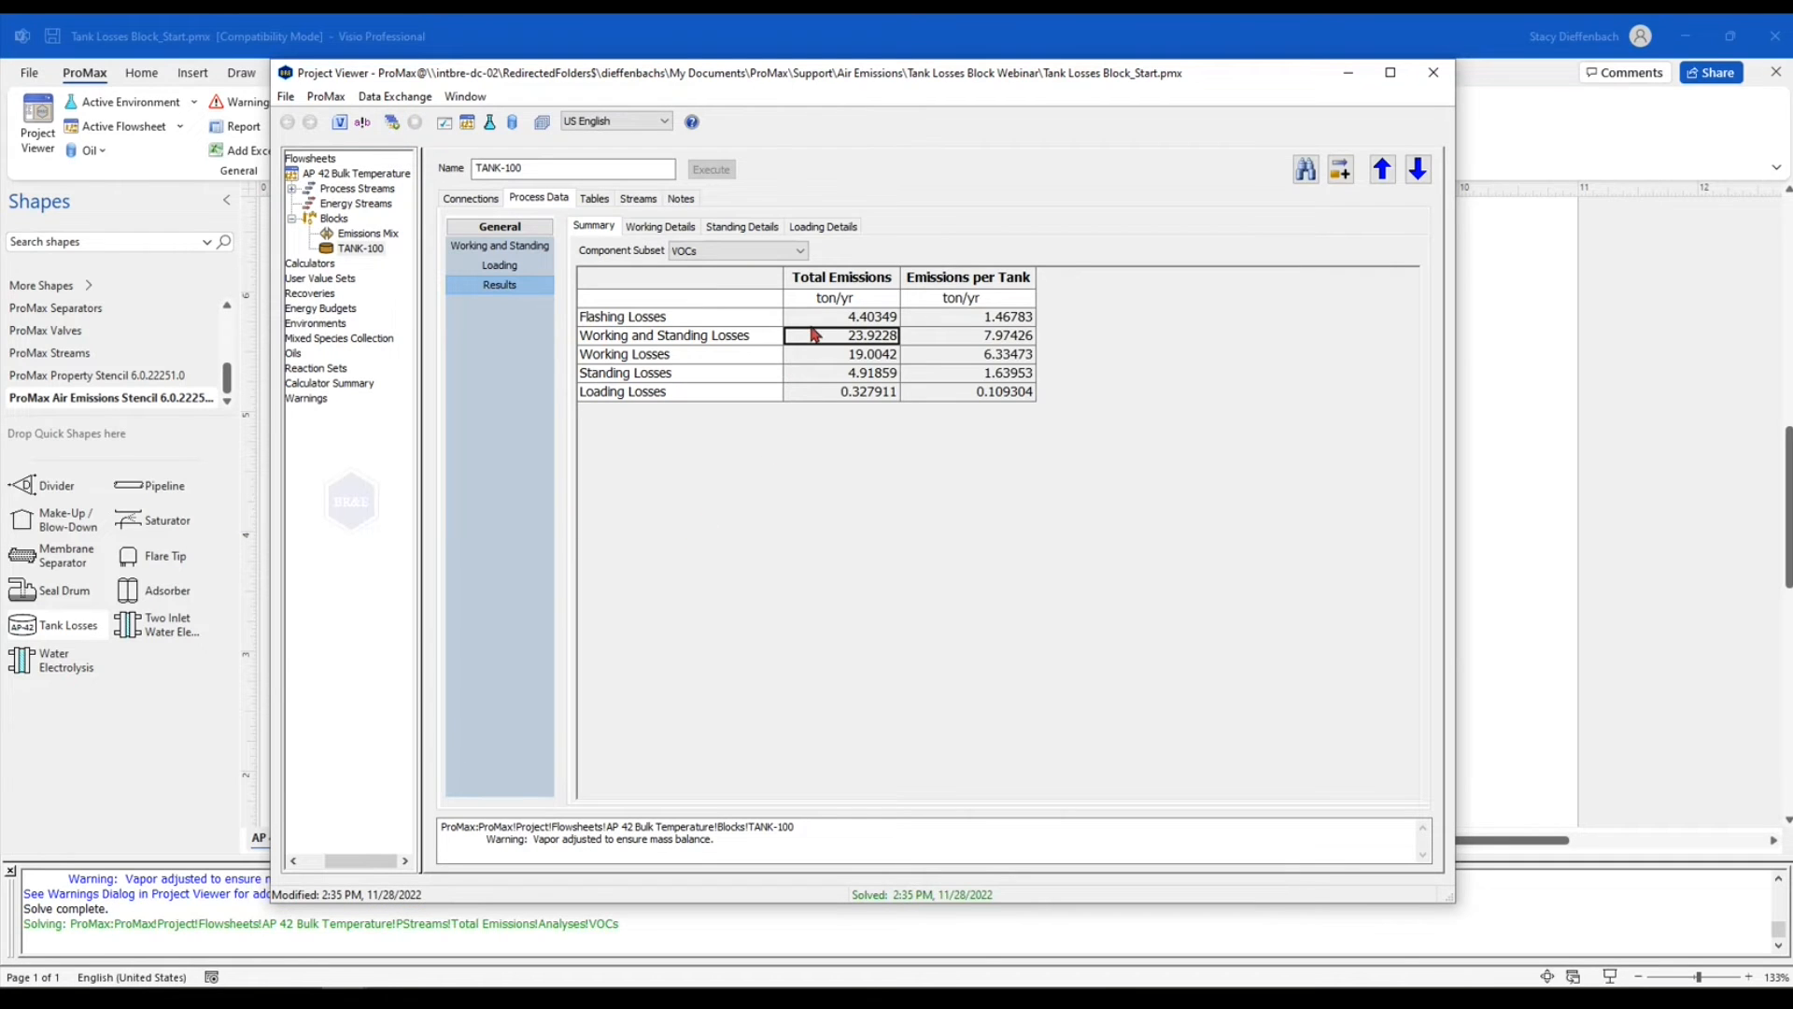
# Review the VOC emissions for flashing, working, standing and loading losses in the results summary
pyautogui.click(759, 324)
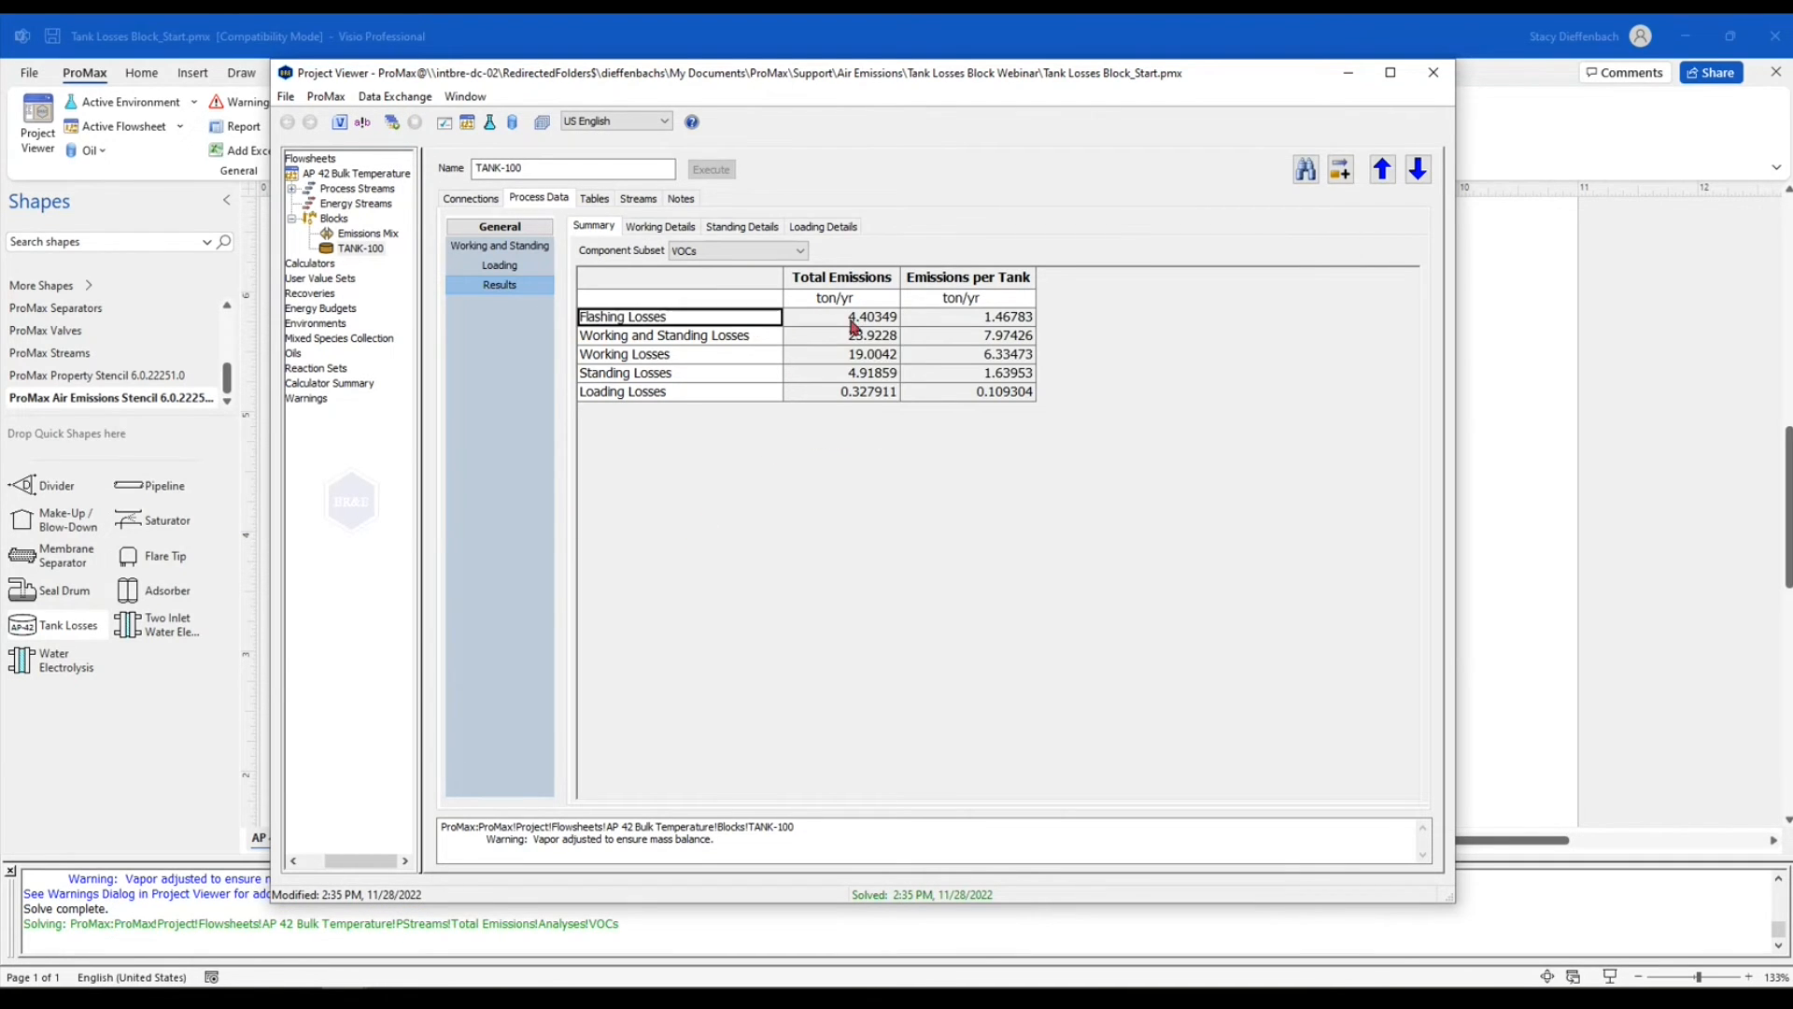
pyautogui.click(675, 343)
pyautogui.click(678, 353)
pyautogui.click(683, 375)
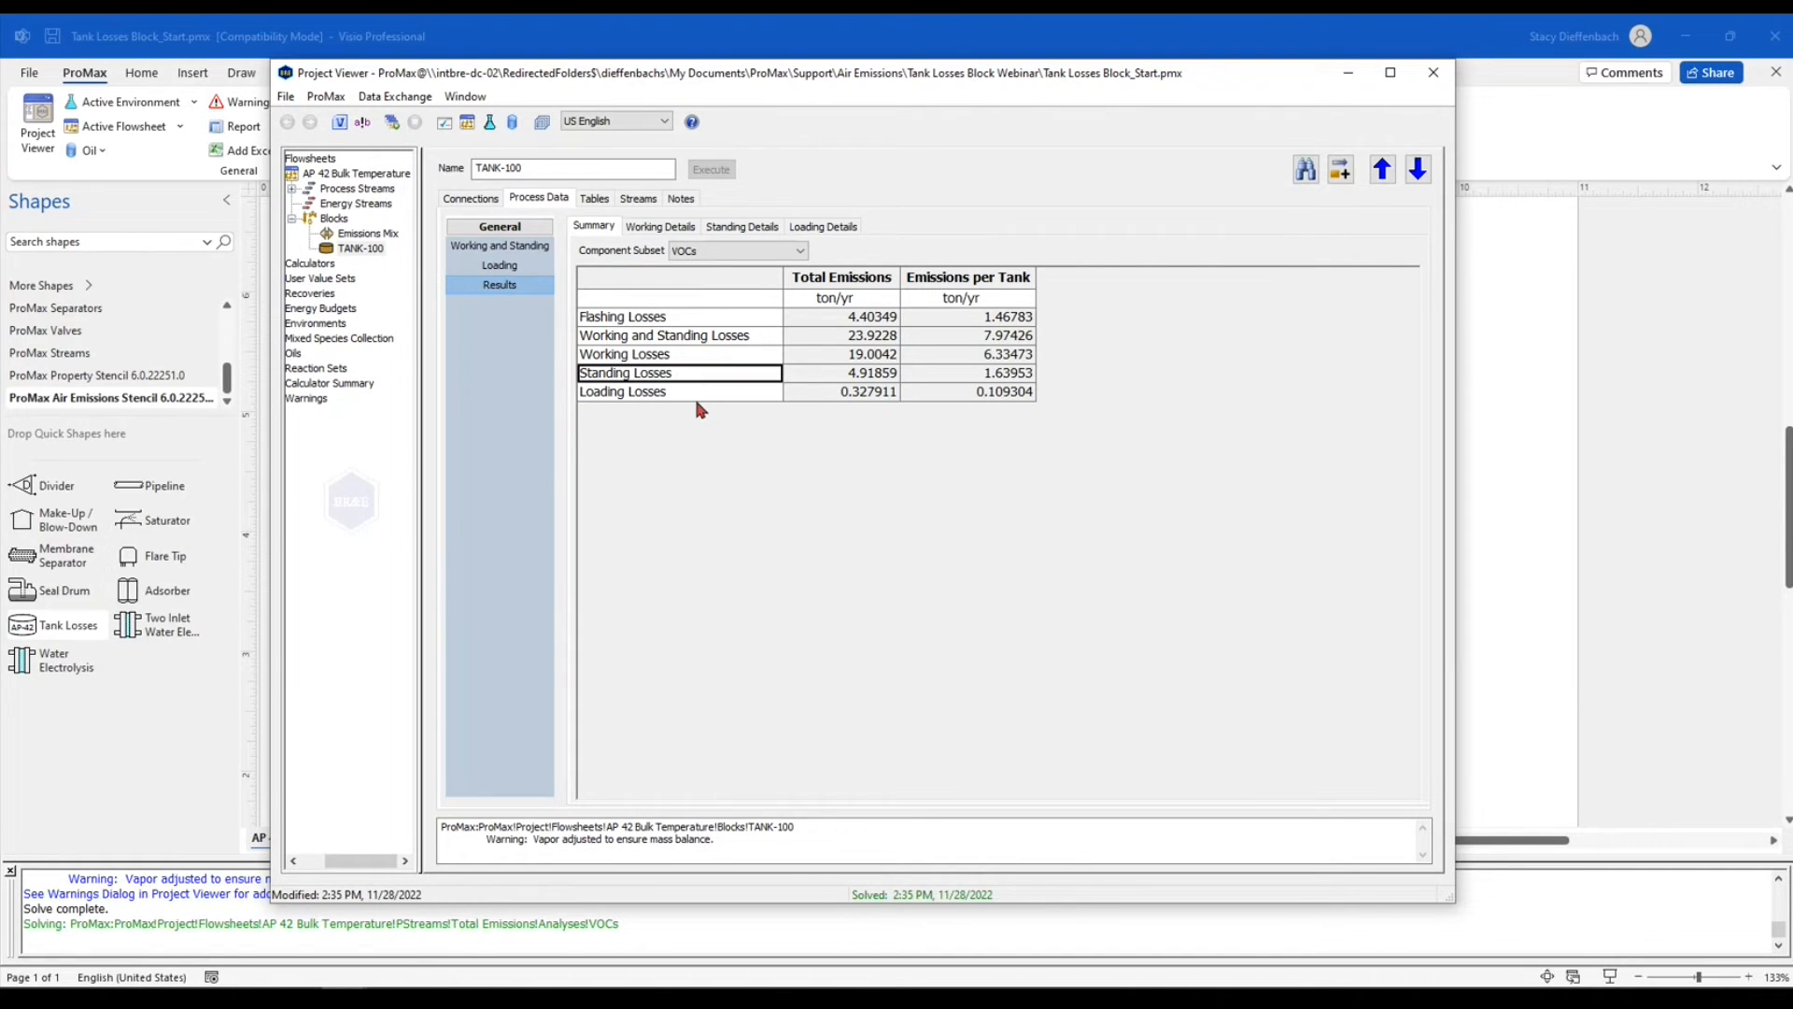
pyautogui.click(696, 393)
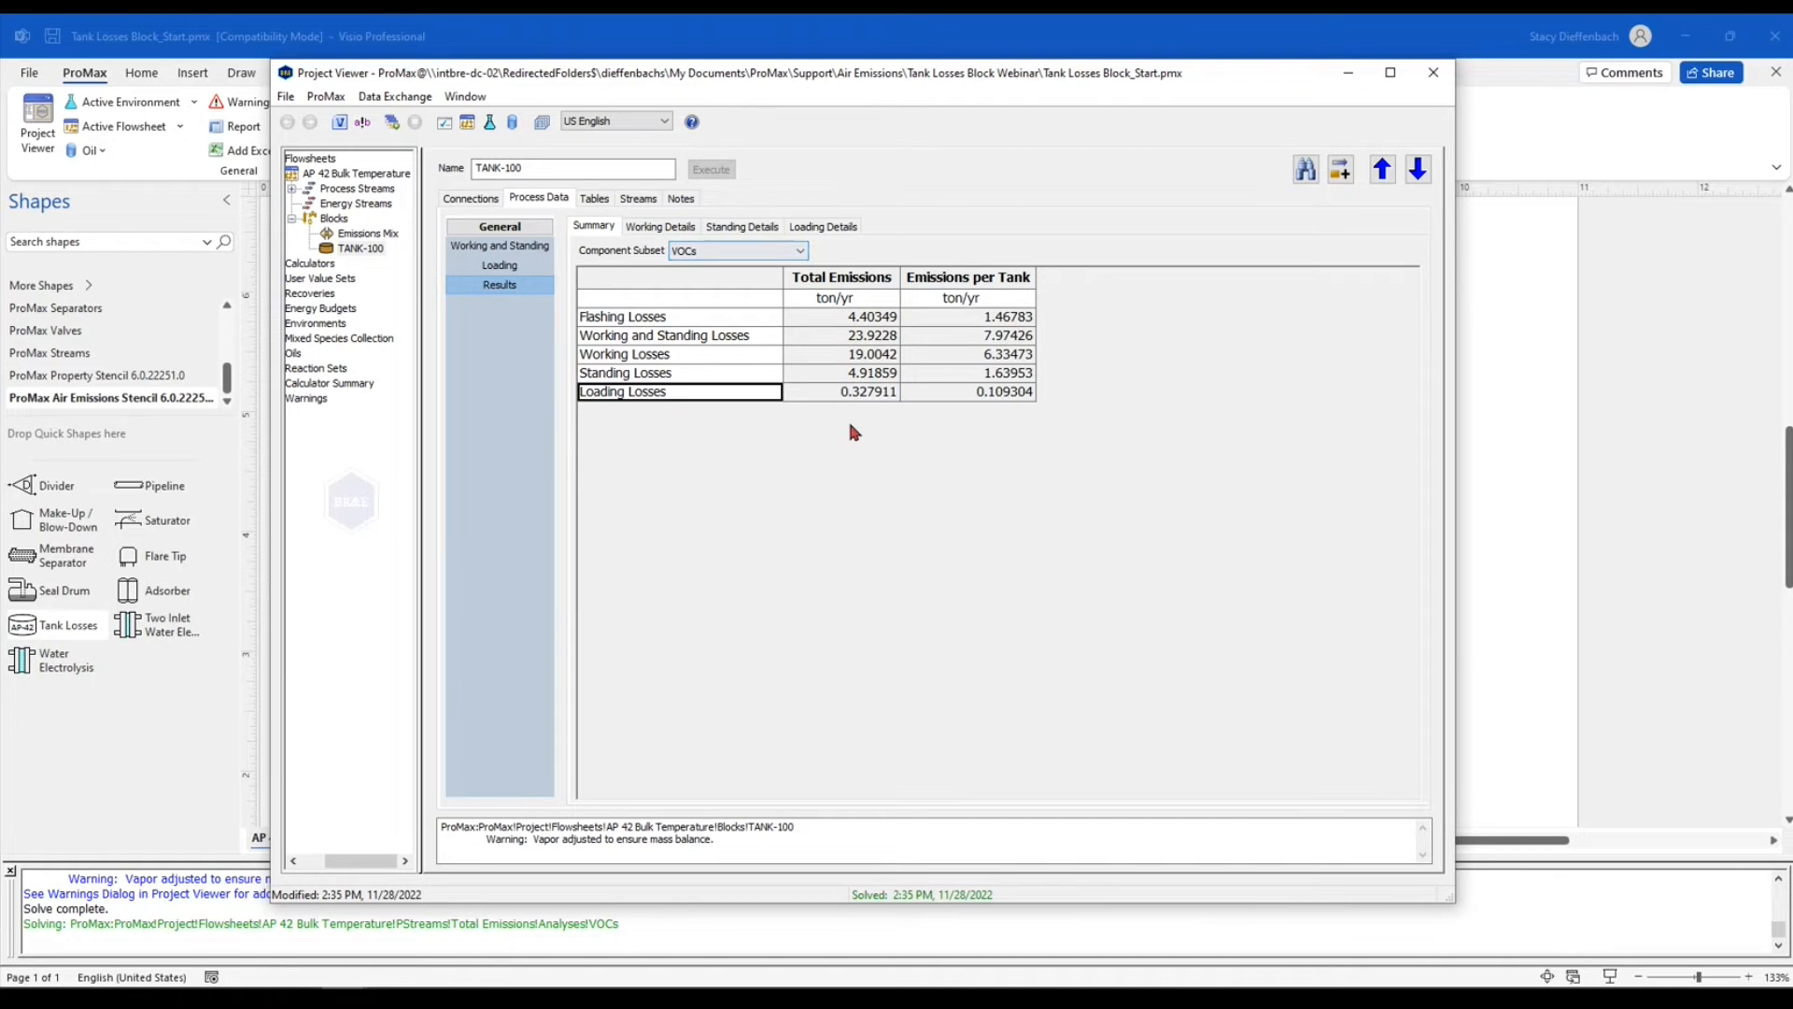
# View the emissions summary for the All Selected component subset and return it to VOCs
pyautogui.click(801, 252)
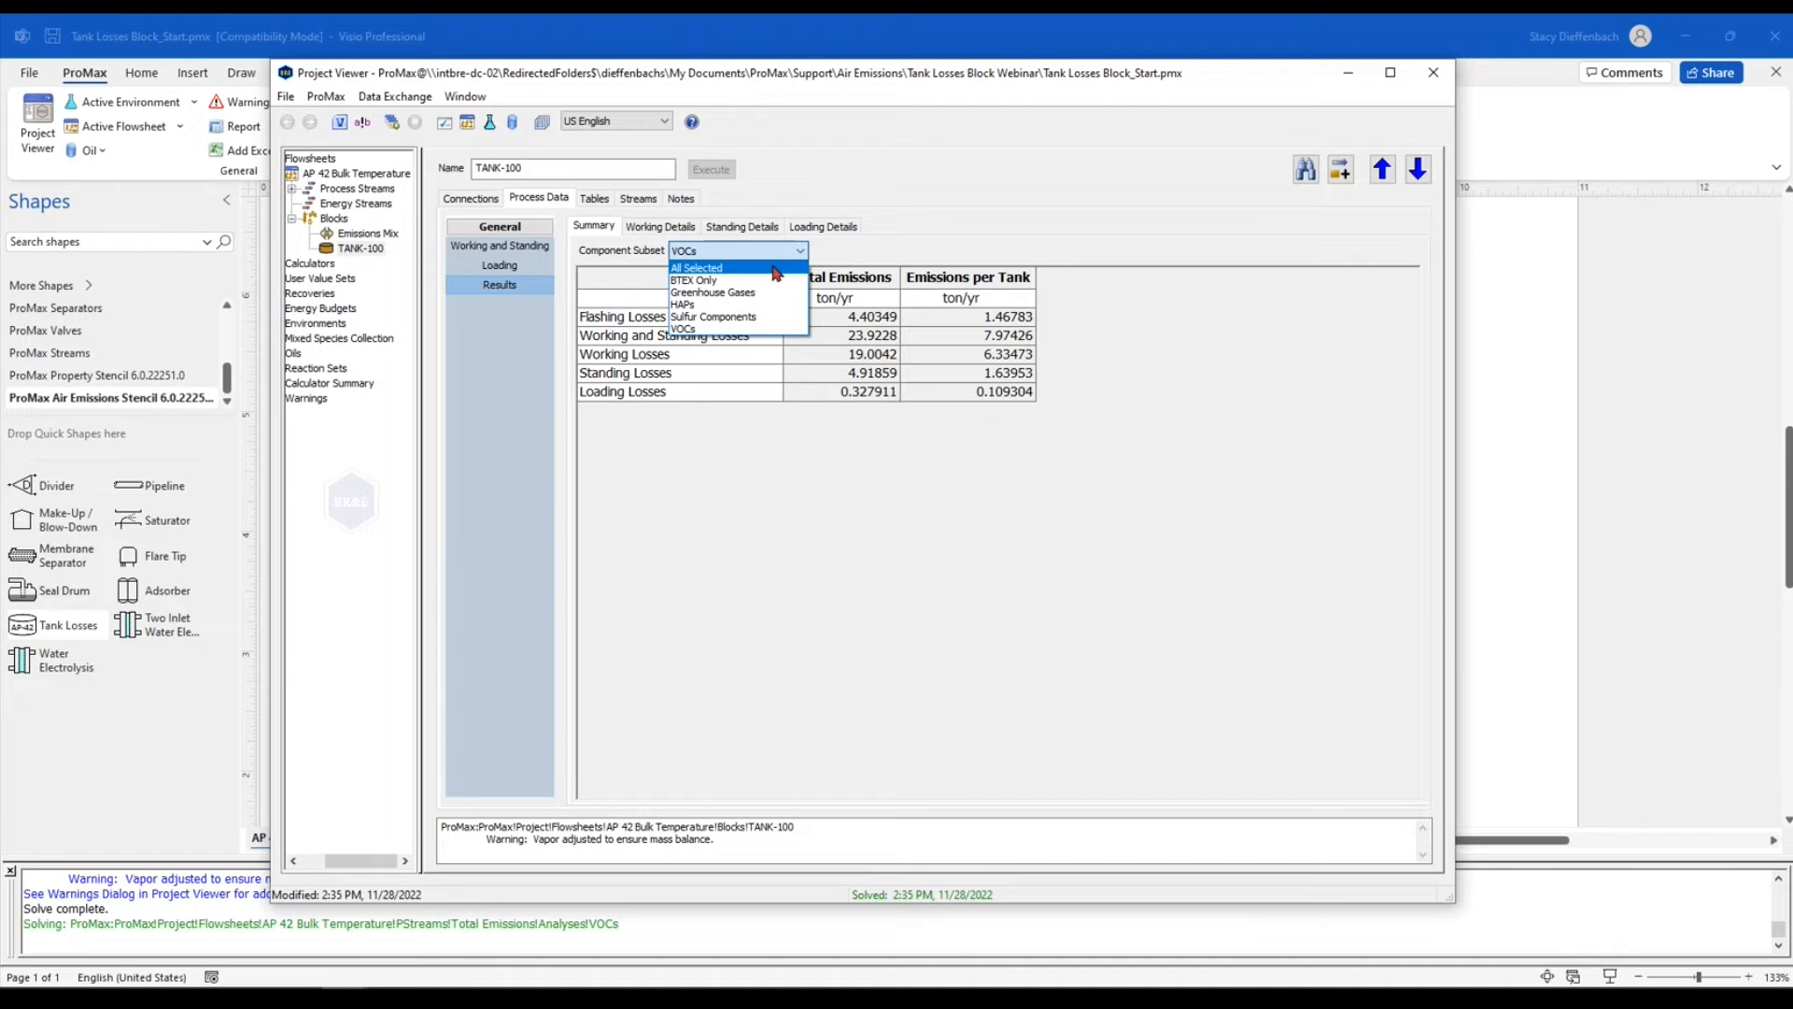
pyautogui.click(775, 271)
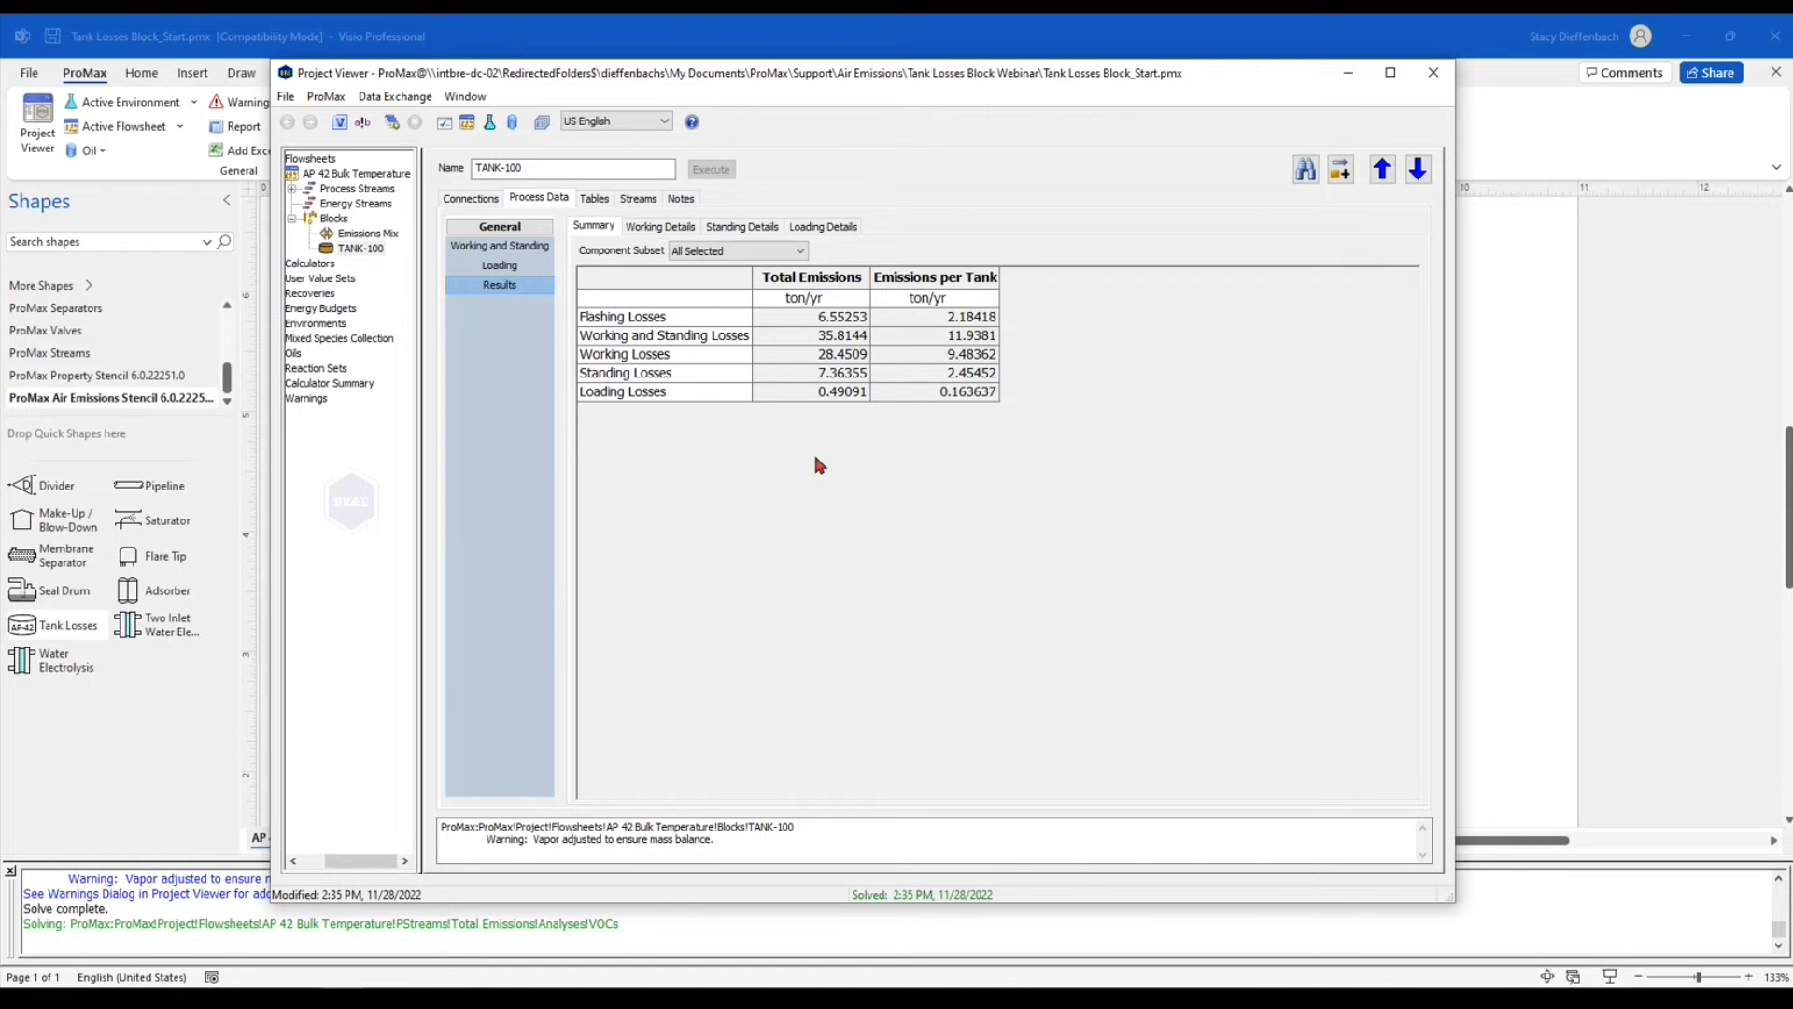
pyautogui.click(802, 252)
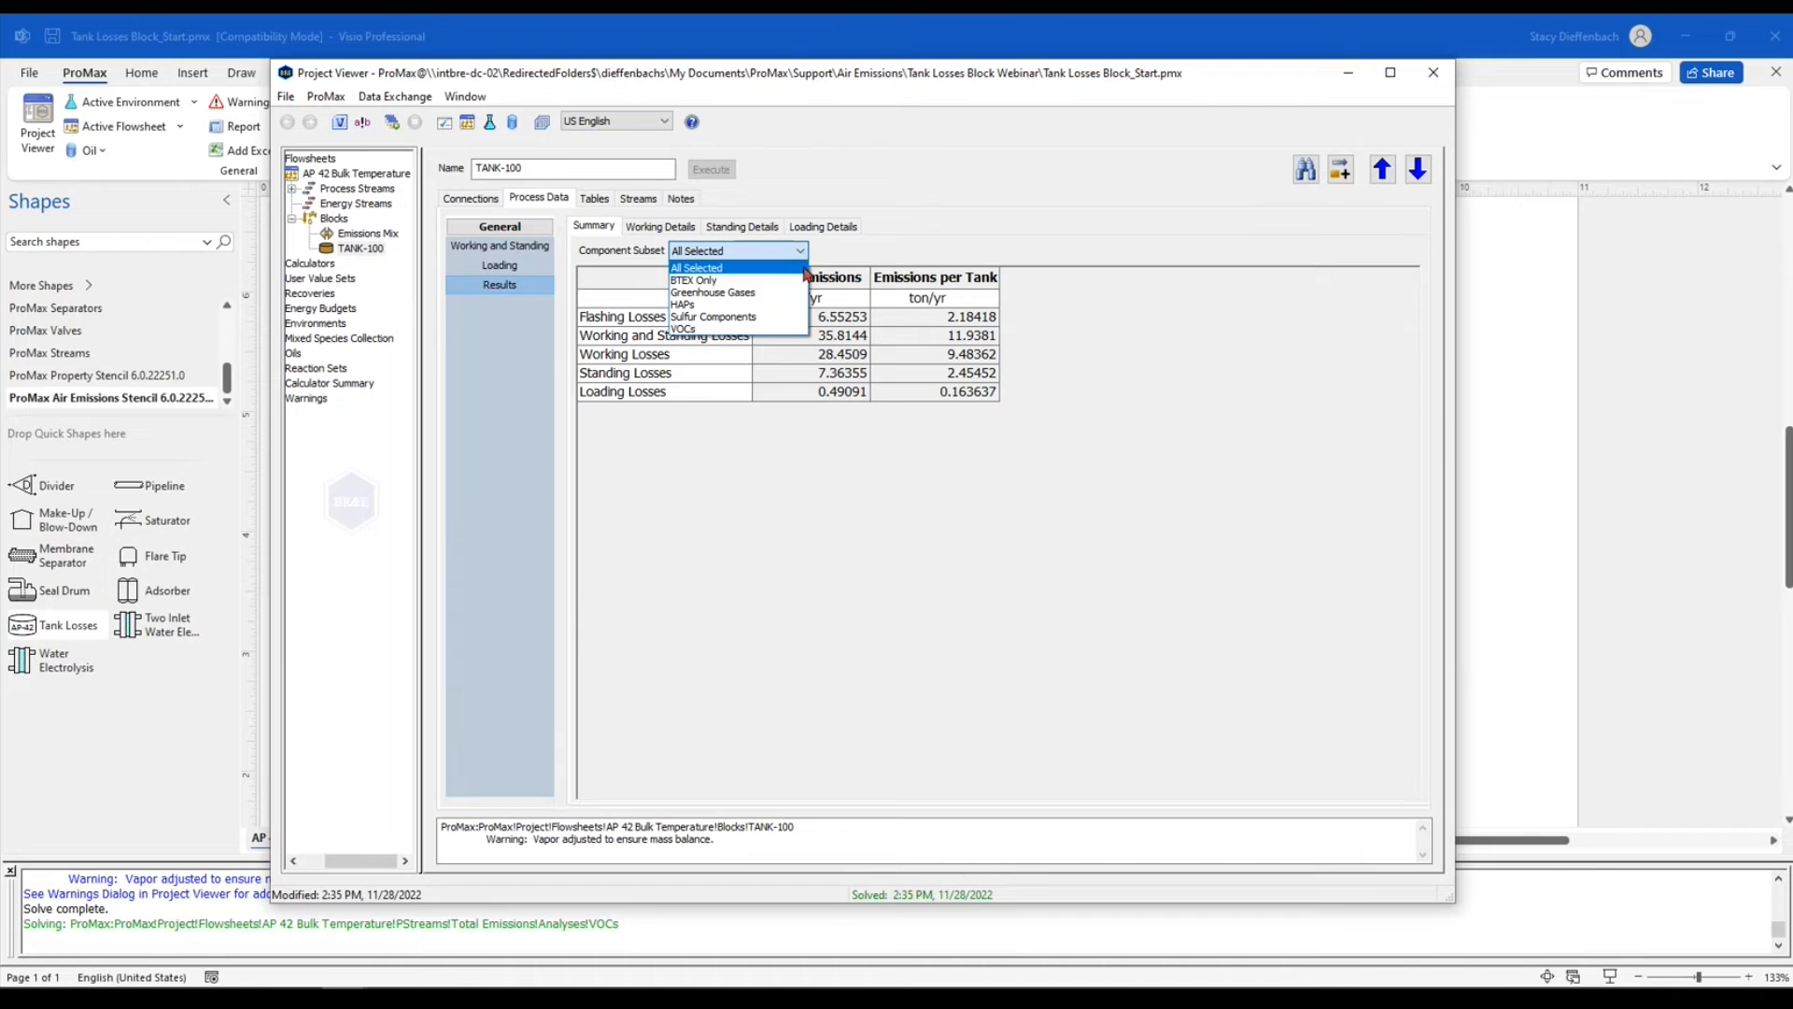
pyautogui.click(778, 328)
pyautogui.click(866, 380)
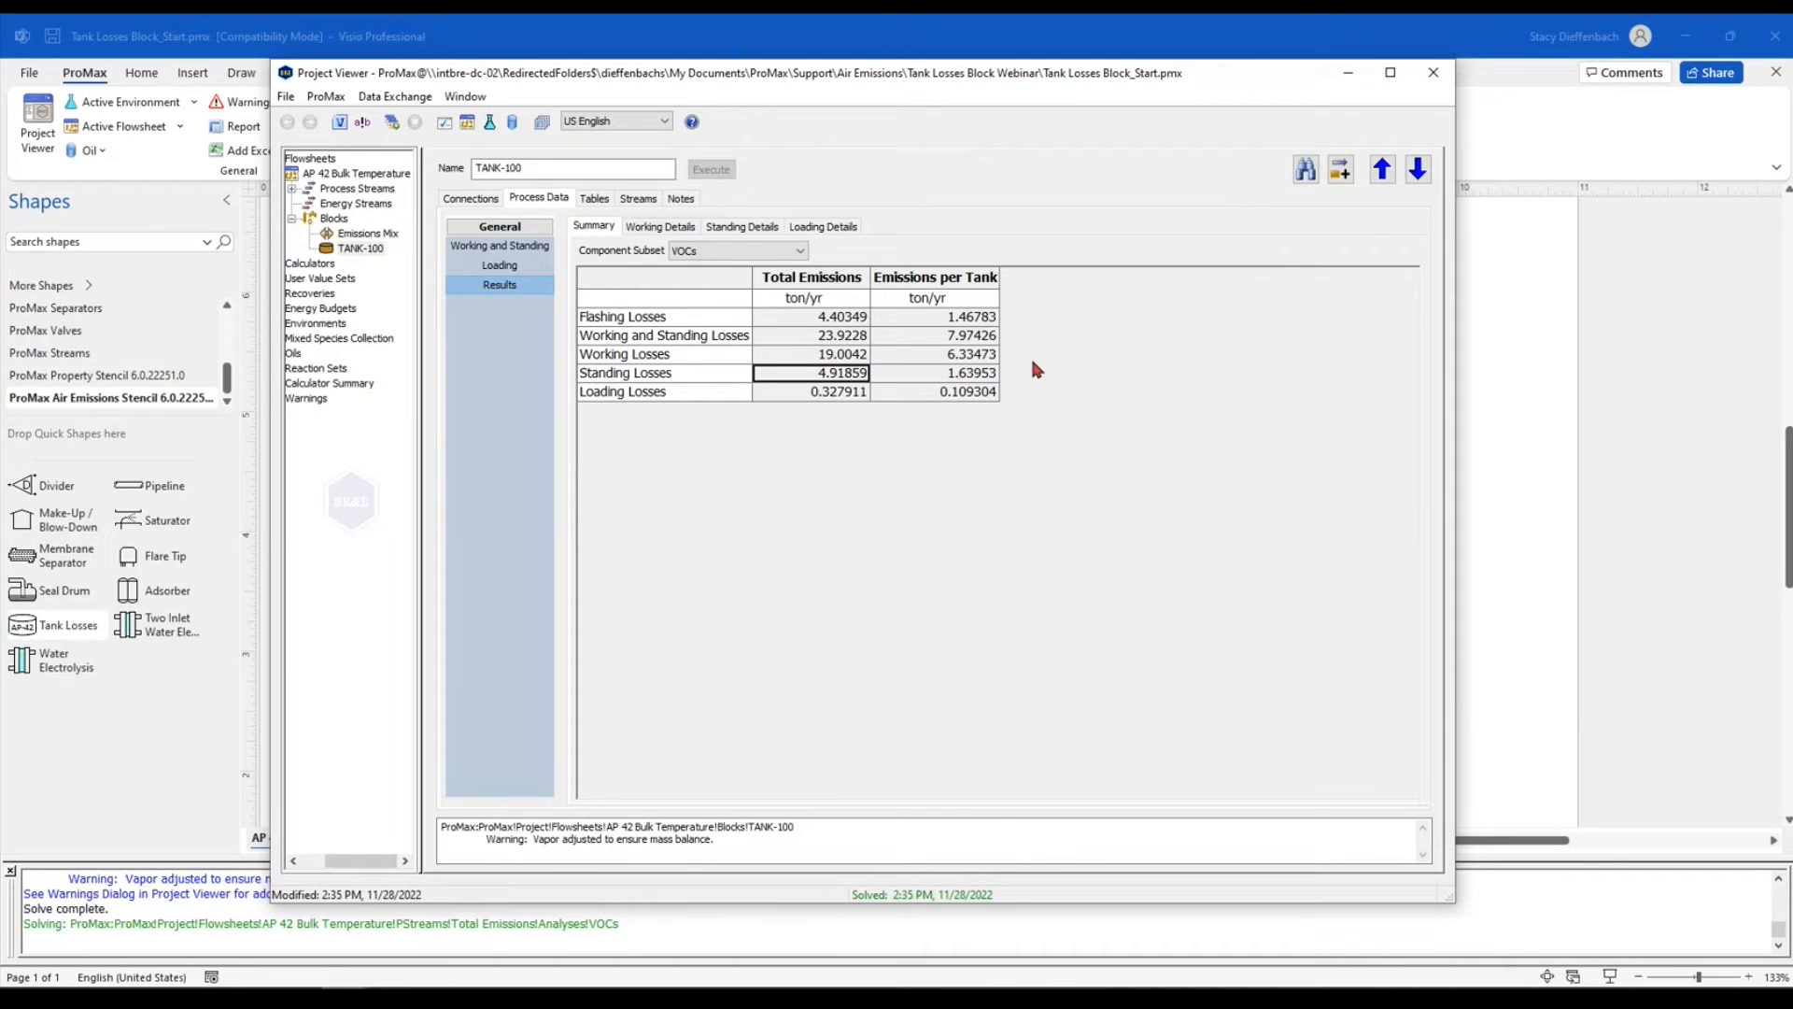
# Examine the tank's working, standing and loading details, and check the summary's component subset options, keeping VOCs
pyautogui.click(667, 233)
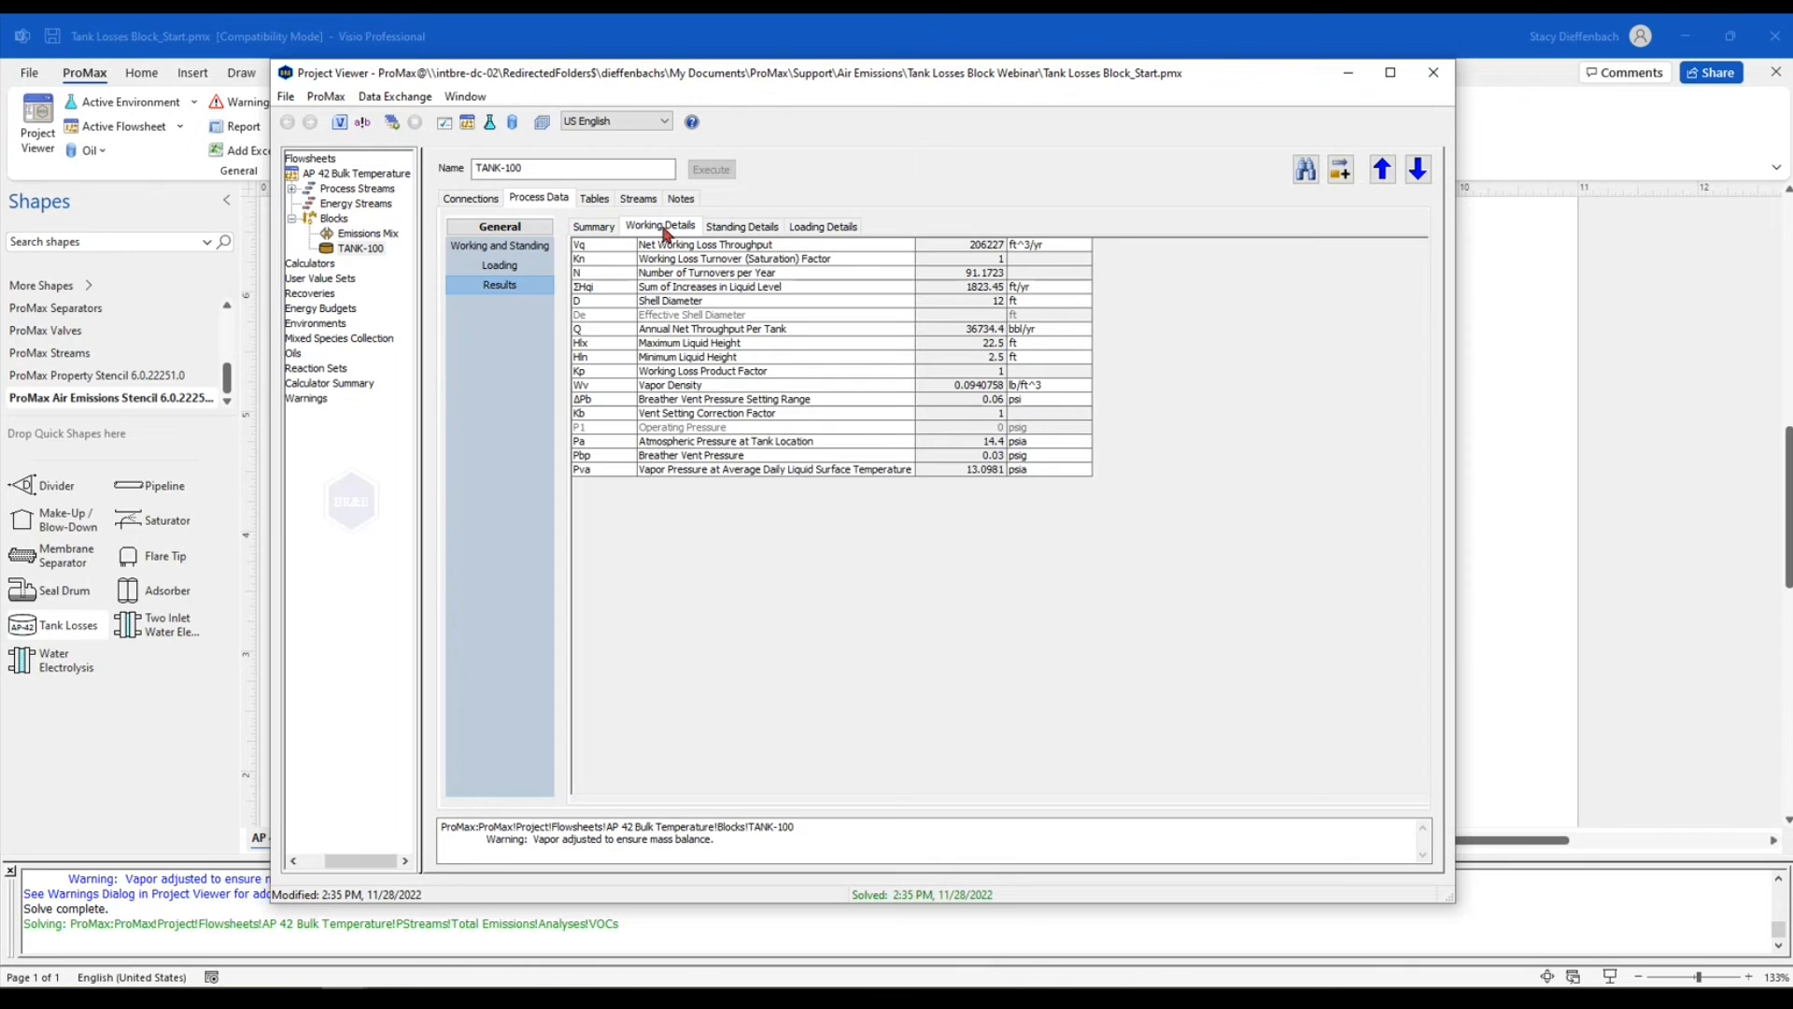
pyautogui.click(742, 234)
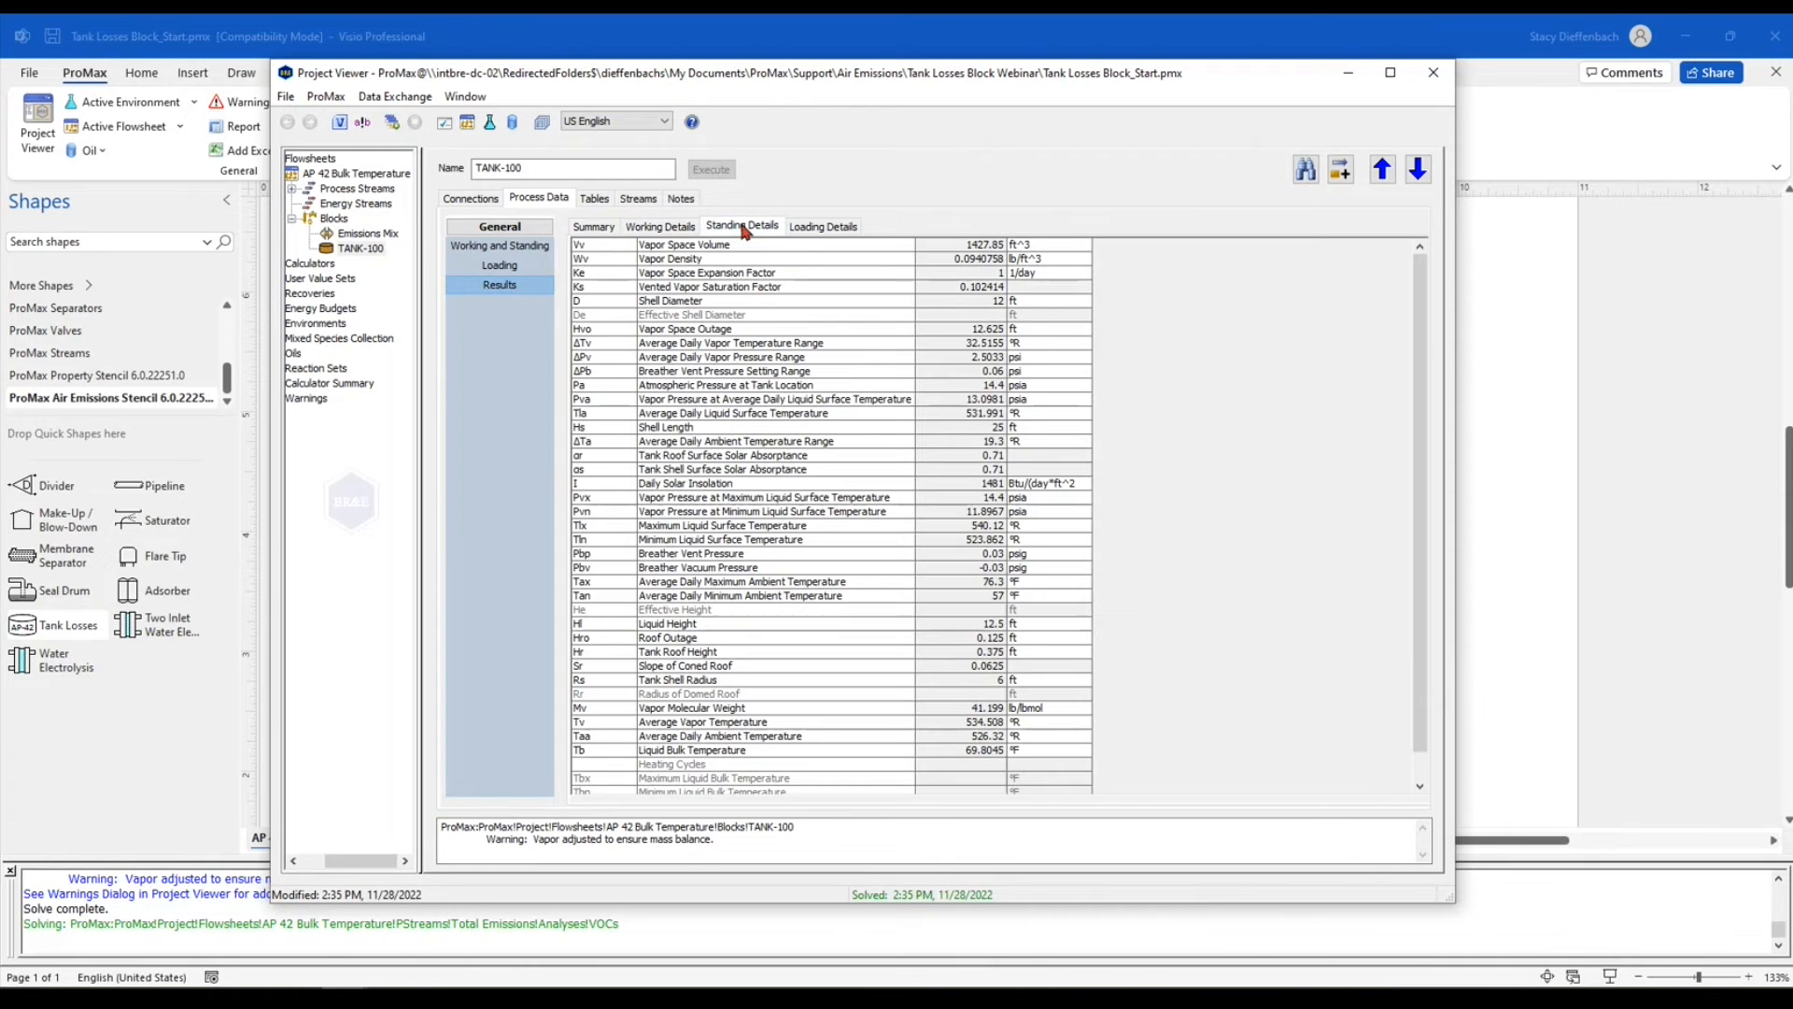
pyautogui.click(808, 230)
pyautogui.click(743, 233)
pyautogui.click(603, 230)
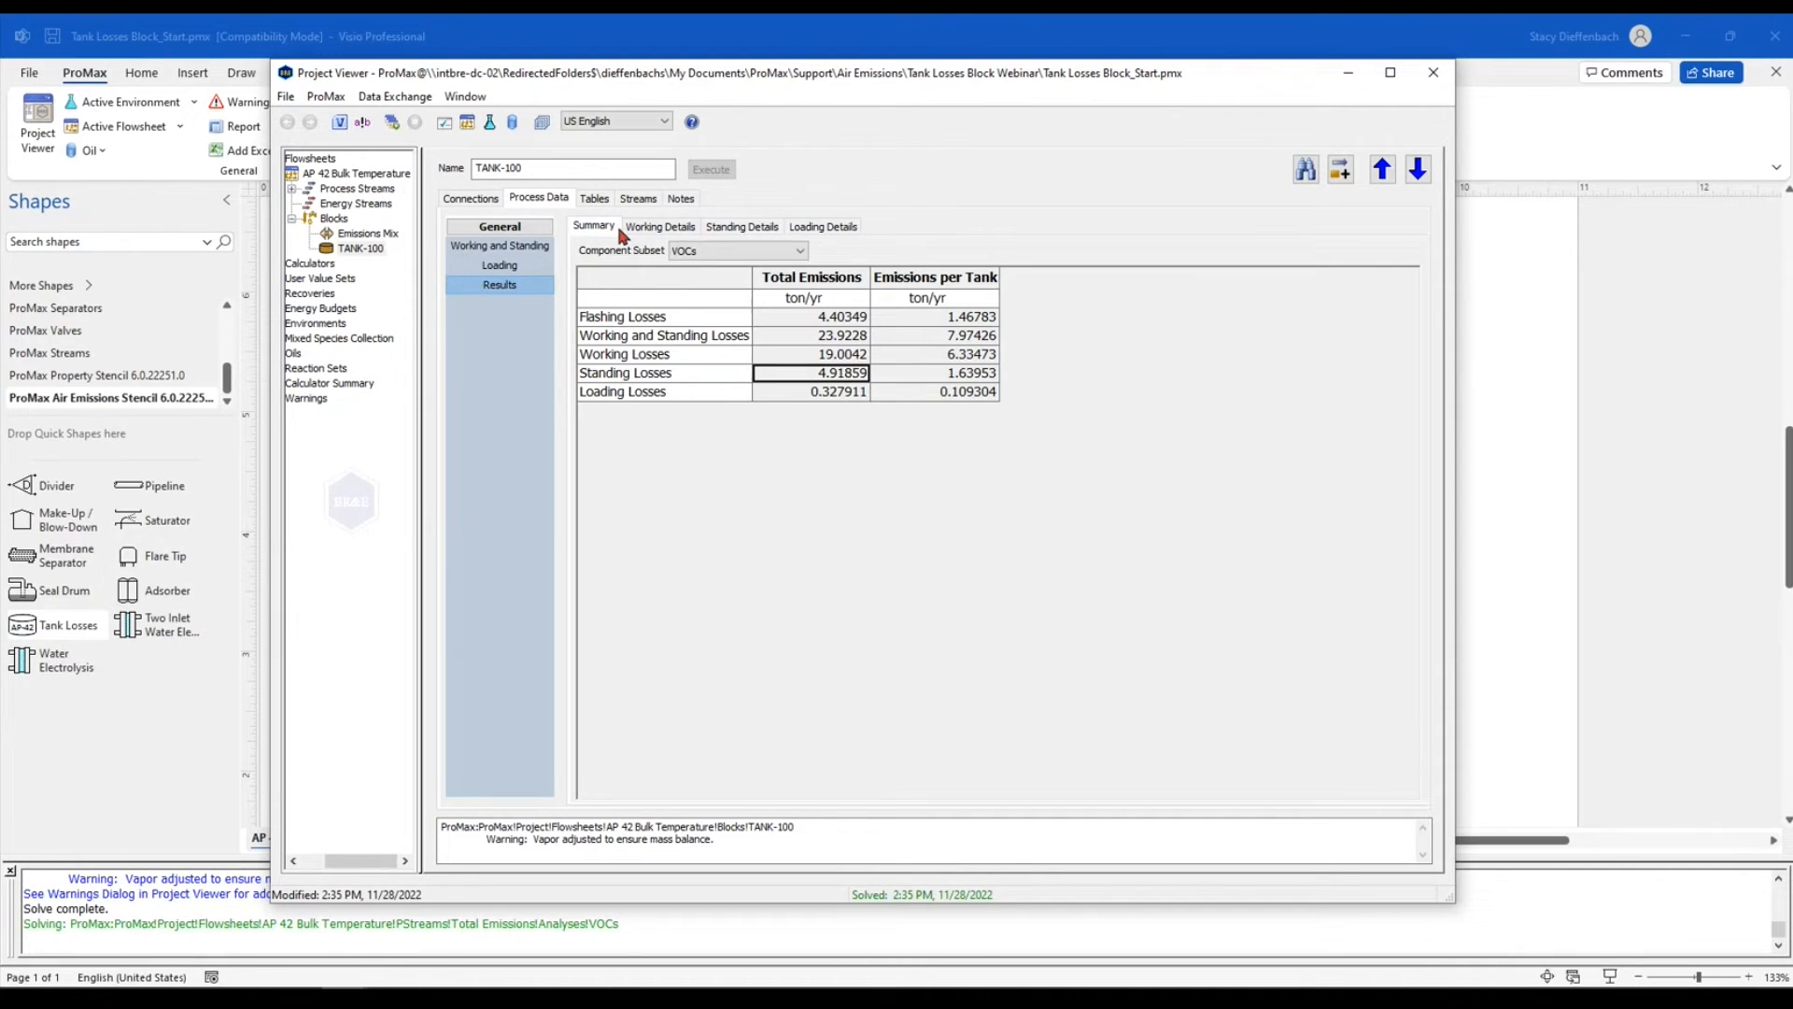
pyautogui.click(741, 253)
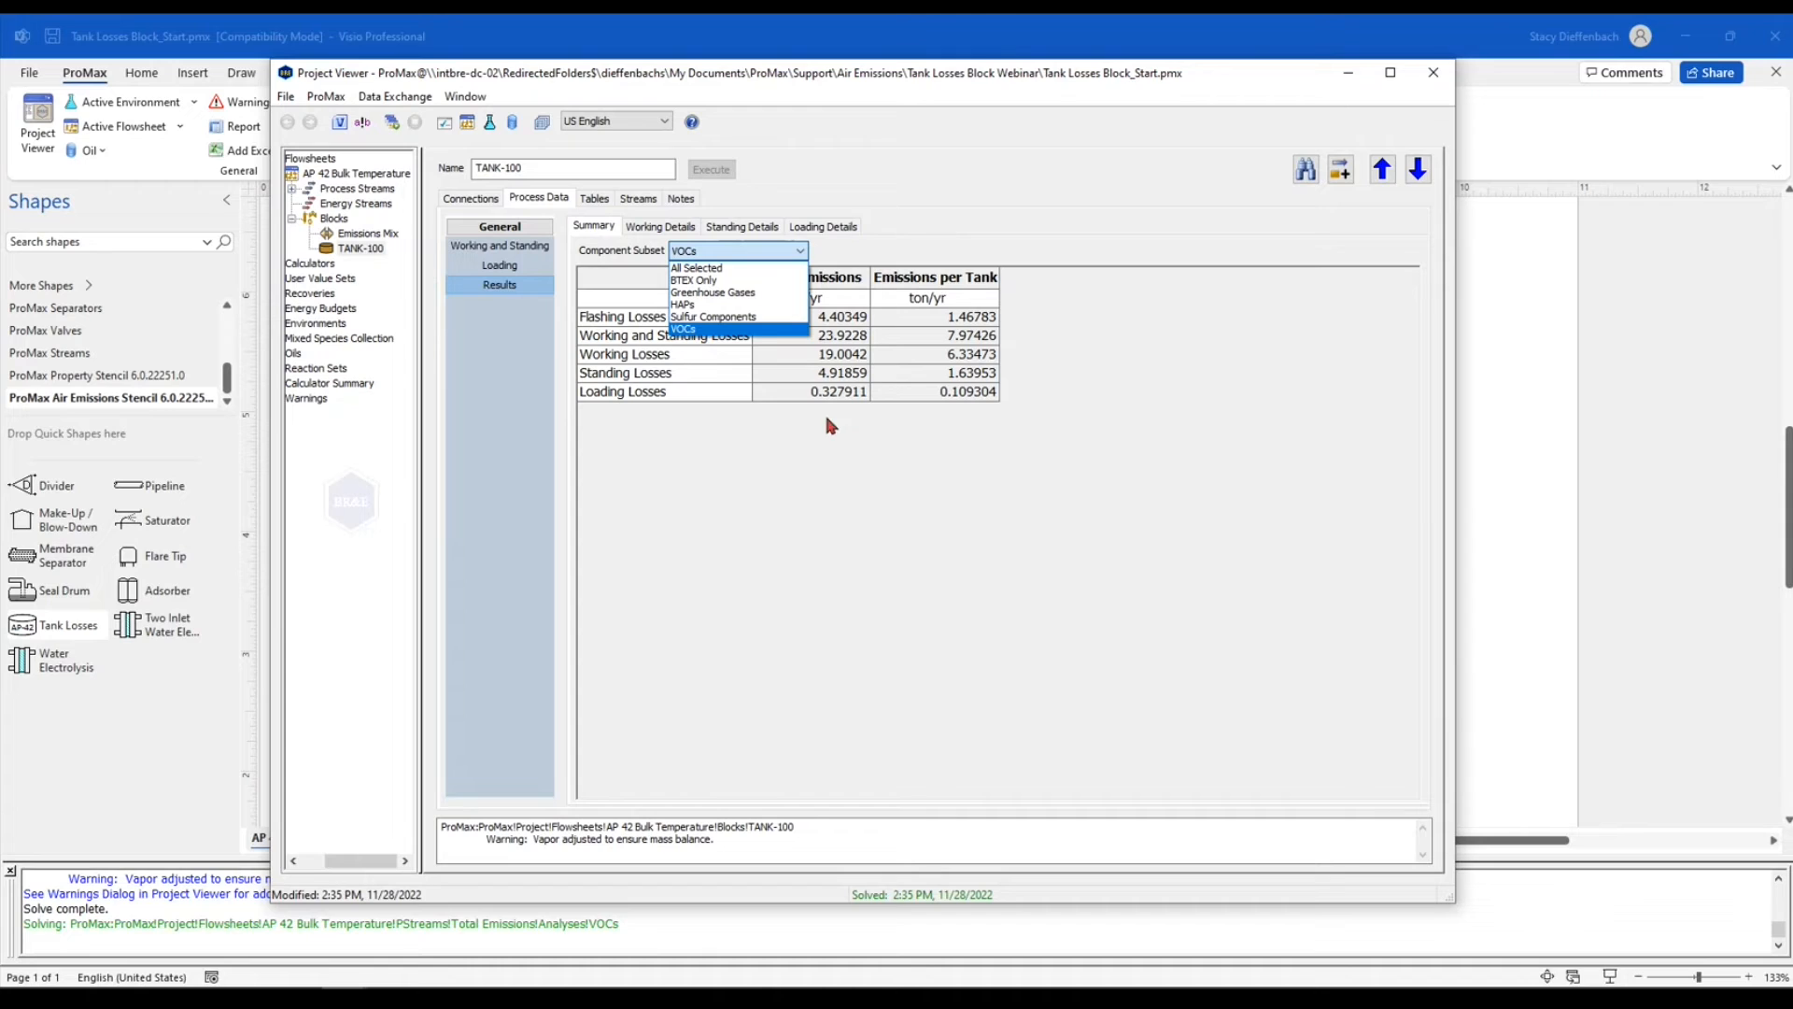
pyautogui.click(737, 329)
pyautogui.click(811, 374)
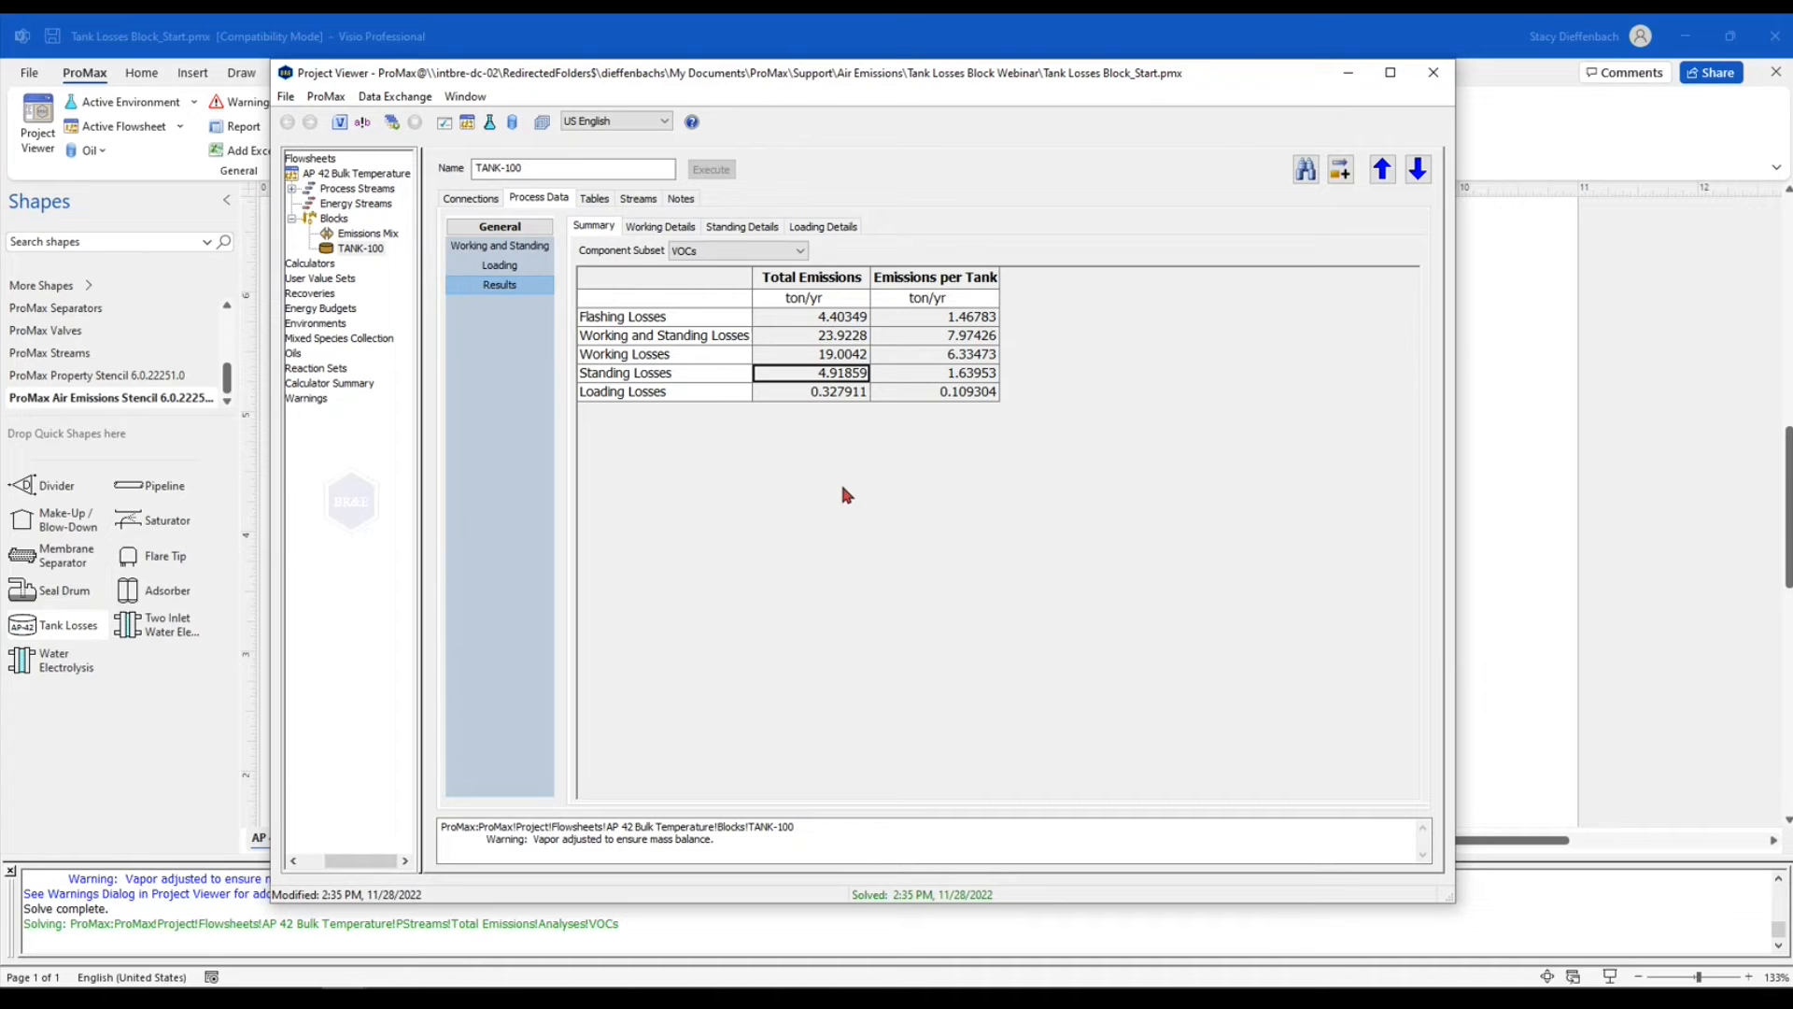
# In the working and standing data, set the tank geometry to External Floating Roof Tank
pyautogui.click(524, 249)
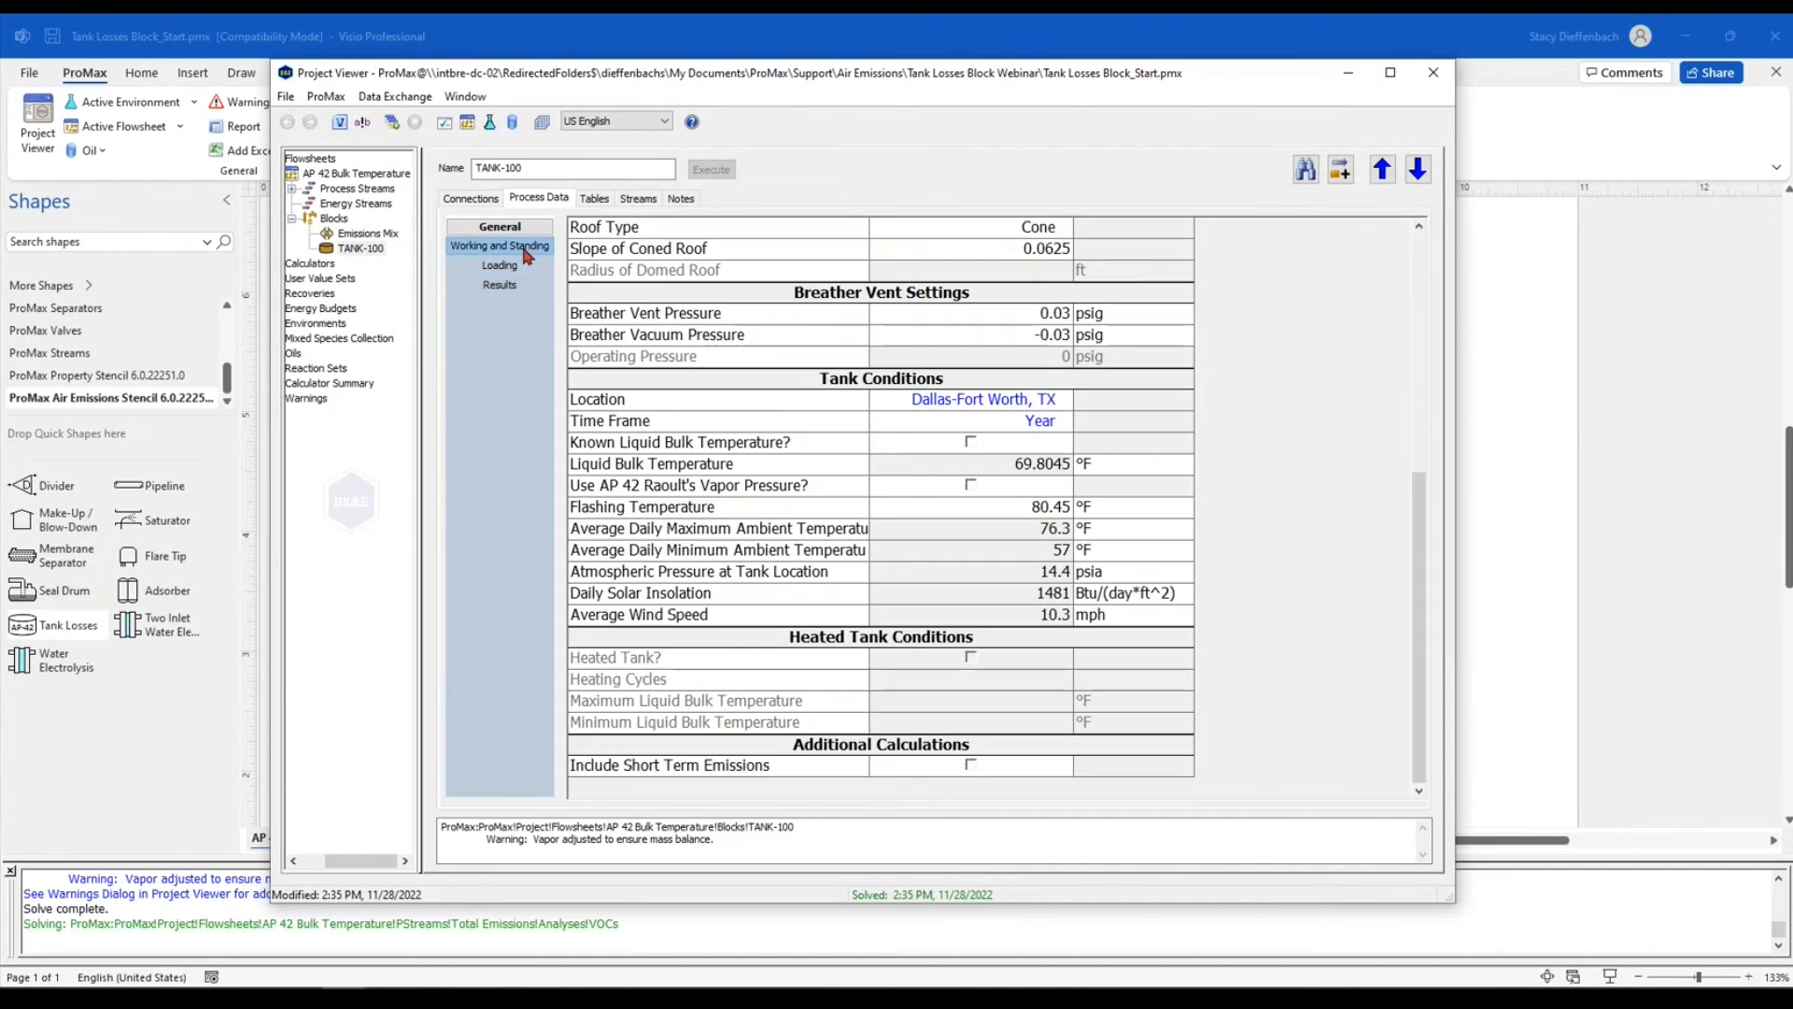
pyautogui.moveTo(1415, 545); pyautogui.dragTo(1410, 285)
pyautogui.click(1005, 253)
pyautogui.click(1066, 251)
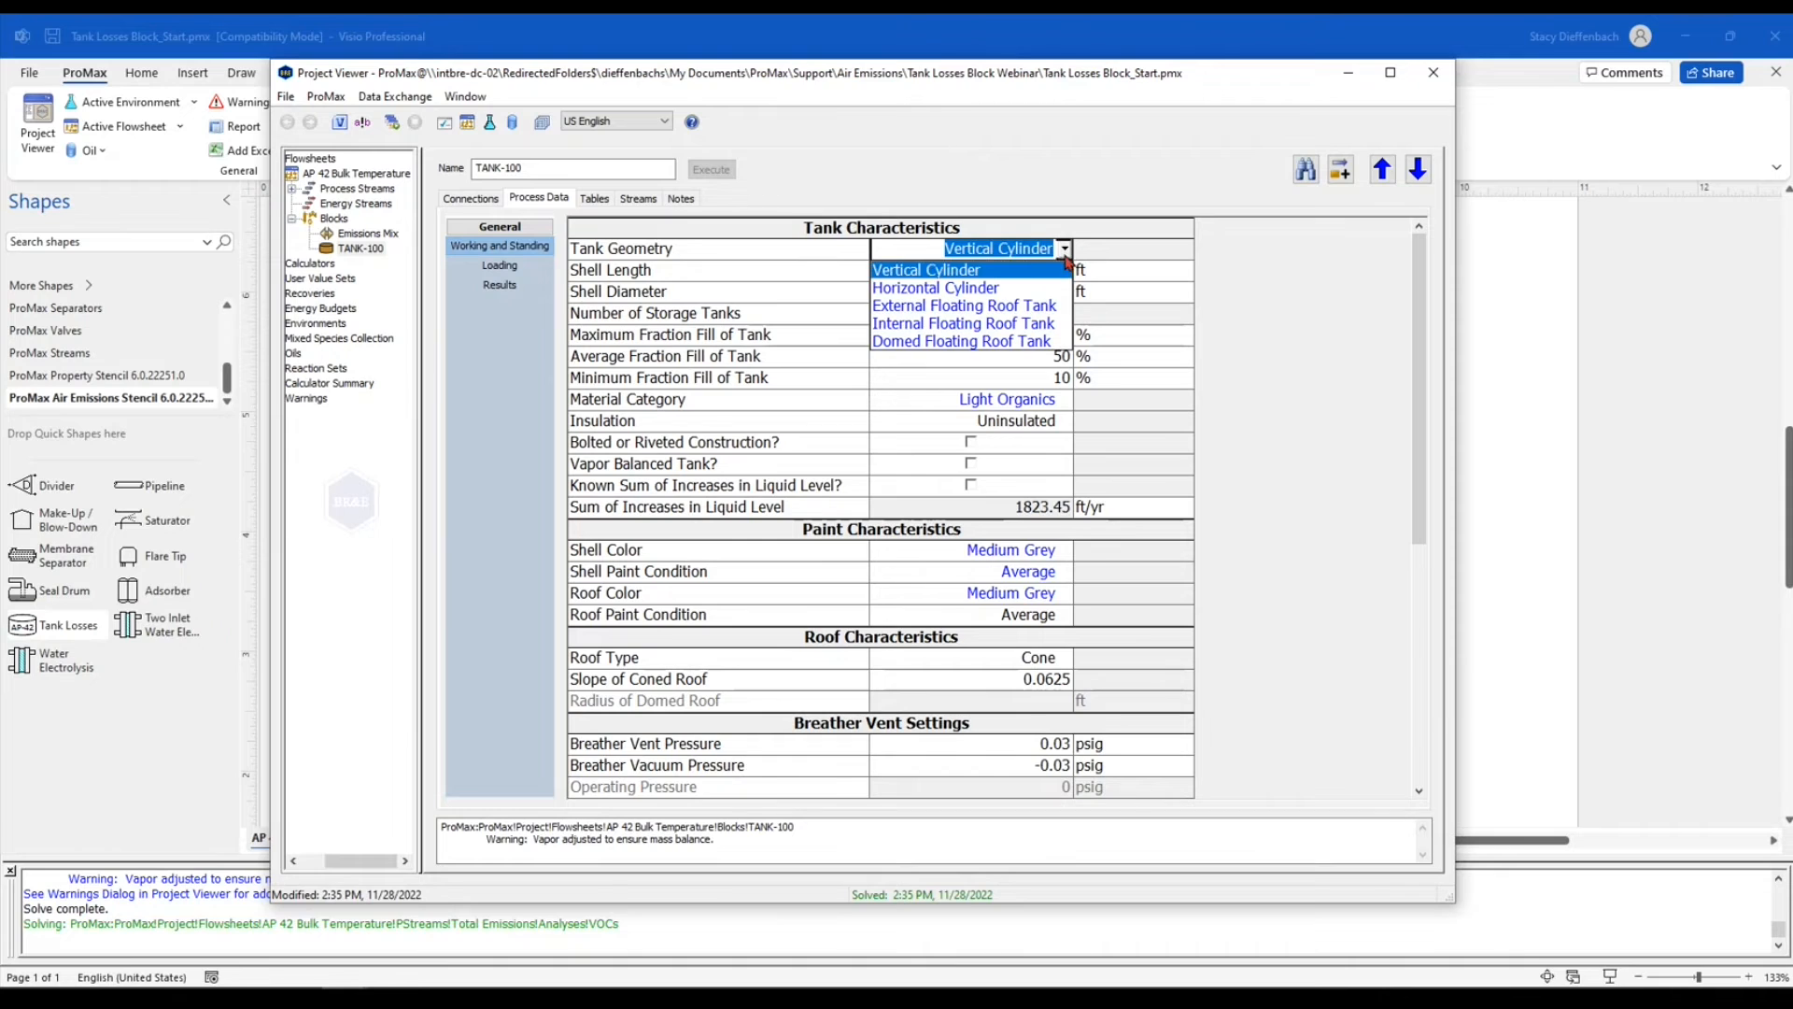
pyautogui.click(1046, 312)
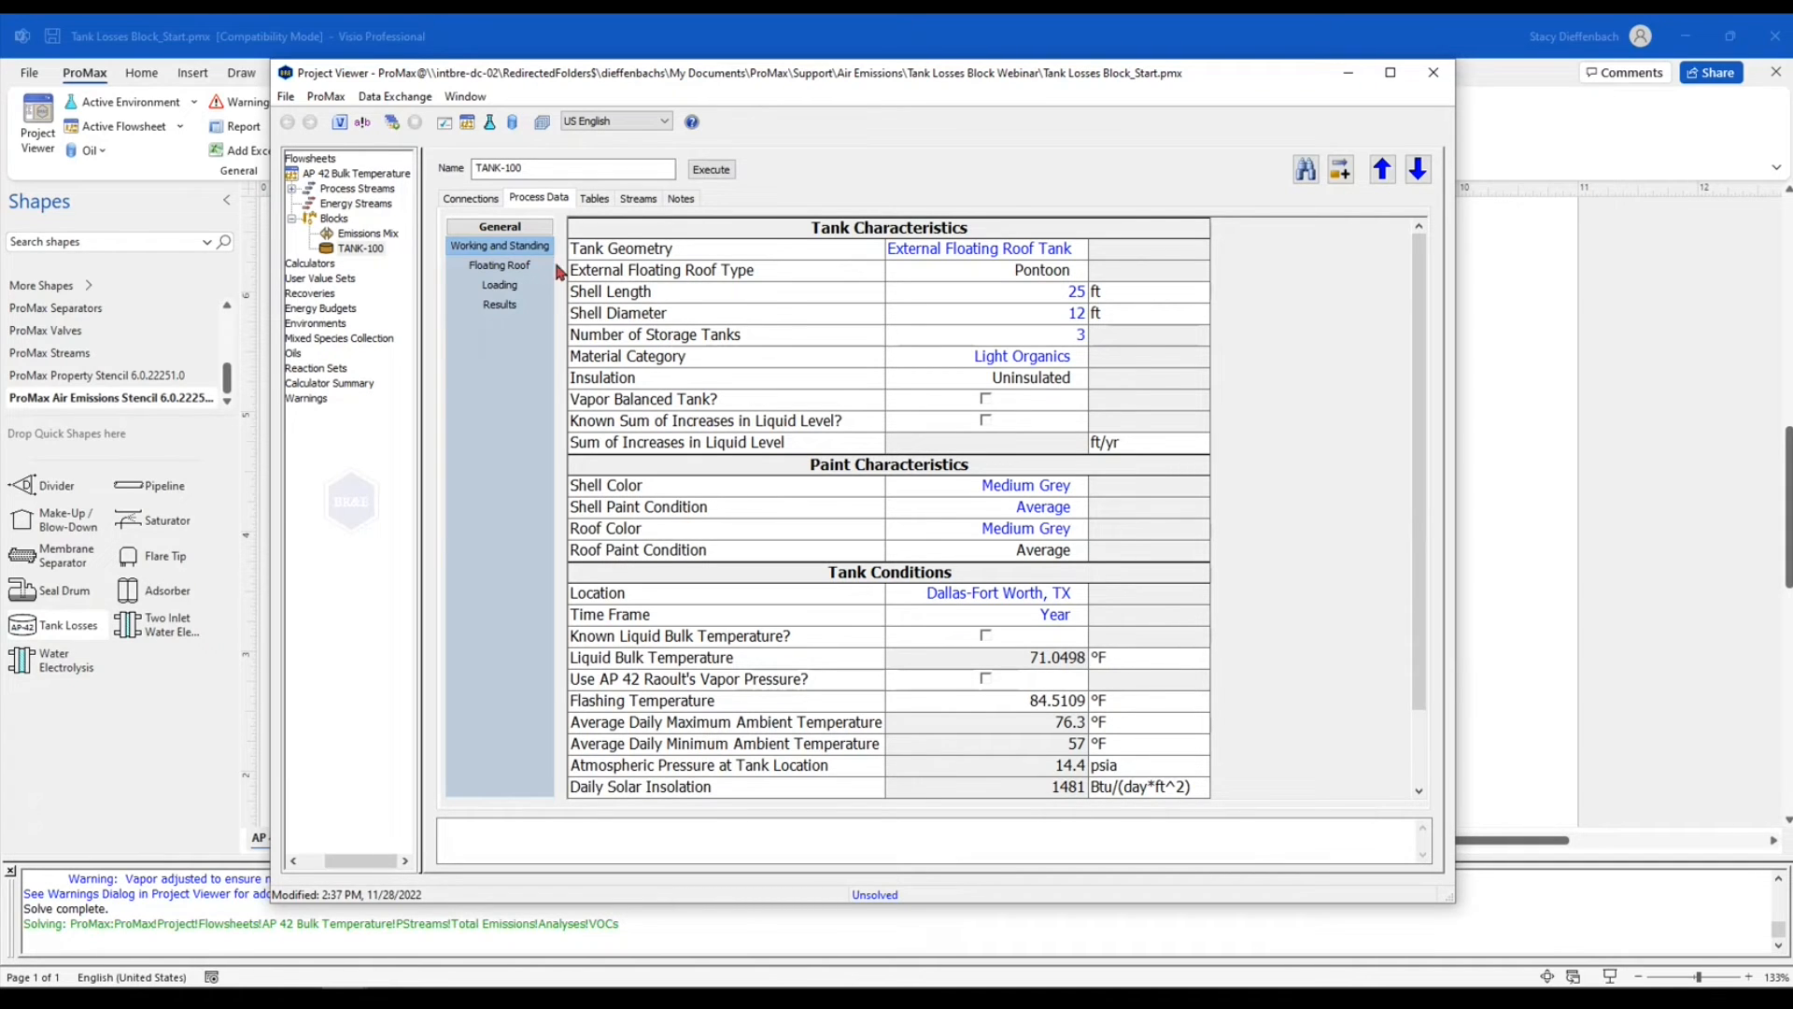
# In the floating roof data, set both the unslotted guidepole and well type and the slotted guidepole/sample well type to N/A
pyautogui.click(519, 273)
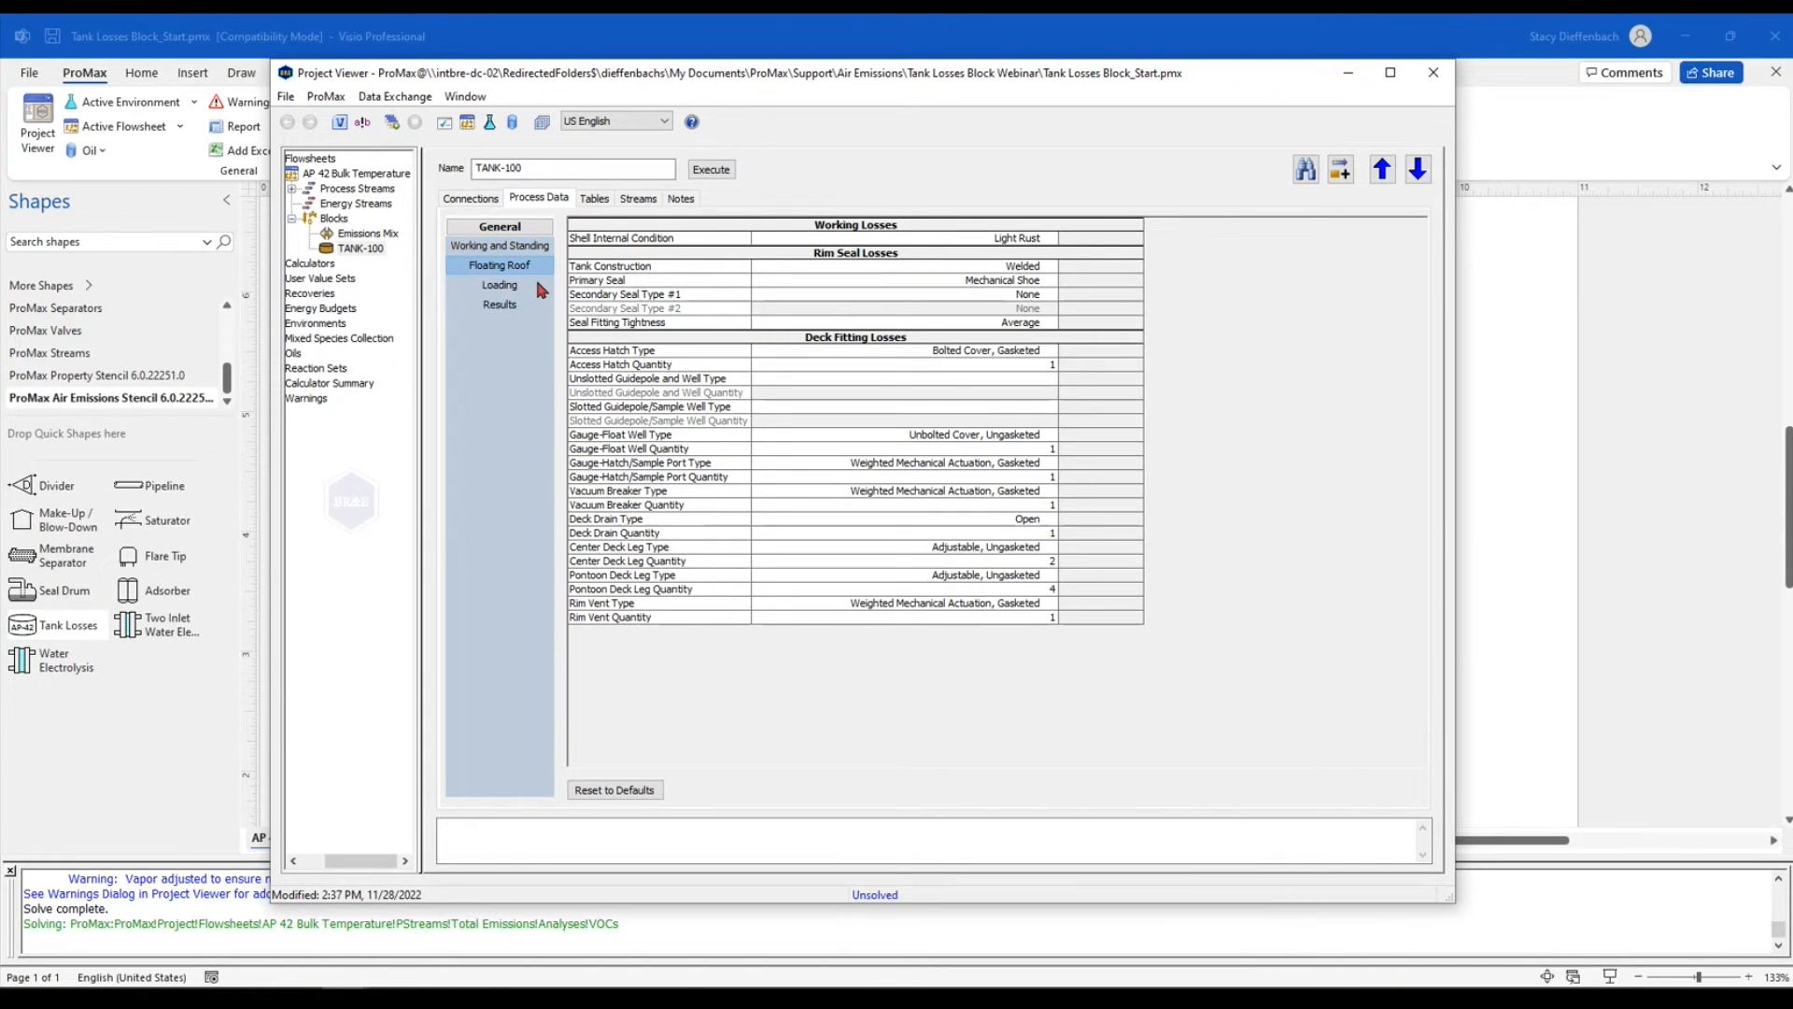
pyautogui.click(639, 435)
pyautogui.scroll(3, 720, 523)
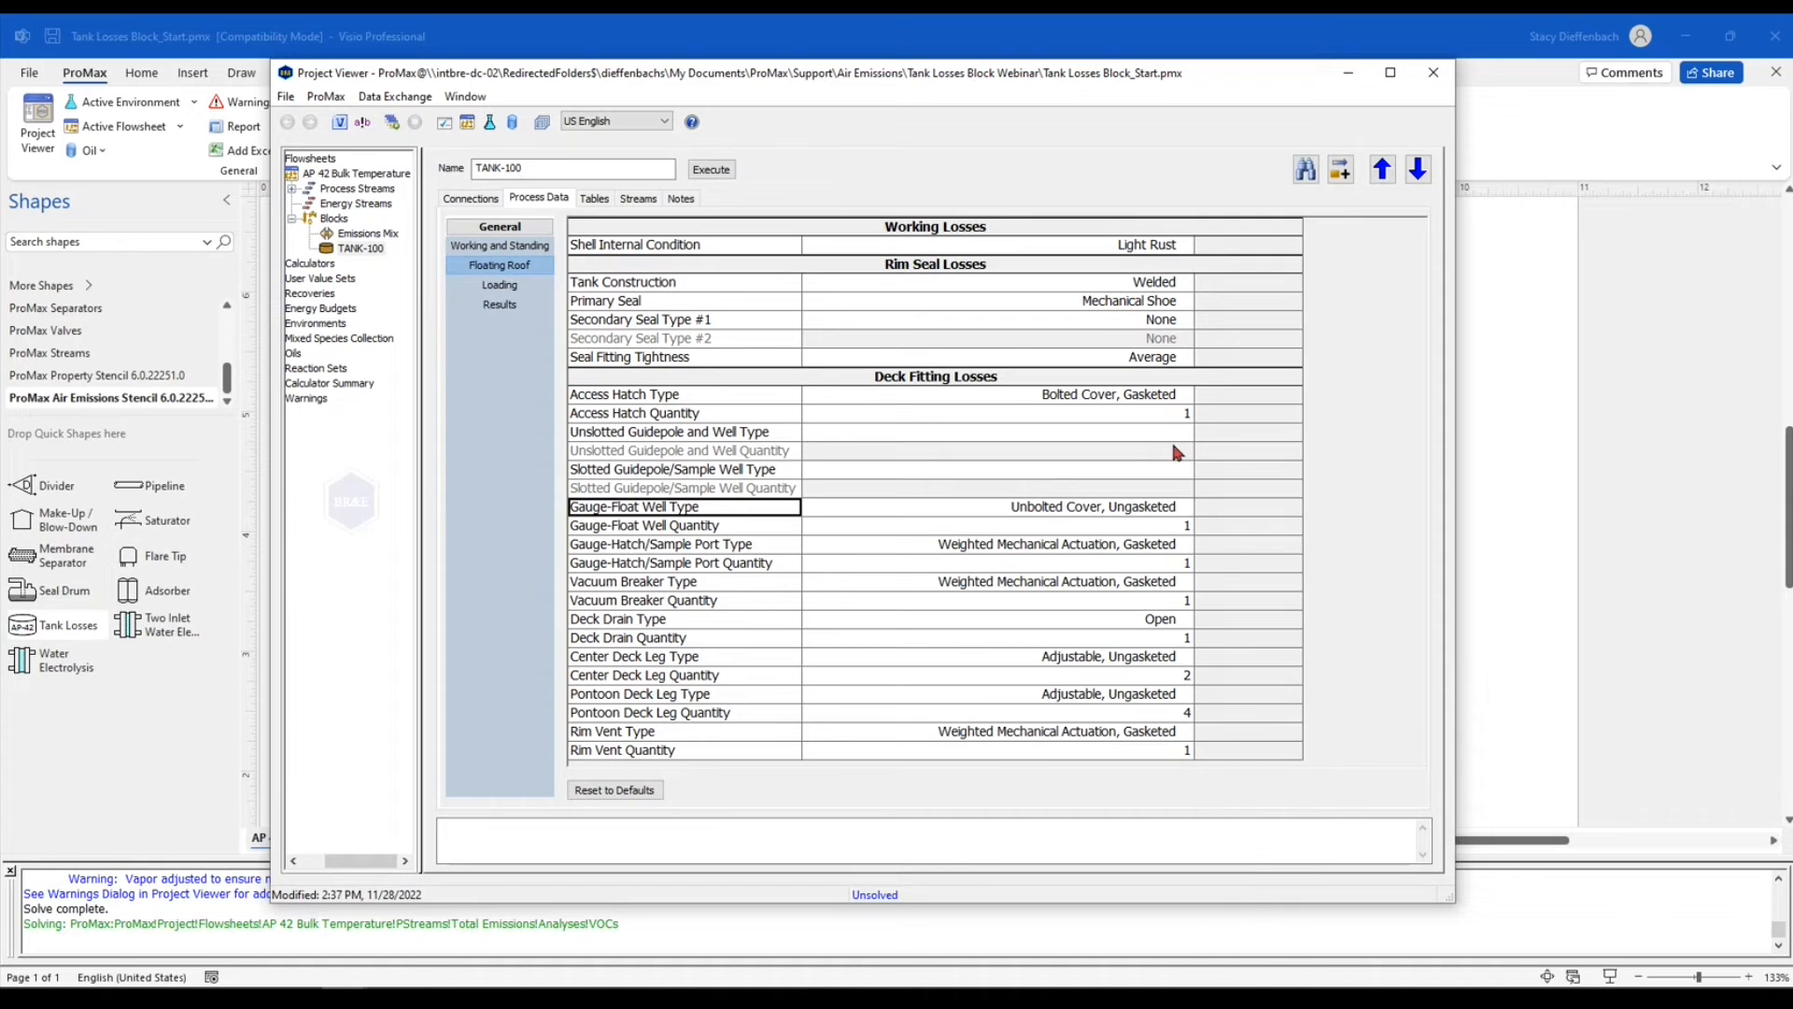
pyautogui.click(1098, 431)
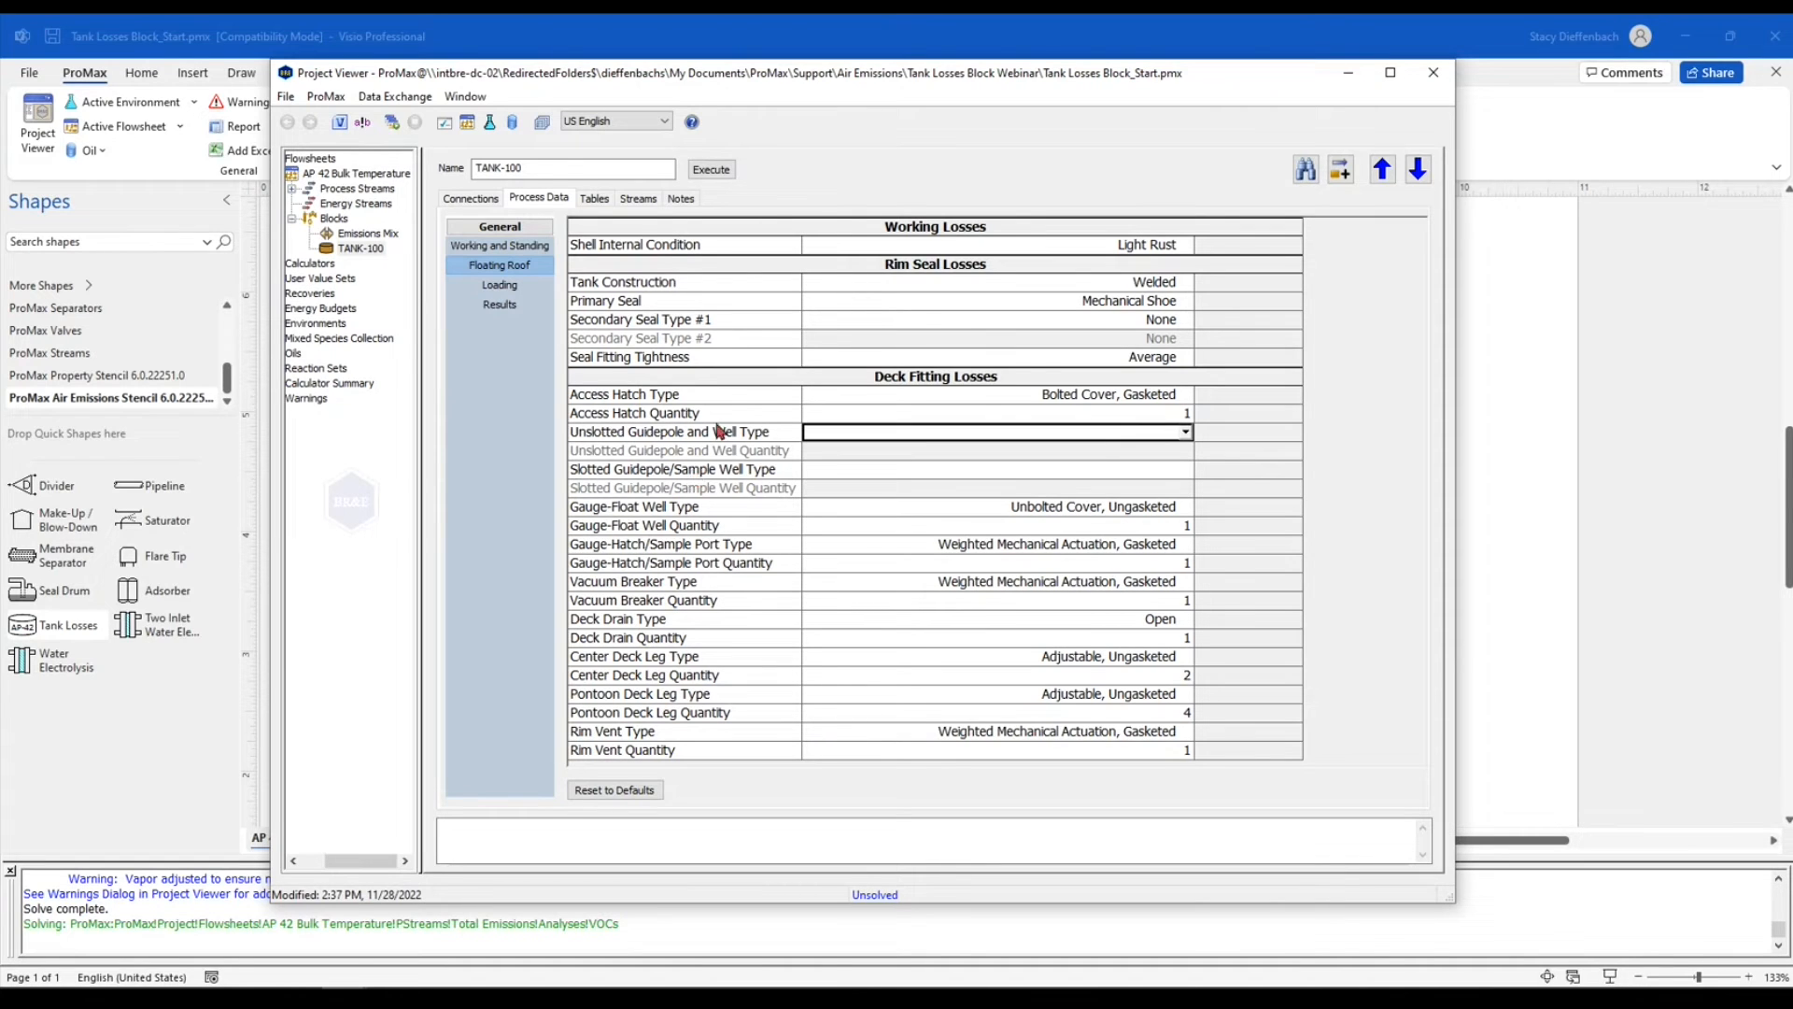
pyautogui.click(1185, 433)
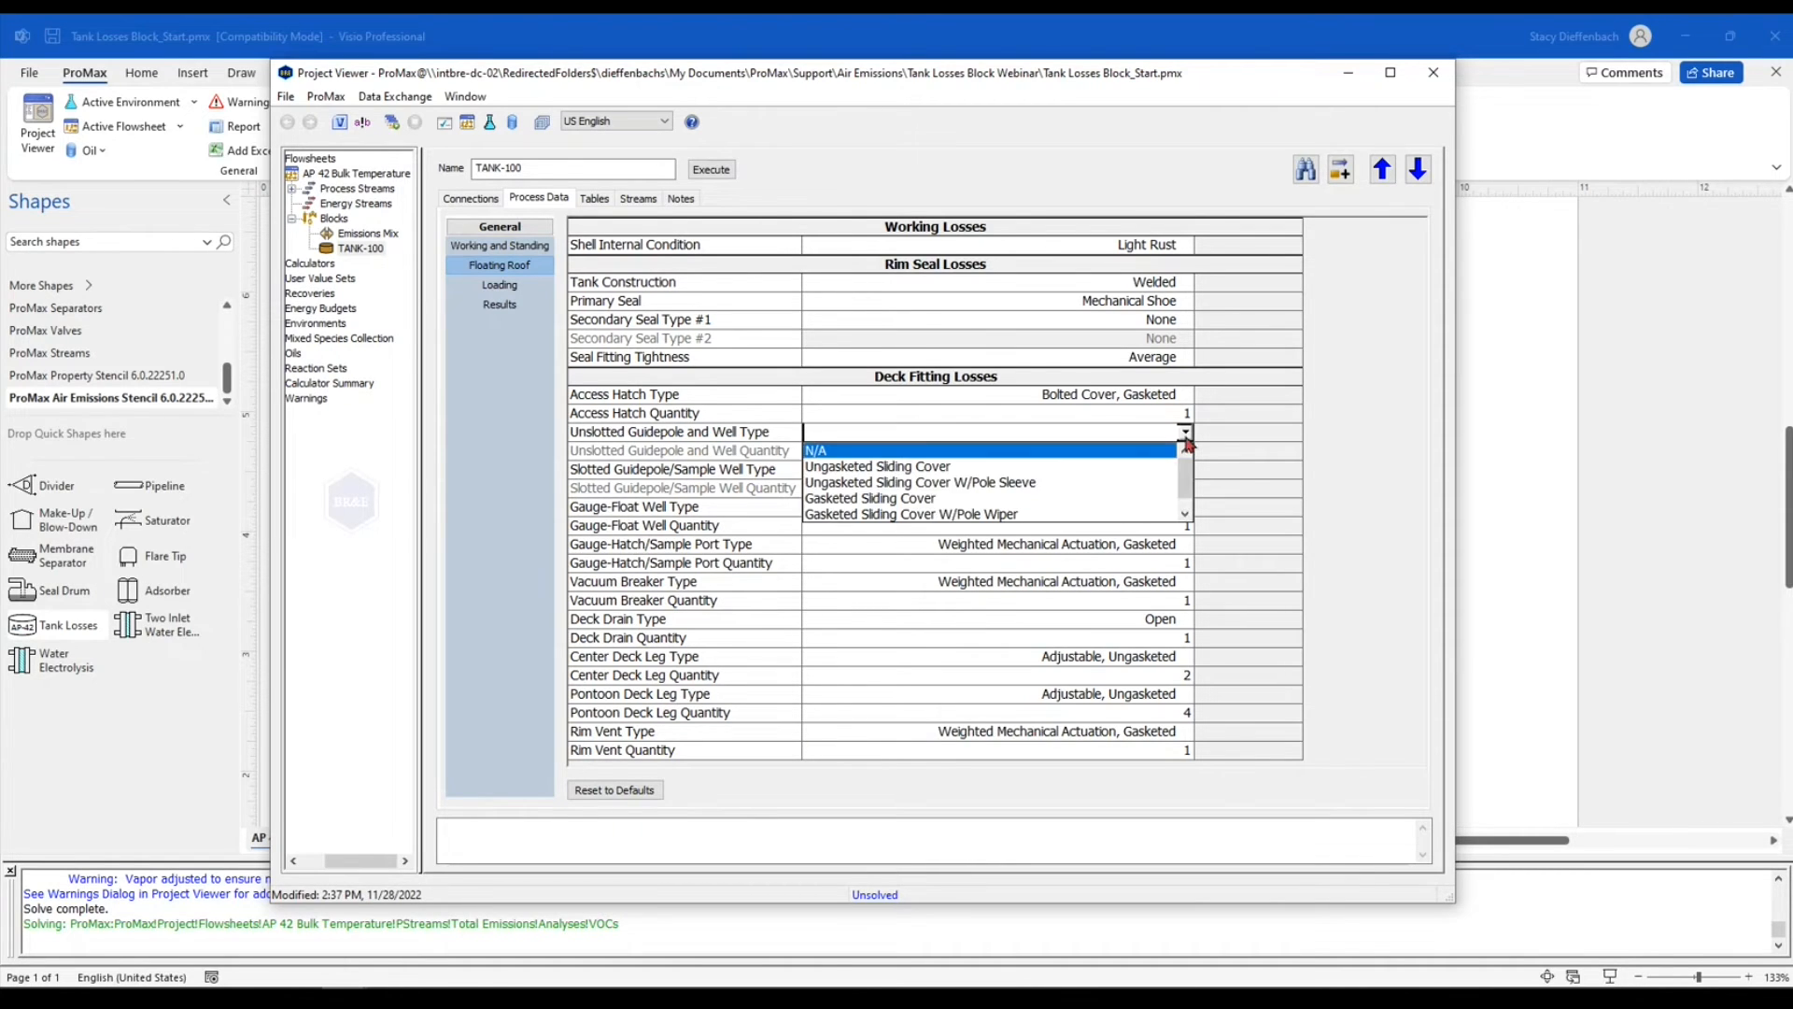
pyautogui.click(1133, 451)
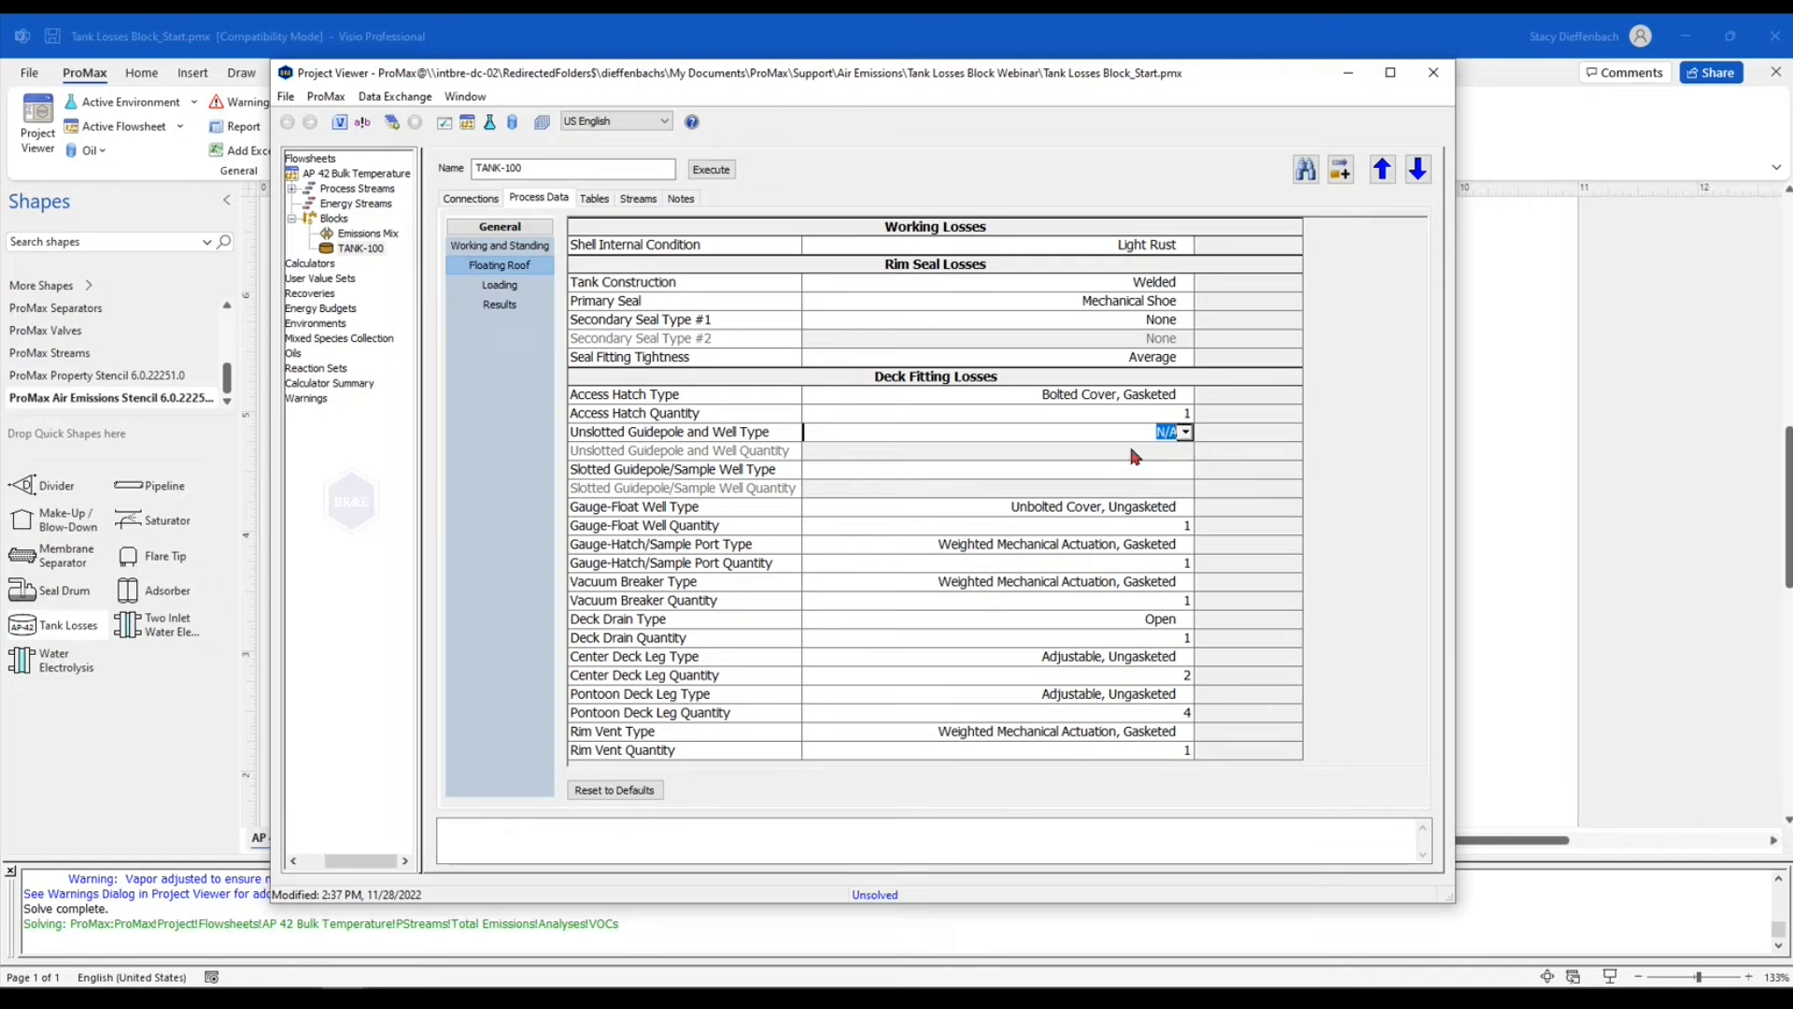
pyautogui.click(1141, 470)
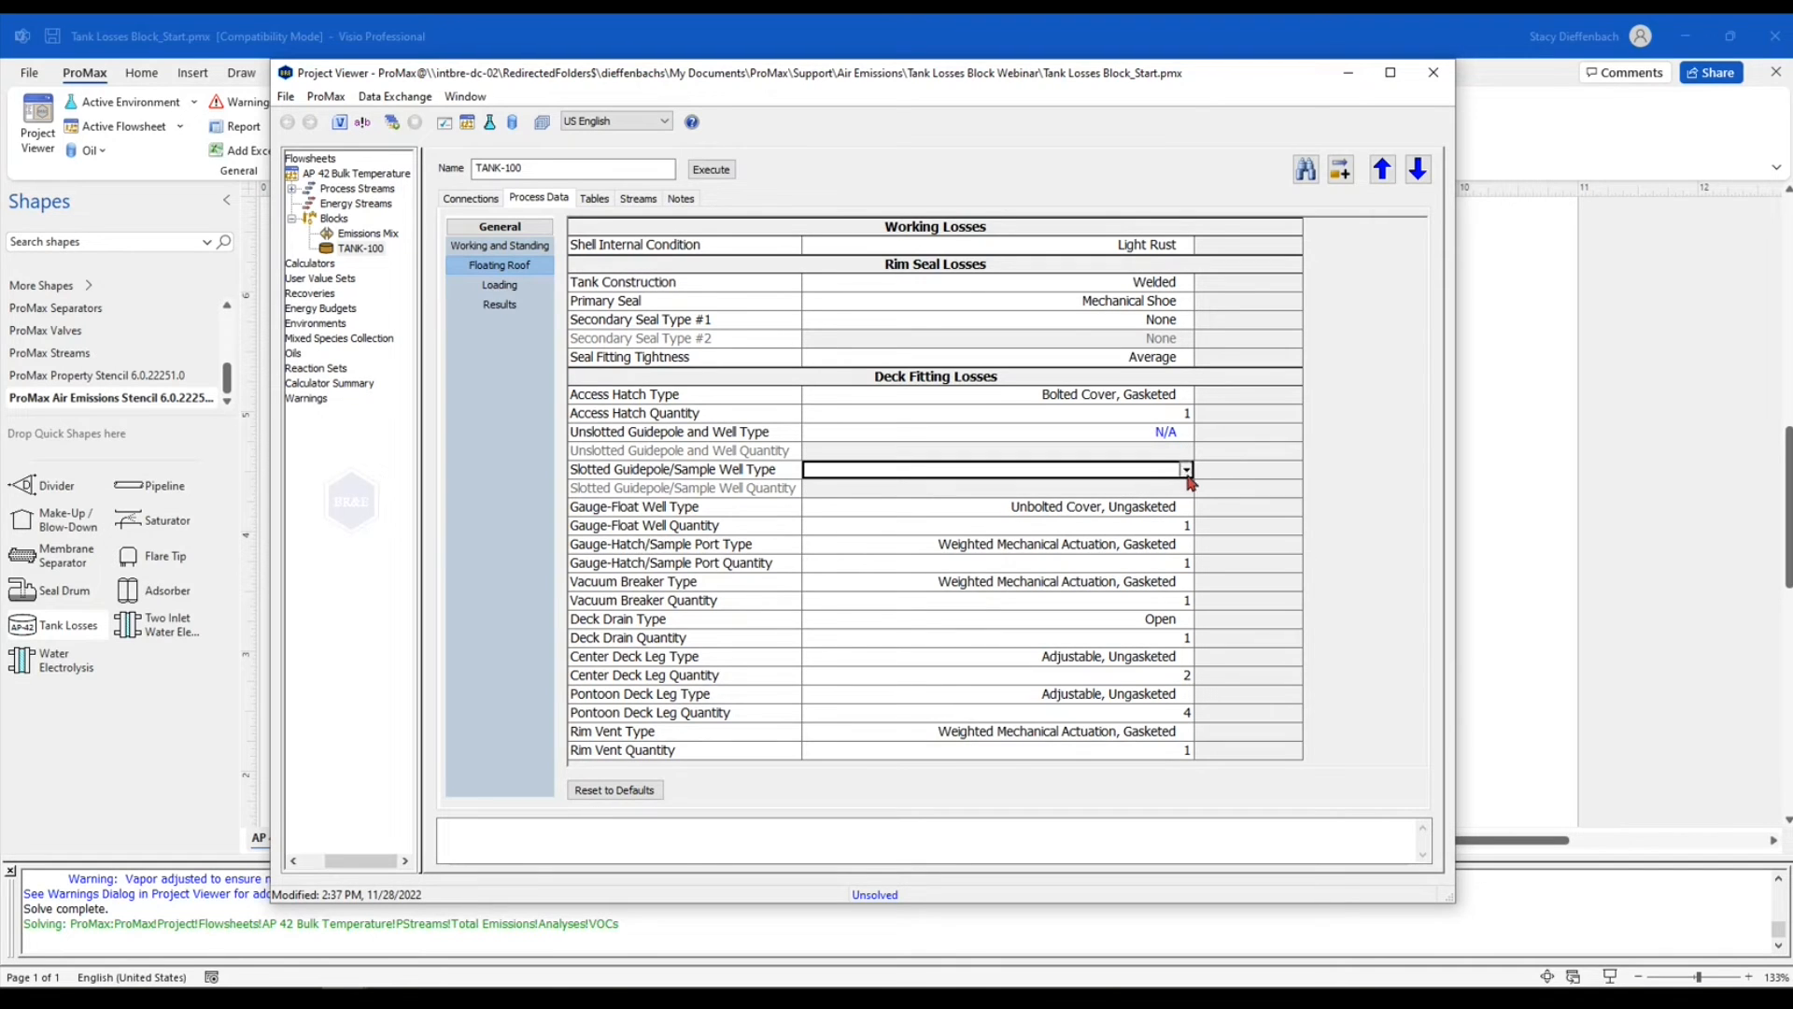
pyautogui.click(1185, 469)
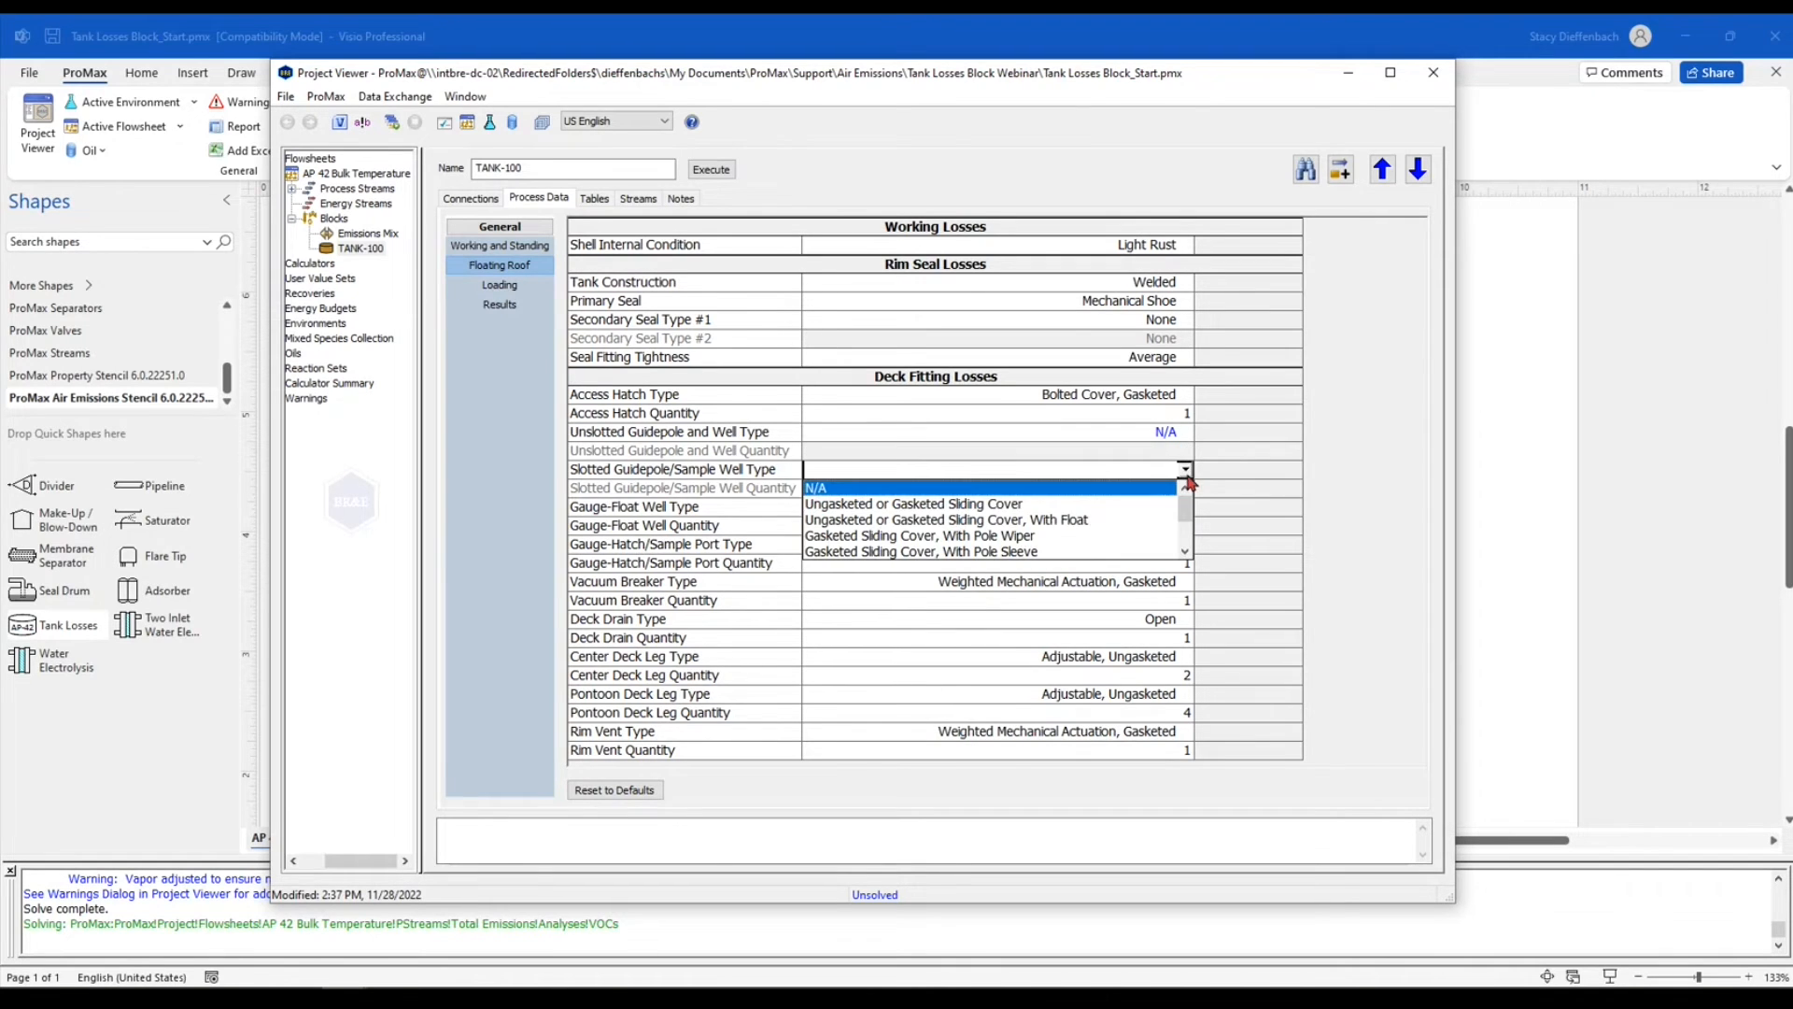
pyautogui.click(875, 489)
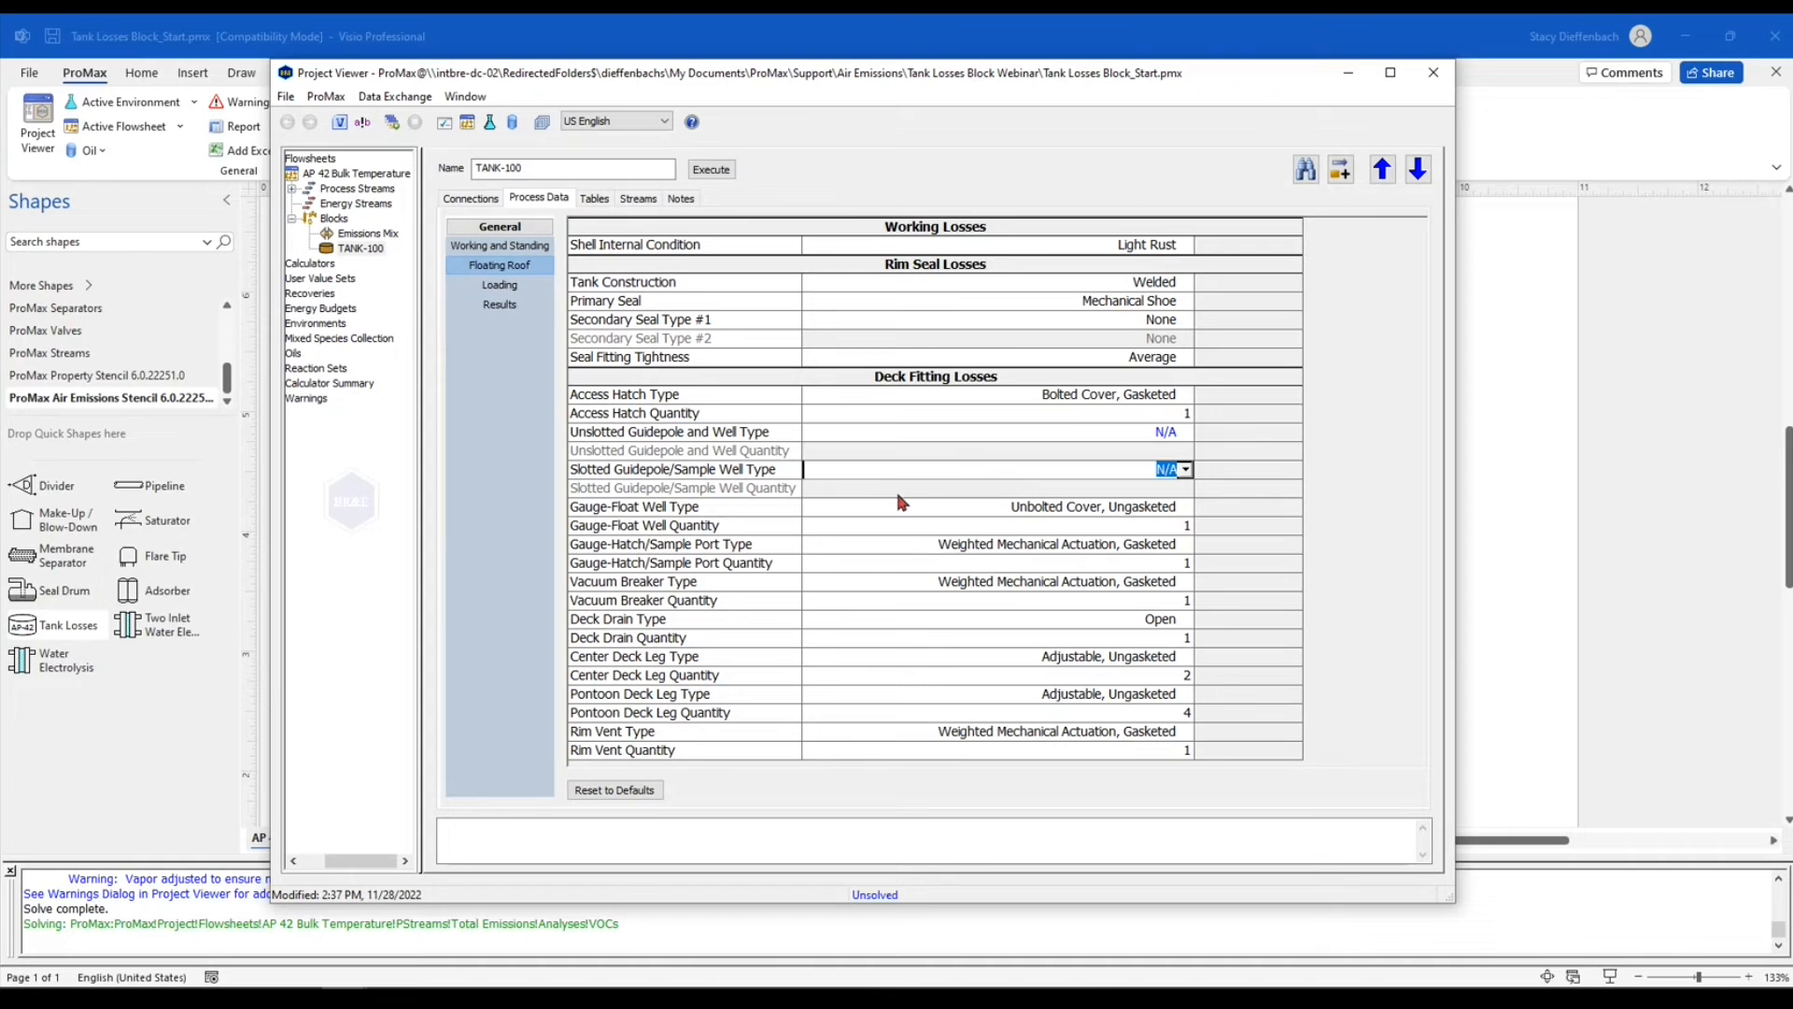
pyautogui.click(747, 400)
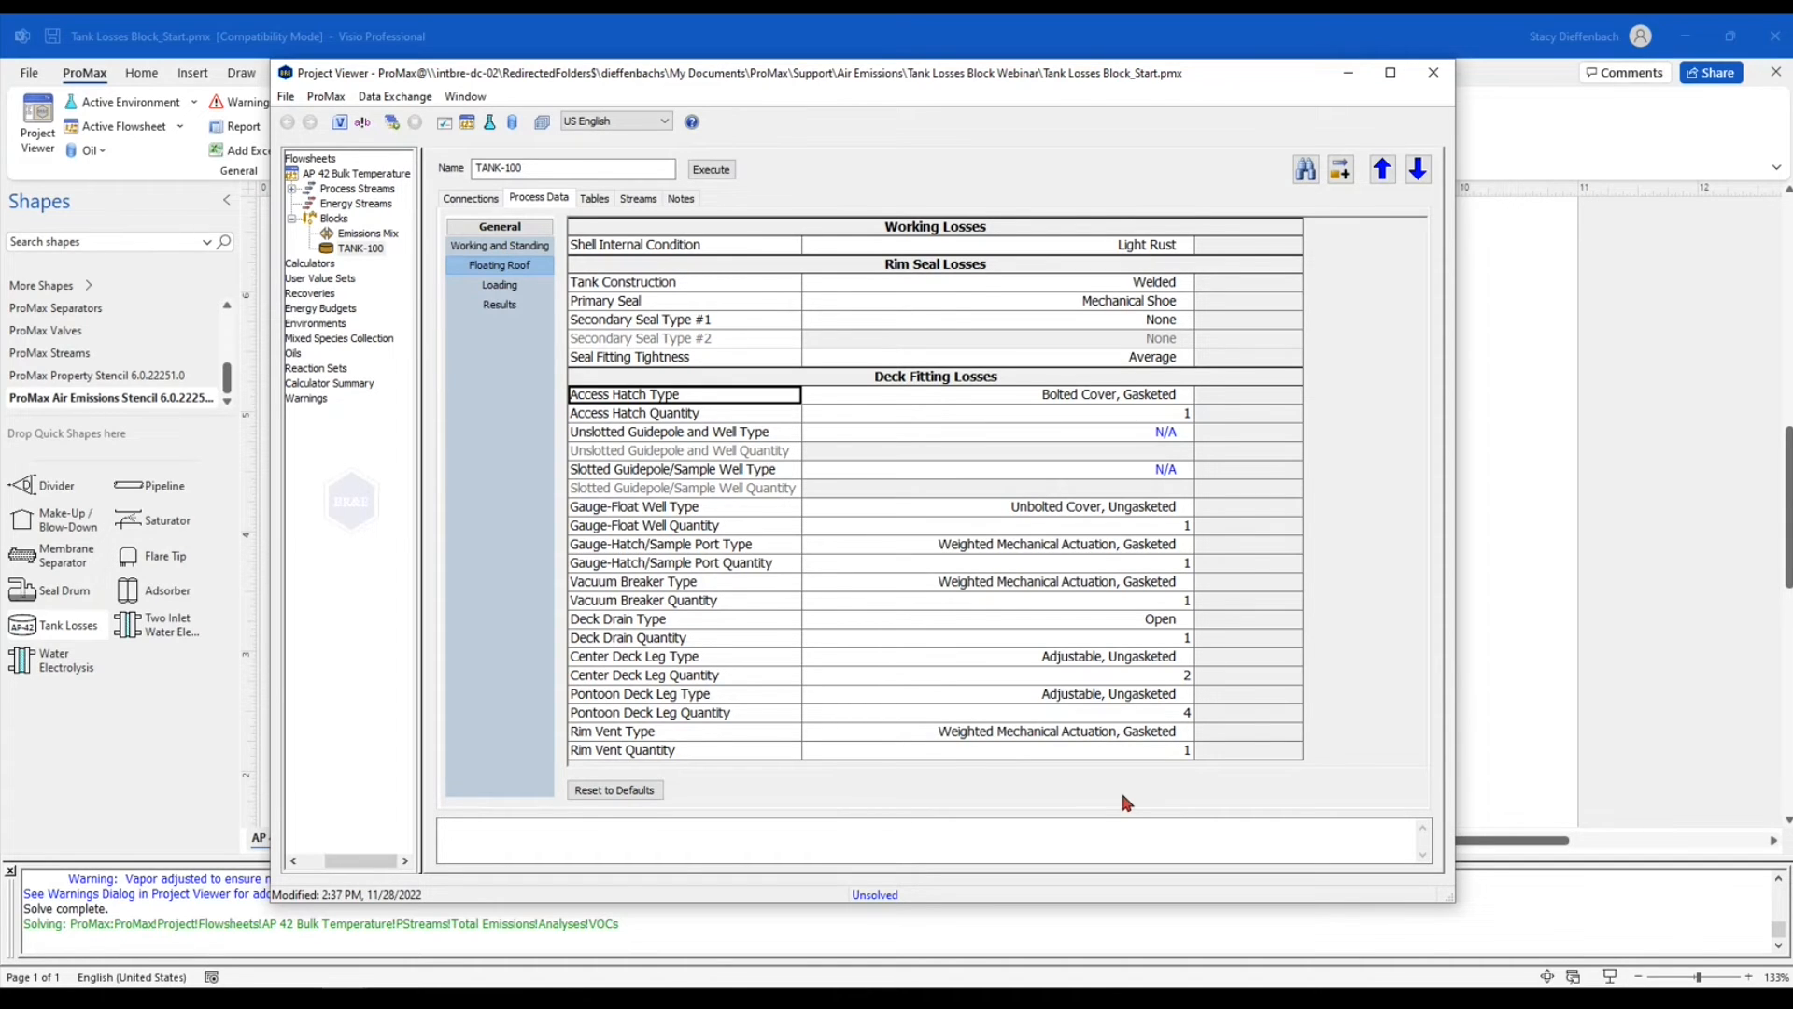
# Execute the tank block and review its emissions summary with the working and standing details for the floating roof tank
pyautogui.click(501, 306)
pyautogui.click(712, 169)
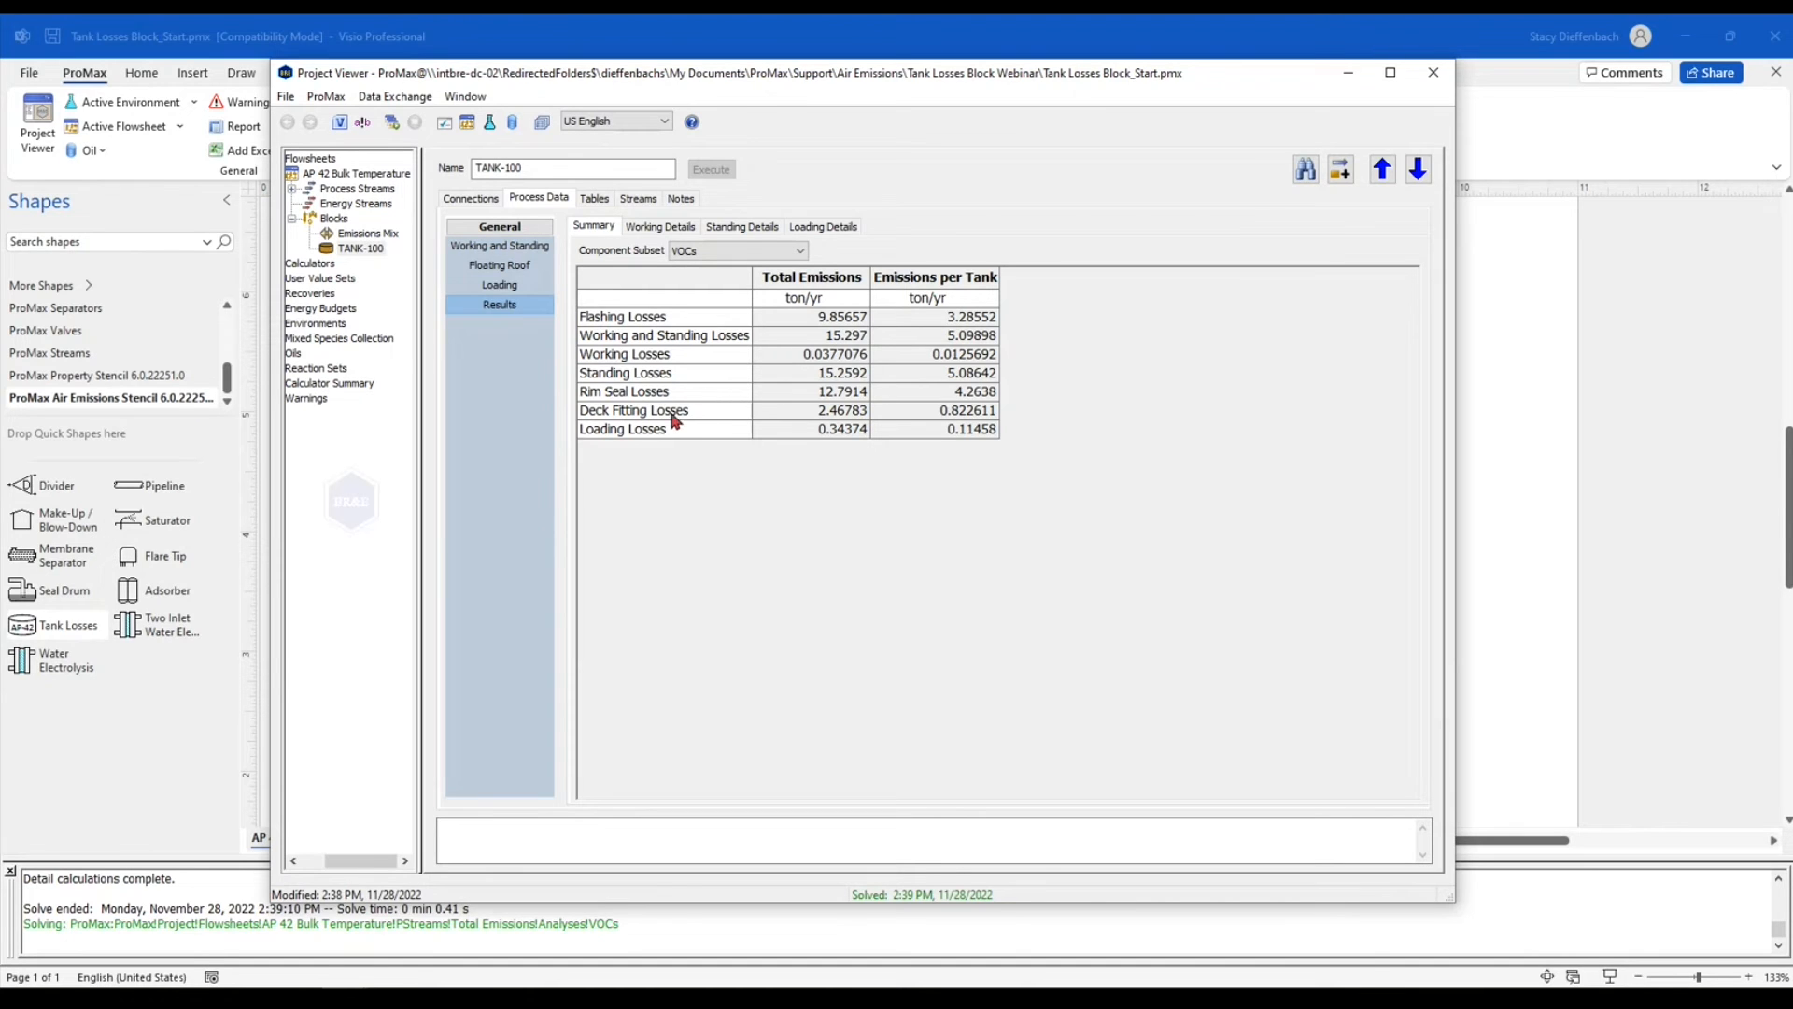
pyautogui.moveTo(805, 378)
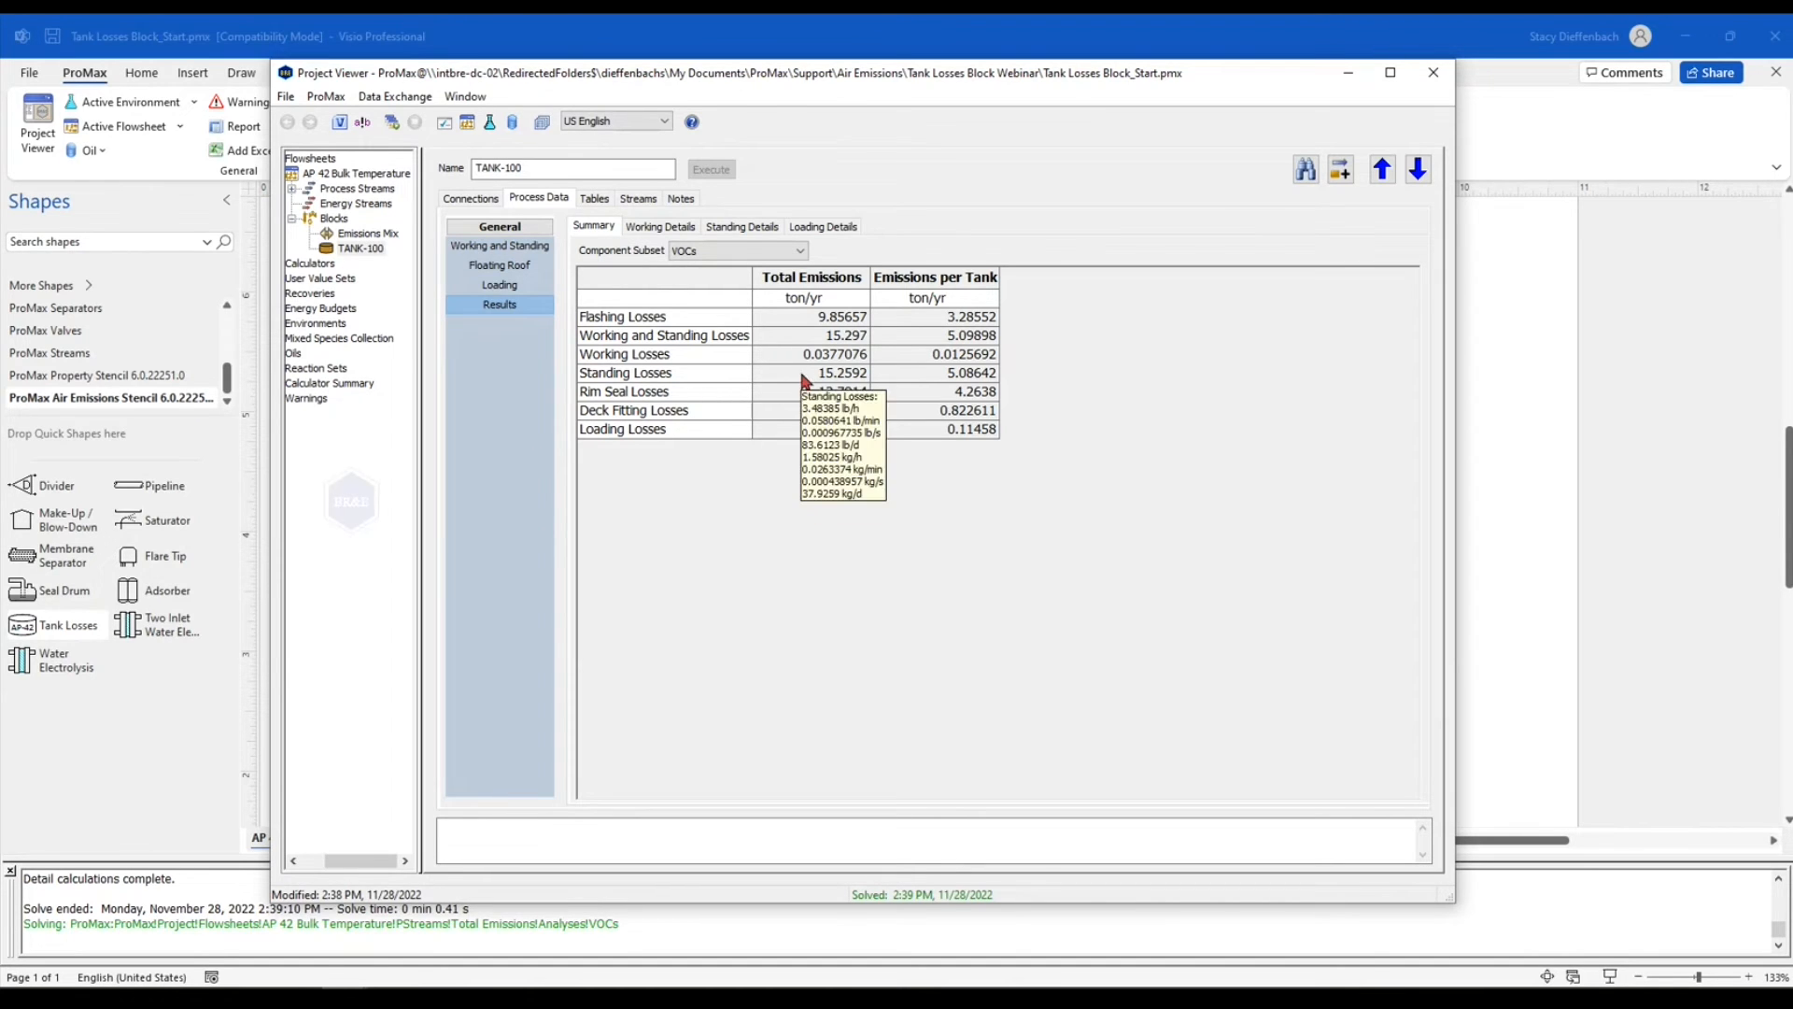
pyautogui.click(706, 376)
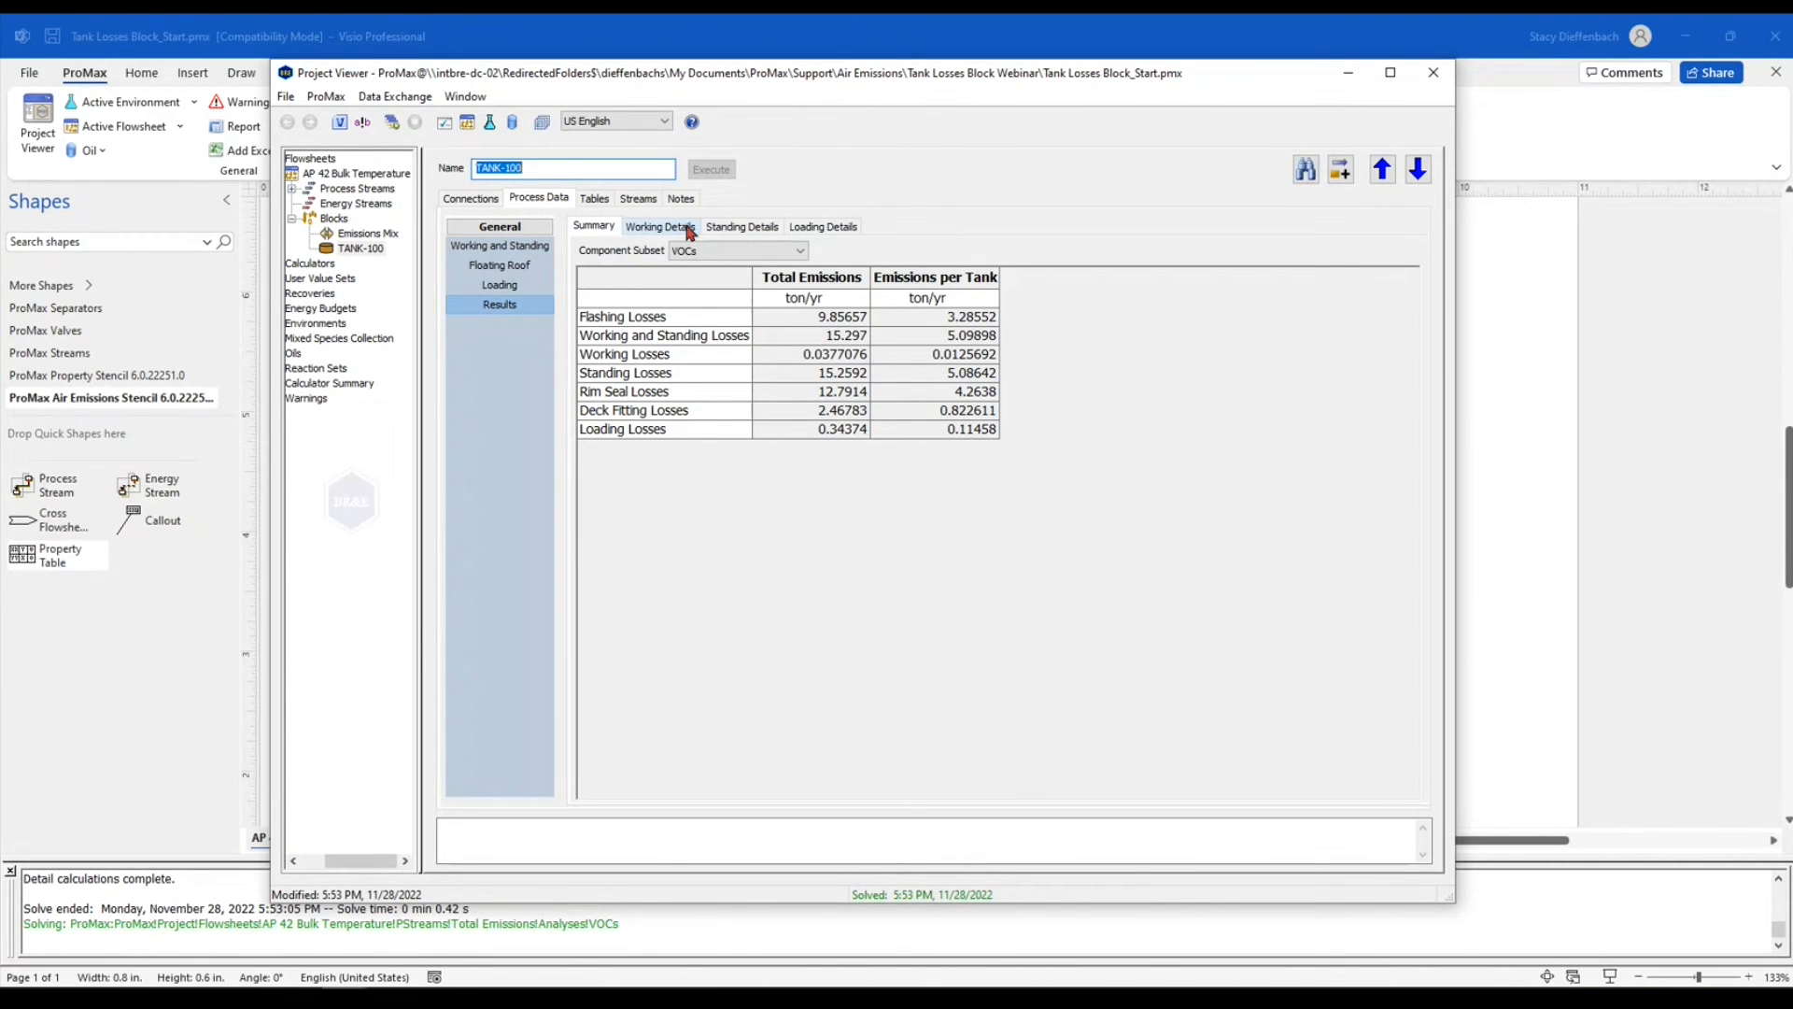
pyautogui.click(679, 229)
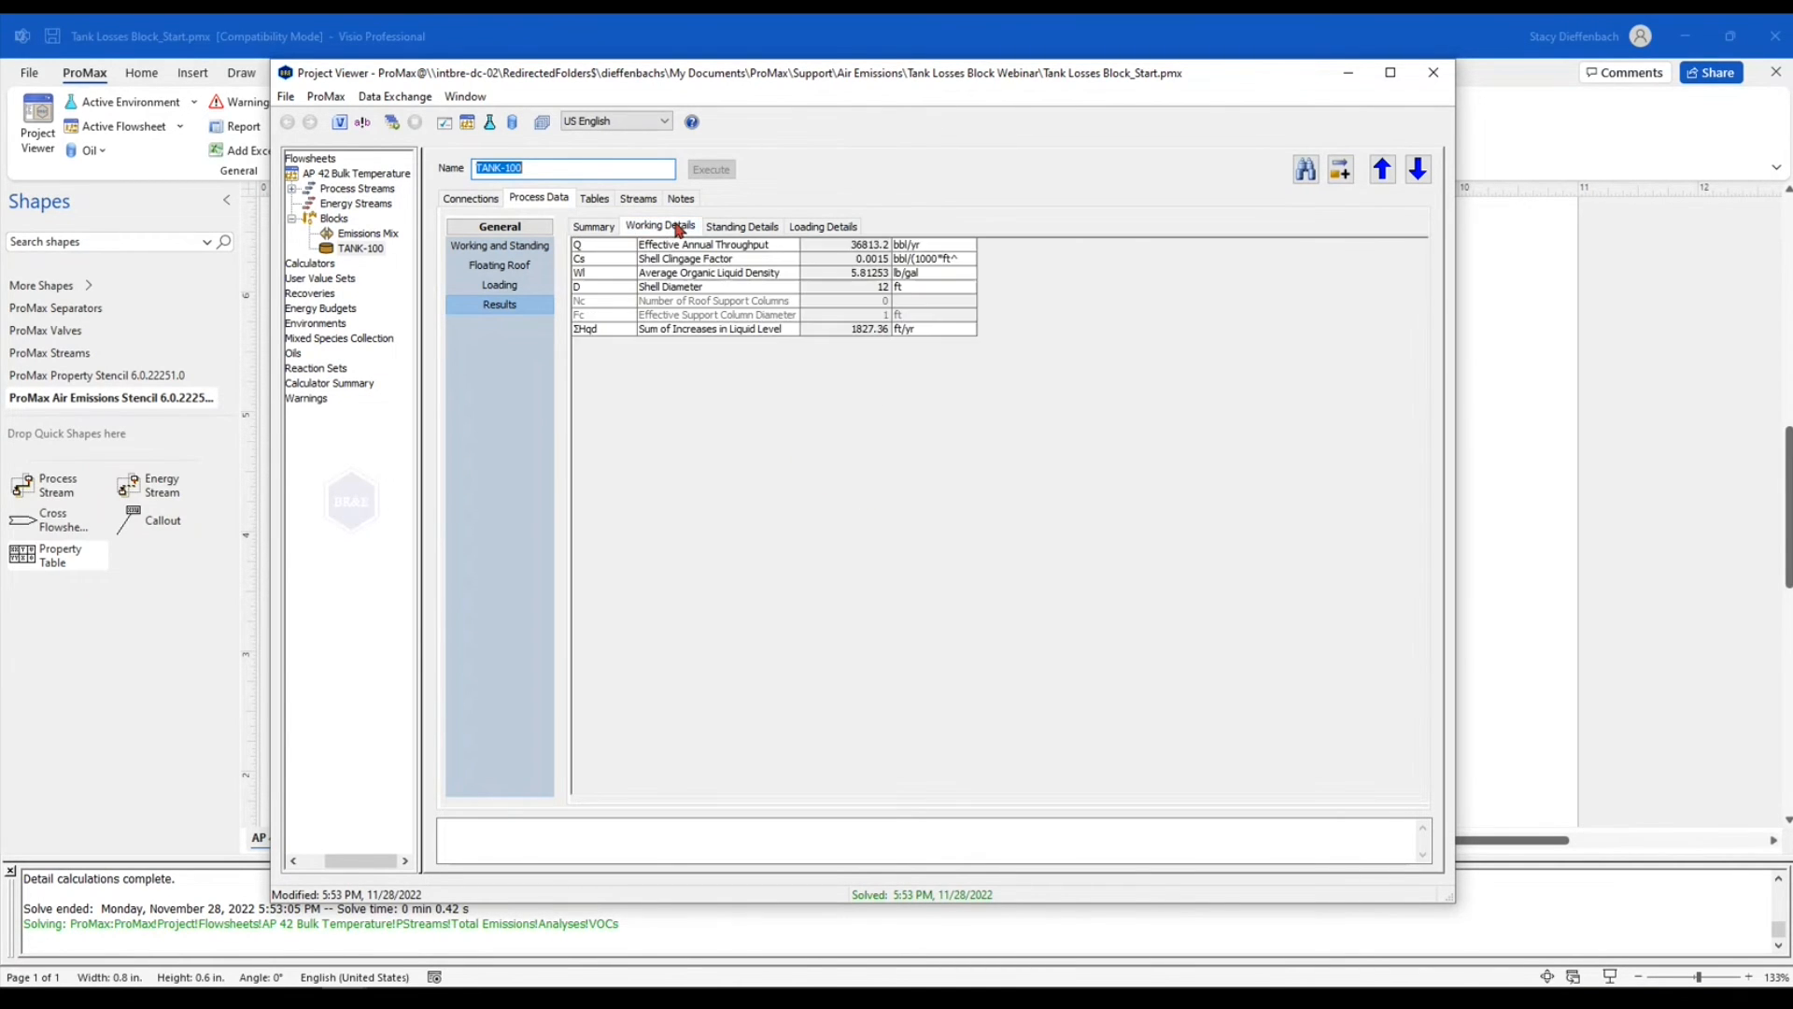
pyautogui.click(744, 232)
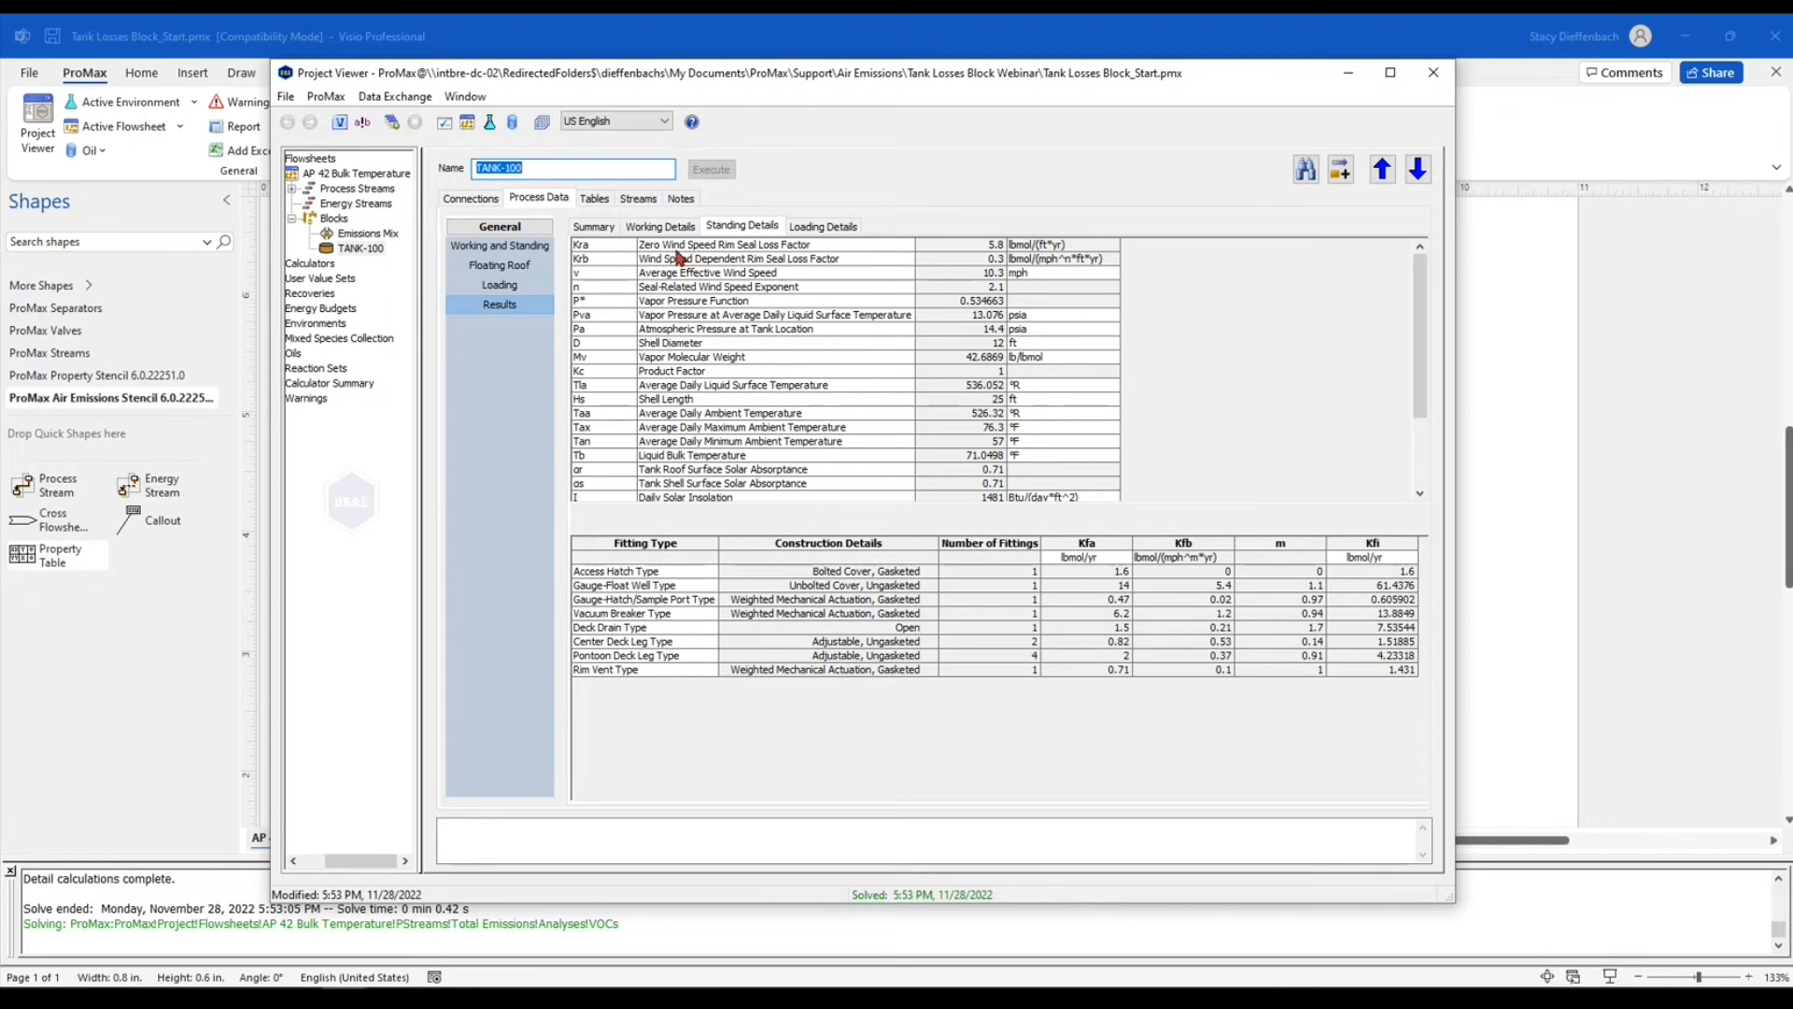
# Include short term emissions in the tank's additional calculations and open the short term specifications
pyautogui.click(529, 251)
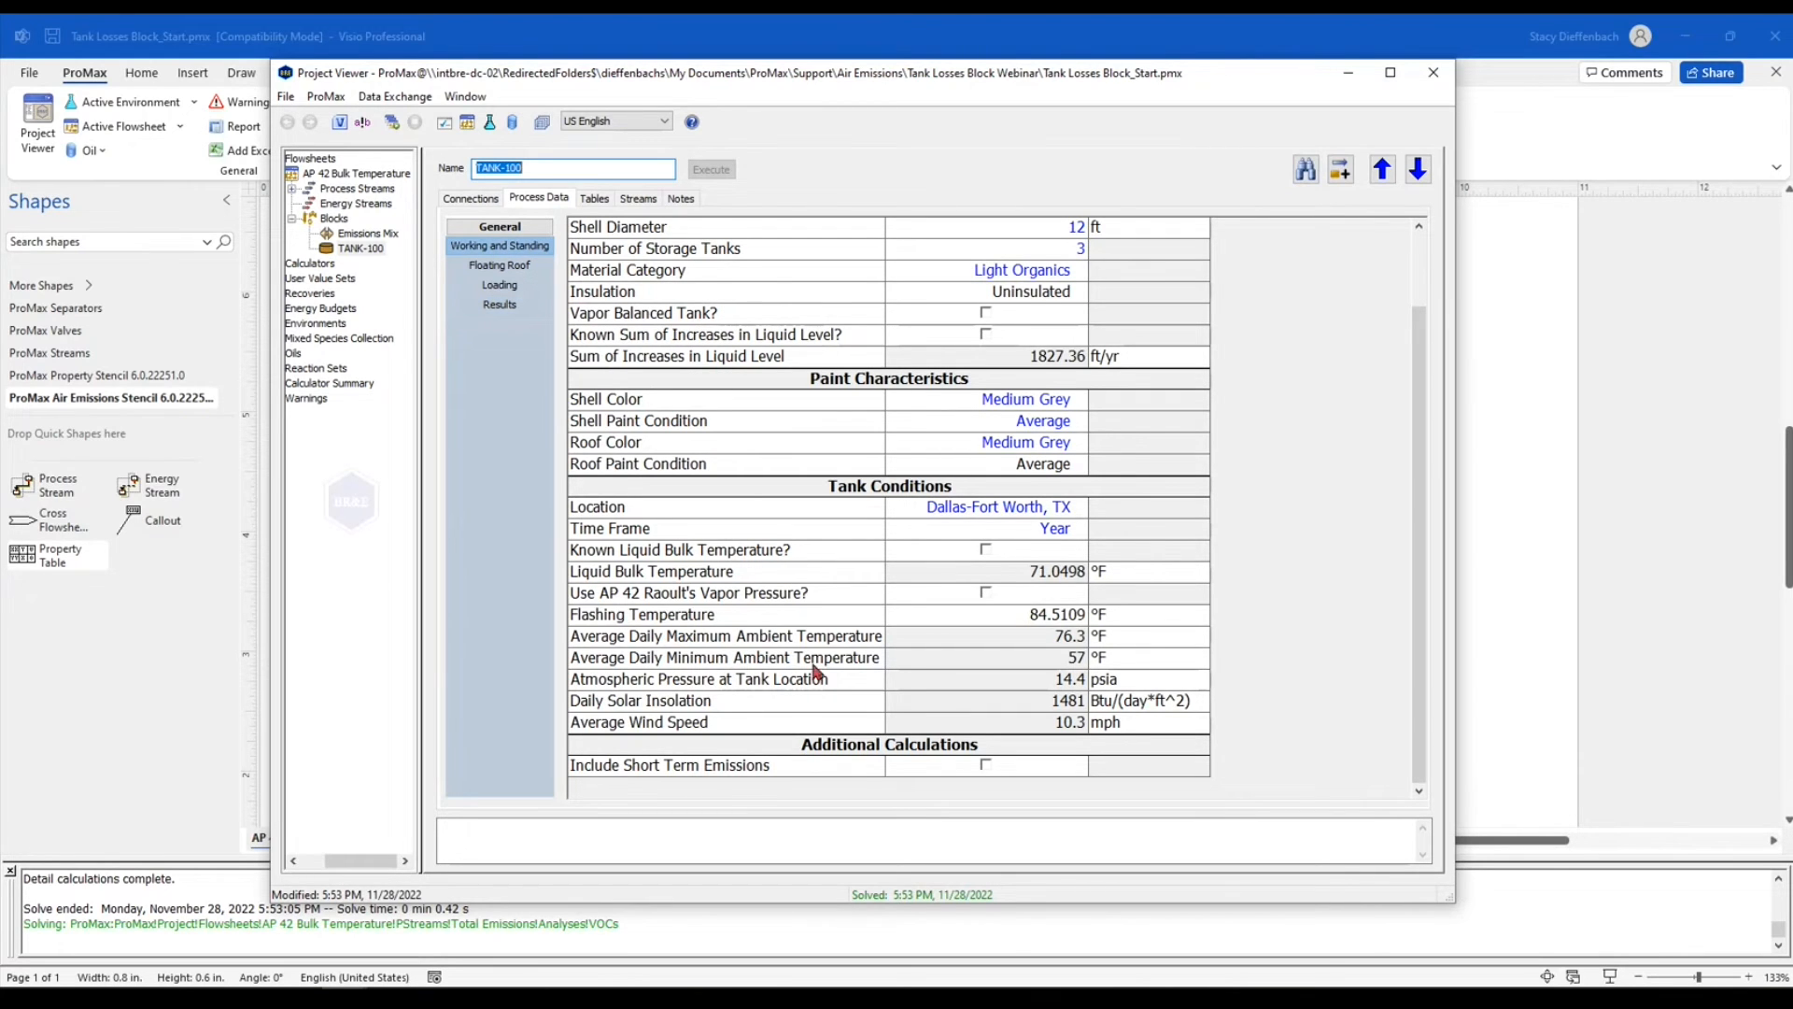
pyautogui.click(986, 765)
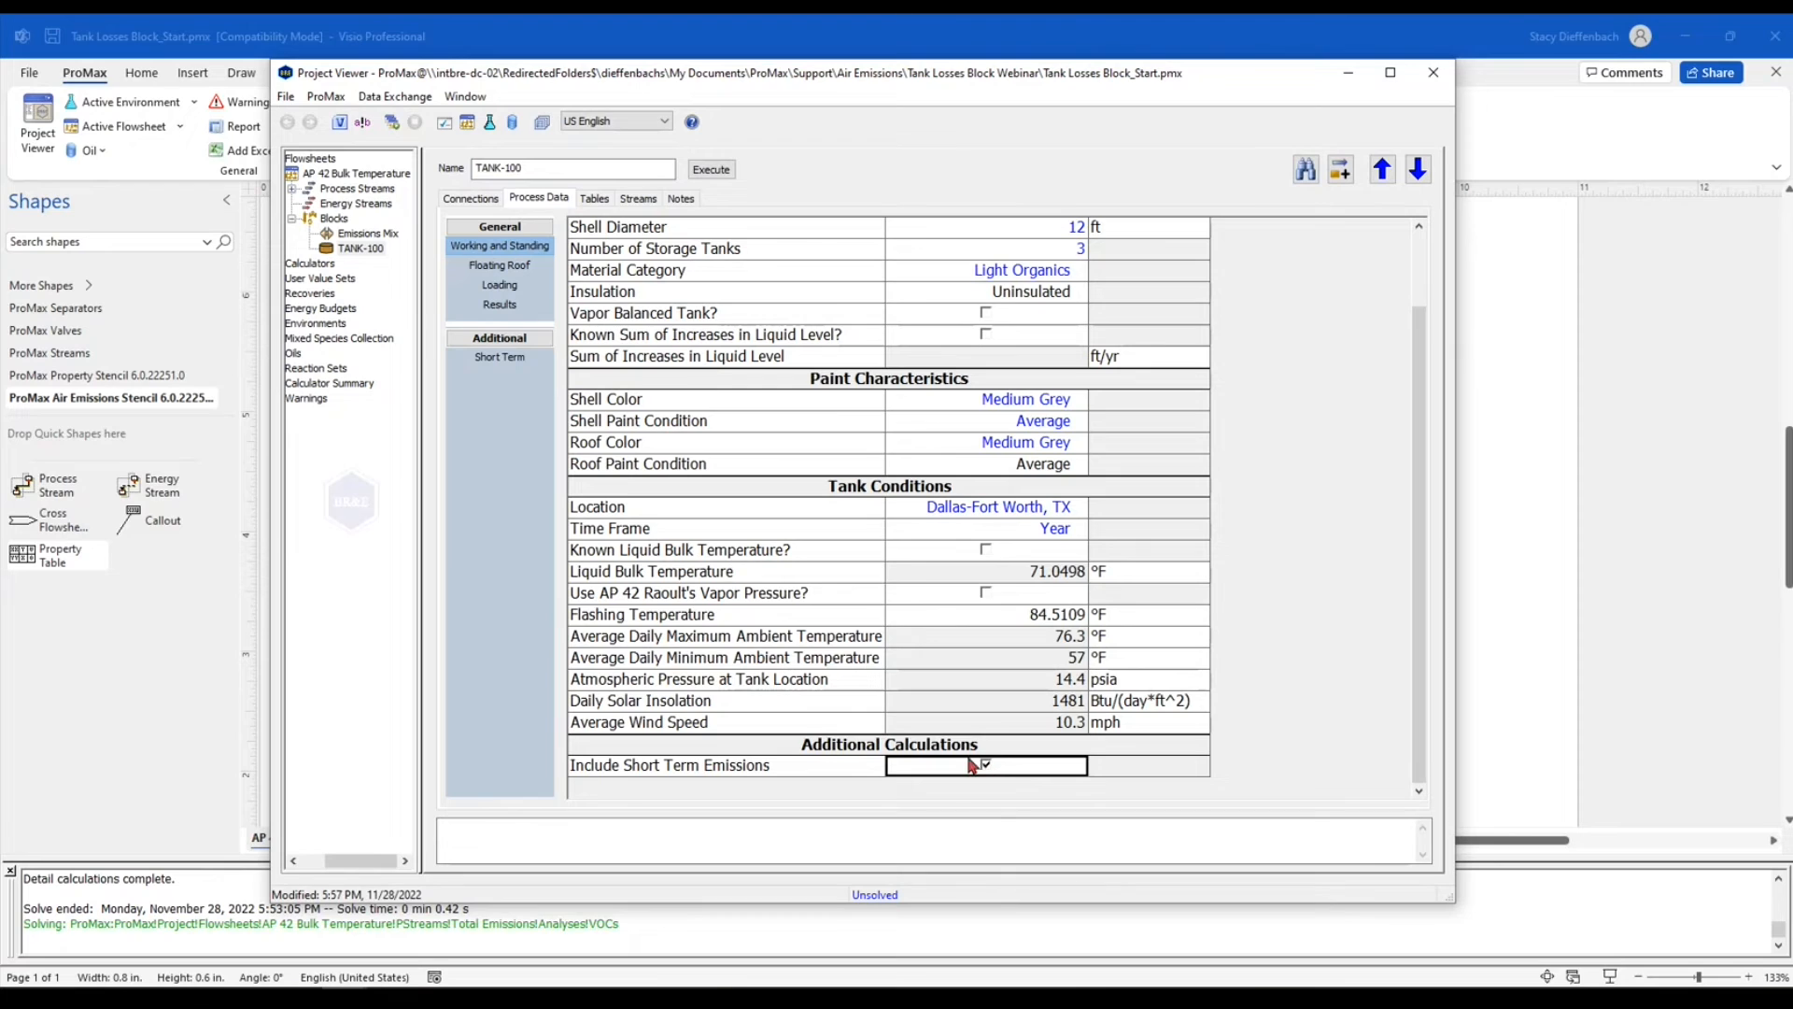
pyautogui.click(519, 361)
pyautogui.click(761, 309)
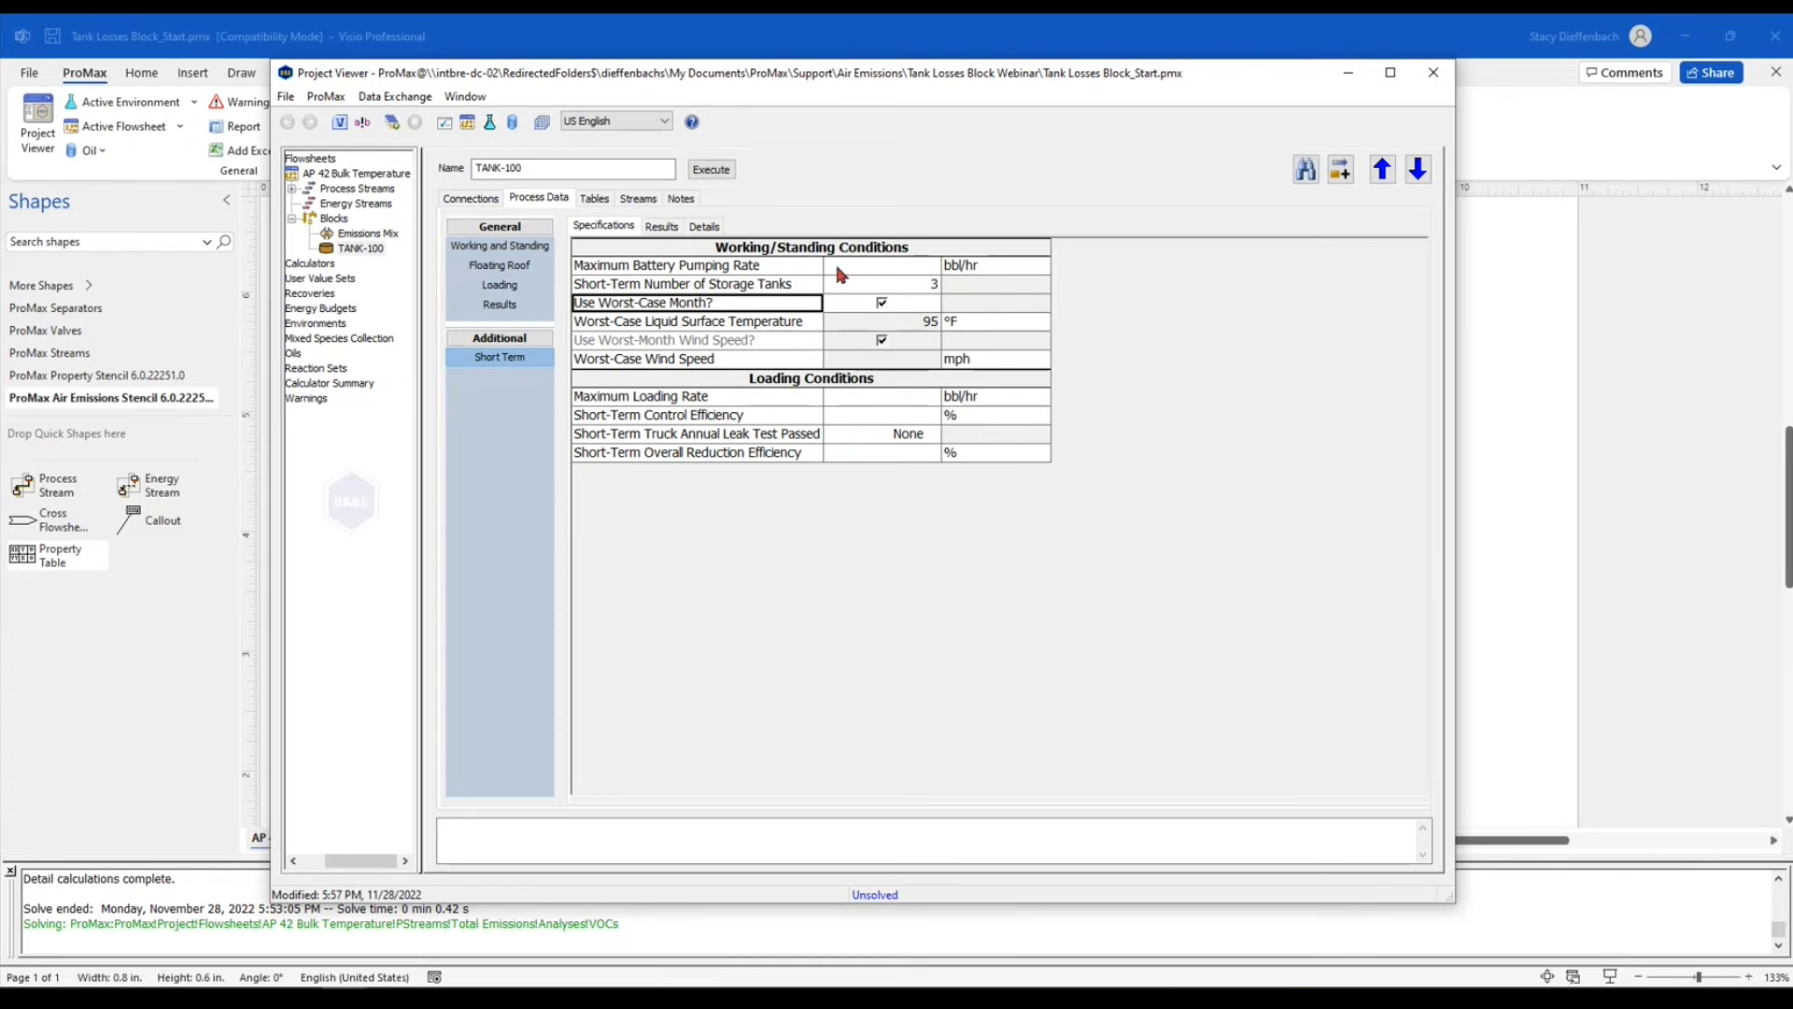
# In the short term working/standing conditions, set the maximum battery pumping rate to 100 bbl/hr and the number of storage tanks to 1
pyautogui.click(865, 268)
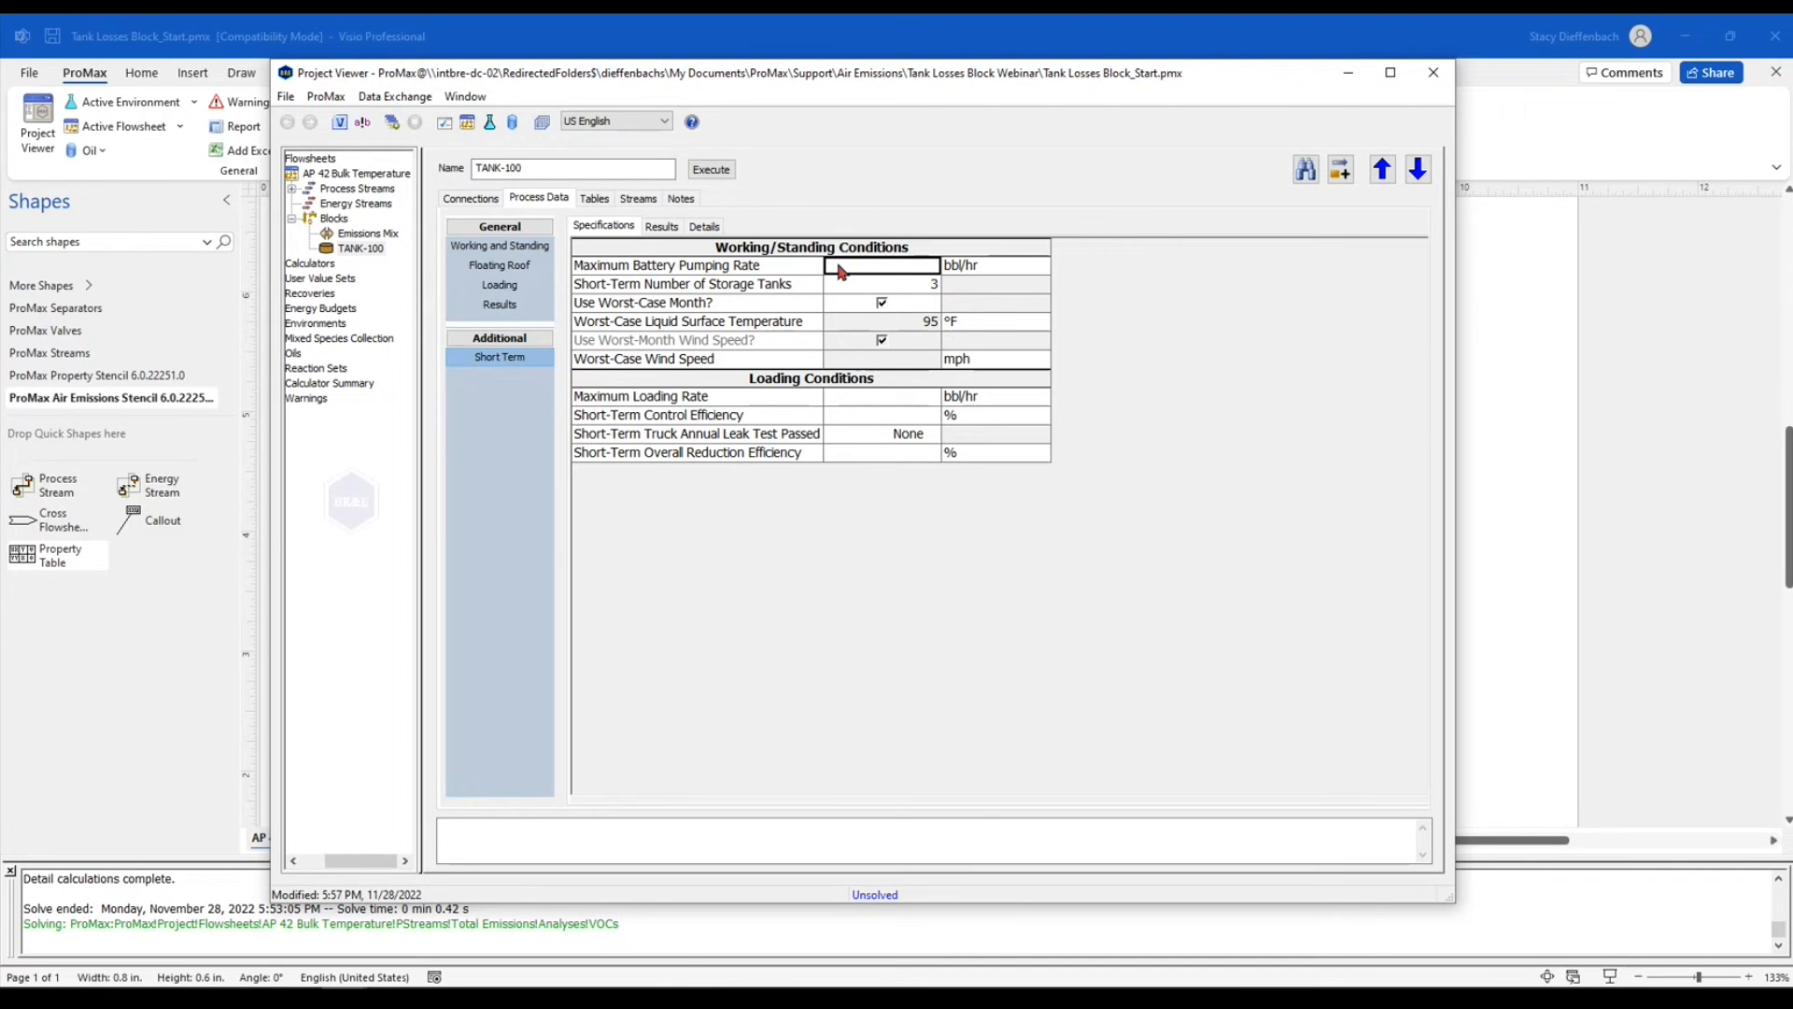
pyautogui.write('1')
pyautogui.write('00')
pyautogui.press('Return')
pyautogui.write('1')
pyautogui.press('Return')
# In the short term loading conditions, set the maximum loading rate to 100 bbl/hr and the overall reduction efficiency to 0%
pyautogui.click(912, 398)
pyautogui.write('100')
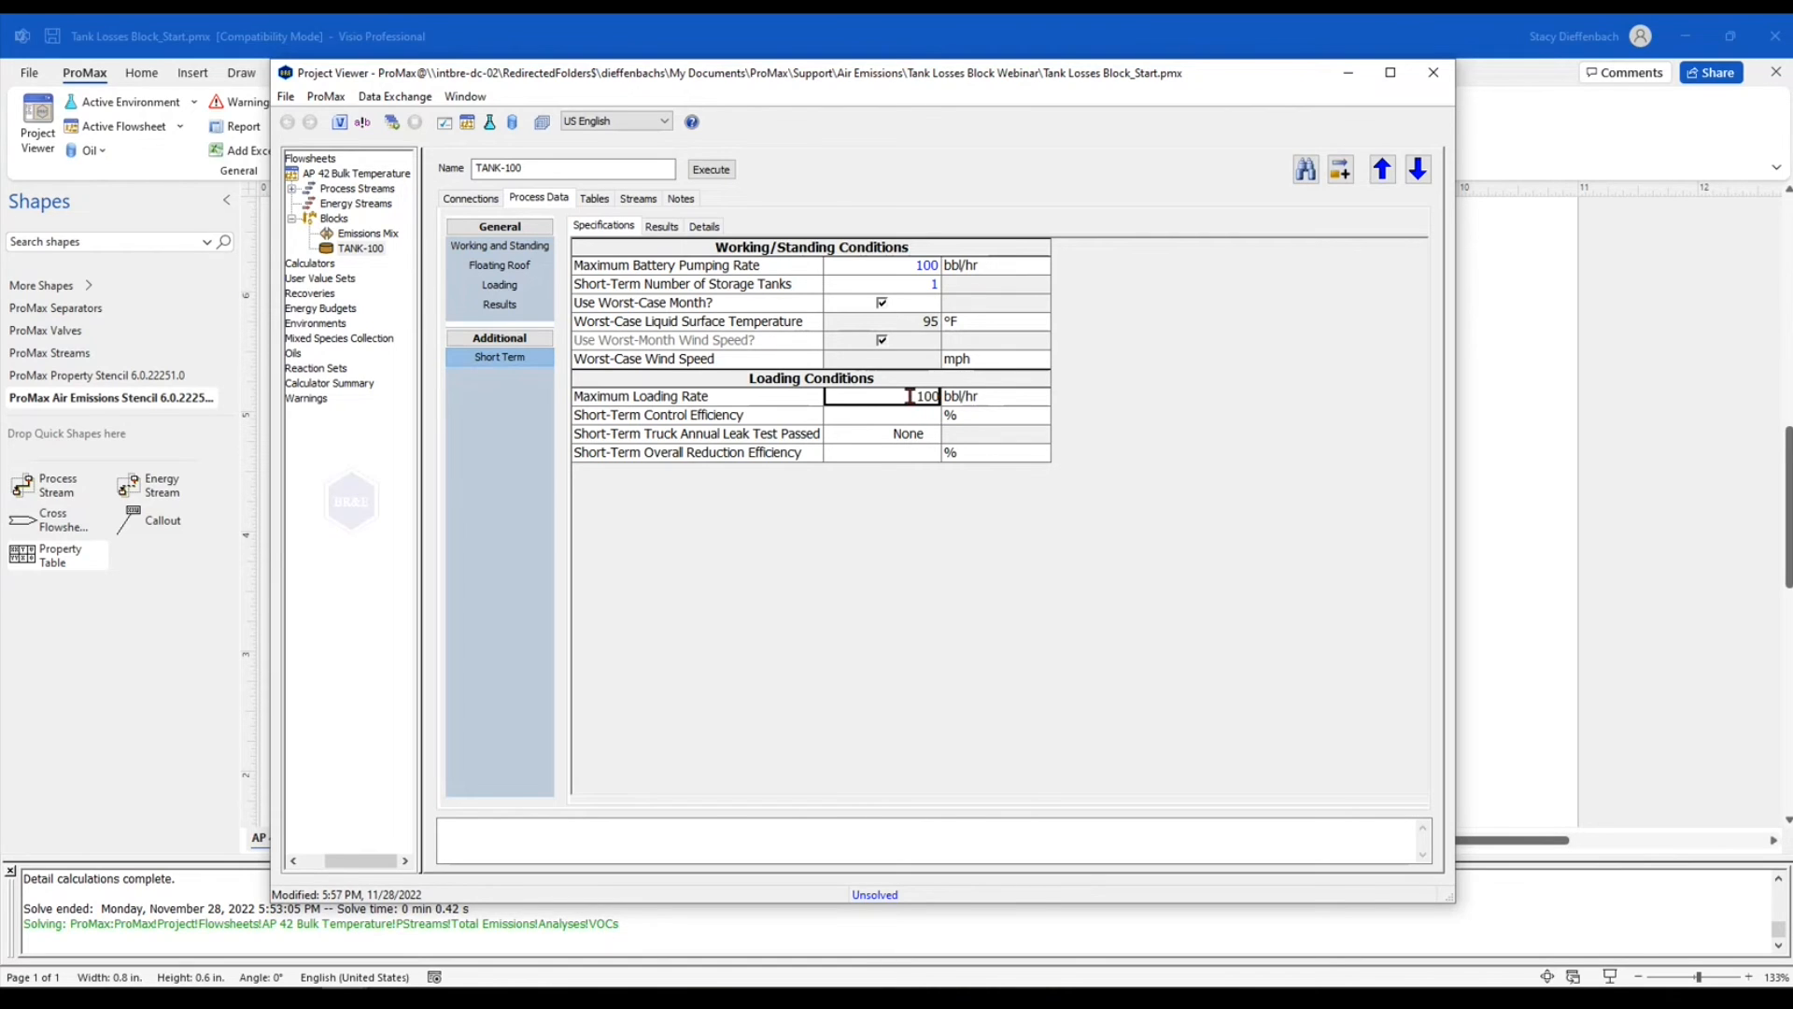
pyautogui.press('Return')
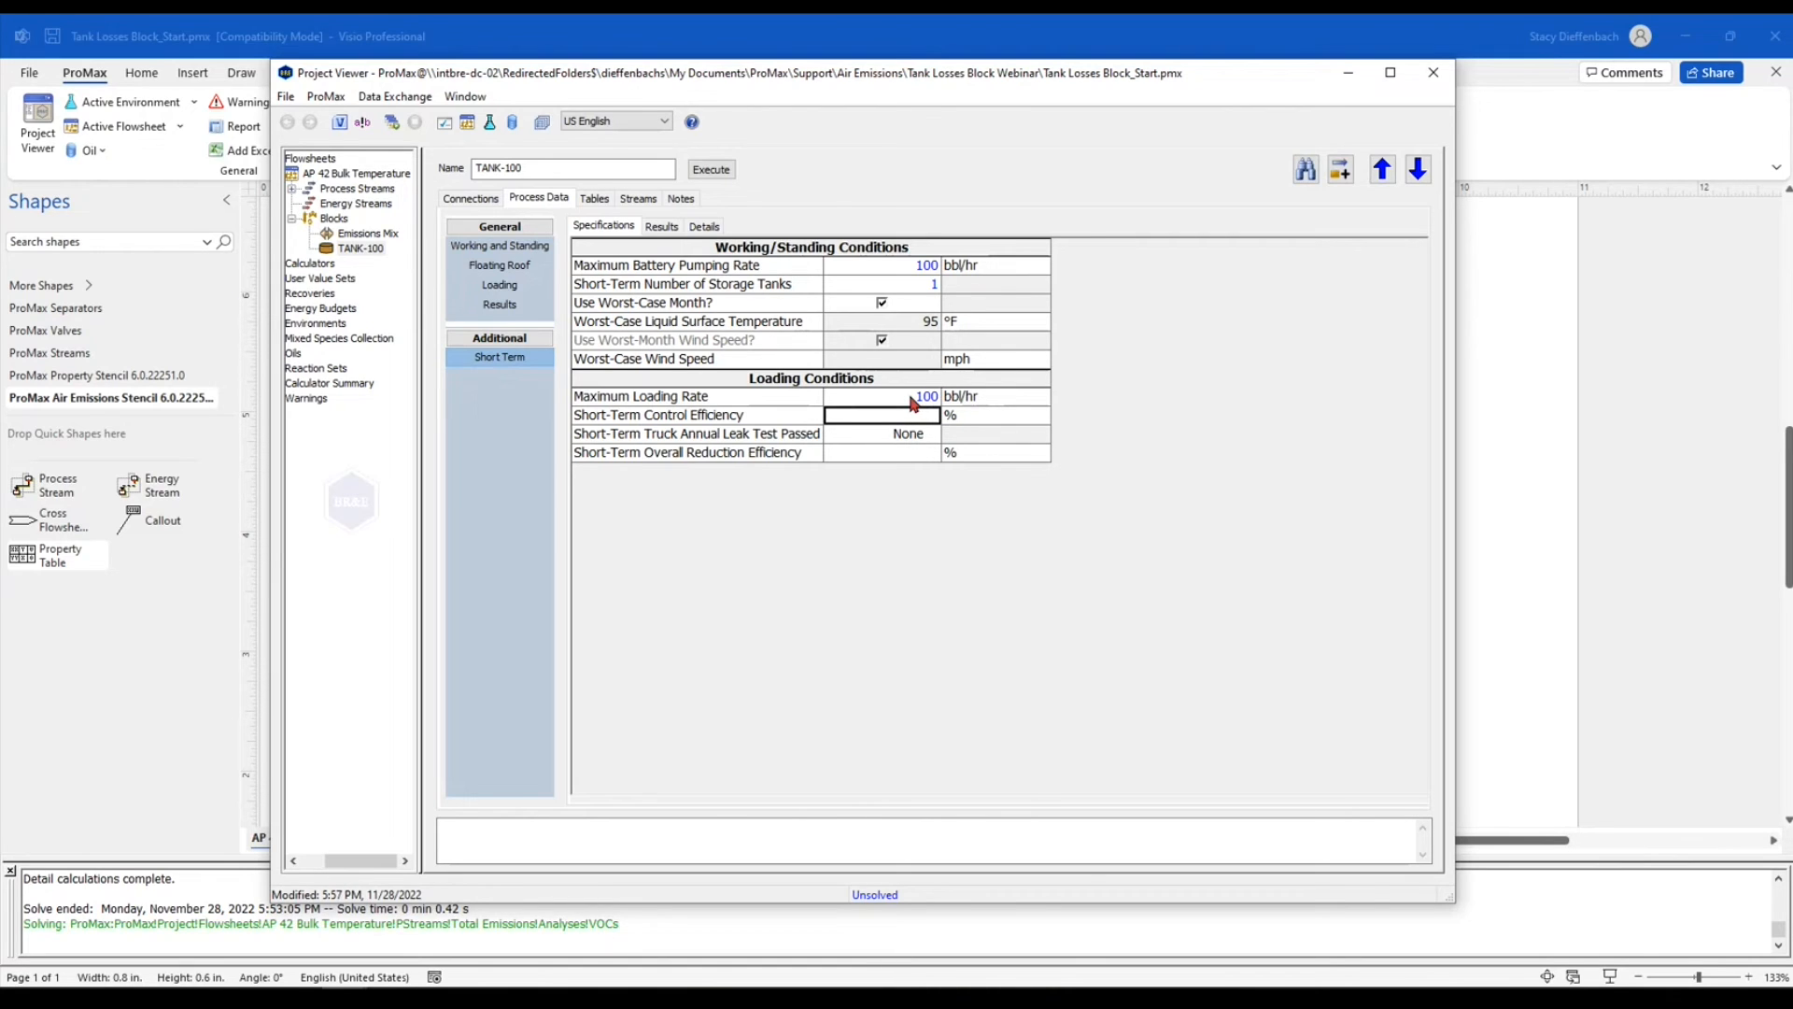
pyautogui.click(913, 452)
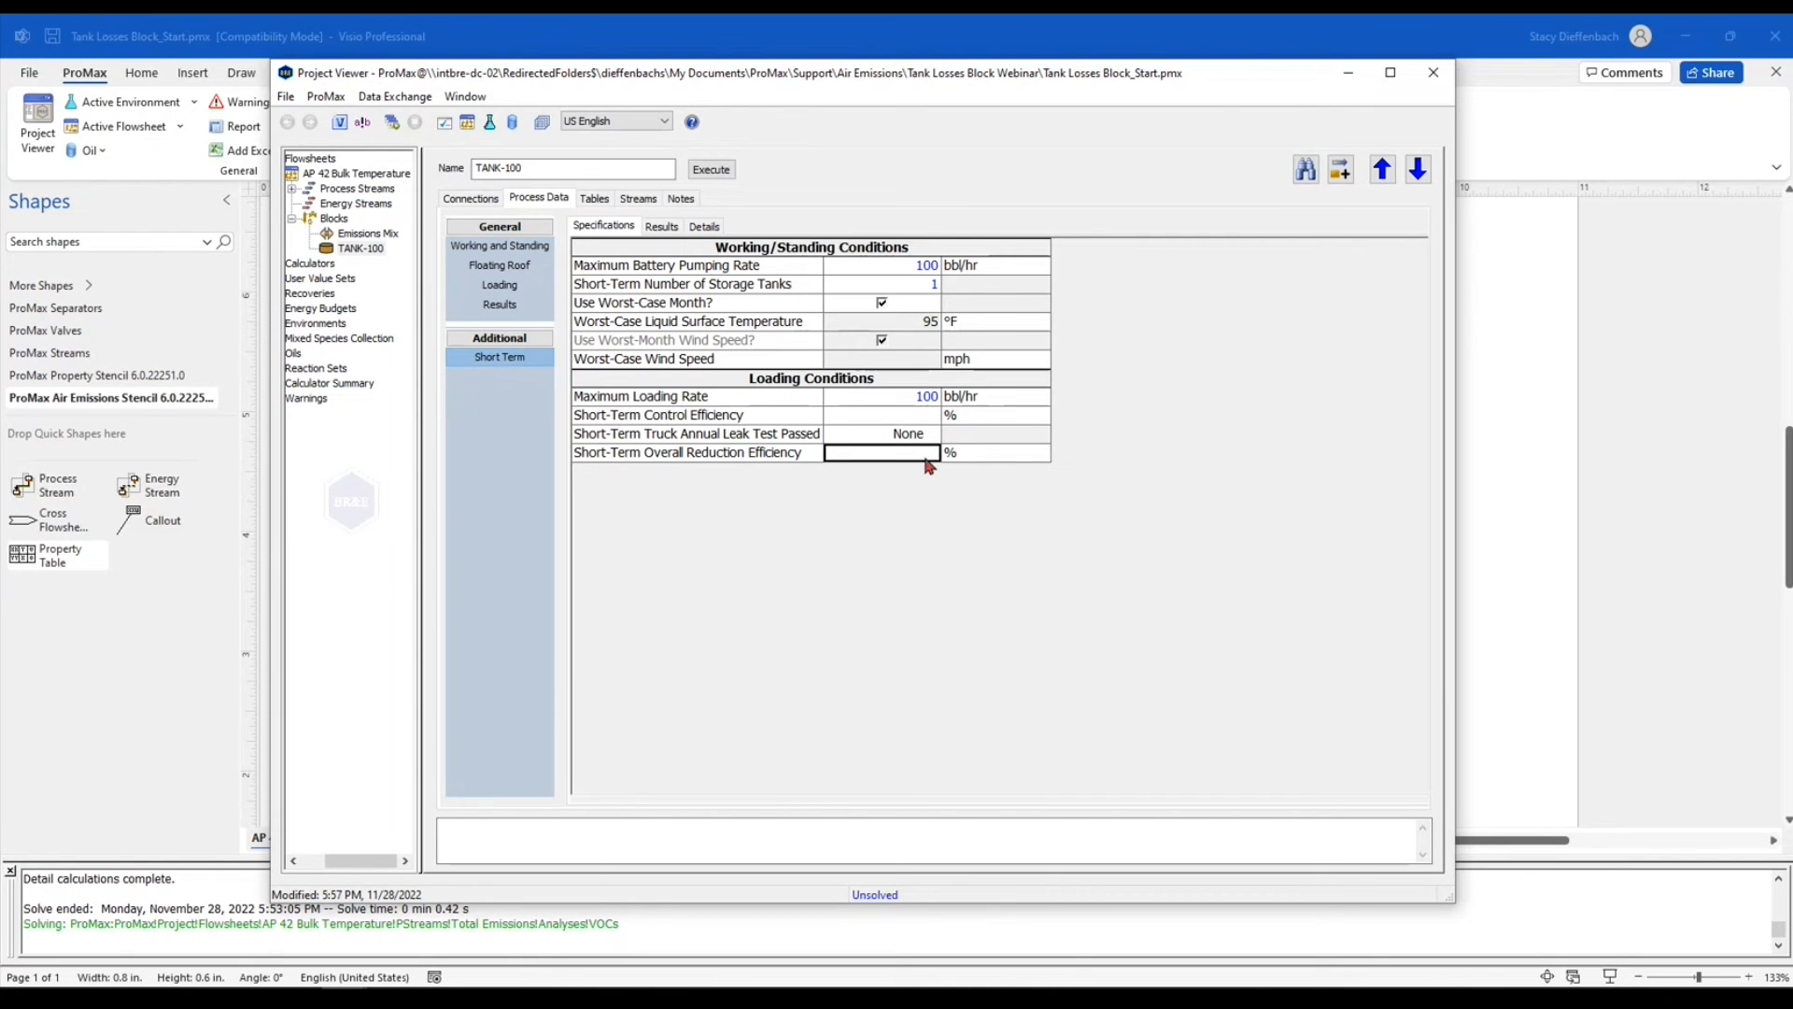
pyautogui.write('0')
pyautogui.press('Return')
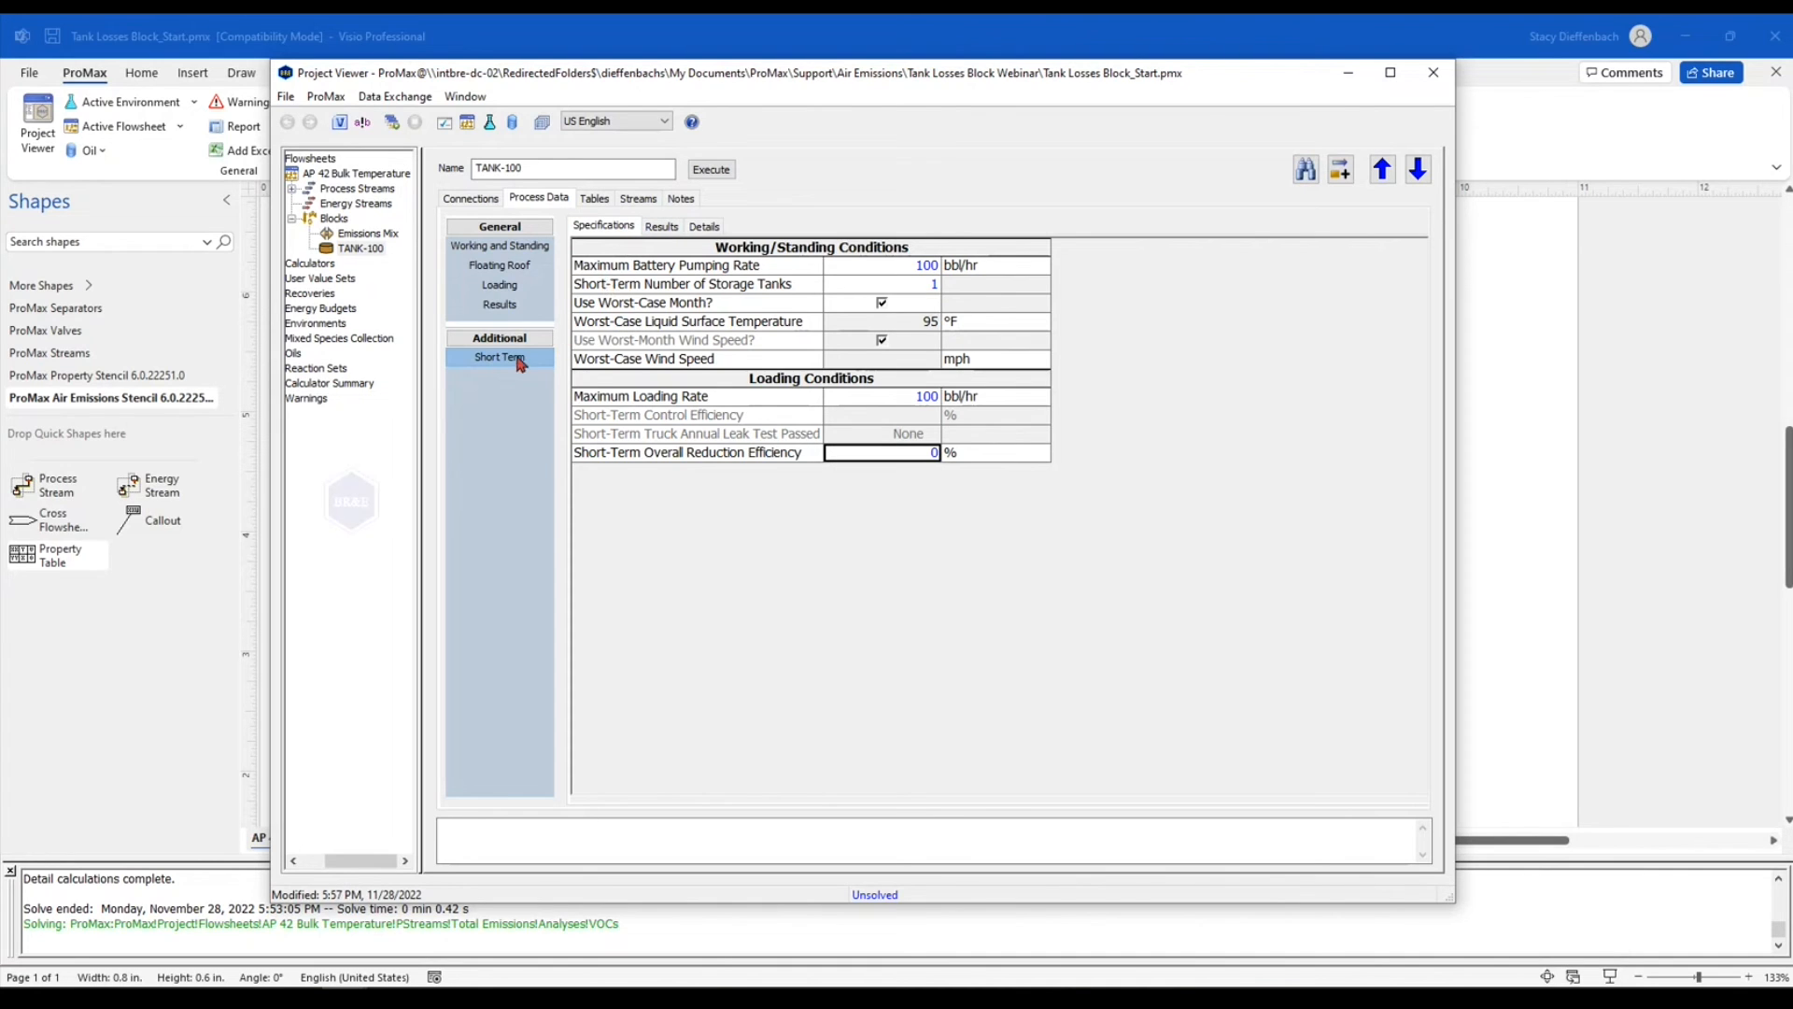
# Execute the tank block and review the short term emission results and calculation details for the floating roof tank
pyautogui.click(712, 170)
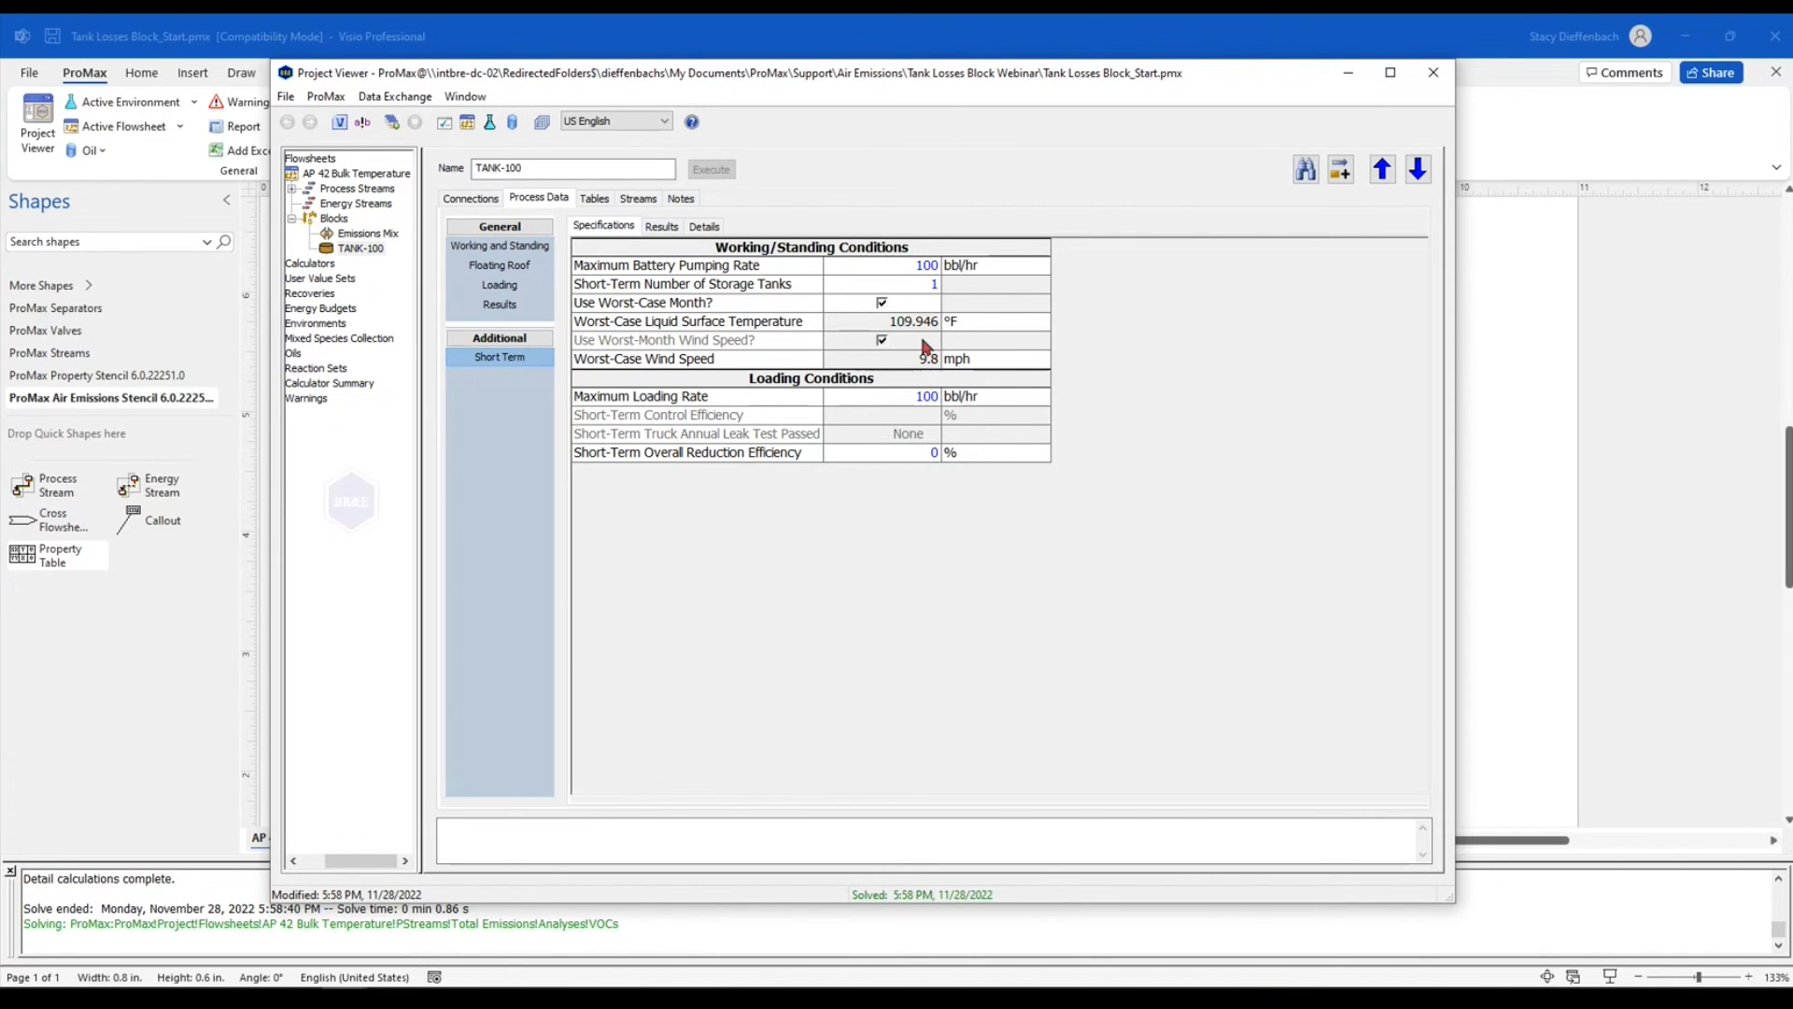
pyautogui.click(663, 228)
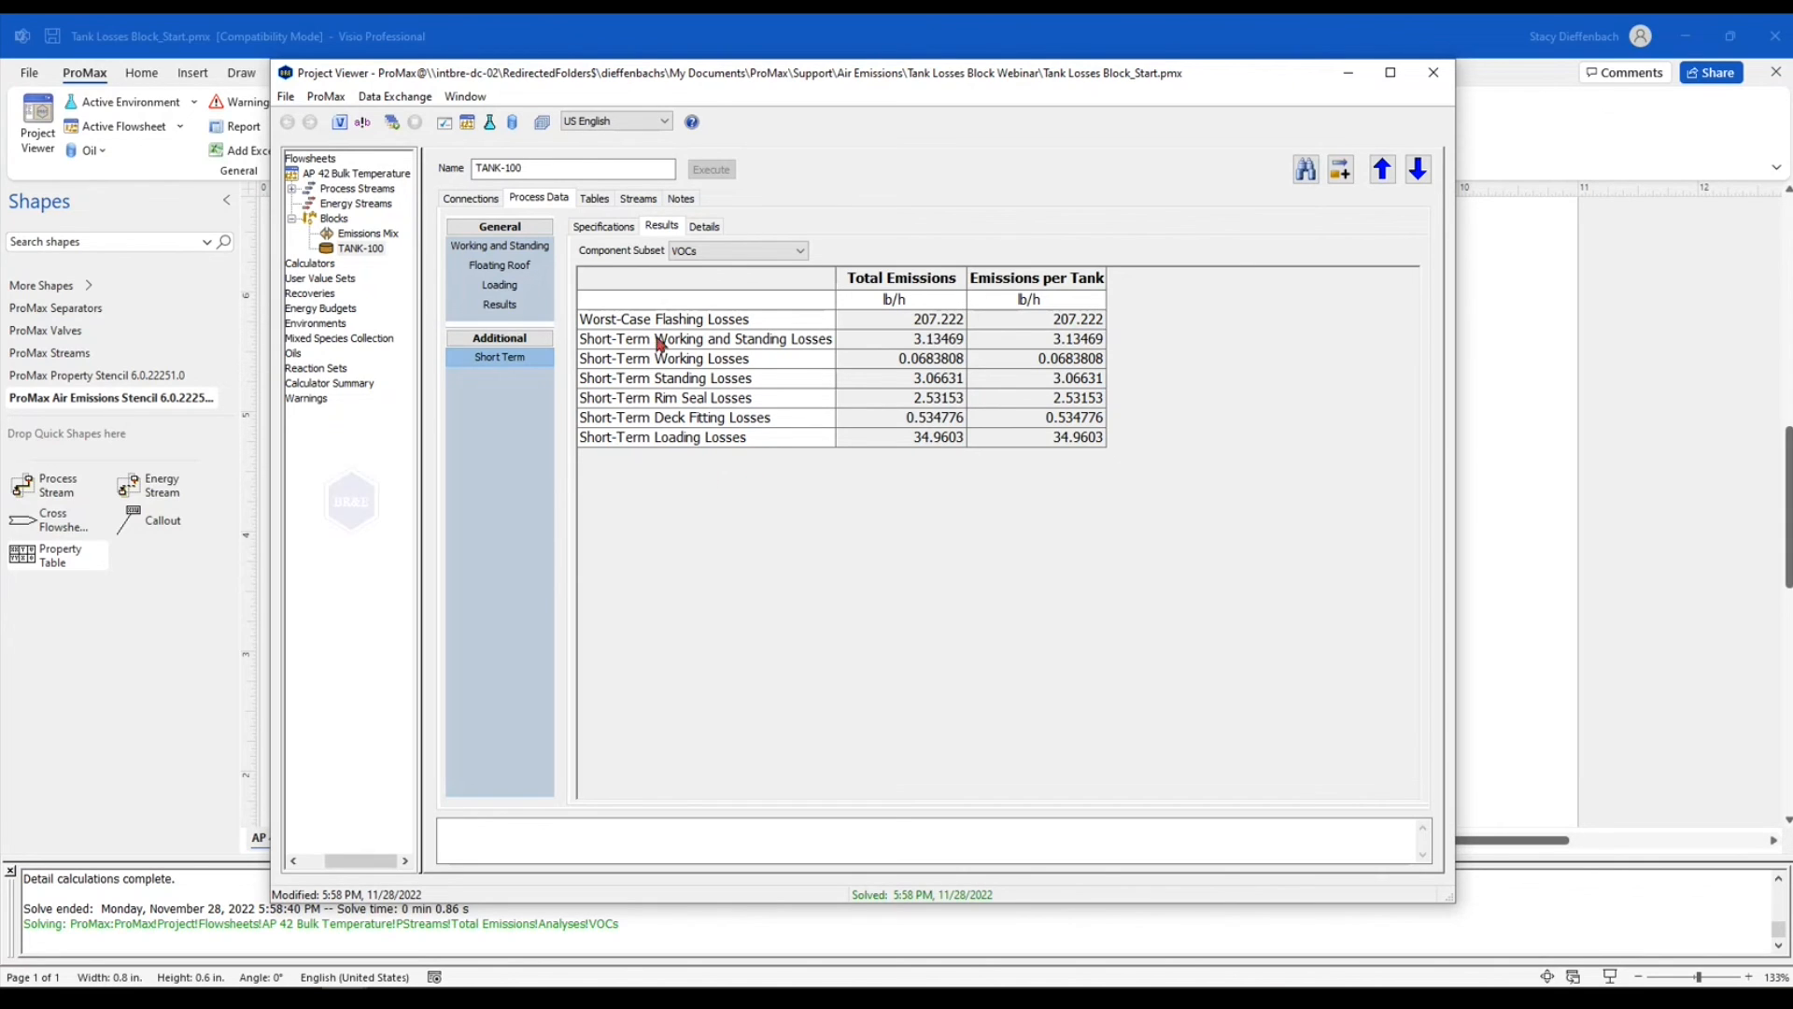
pyautogui.click(706, 227)
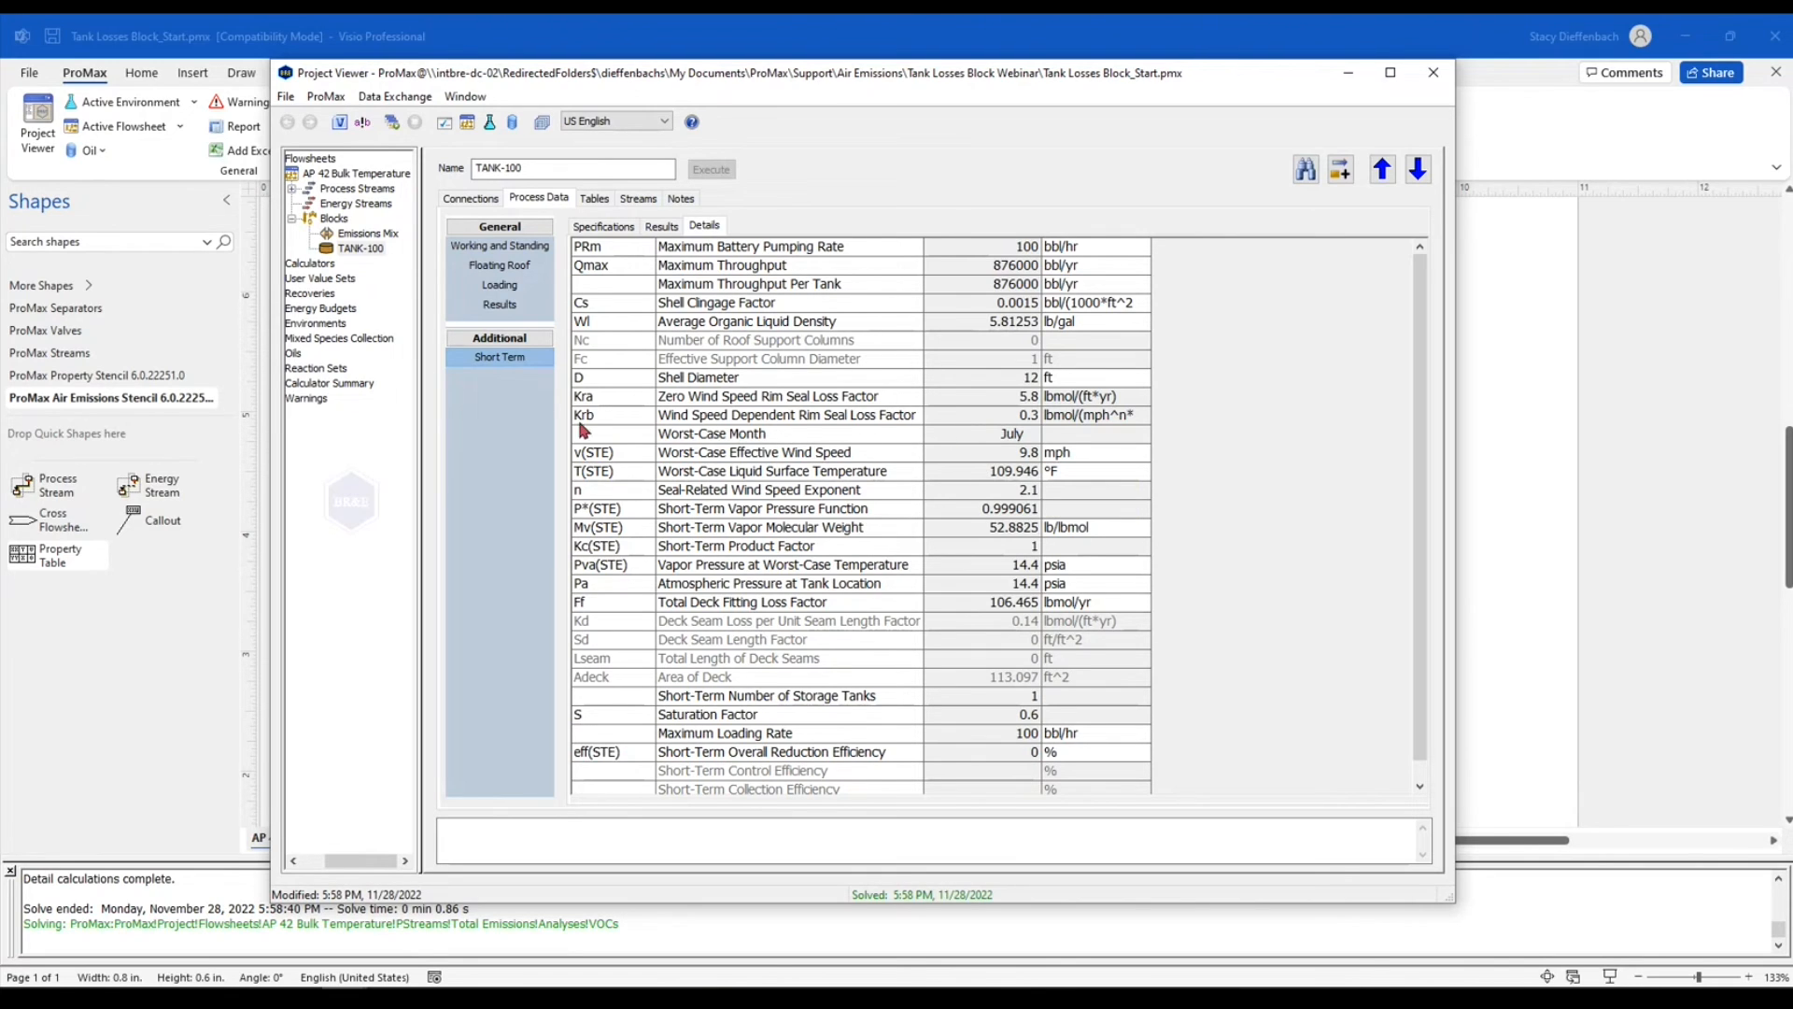
# In the working and standing data, change the tank geometry to Vertical Cylinder
pyautogui.click(514, 248)
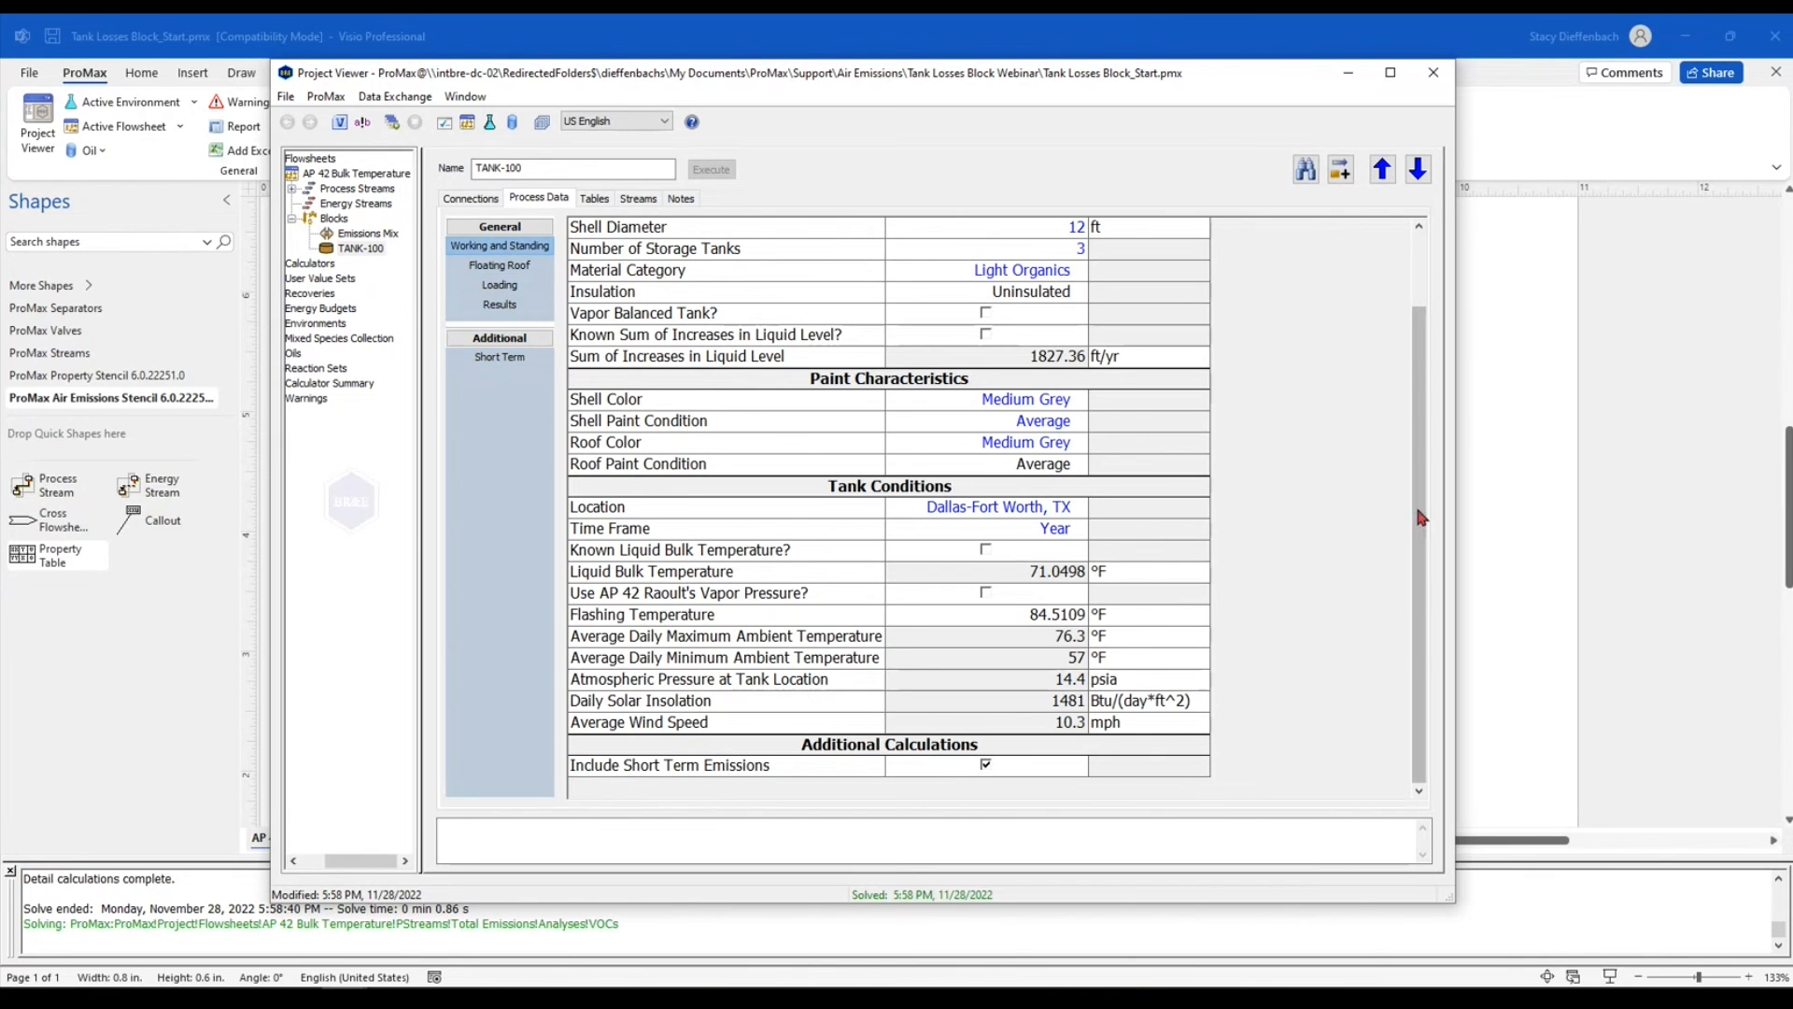
pyautogui.scroll(2, 1025, 256)
pyautogui.click(1025, 256)
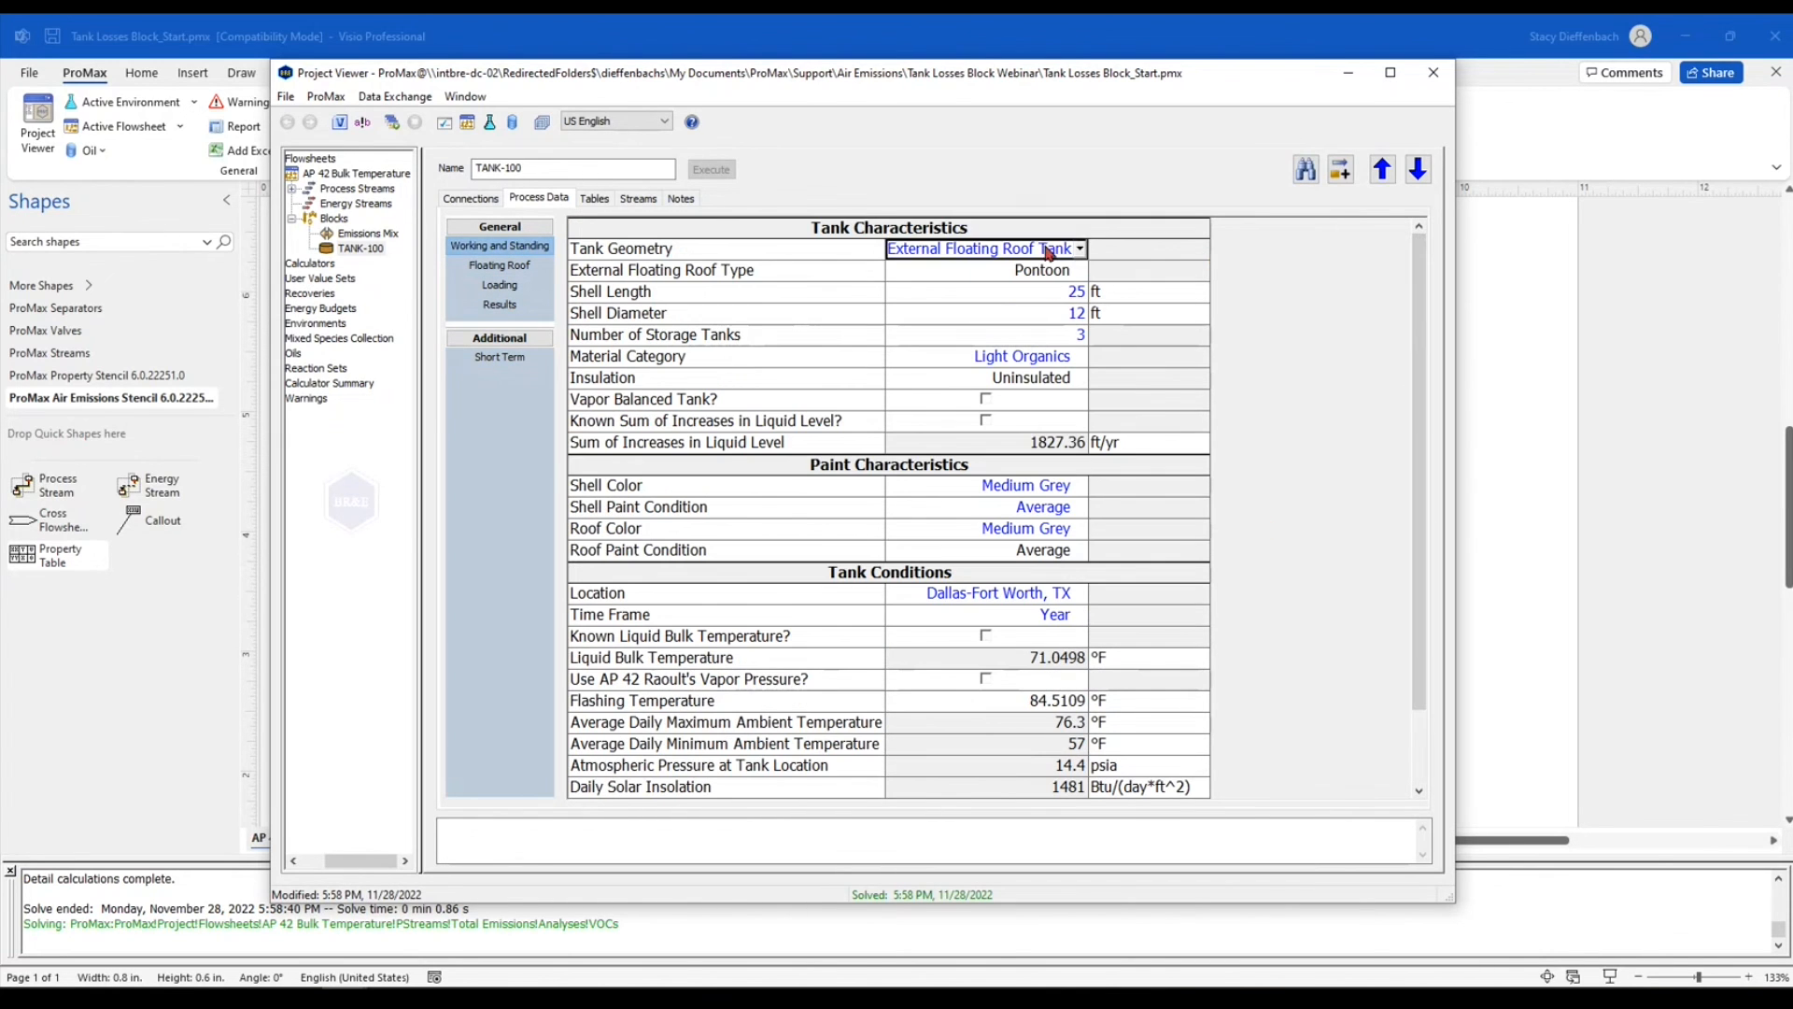
pyautogui.click(1080, 249)
pyautogui.click(1012, 272)
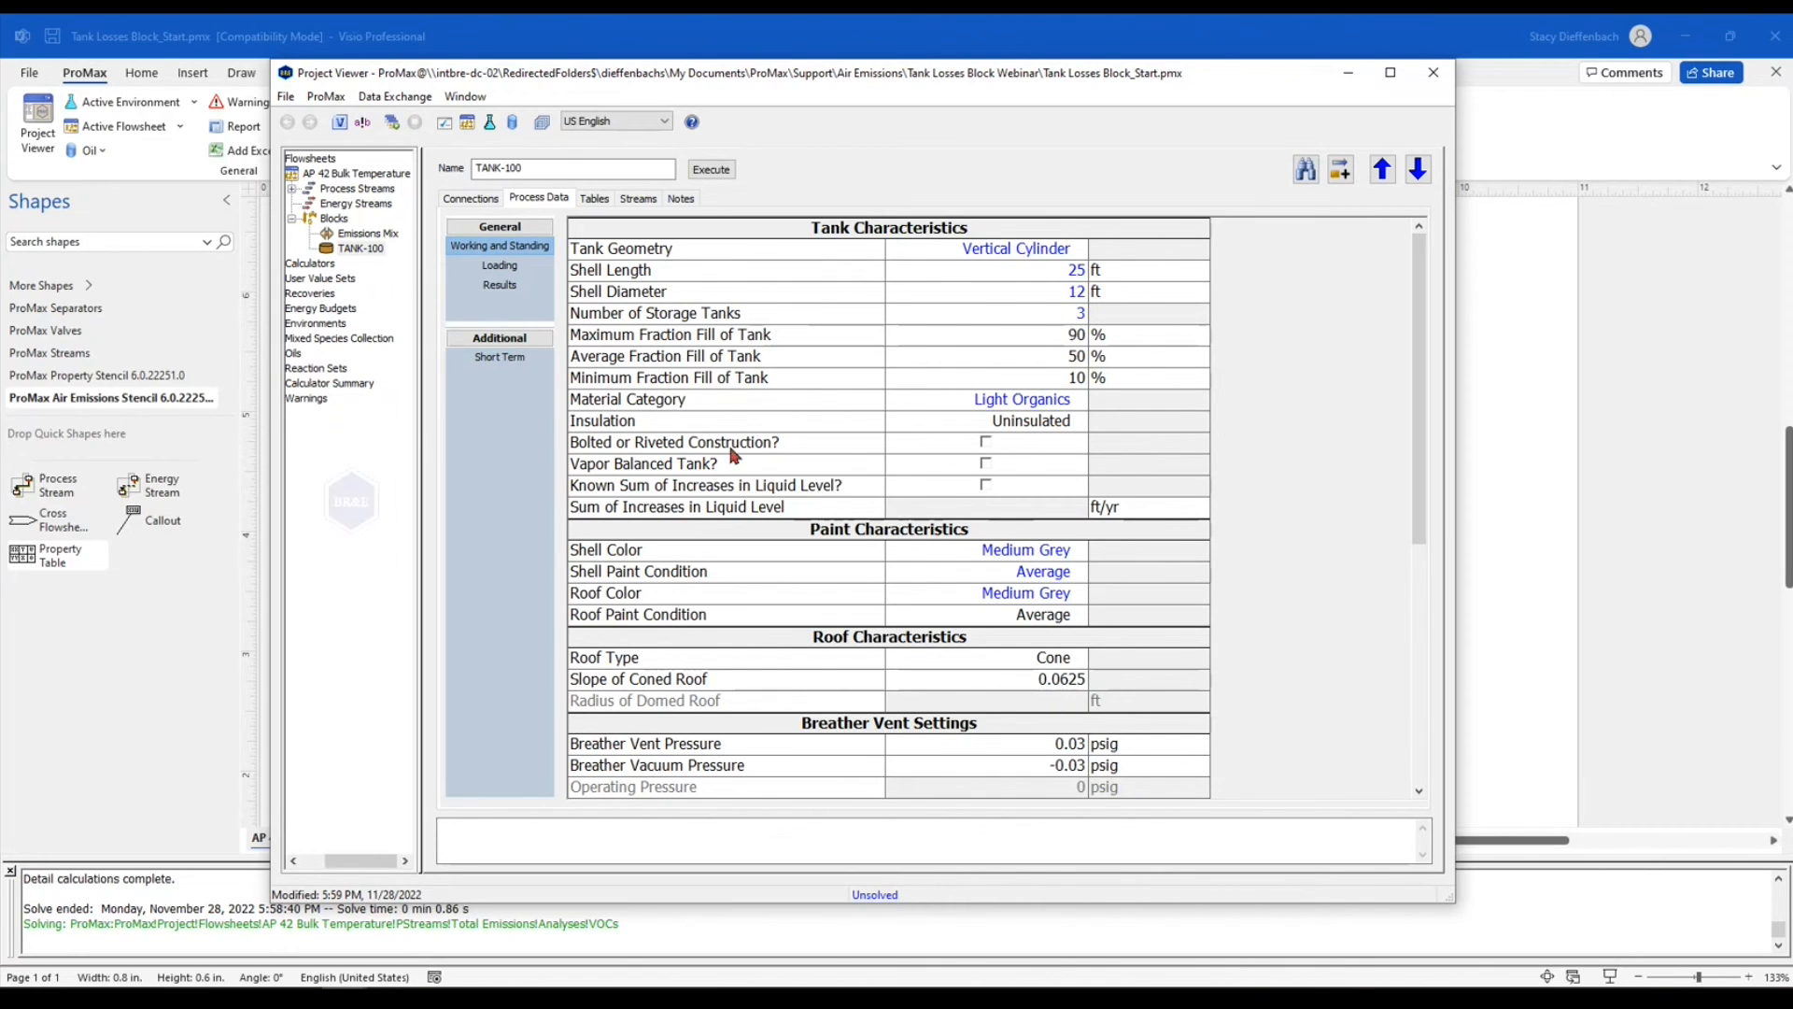
# In the short term specifications for the vertical cylinder tank, set the maximum battery filling rate to 100 bbl/hr
pyautogui.click(517, 361)
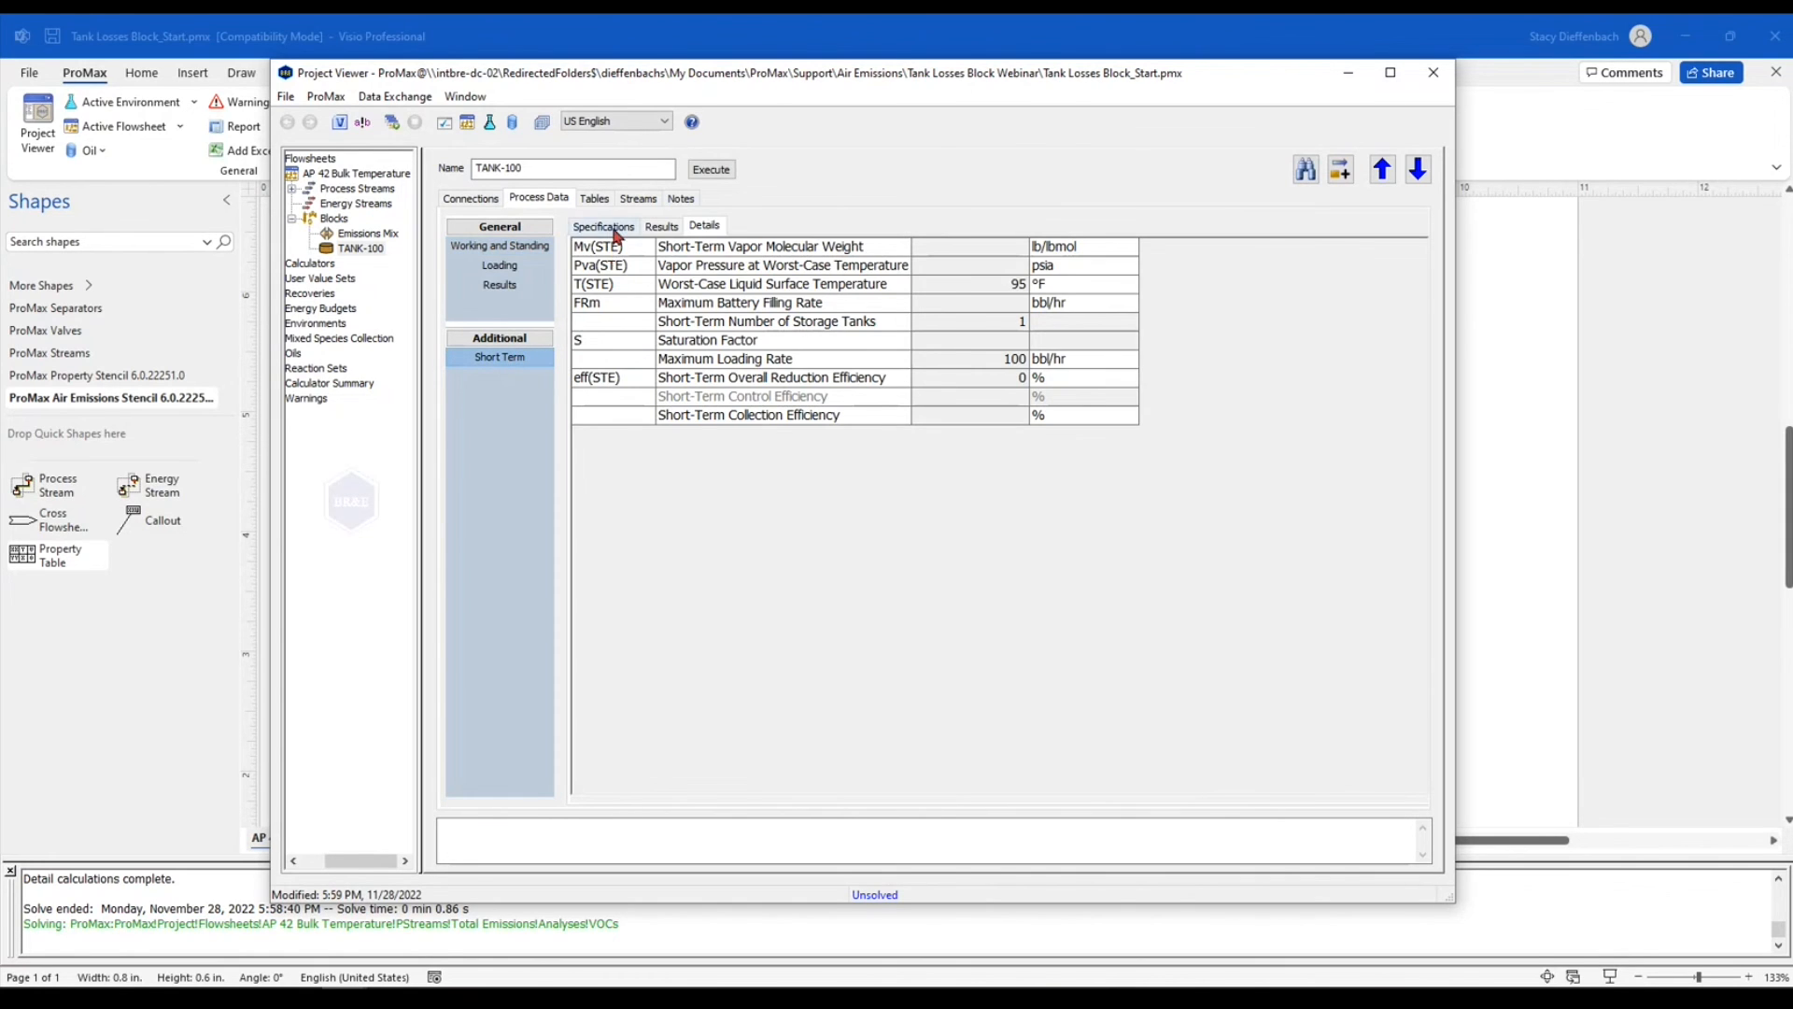
pyautogui.click(615, 233)
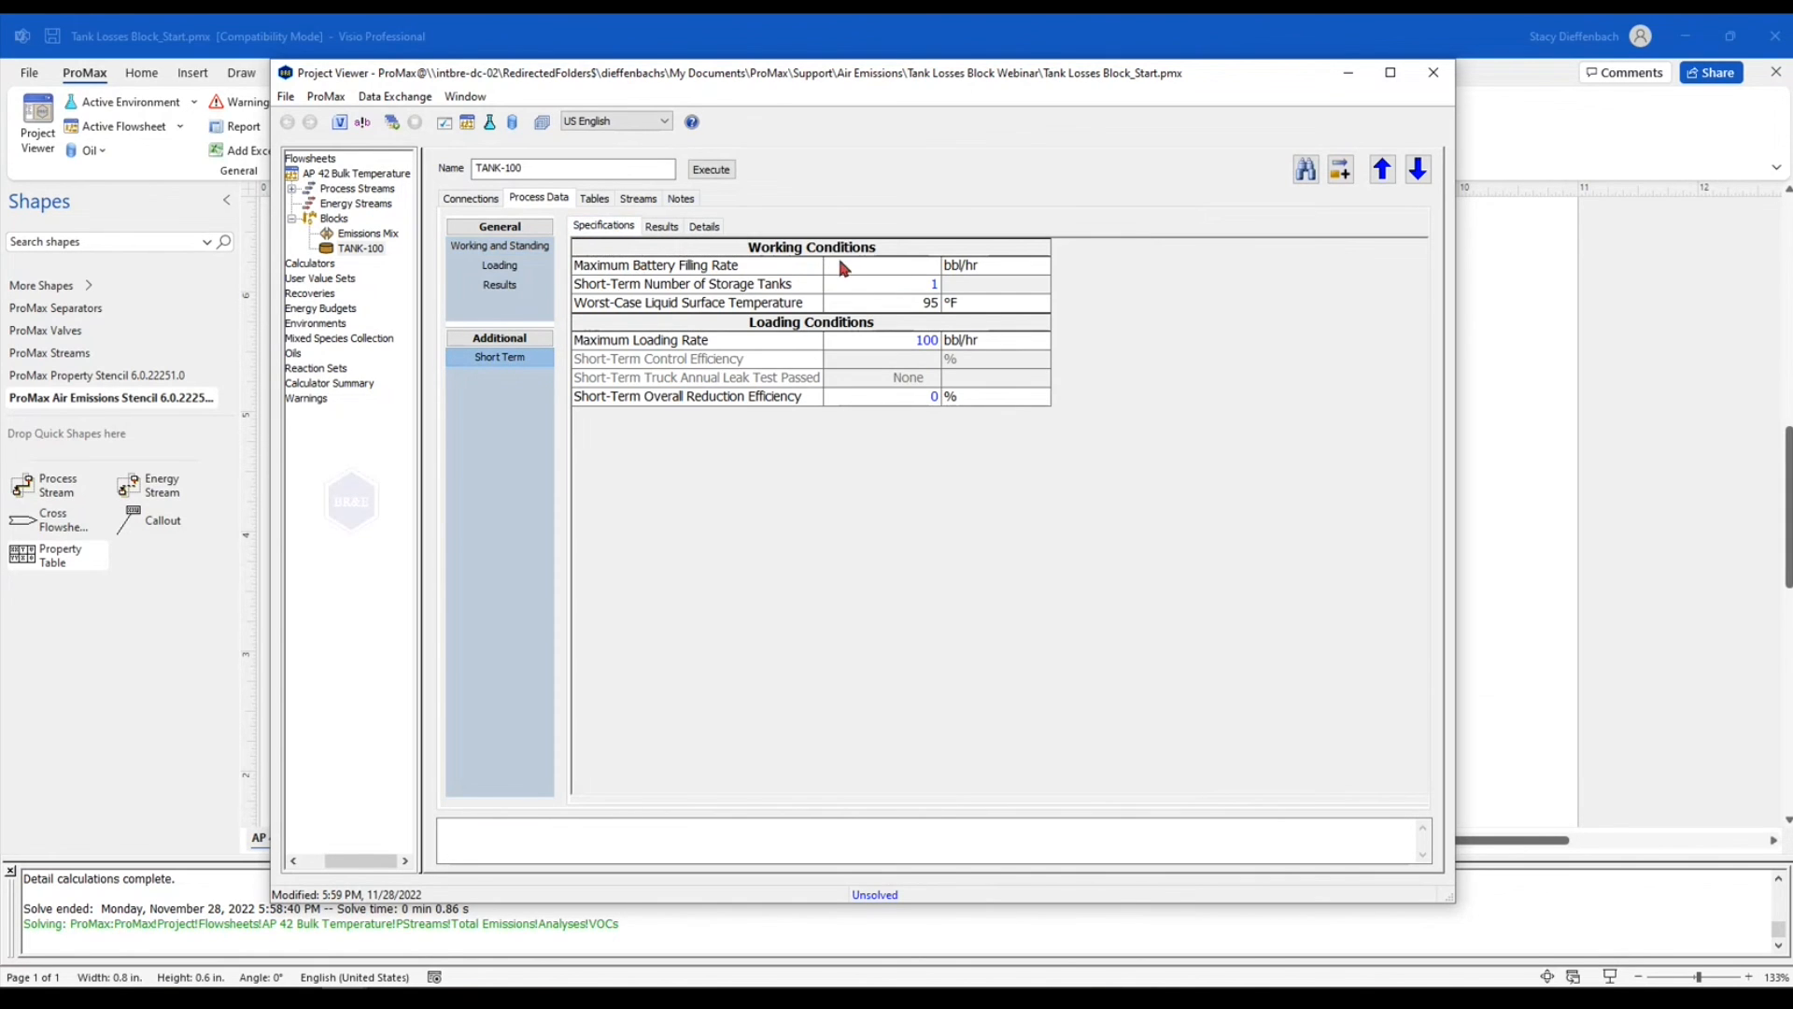
pyautogui.click(917, 271)
pyautogui.write('100')
pyautogui.press('Return')
pyautogui.click(762, 306)
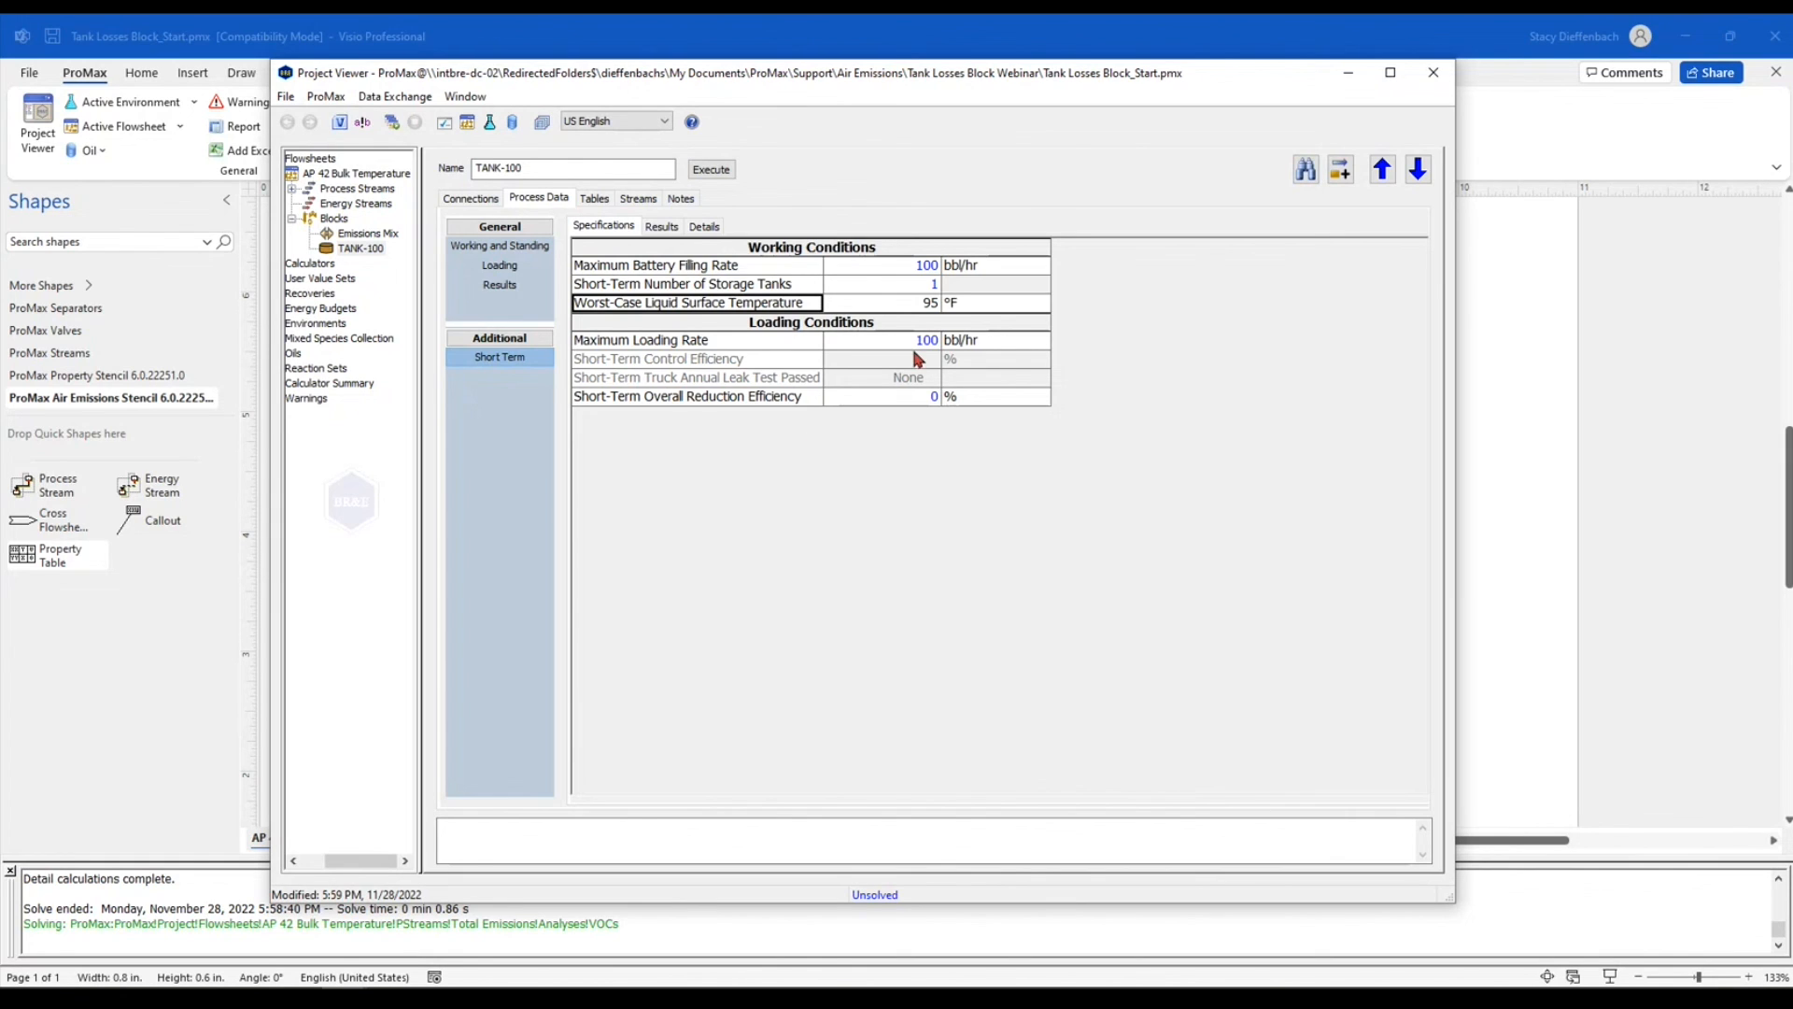
# Execute the tank block, review its short term emission results, and close the Project Viewer to return to the flowsheet
pyautogui.moveTo(932, 311)
pyautogui.click(725, 169)
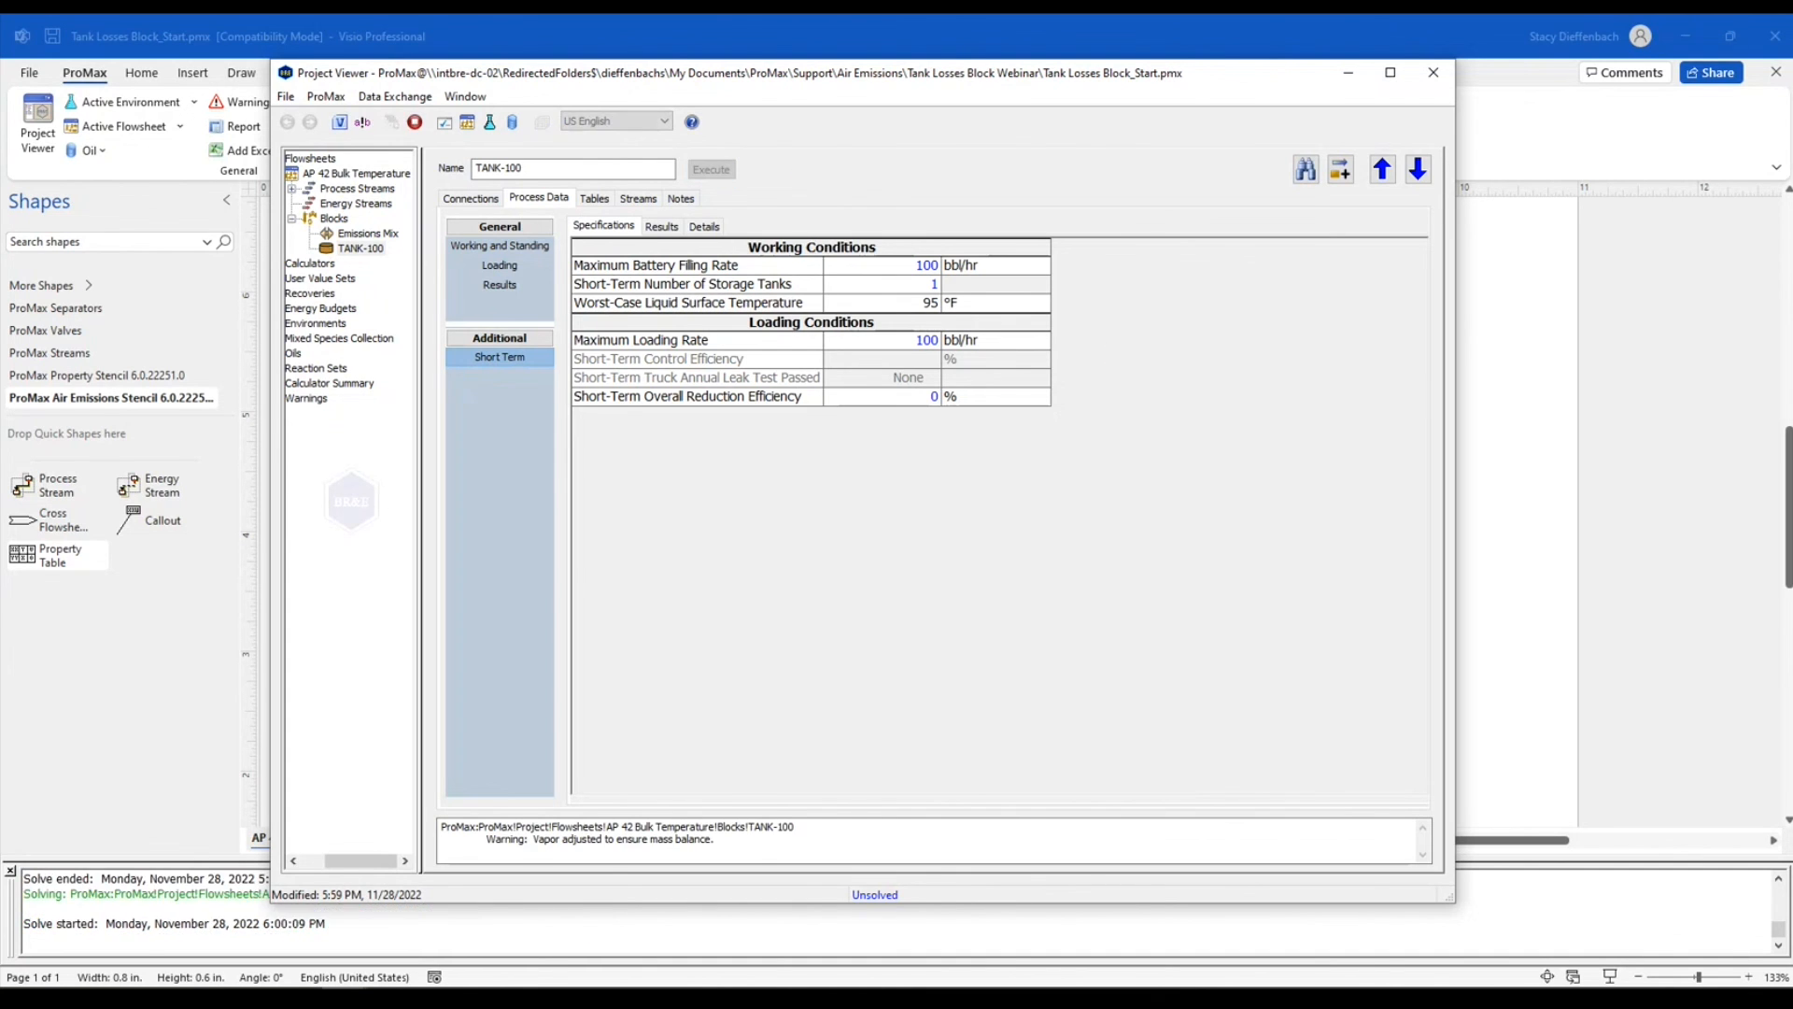
pyautogui.click(663, 228)
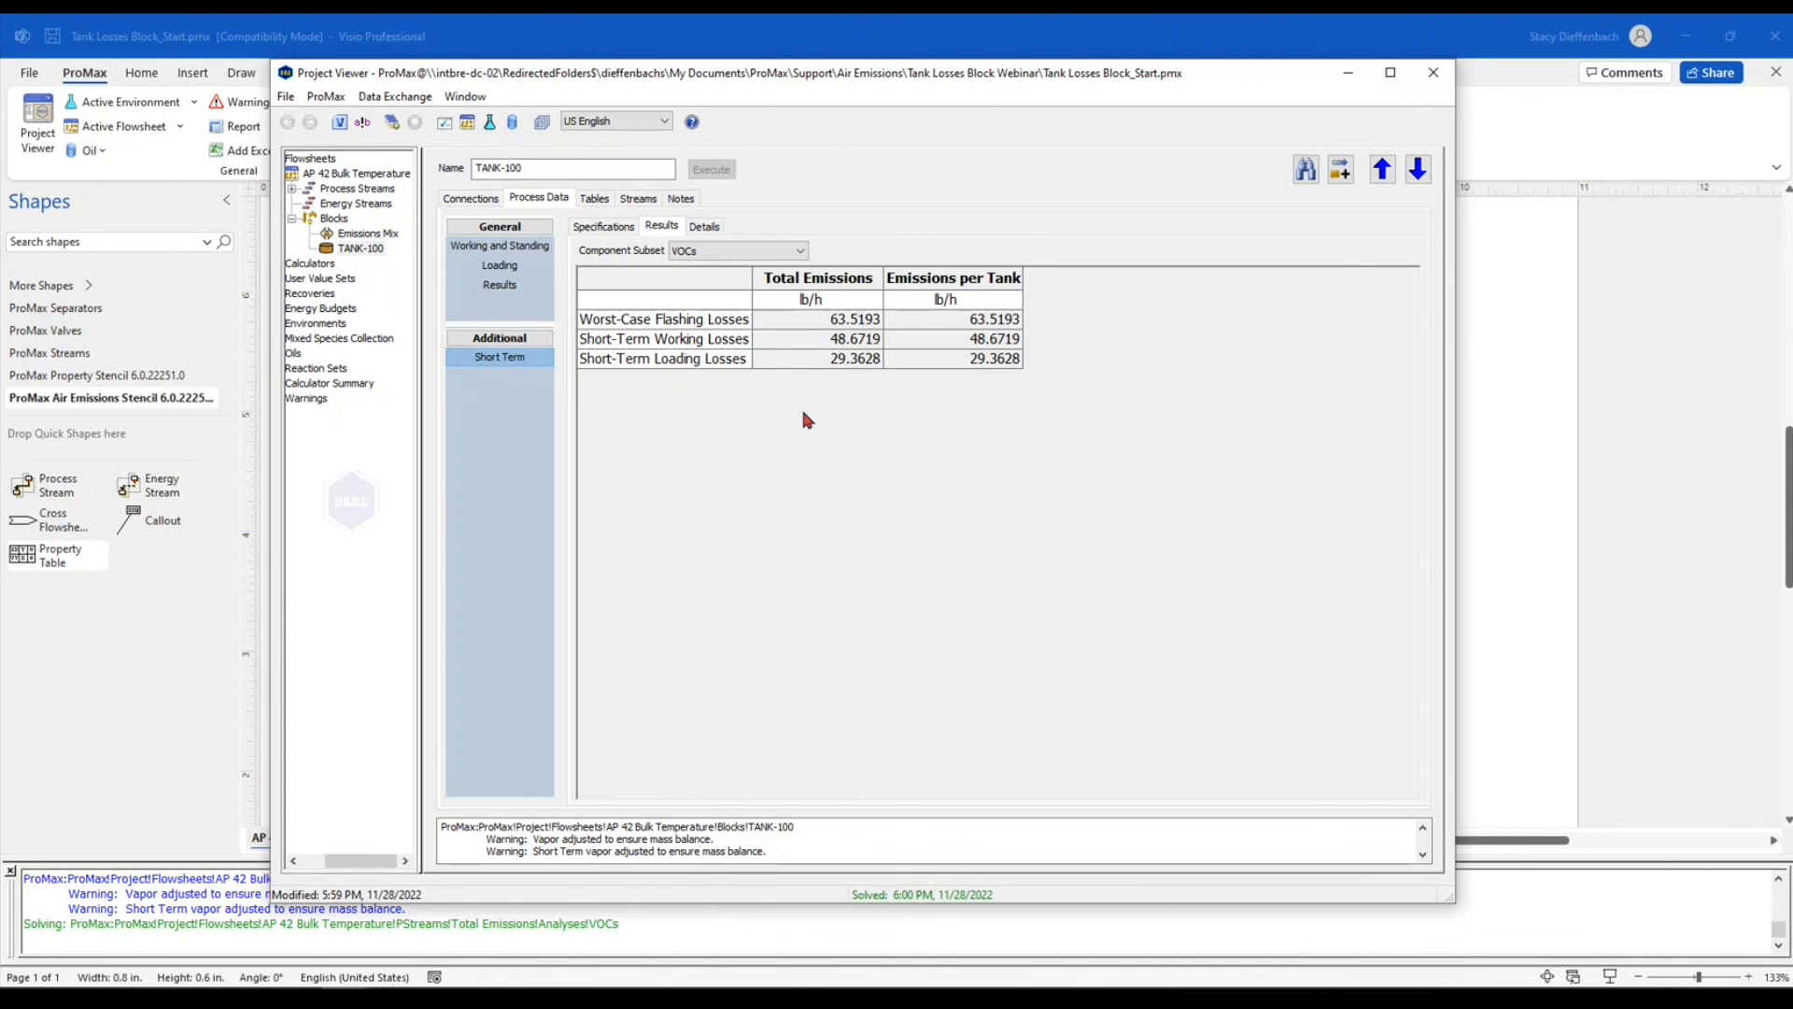
pyautogui.hotkey('alt', 'Tab')
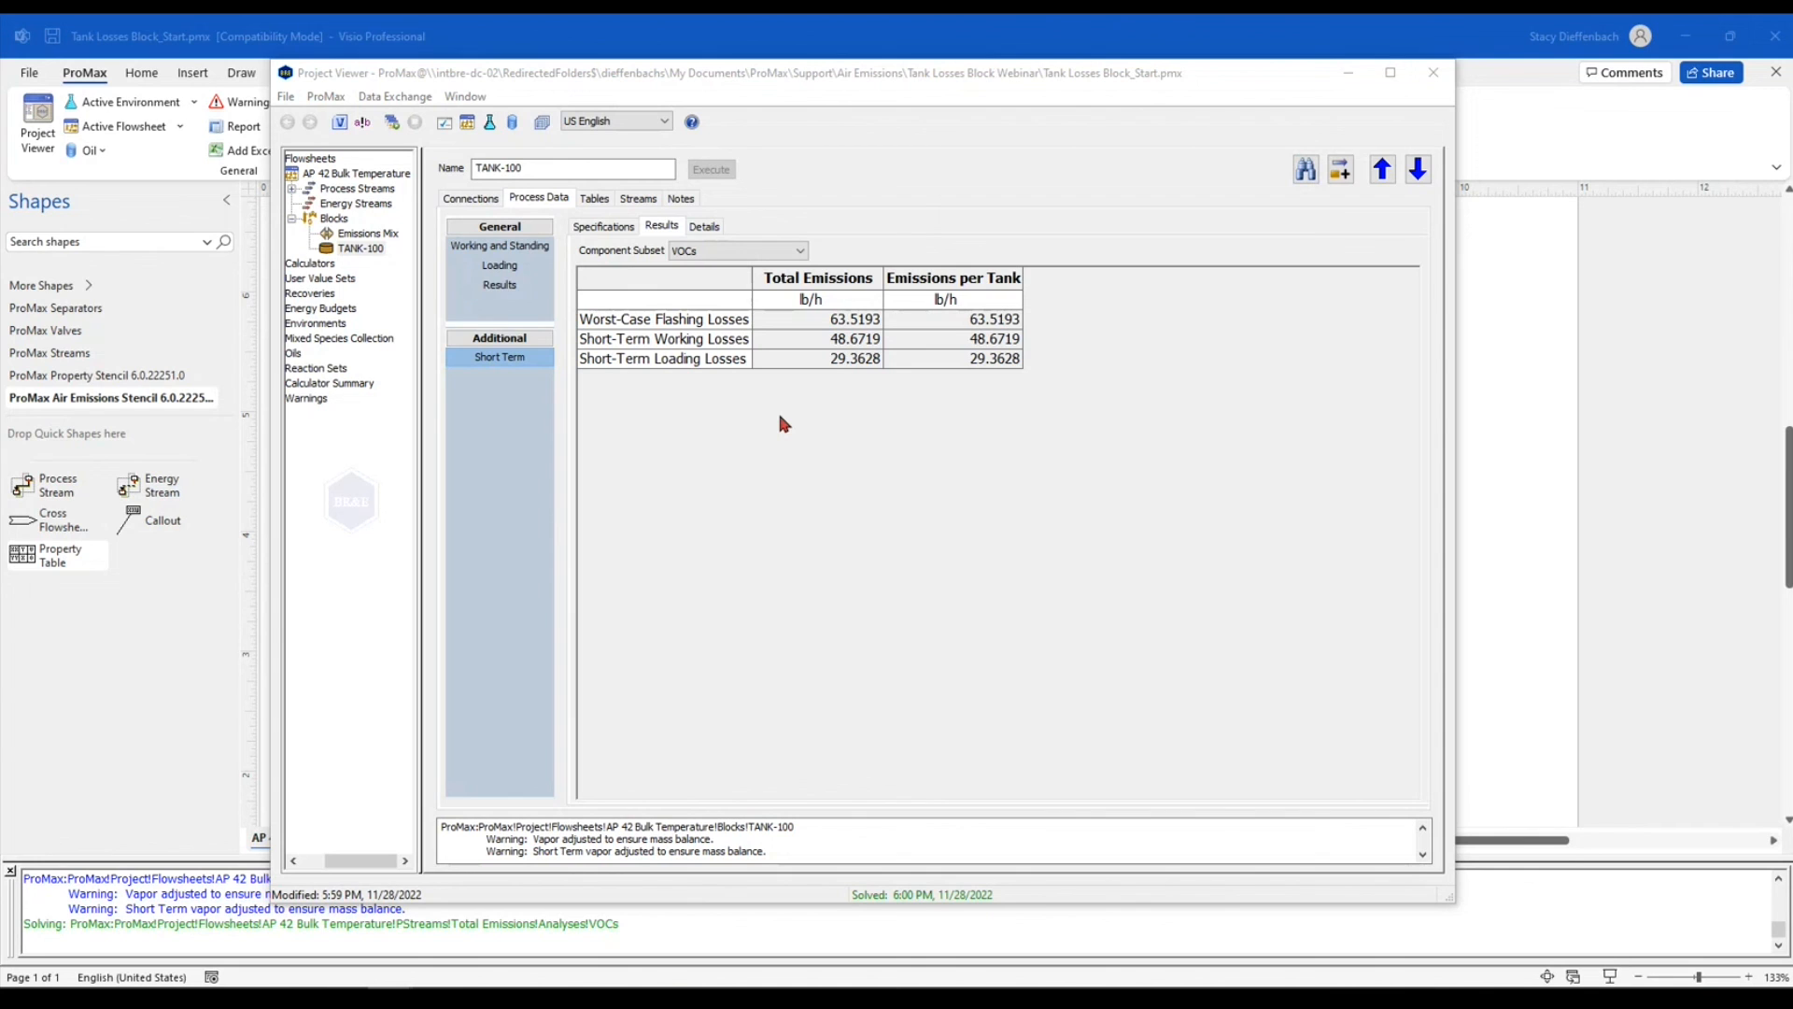
pyautogui.click(1433, 72)
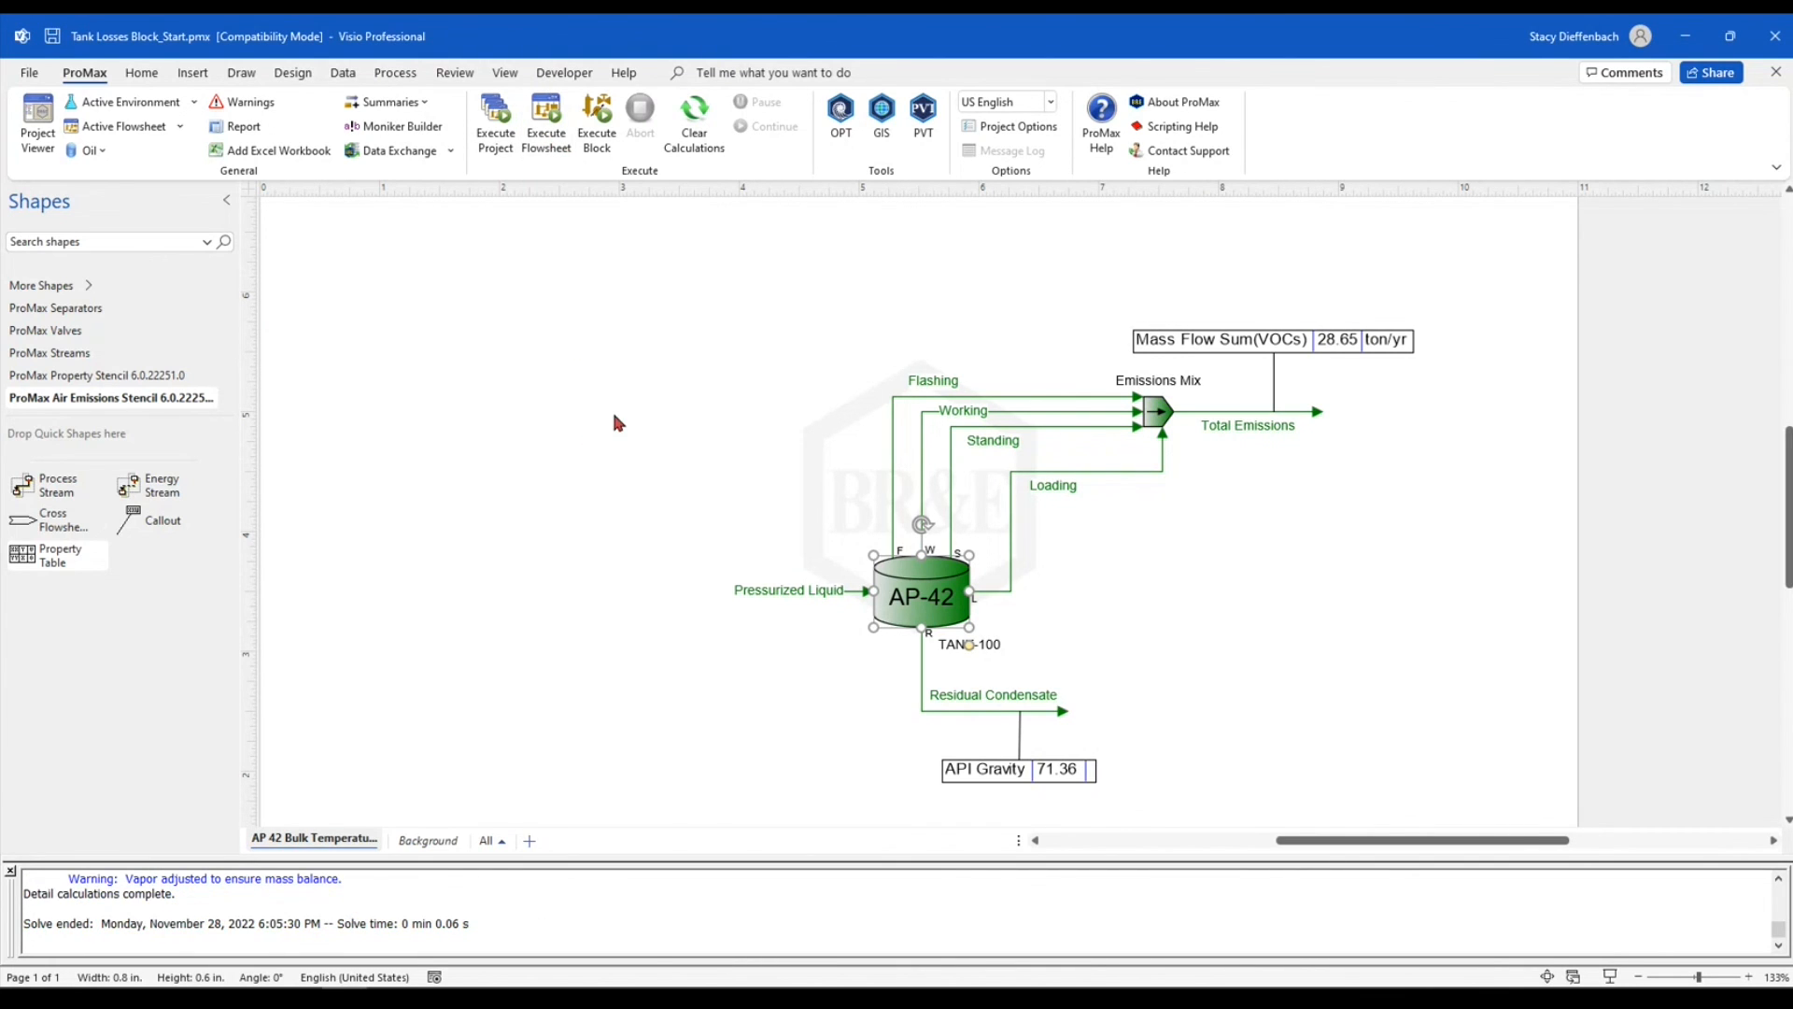
# Place a new property table in the open area beside the tank on the flowsheet and add TANK-100 as its column
pyautogui.click(128, 355)
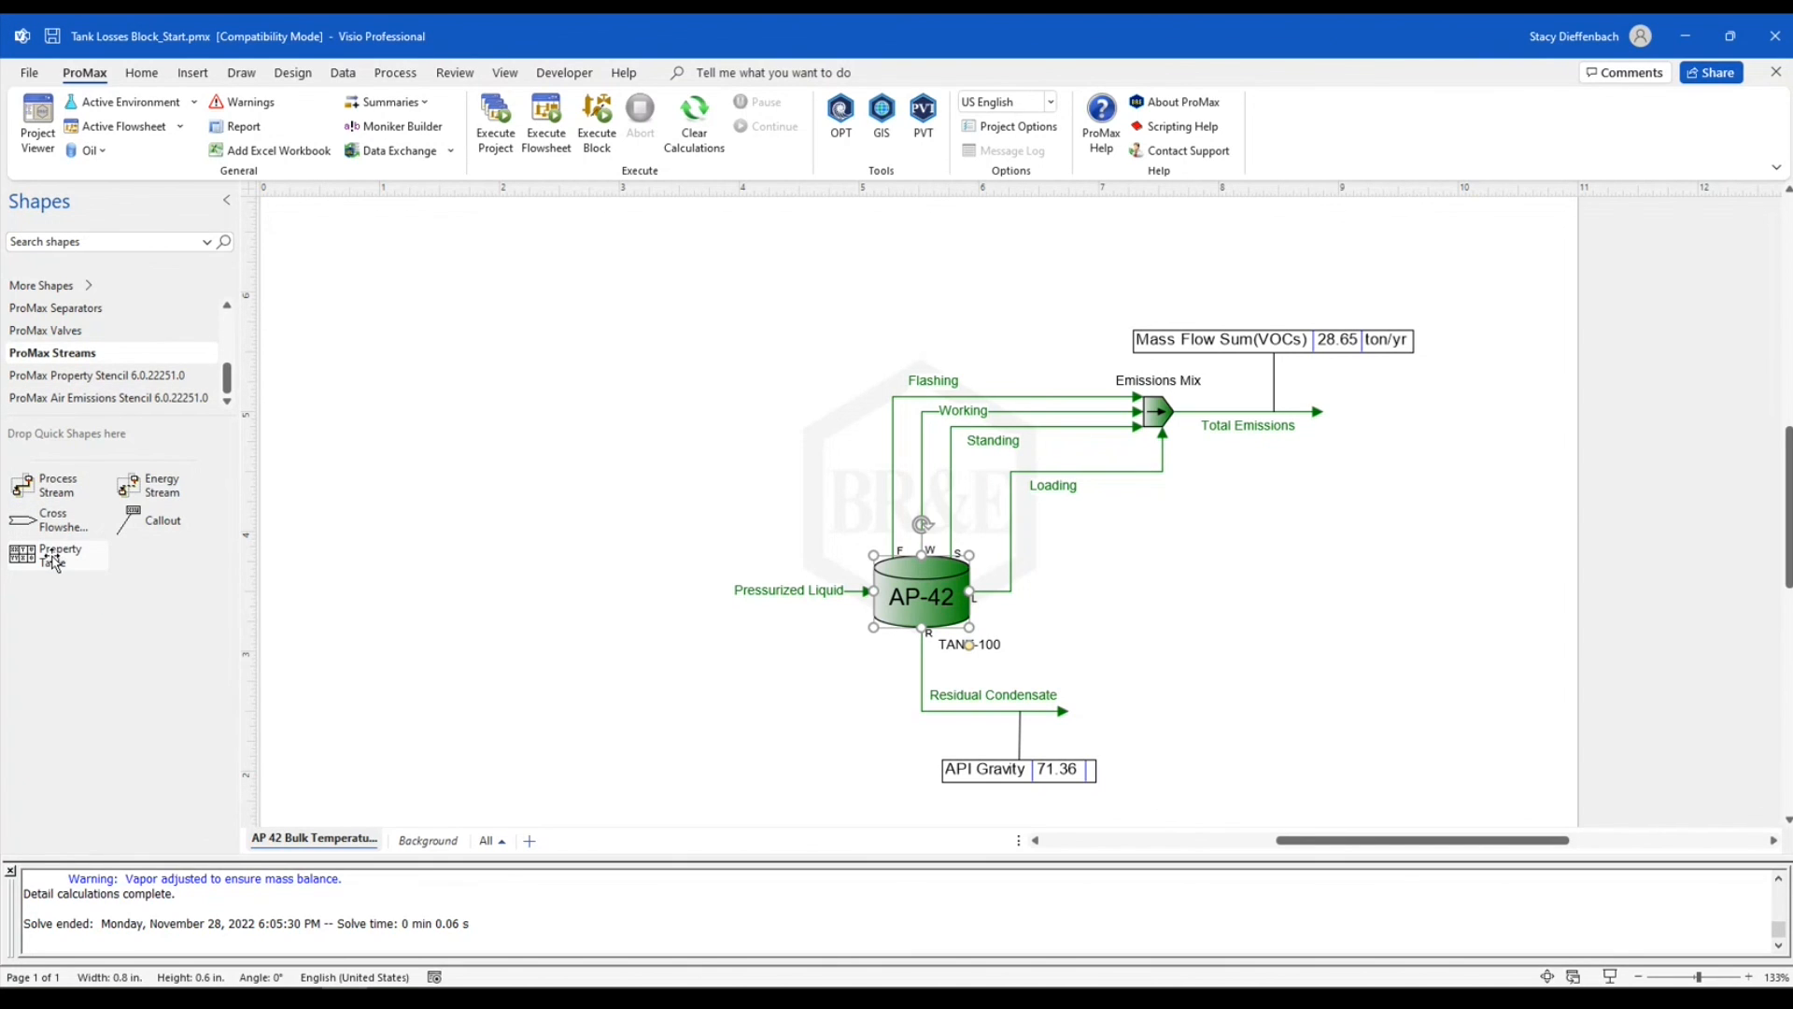
pyautogui.moveTo(54, 561)
pyautogui.mouseDown()
pyautogui.moveTo(584, 358)
pyautogui.moveTo(617, 376)
pyautogui.mouseUp()
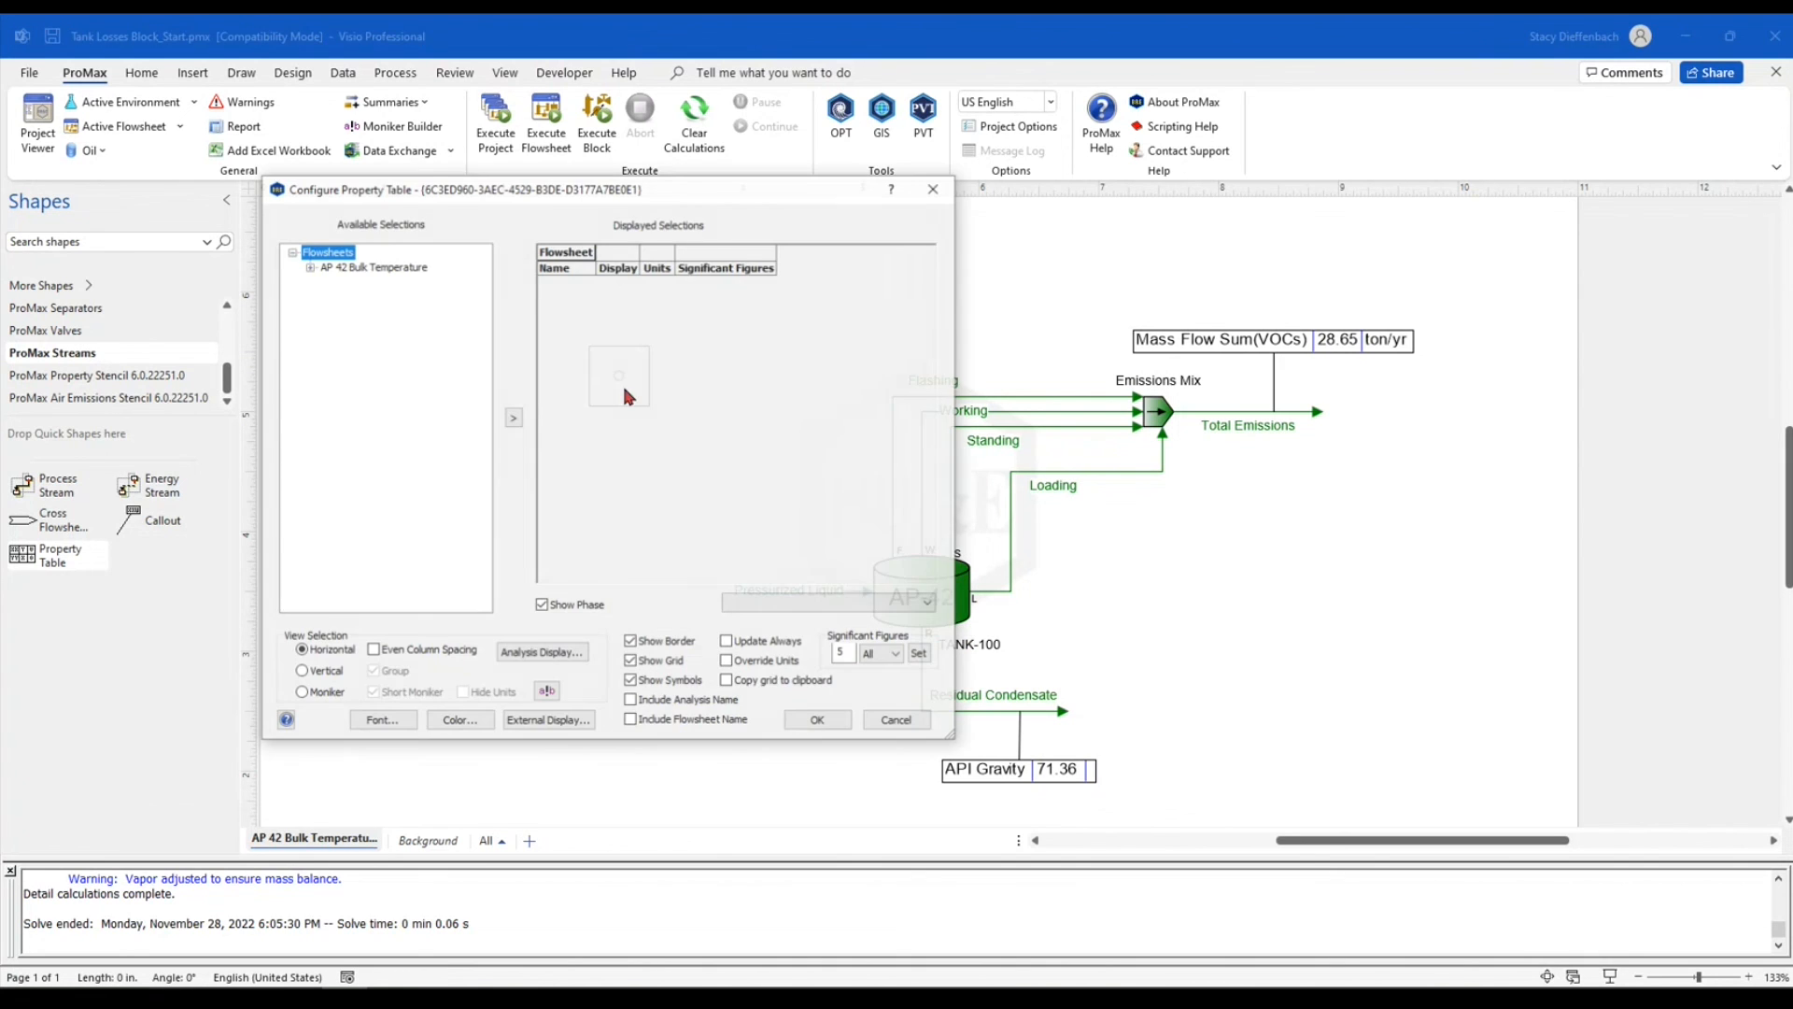
pyautogui.click(309, 268)
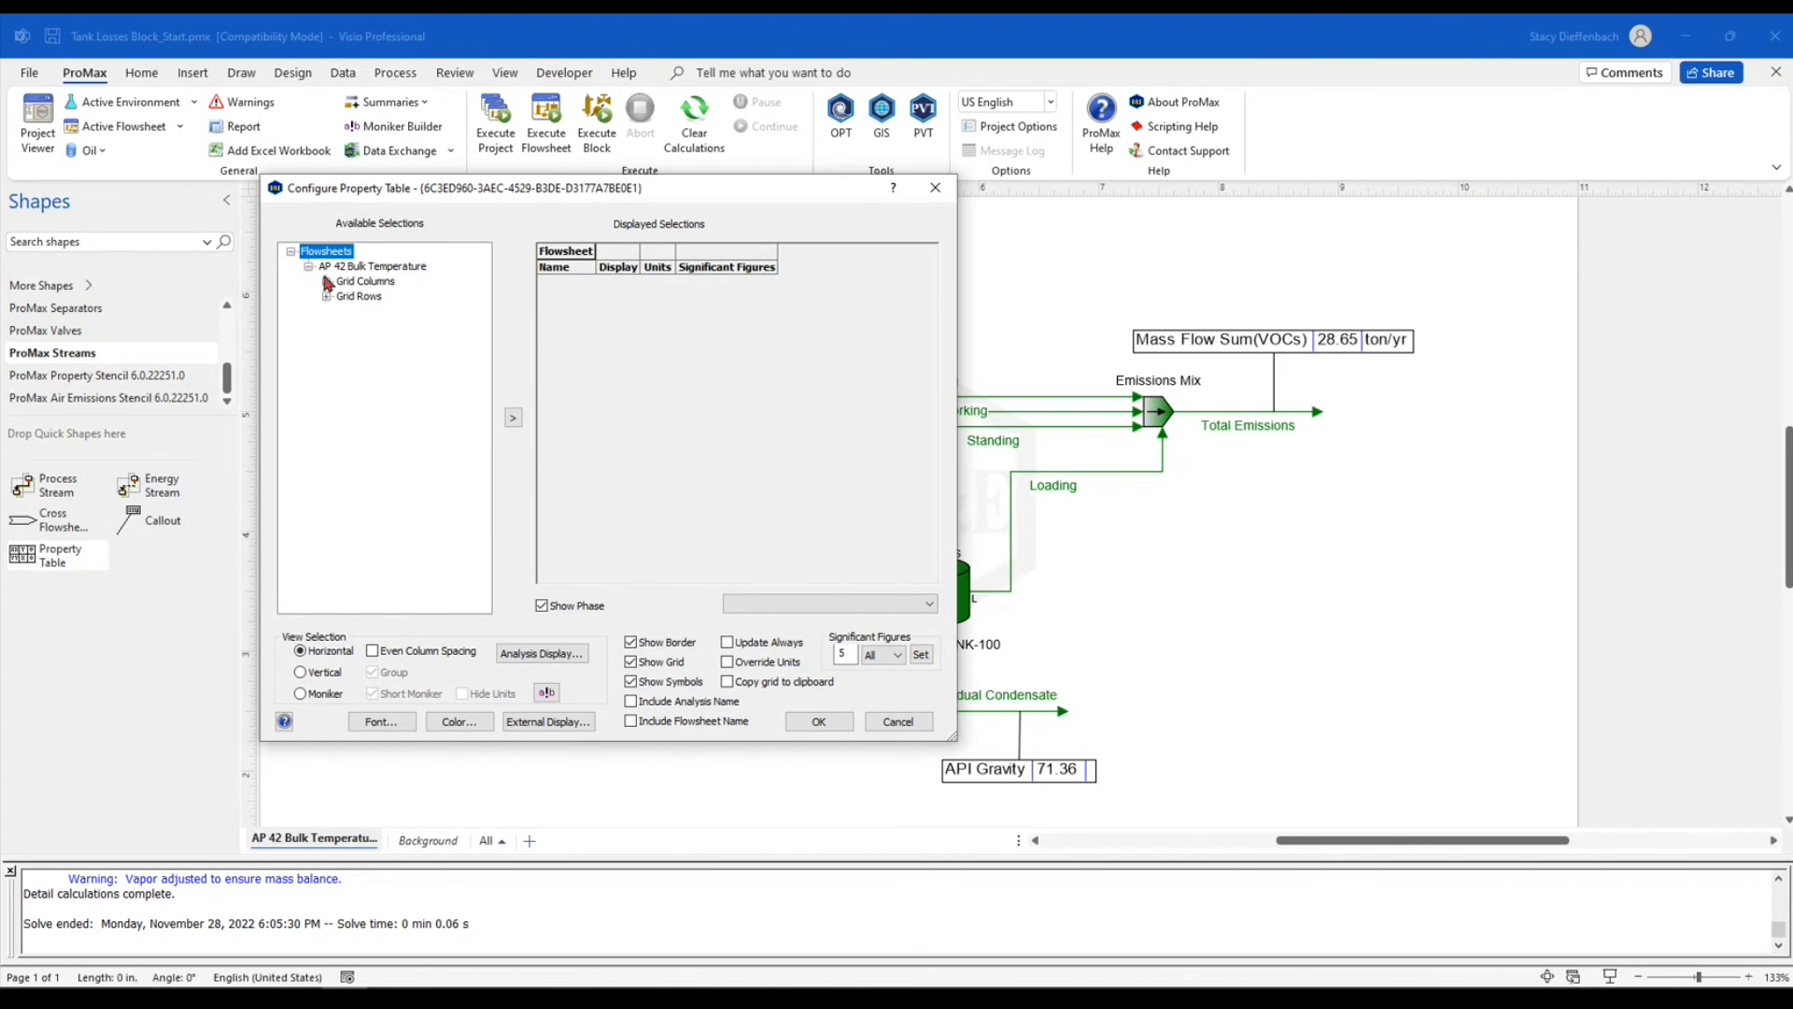
pyautogui.click(326, 281)
pyautogui.click(344, 311)
pyautogui.click(362, 342)
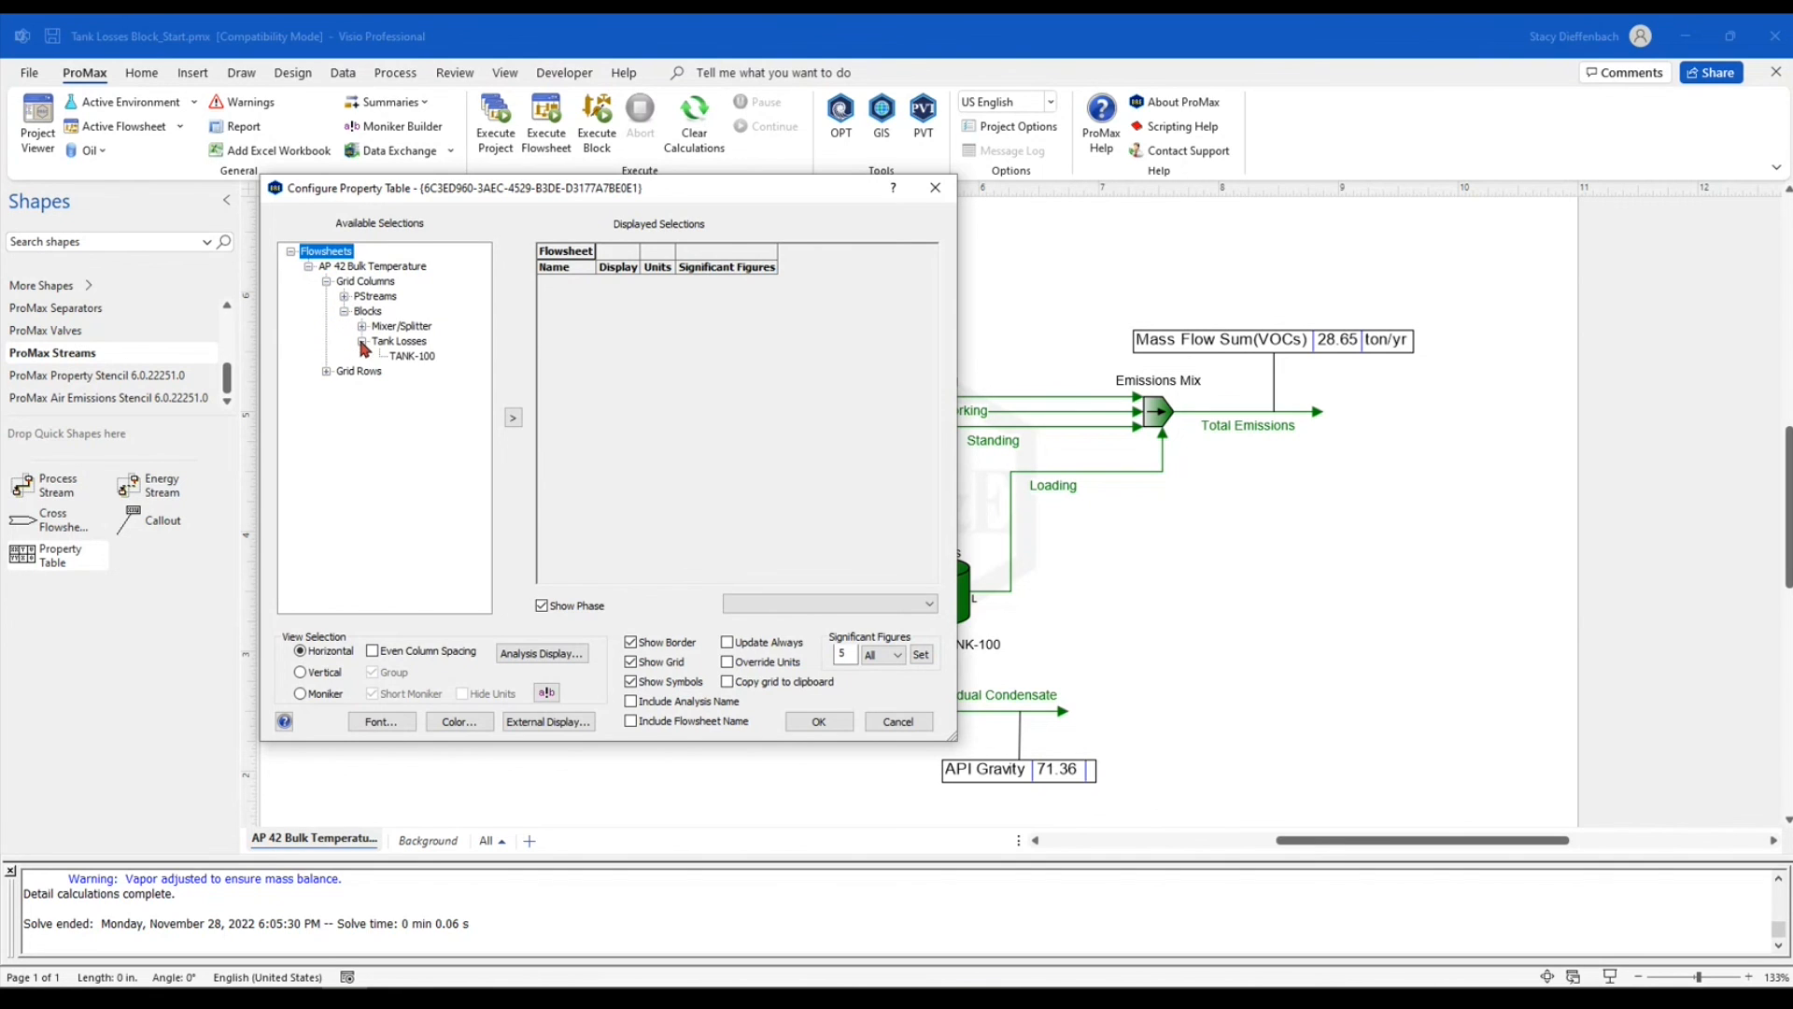
pyautogui.doubleClick(418, 358)
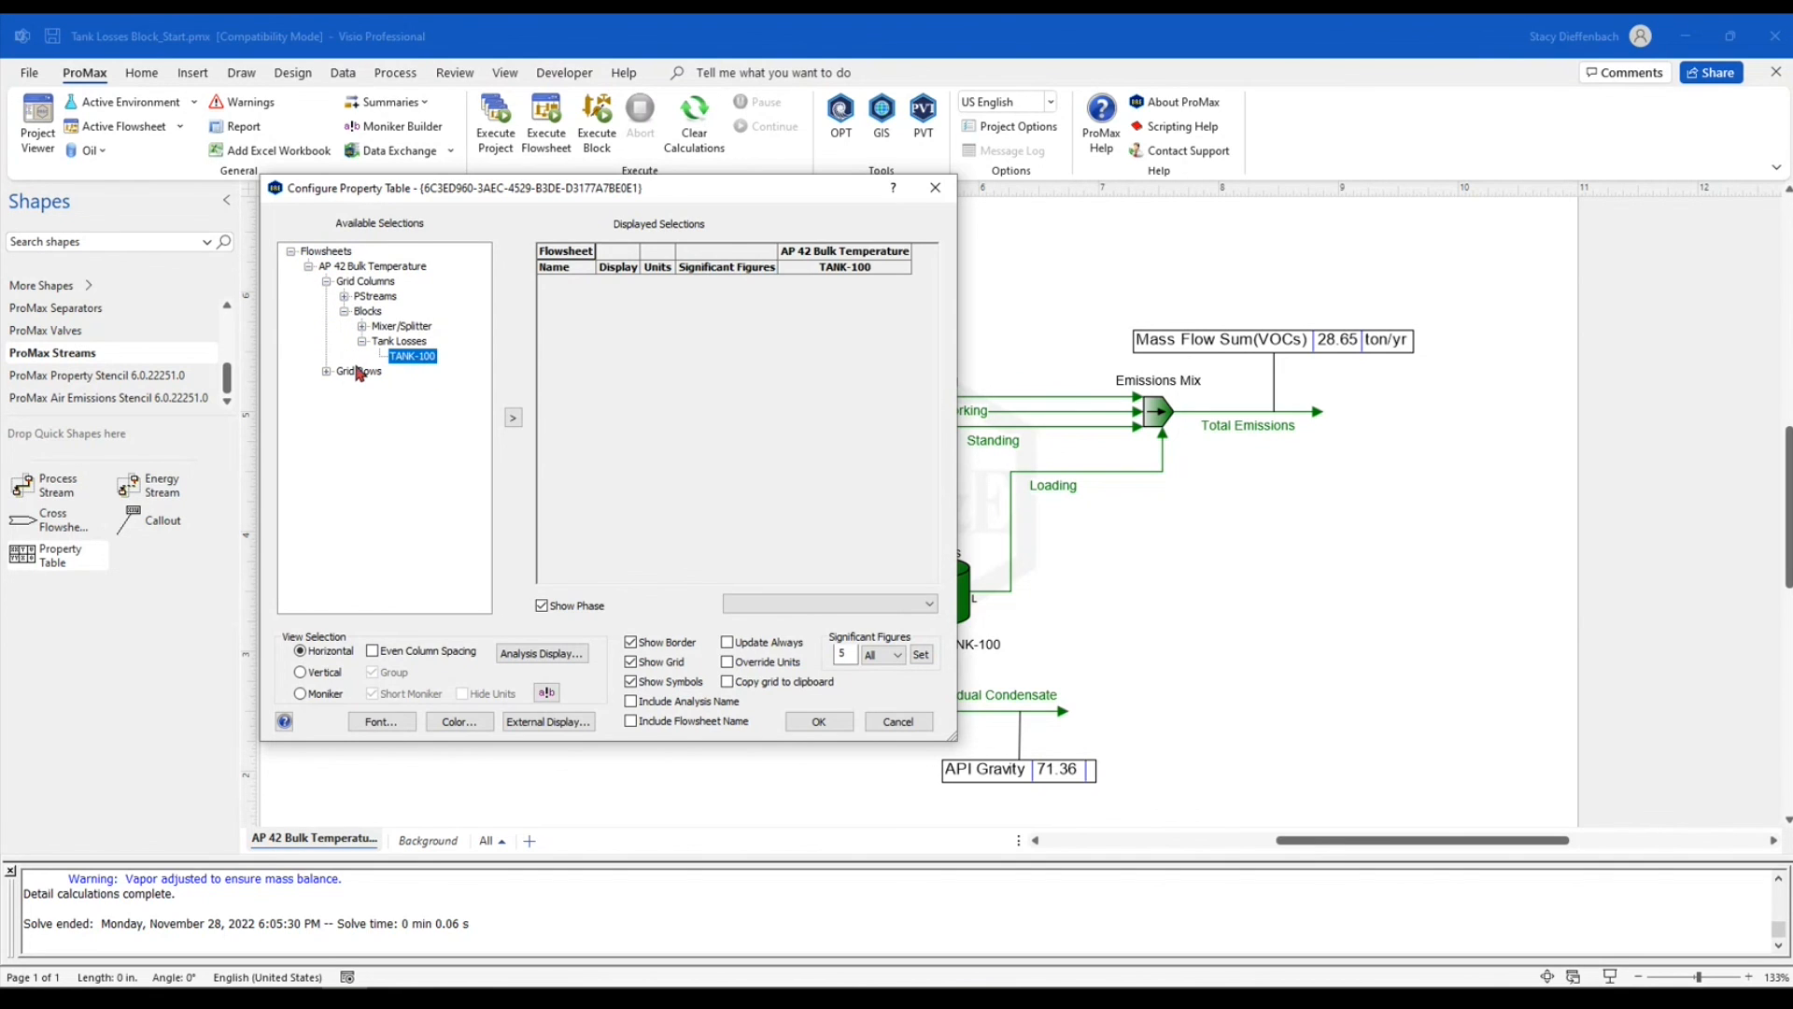
# Add the tank's Flashing Losses, Working Losses, Standing Losses and Loading Losses results as rows of the property table
pyautogui.click(327, 371)
pyautogui.click(345, 387)
pyautogui.click(361, 417)
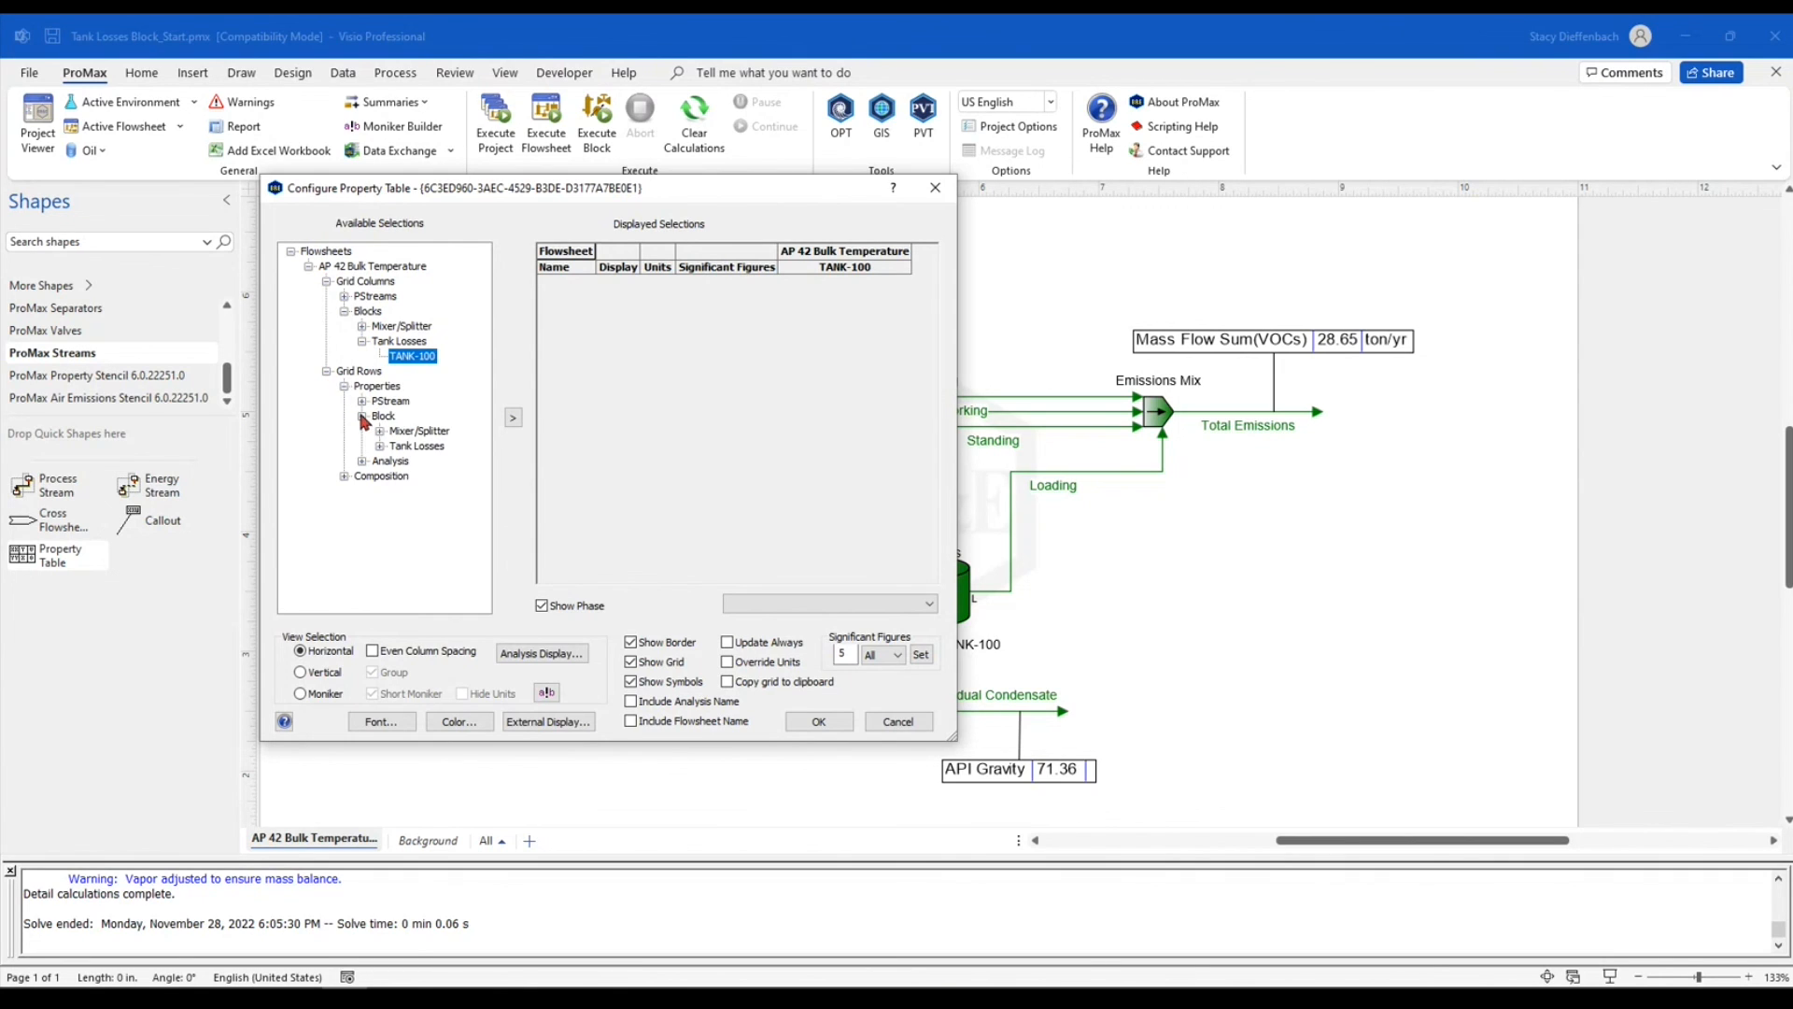
pyautogui.click(380, 446)
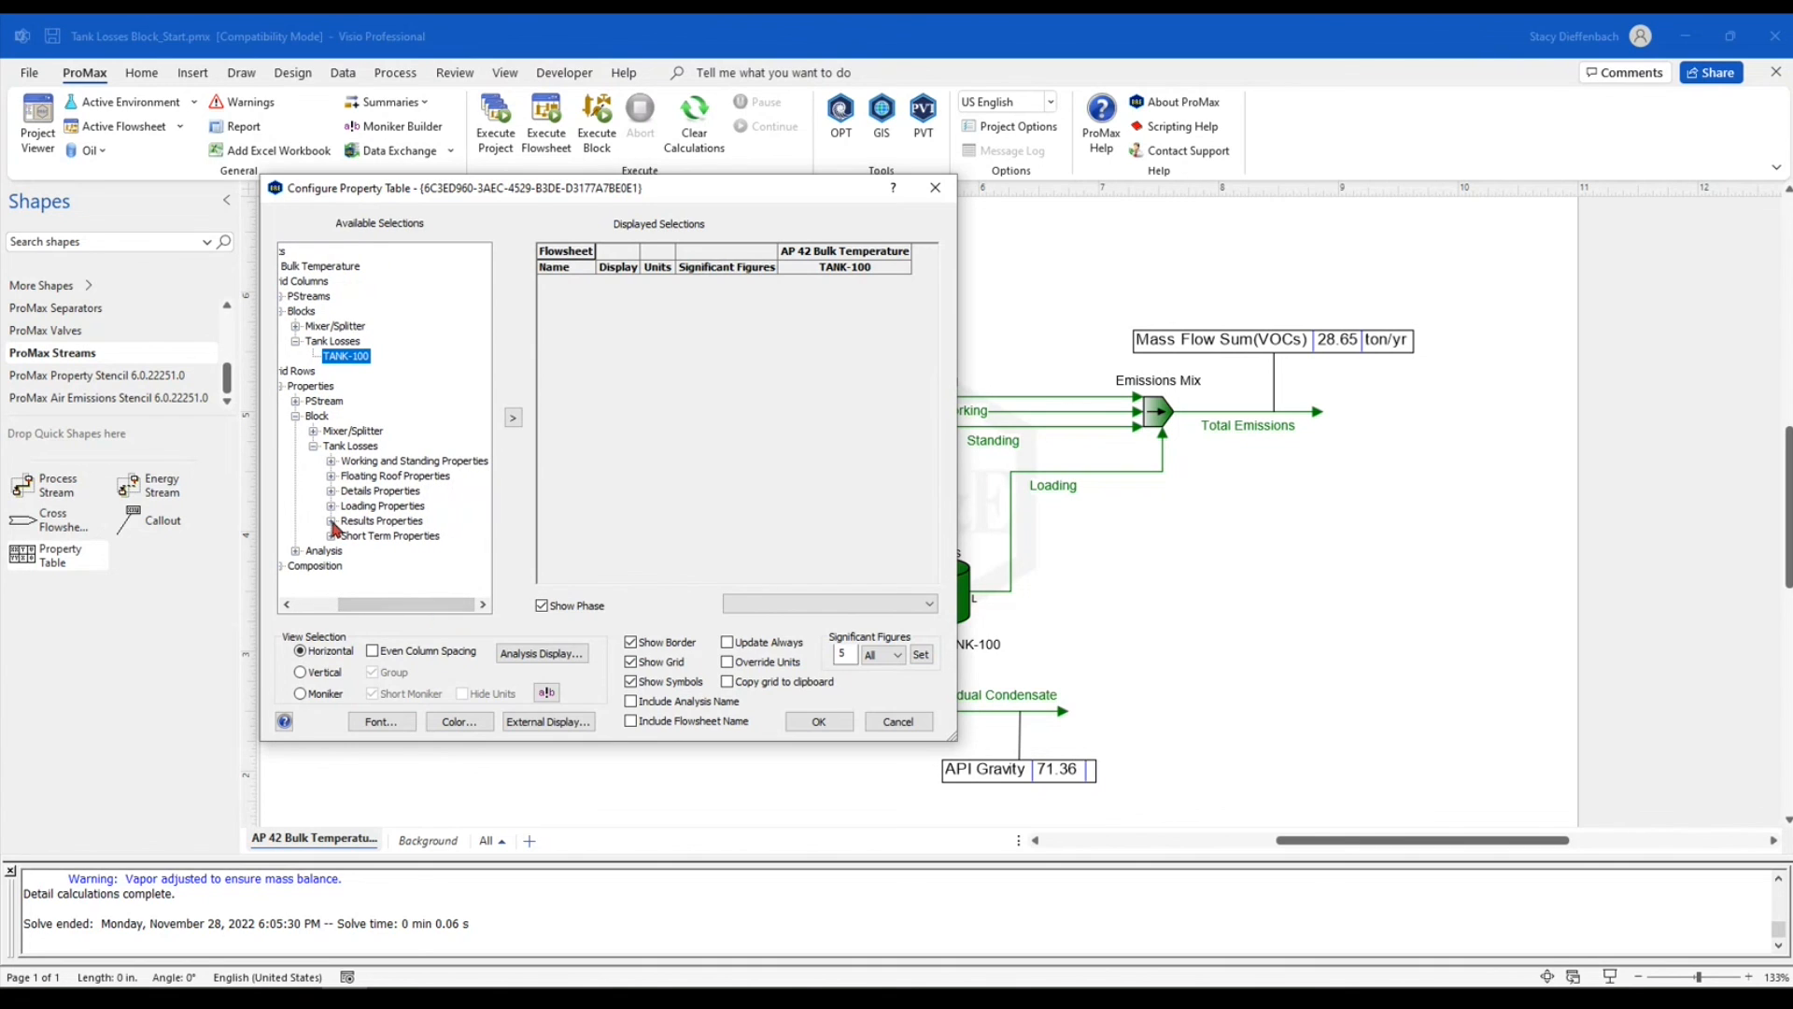
pyautogui.click(331, 520)
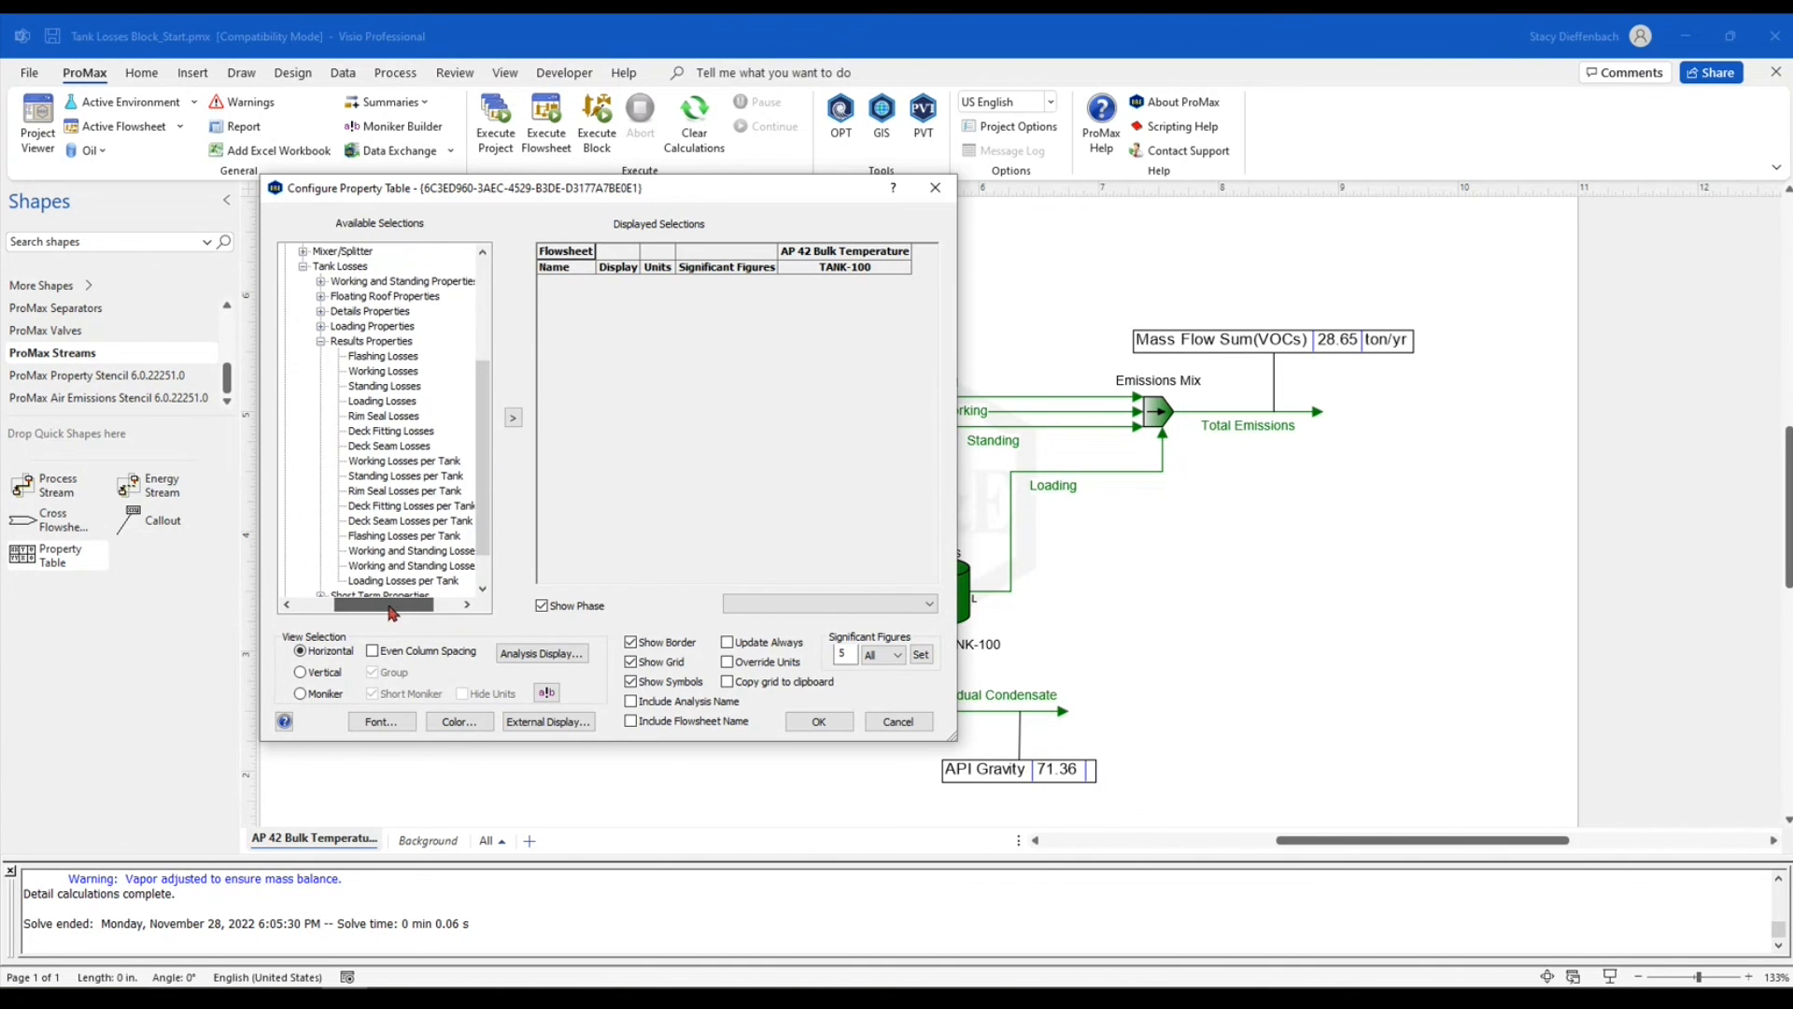
pyautogui.scroll(-1, 482, 418)
pyautogui.doubleClick(370, 312)
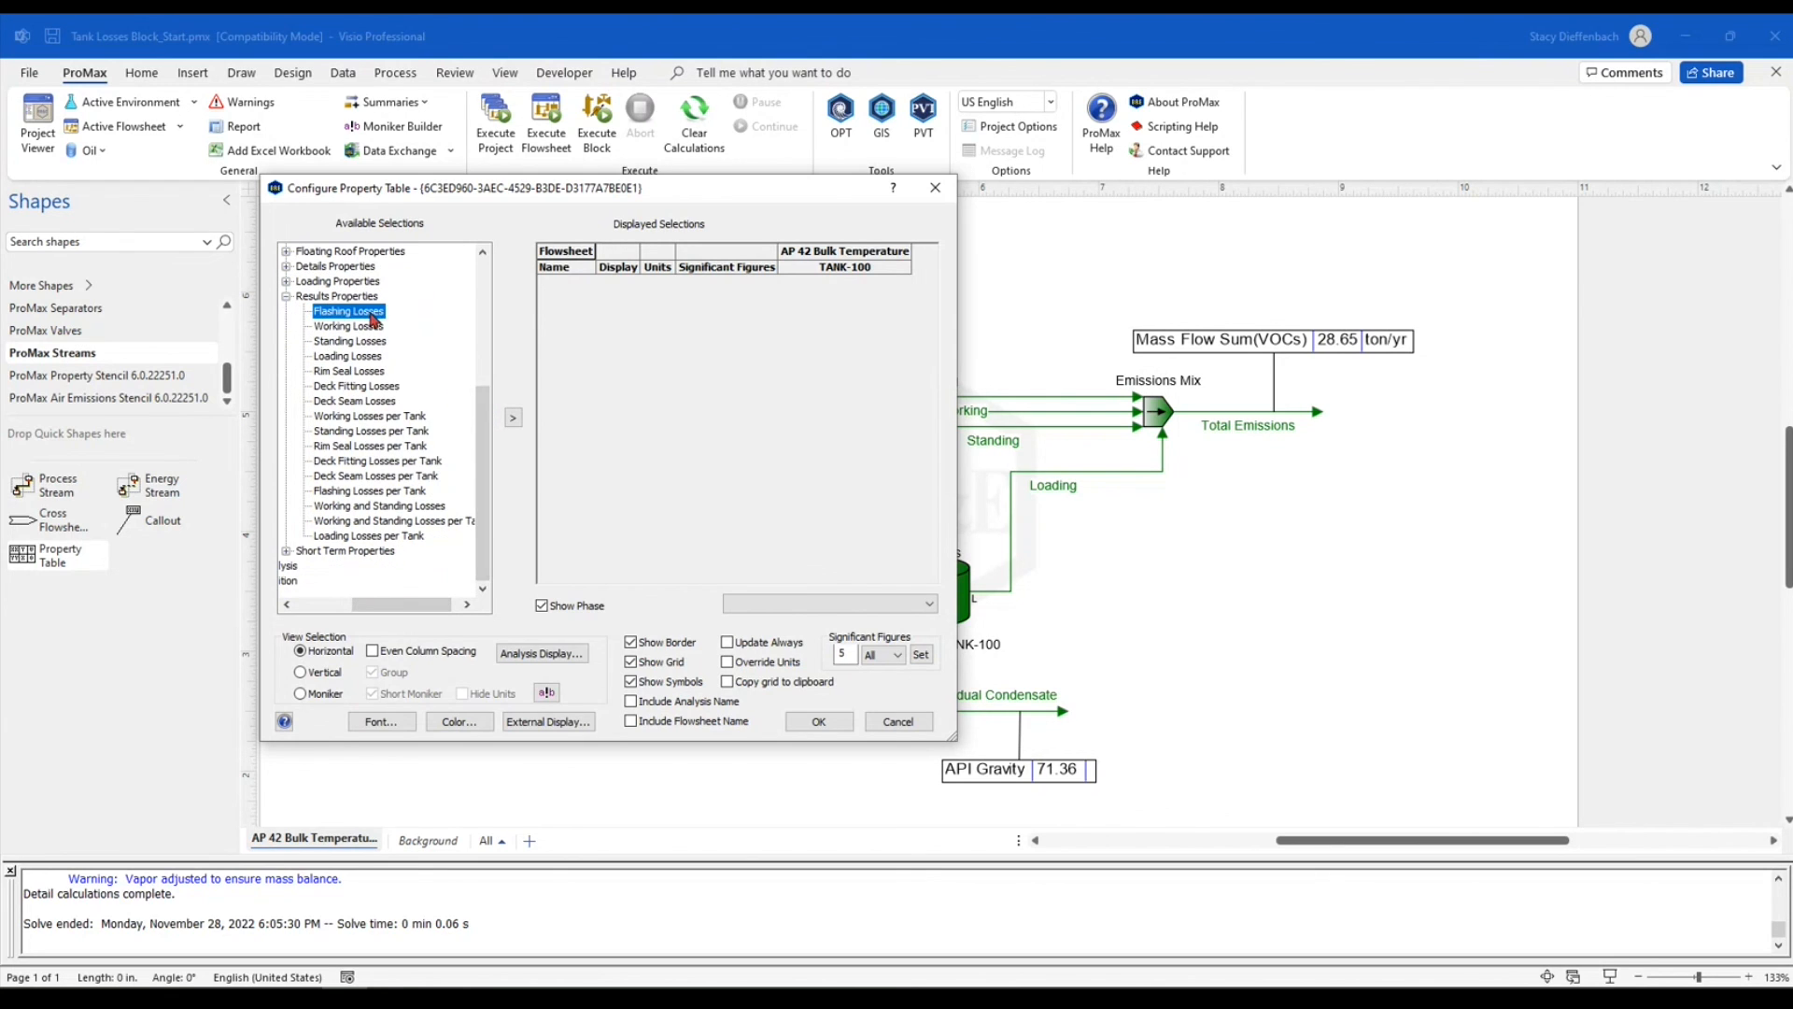
pyautogui.doubleClick(370, 326)
pyautogui.click(371, 355)
pyautogui.doubleClick(370, 341)
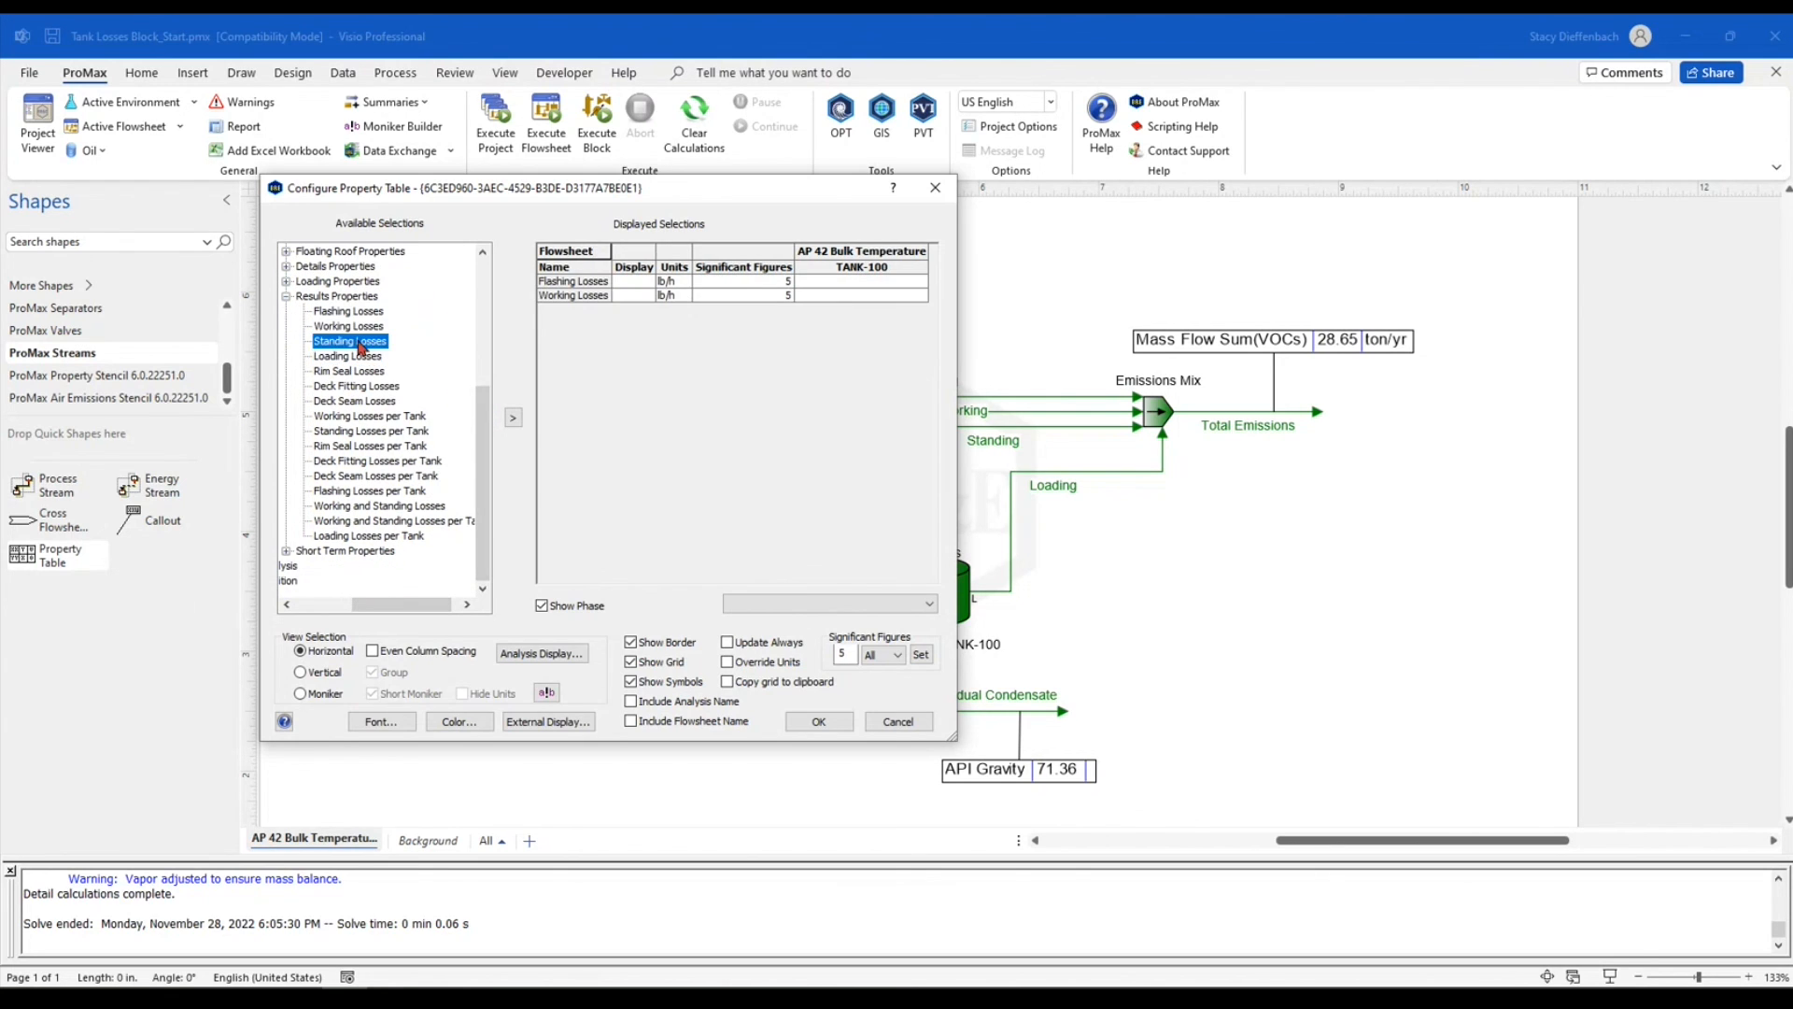
pyautogui.doubleClick(368, 355)
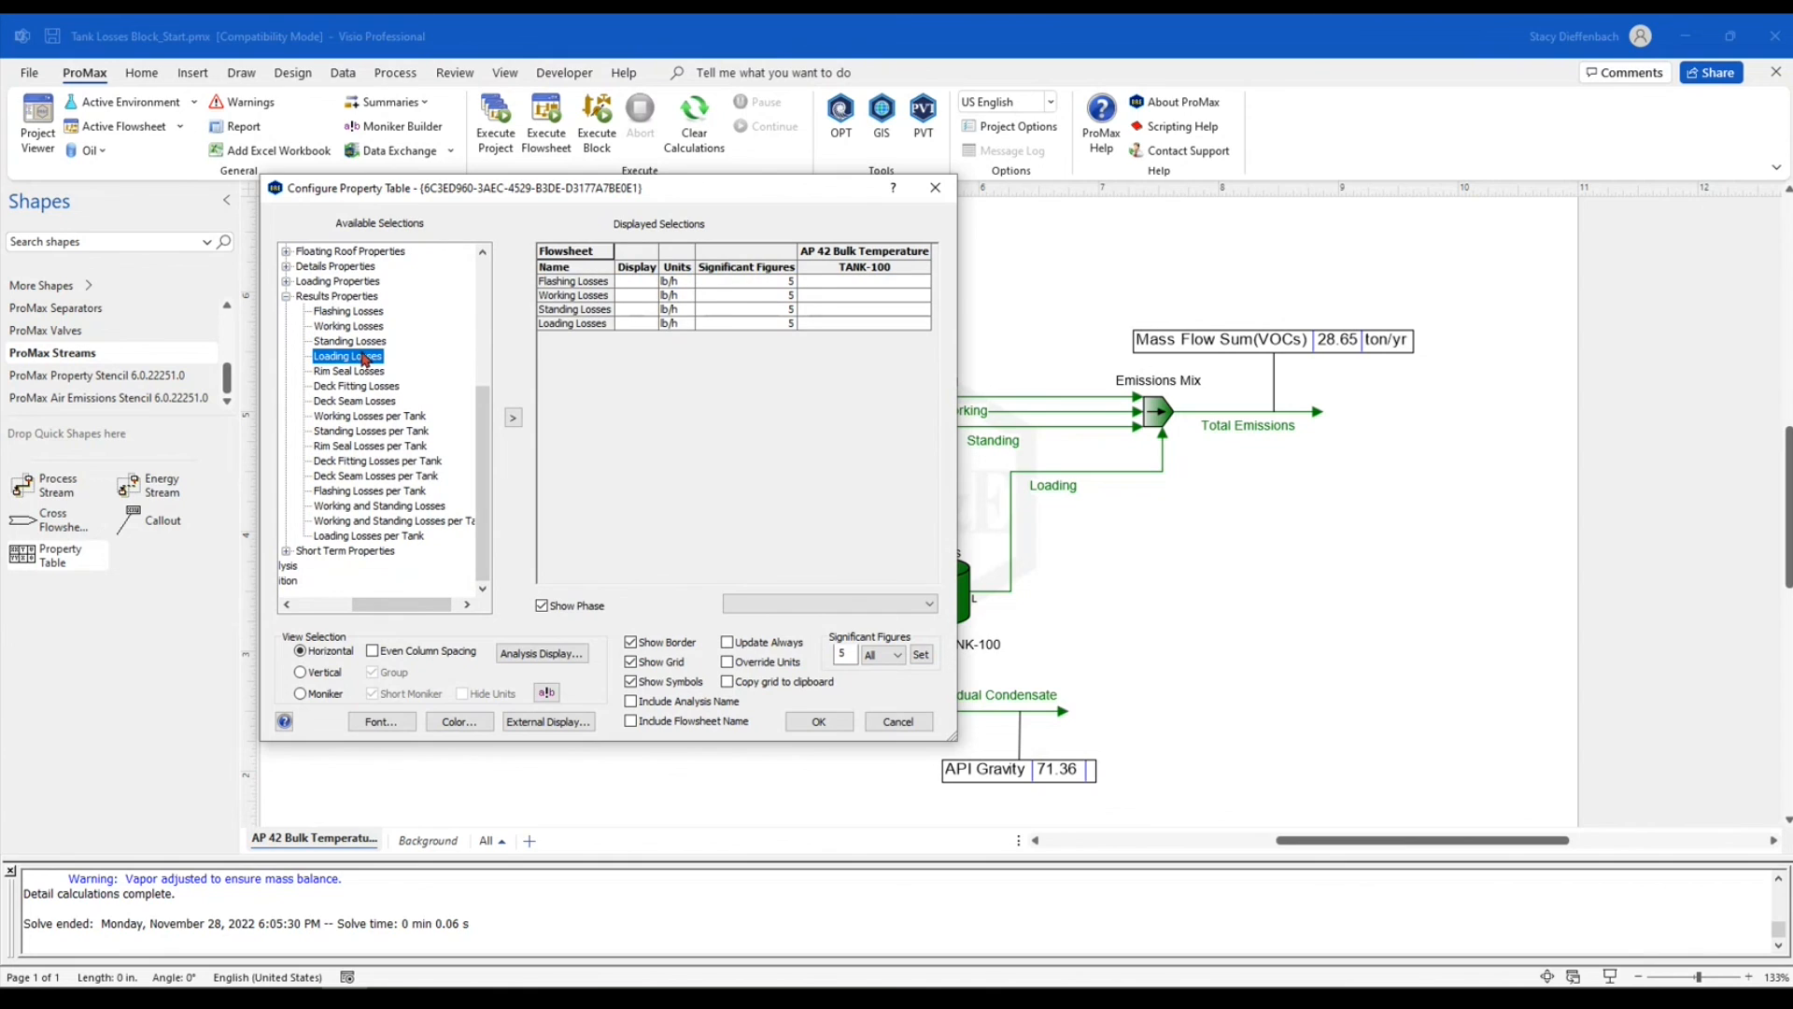
# Set the units of all four loss rows in the property table to ton/yr
pyautogui.click(675, 281)
pyautogui.write('ton/yr')
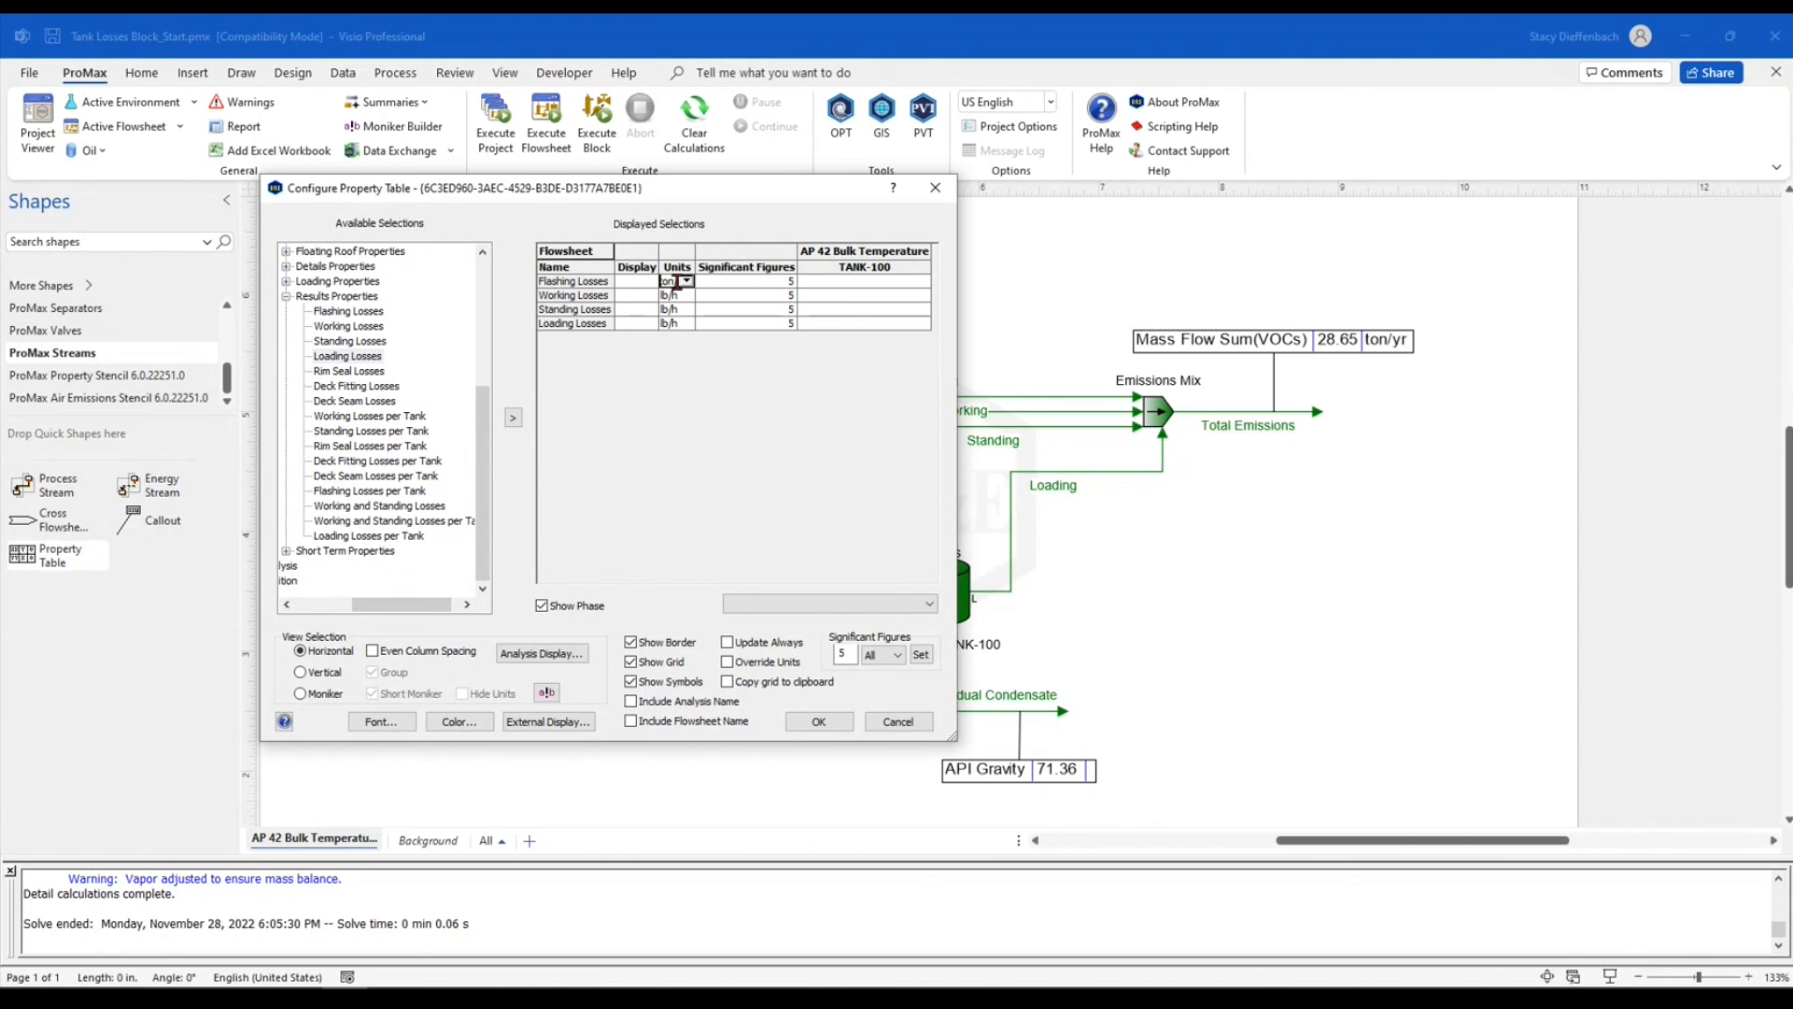
pyautogui.press('Return')
pyautogui.click(678, 283)
pyautogui.hotkey('ctrl', 'c')
pyautogui.click(674, 298)
pyautogui.hotkey('ctrl', 'v')
pyautogui.click(671, 309)
pyautogui.hotkey('ctrl', 'v')
pyautogui.click(670, 323)
pyautogui.hotkey('ctrl', 'v')
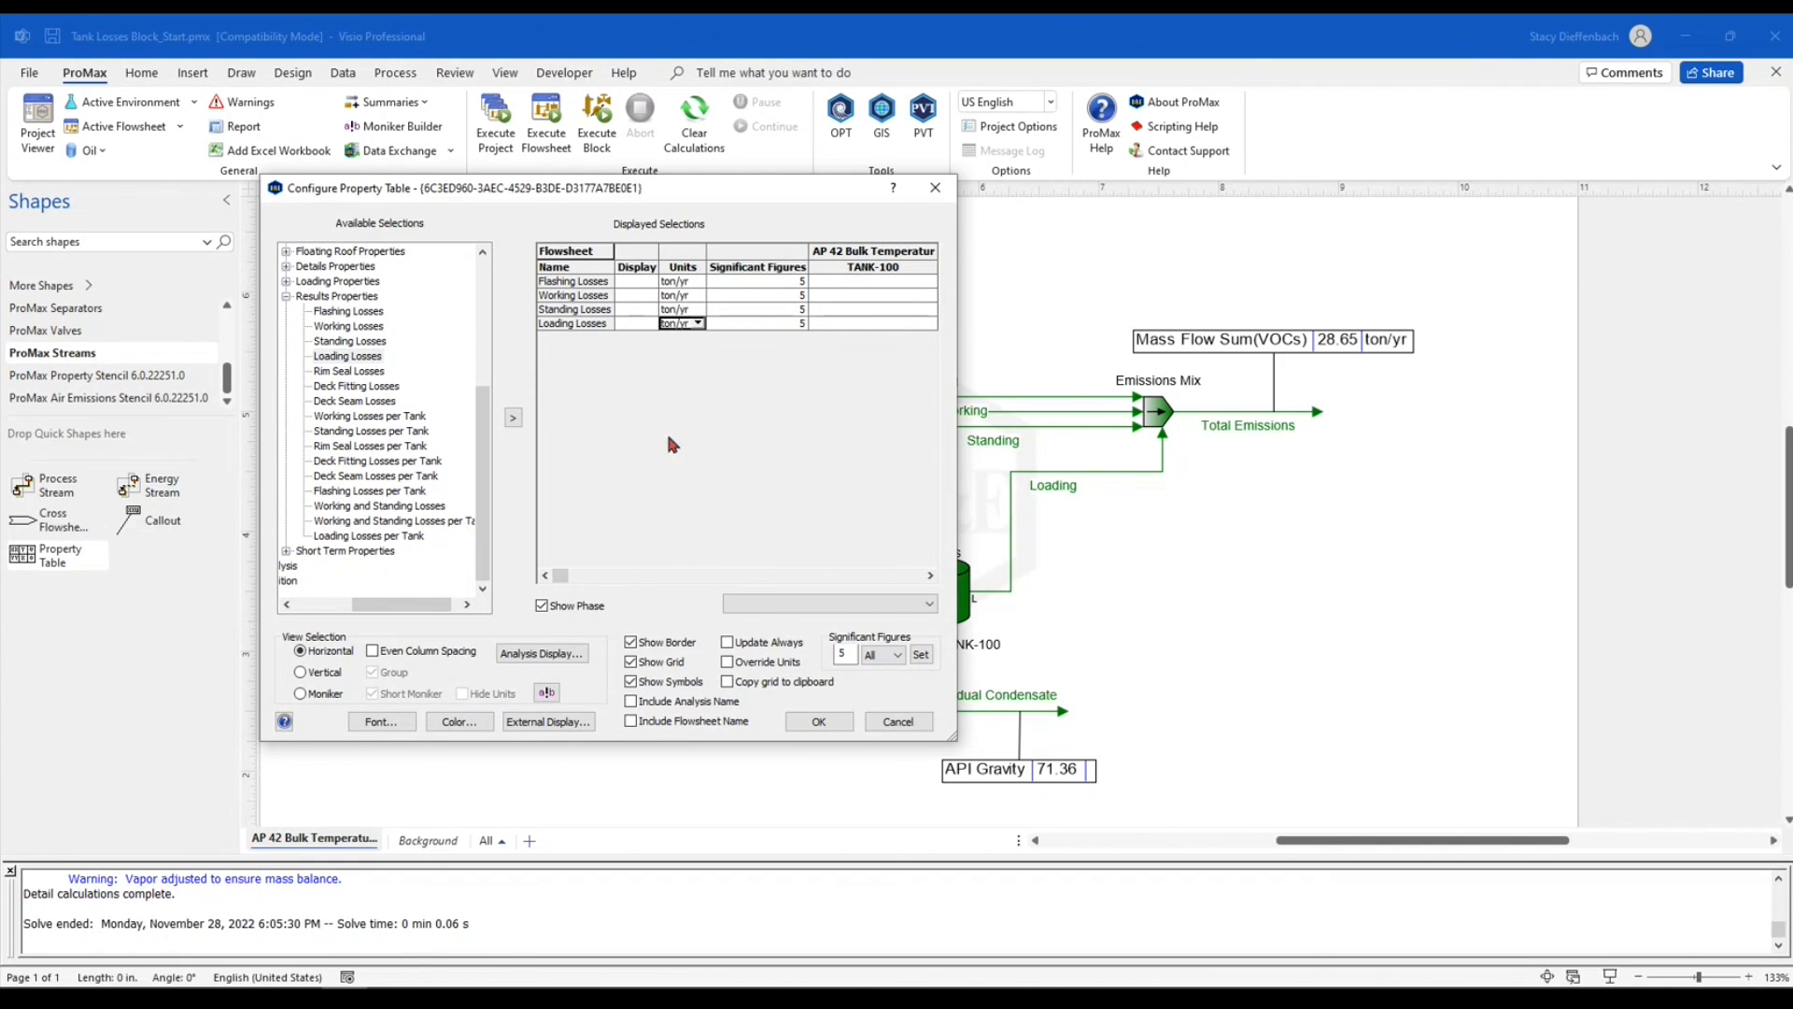
# Set the property table's font size to 10, accept the configuration, and shift the table slightly closer to the tank
pyautogui.click(390, 724)
pyautogui.click(363, 222)
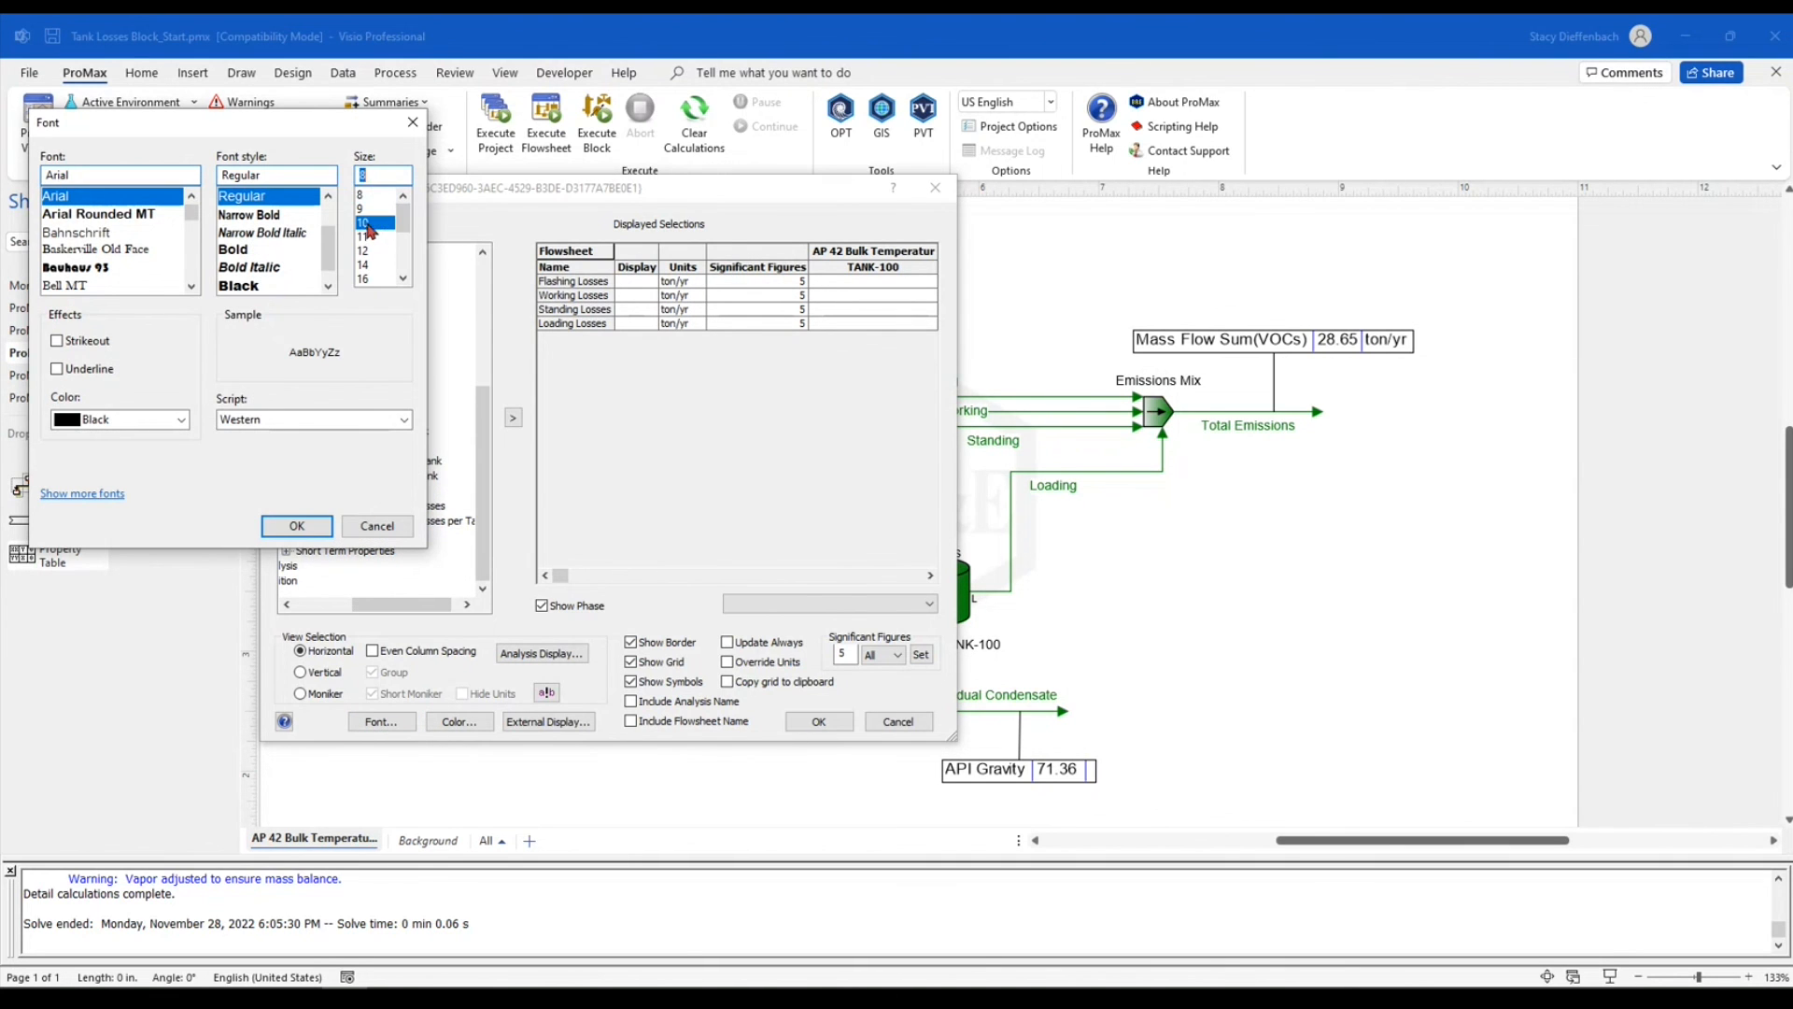
pyautogui.click(297, 527)
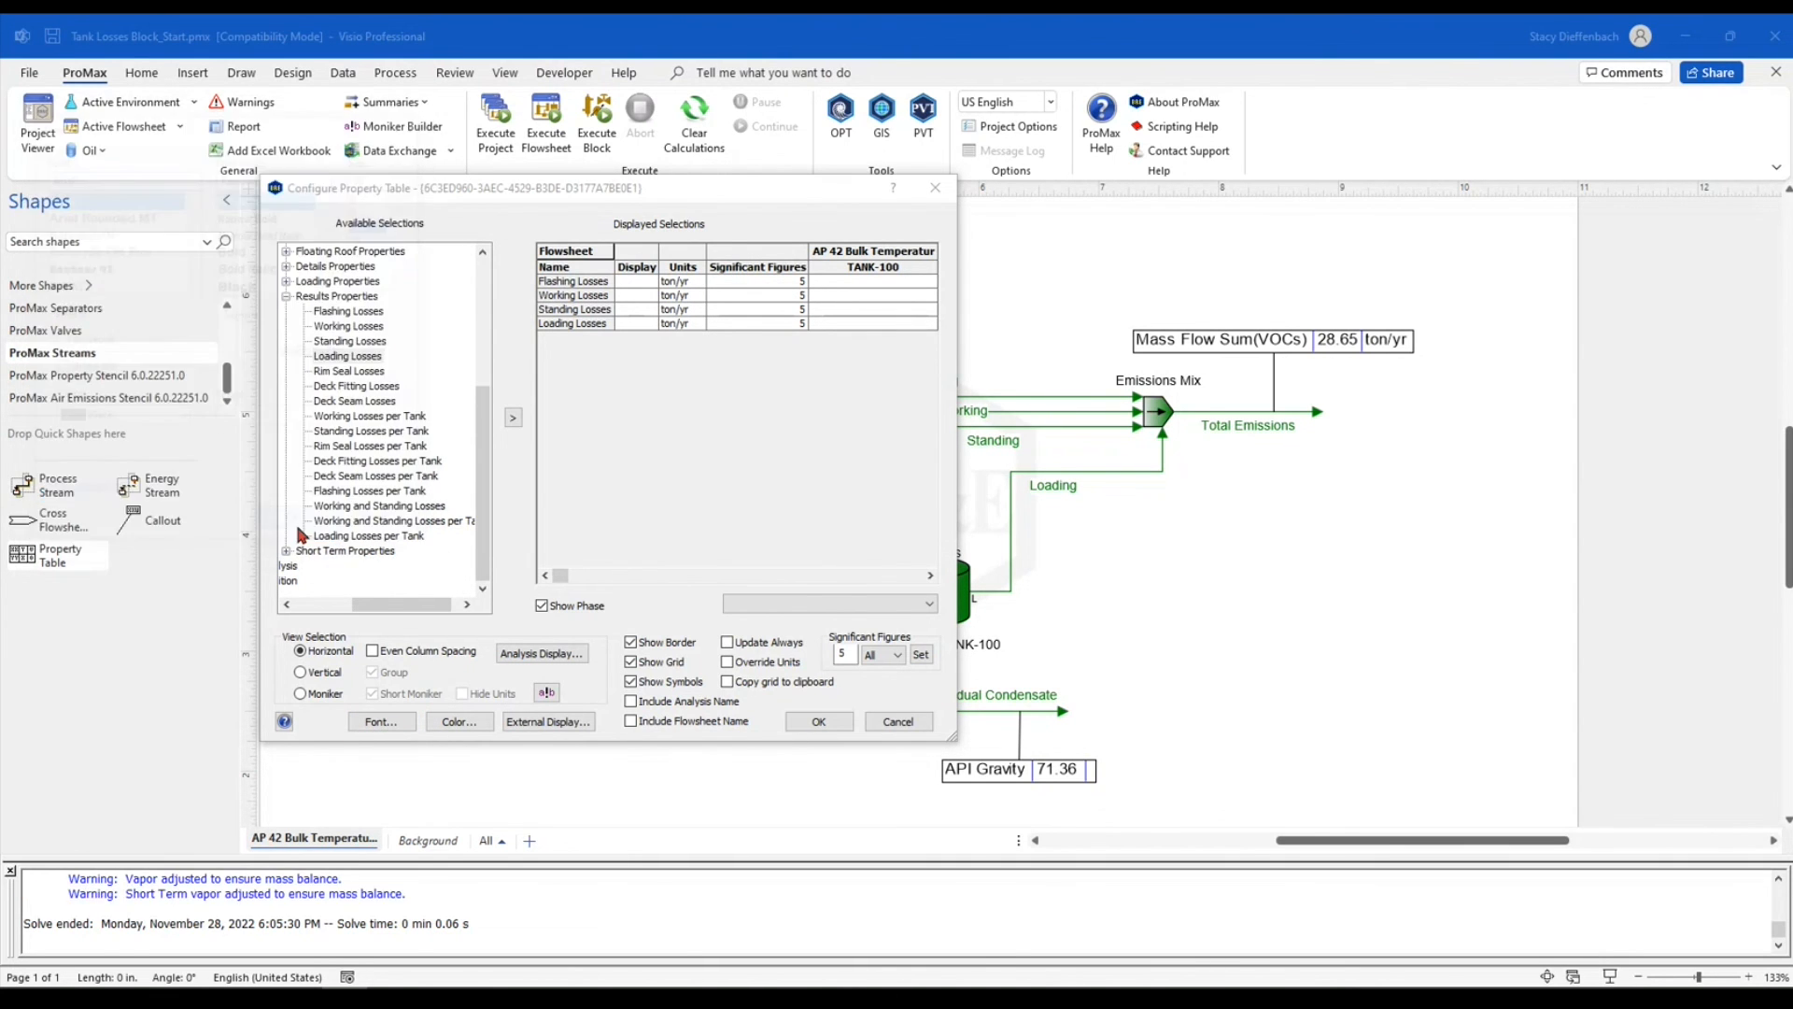
pyautogui.click(818, 721)
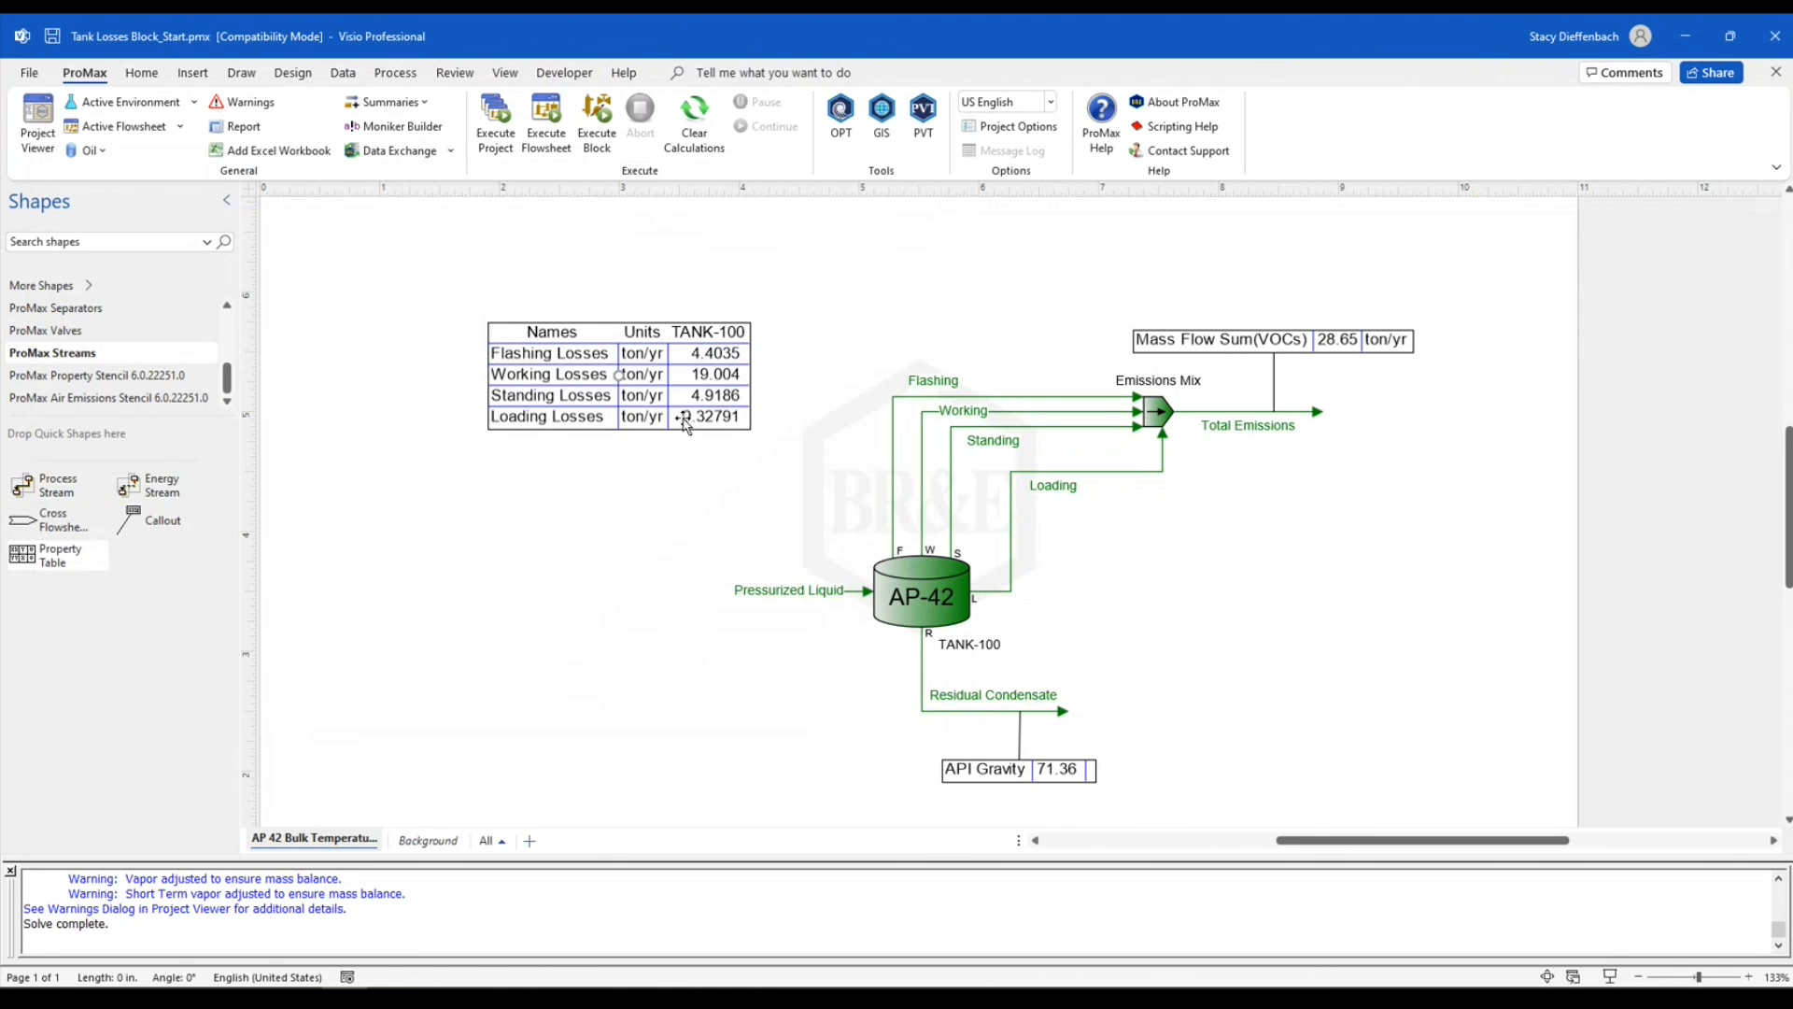
pyautogui.moveTo(683, 411); pyautogui.dragTo(713, 416)
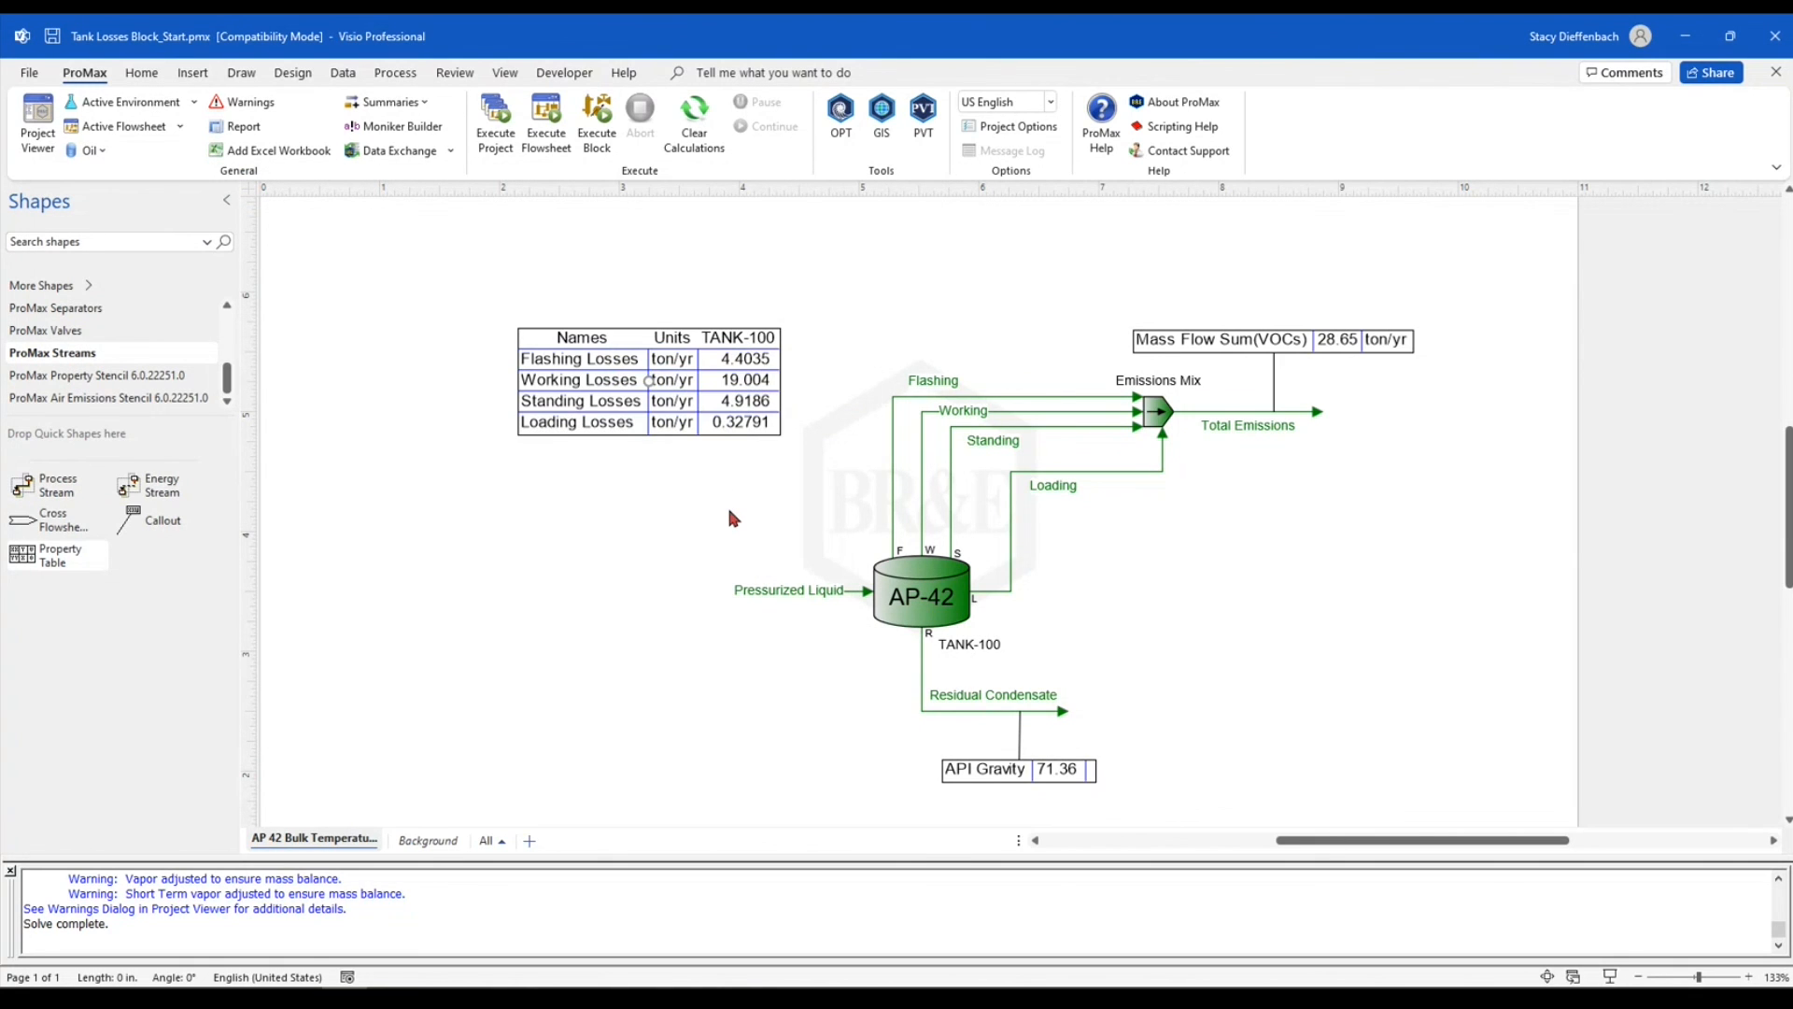